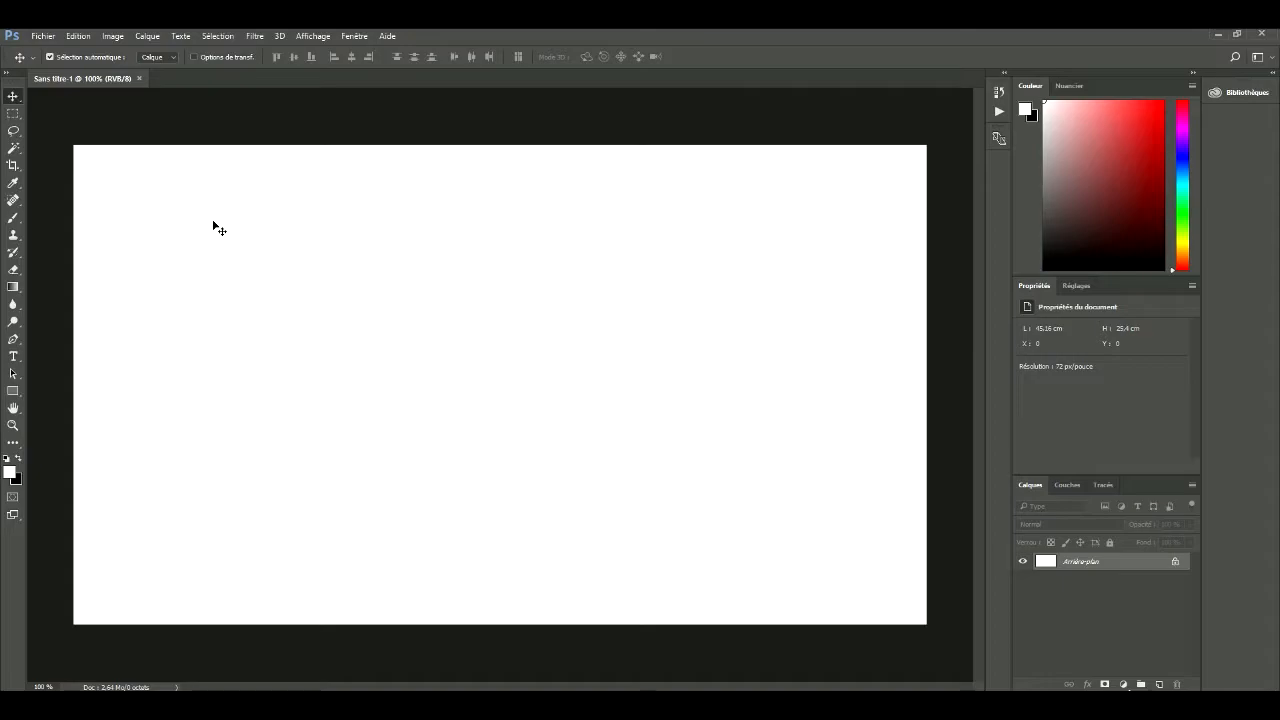
pyautogui.click(42, 36)
pyautogui.click(47, 65)
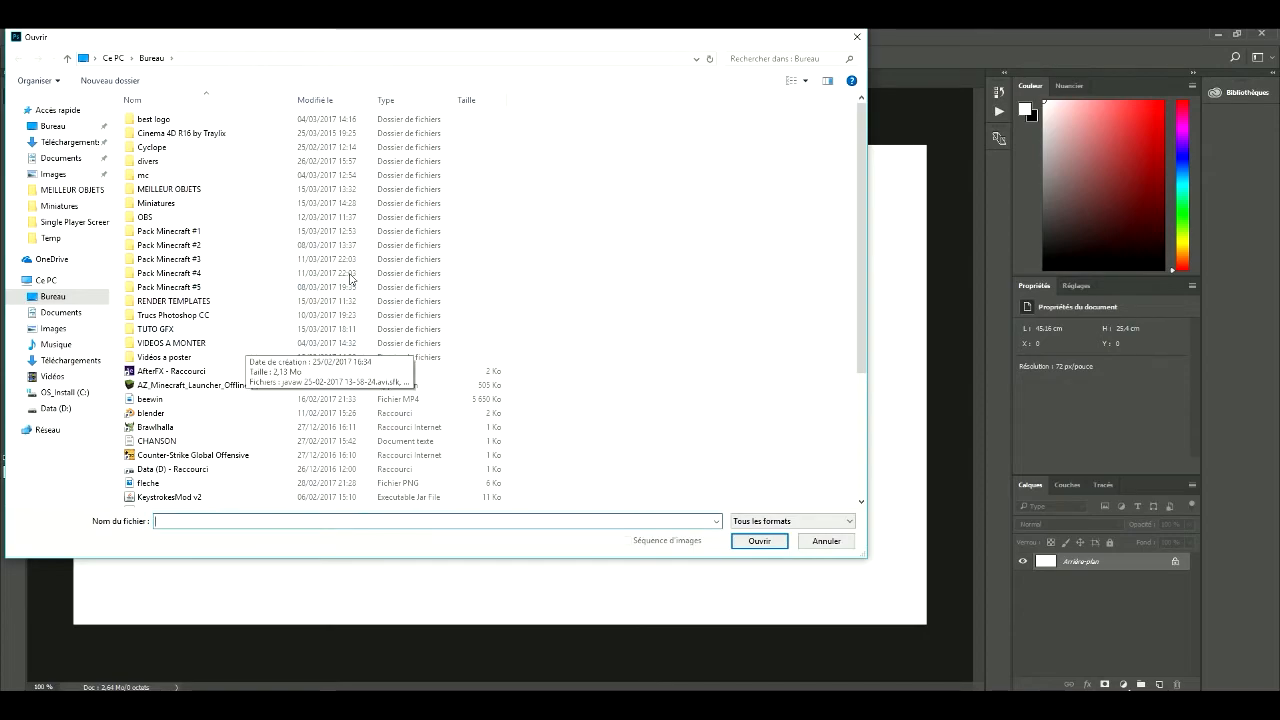
pyautogui.click(856, 36)
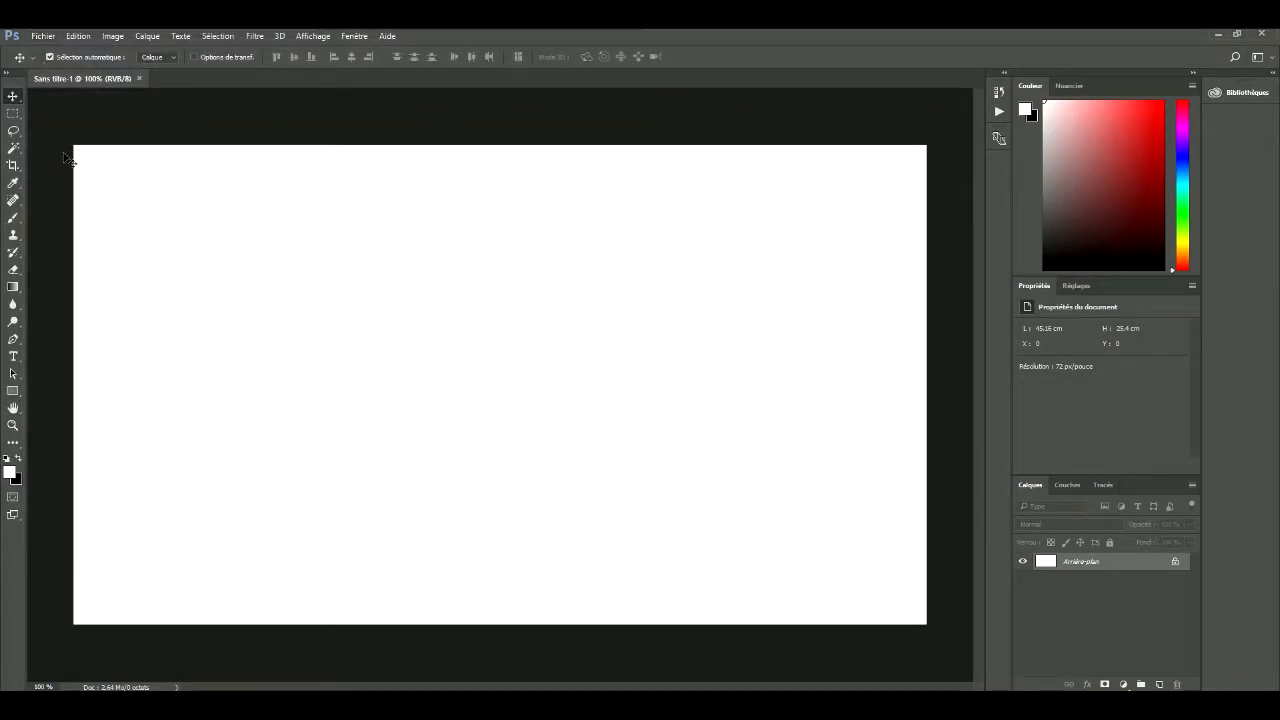
# Create a new 1280 × 720 pixel document at 72 pixels per inch with a white background, and close the old untitled document
pyautogui.click(56, 36)
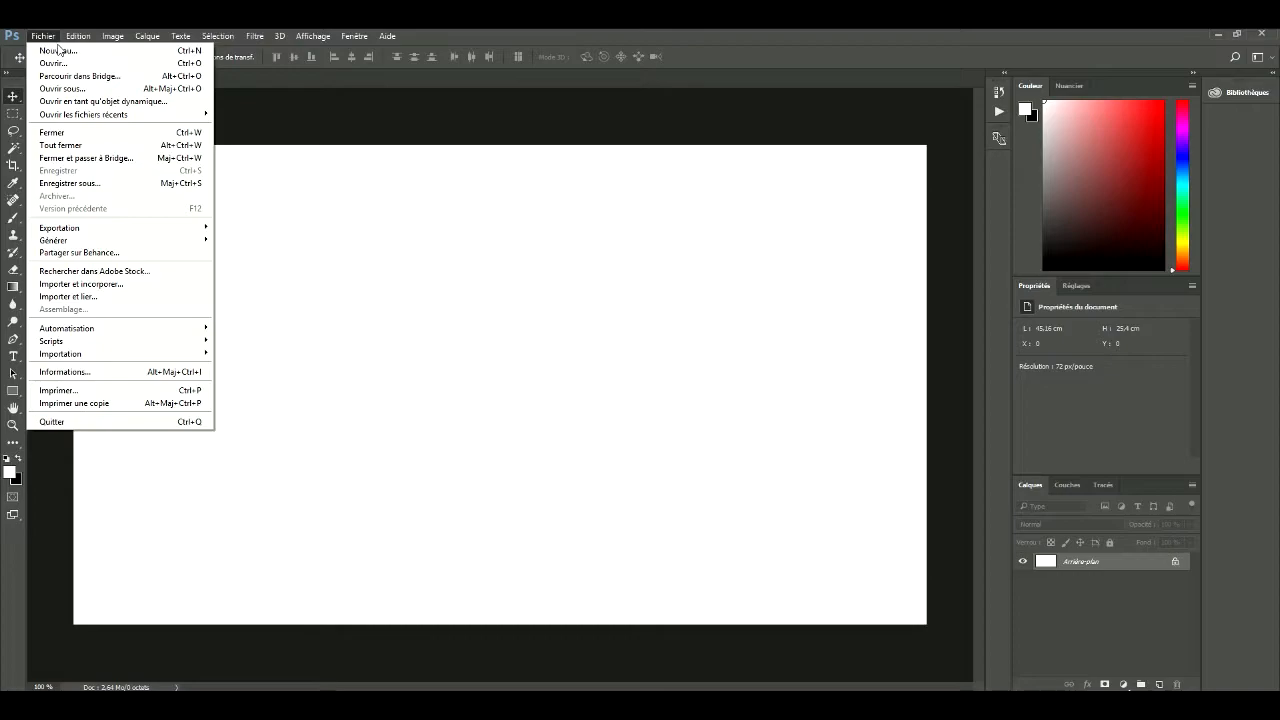
pyautogui.click(59, 49)
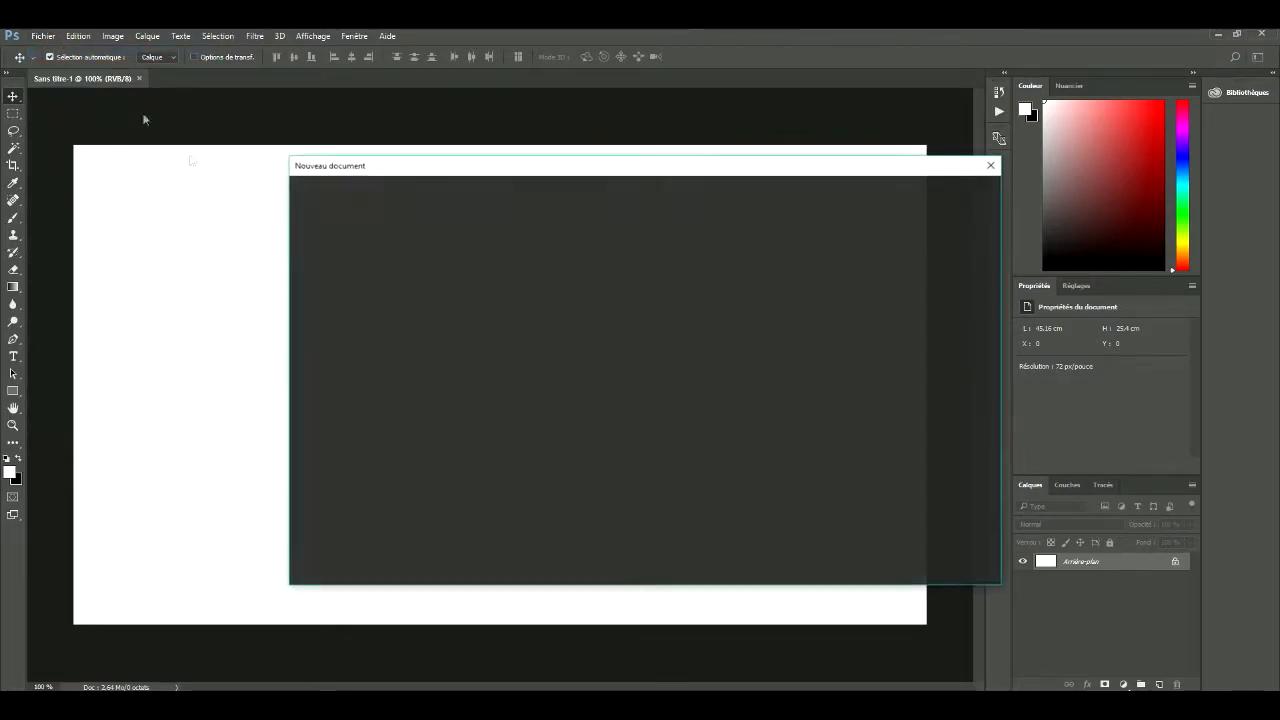
pyautogui.press('Tab')
pyautogui.press('BackSpace')
pyautogui.click(888, 292)
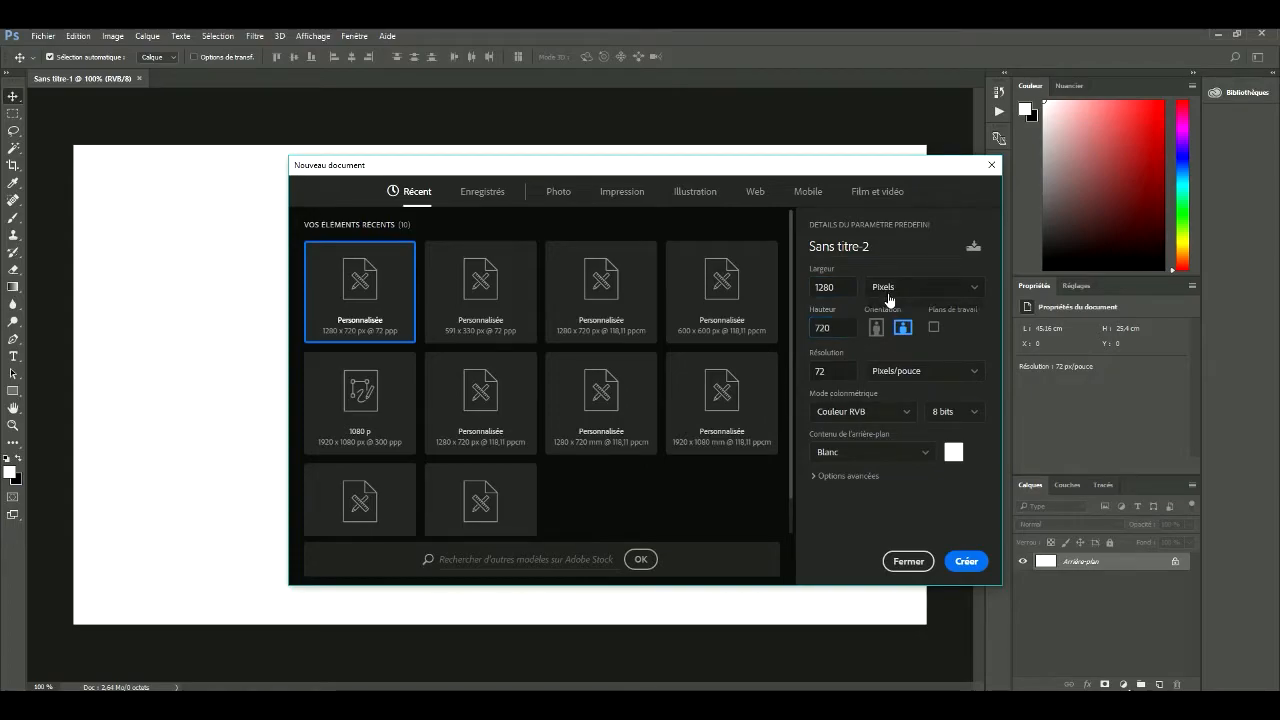
pyautogui.click(900, 356)
pyautogui.click(905, 292)
pyautogui.click(908, 311)
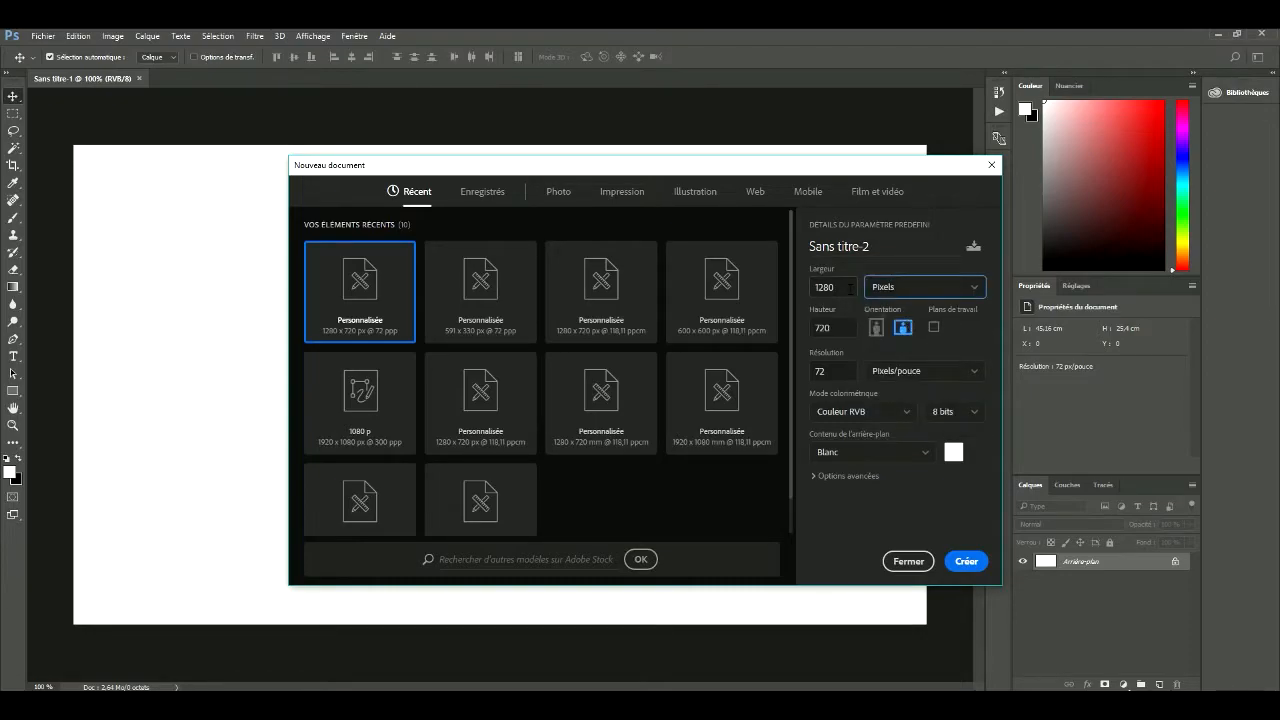
pyautogui.click(966, 561)
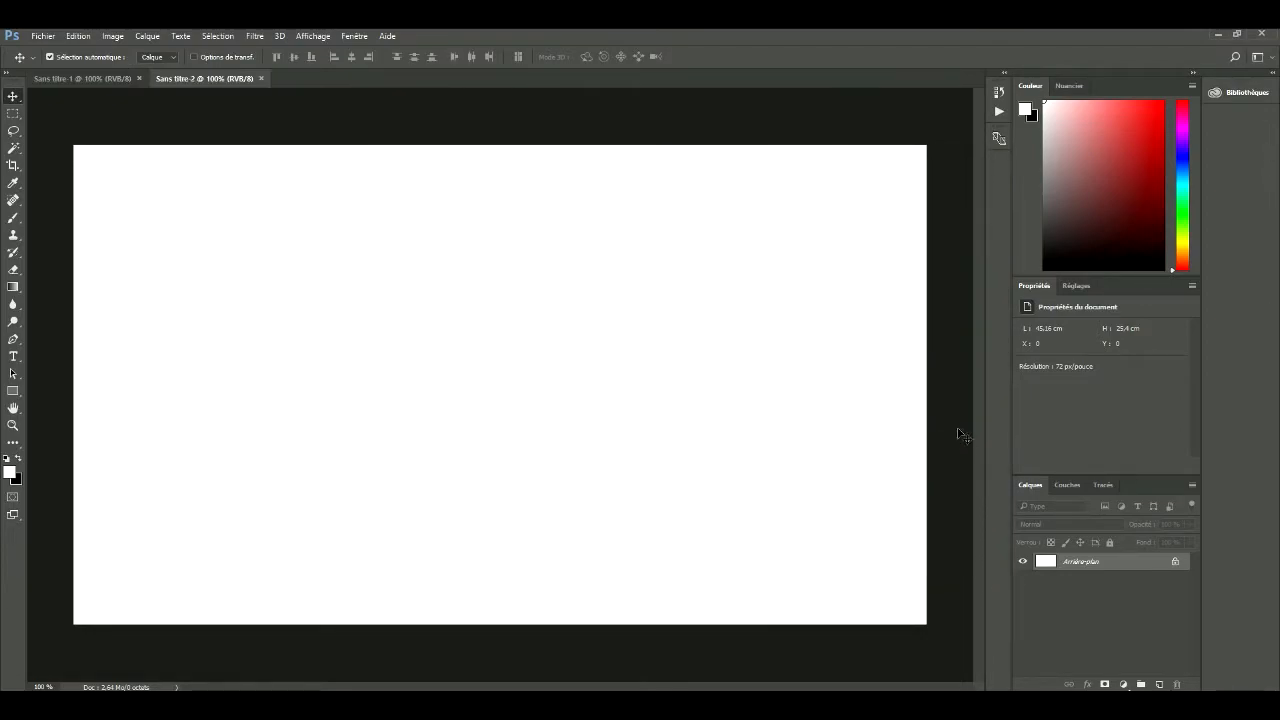
pyautogui.click(139, 78)
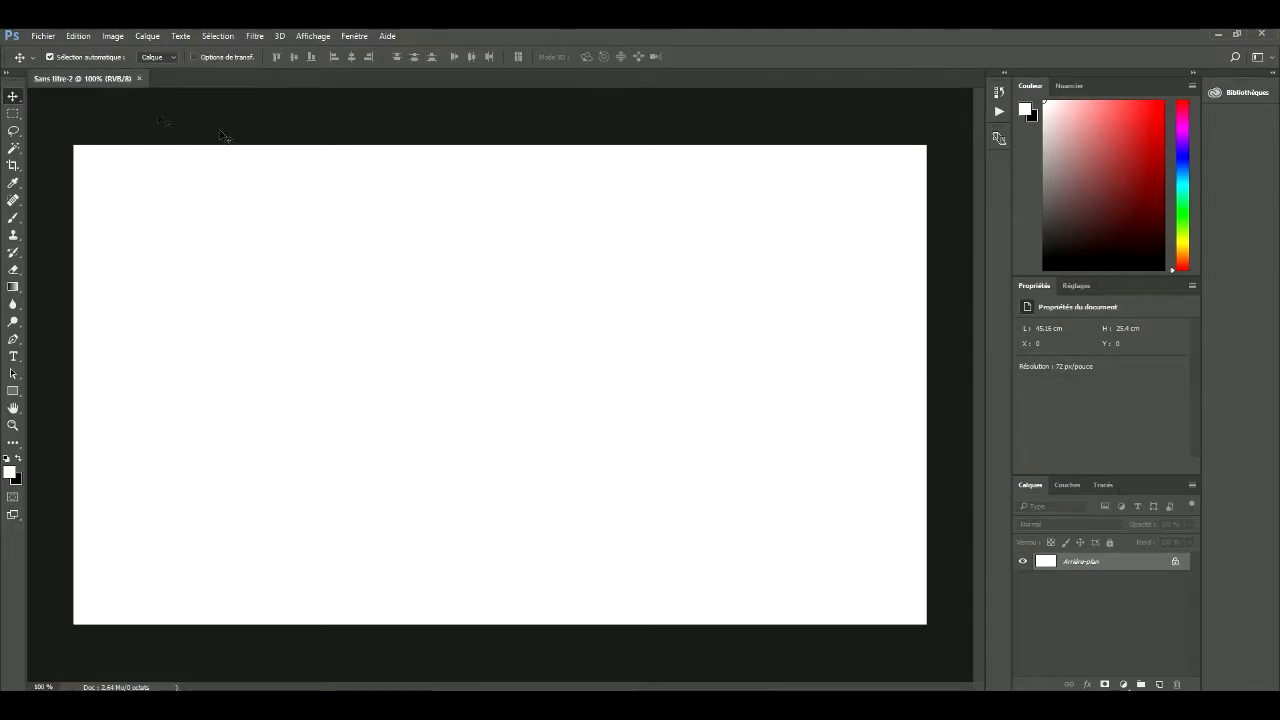
# Place the RENDER TUTO image as an embedded object at its default size and delete the background layer
pyautogui.click(44, 37)
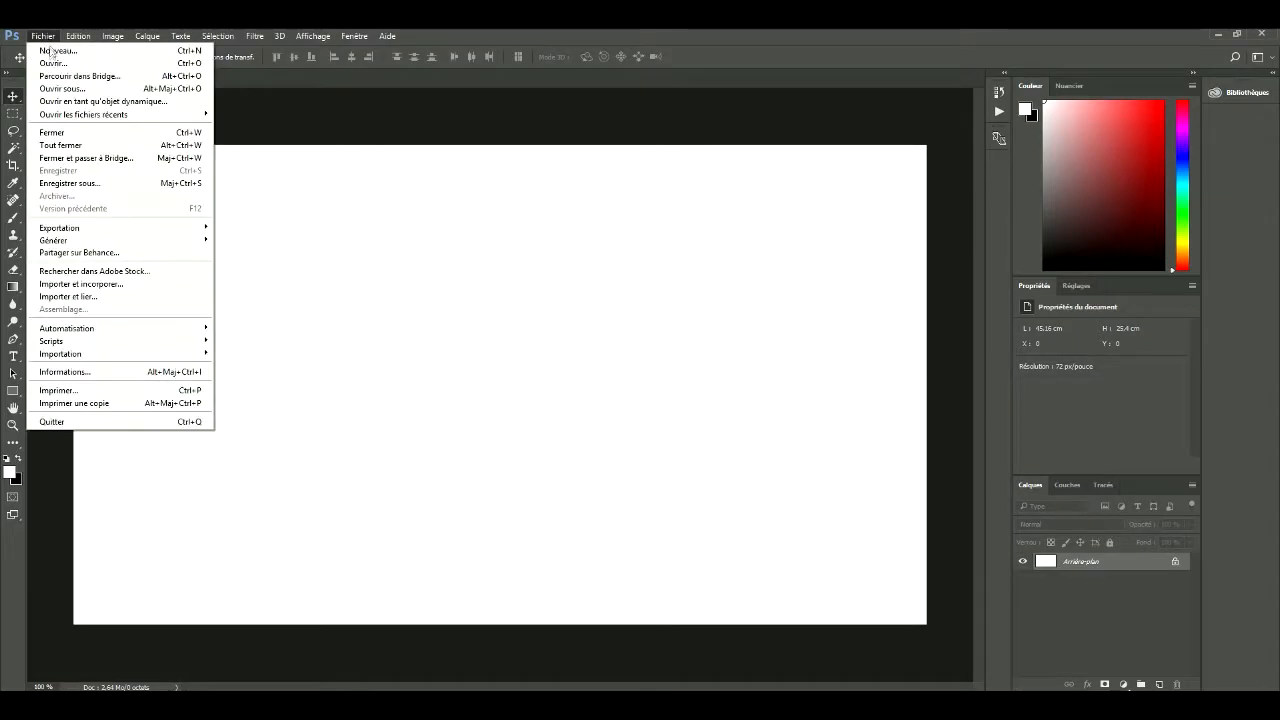
pyautogui.click(105, 287)
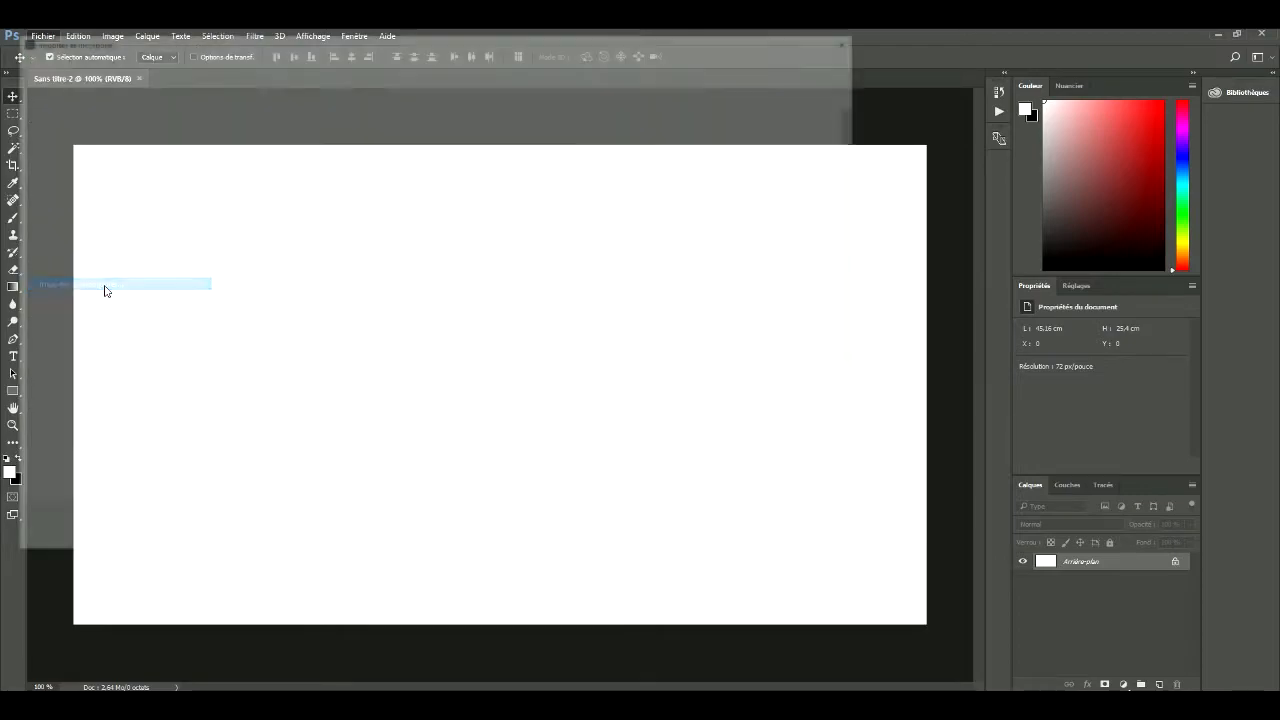
pyautogui.scroll(-5, 253, 390)
pyautogui.doubleClick(225, 416)
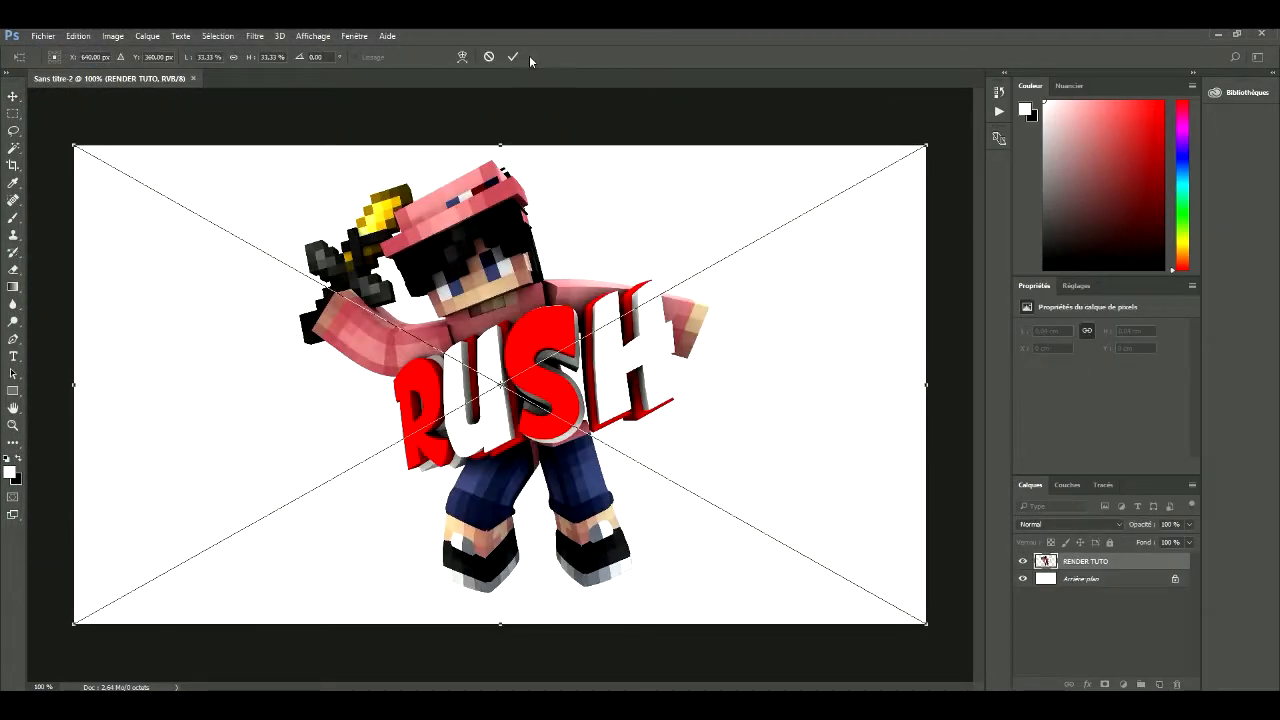
pyautogui.click(513, 57)
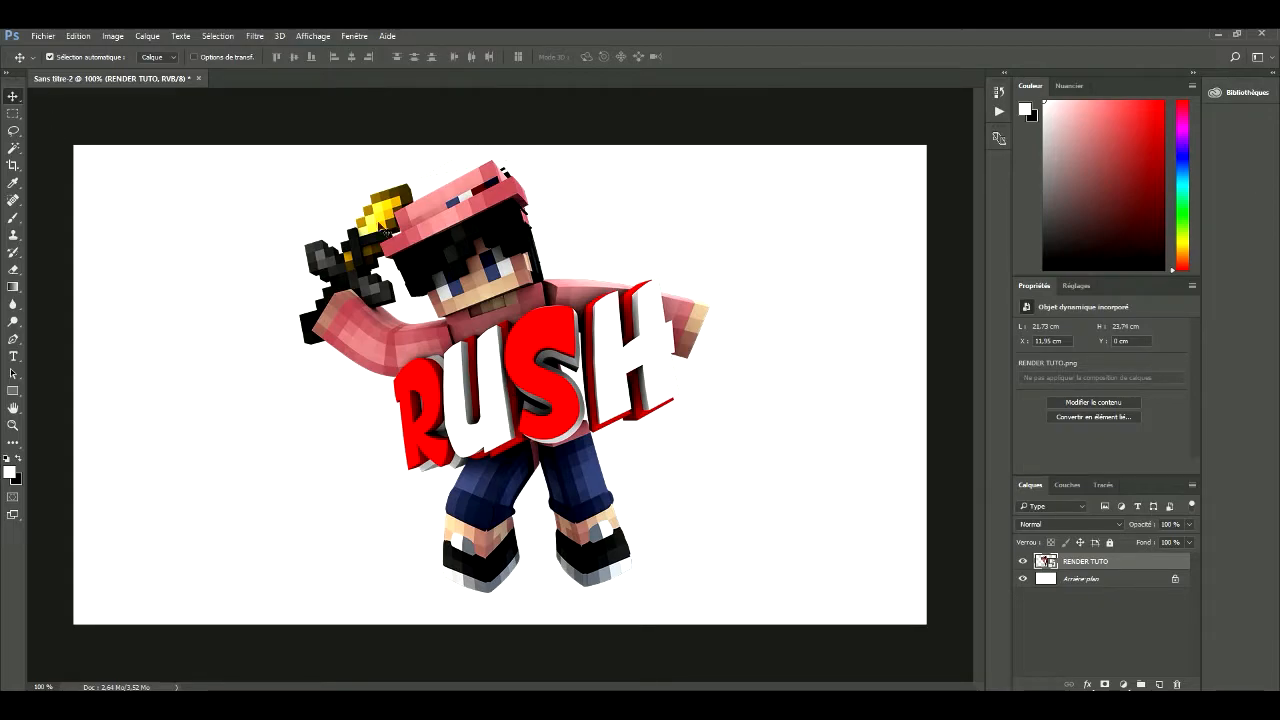
pyautogui.click(1096, 582)
pyautogui.press('Delete')
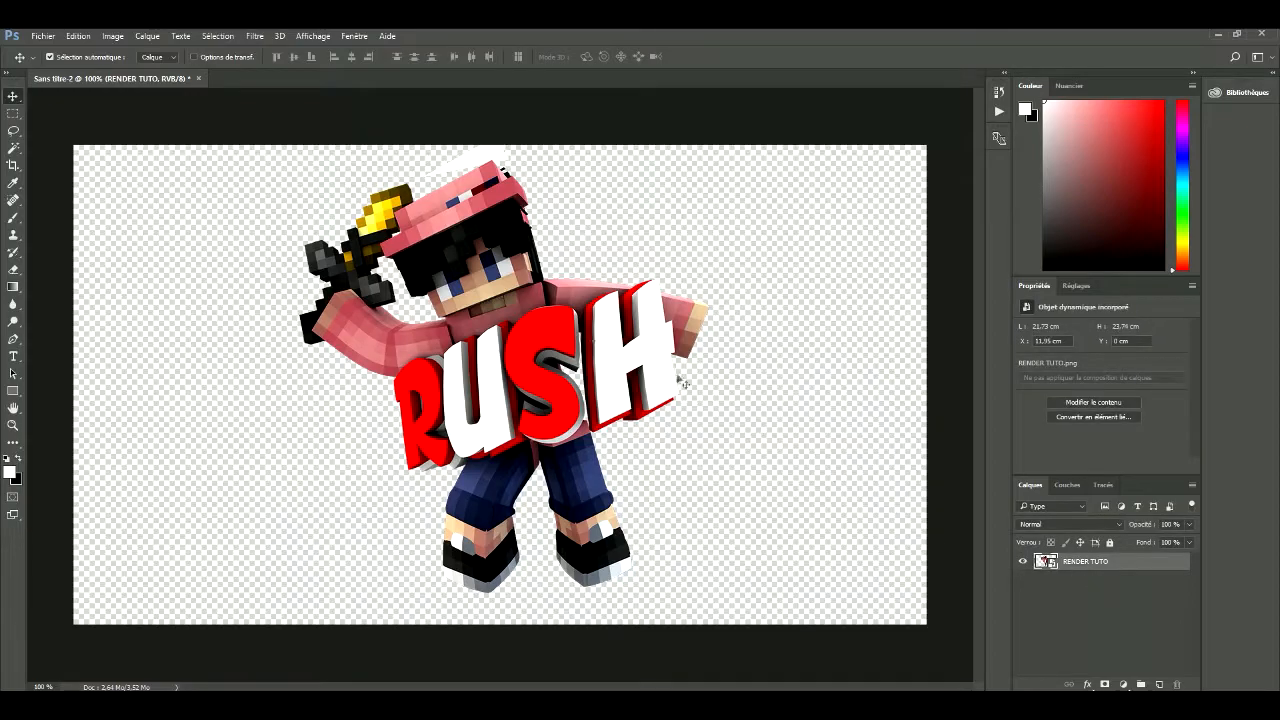
# Rasterize the RENDER TUTO layer
pyautogui.scroll(2, 554, 318)
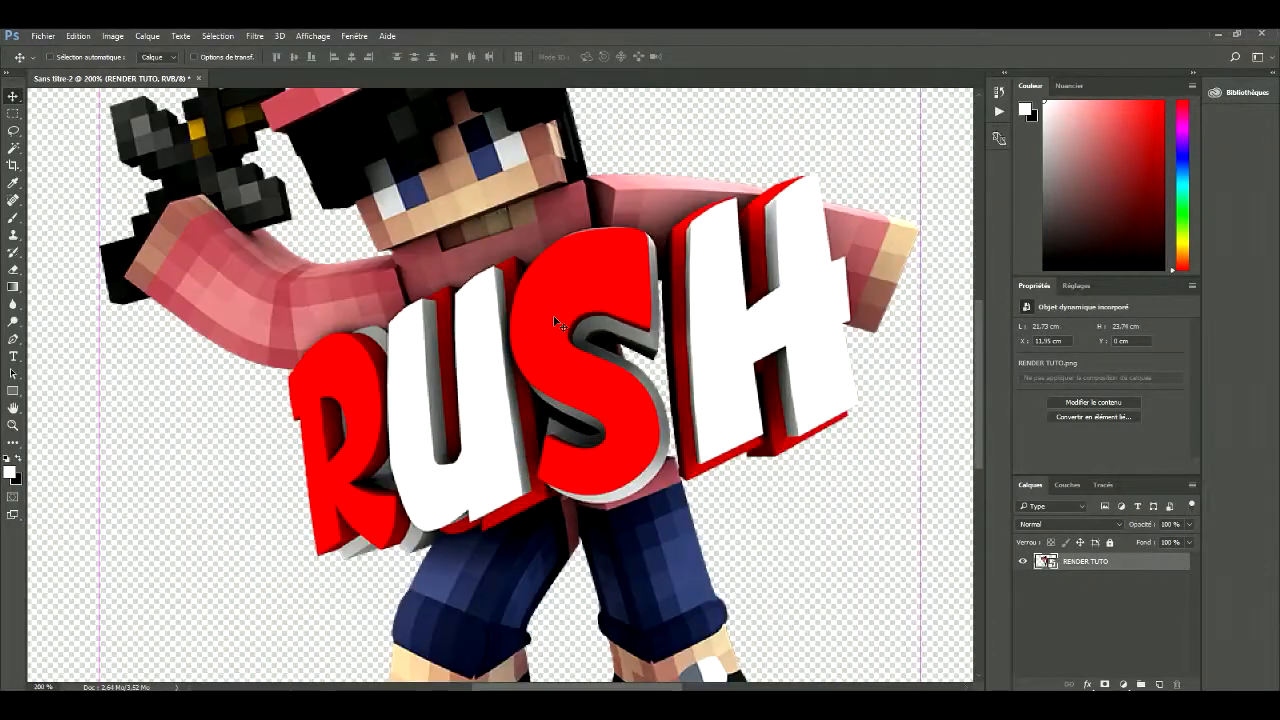
pyautogui.scroll(10, 553, 321)
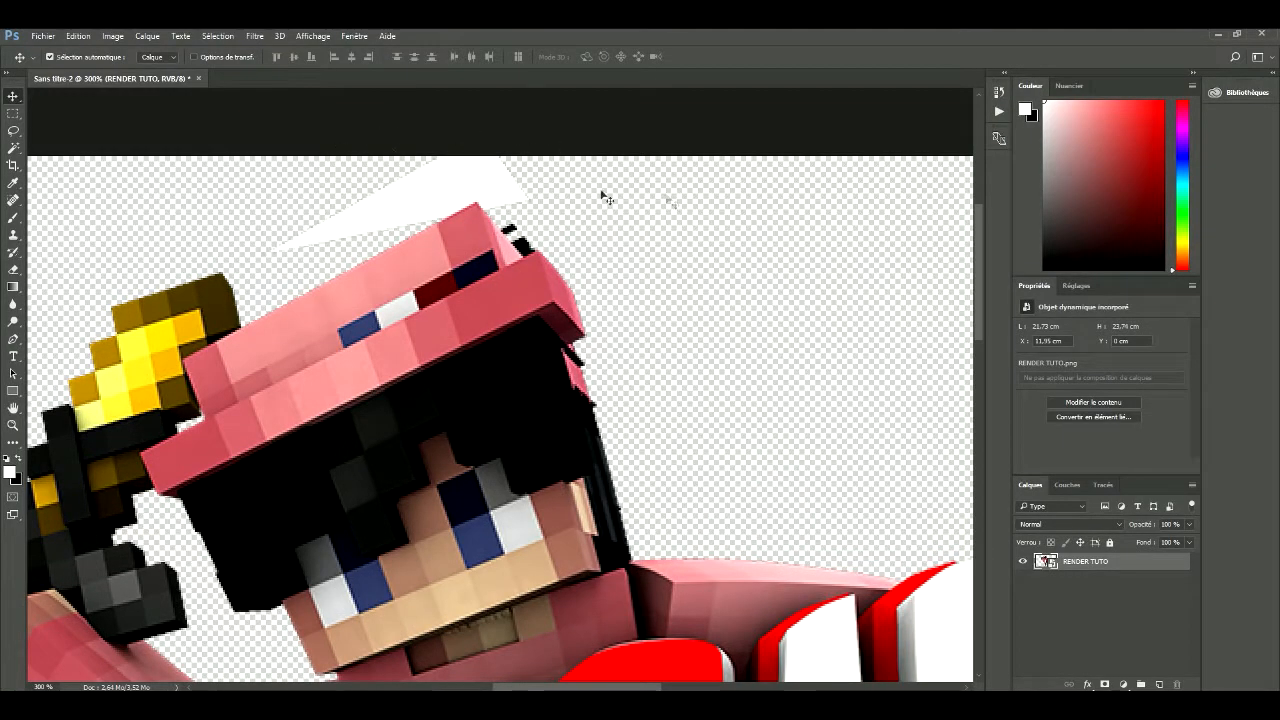
pyautogui.rightClick(1077, 562)
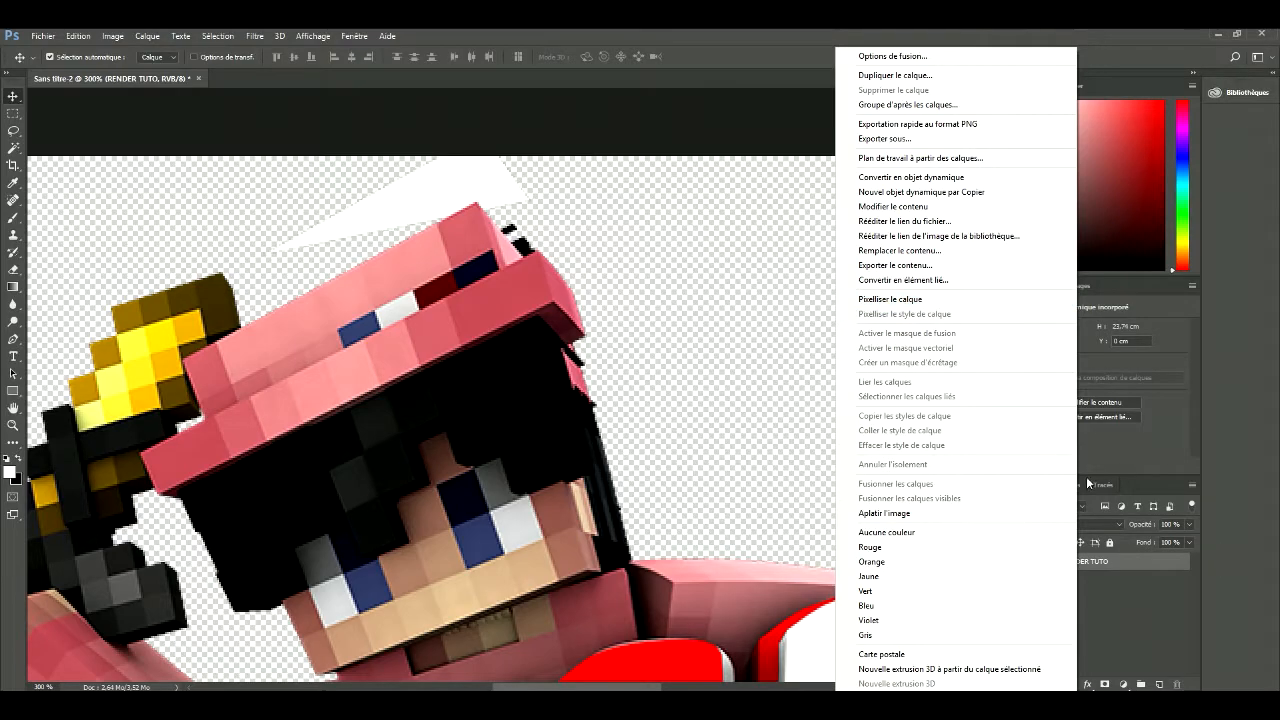
pyautogui.click(1117, 590)
pyautogui.rightClick(1071, 566)
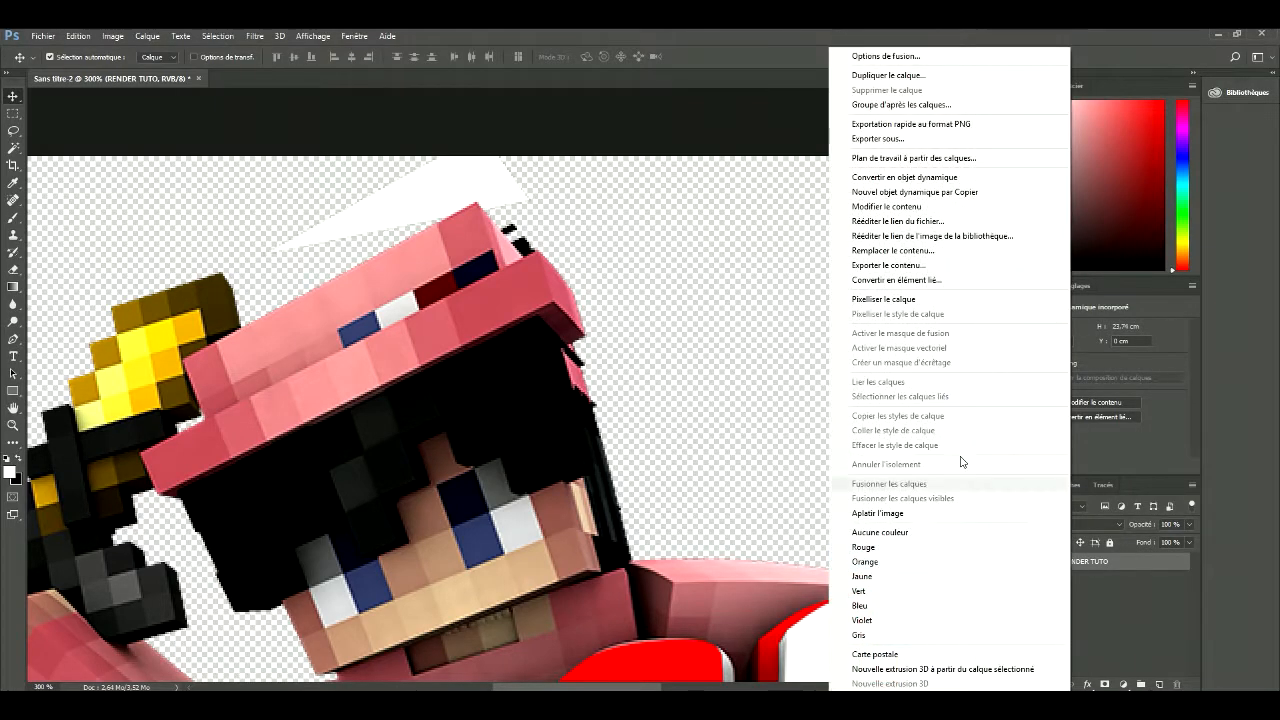
pyautogui.click(897, 304)
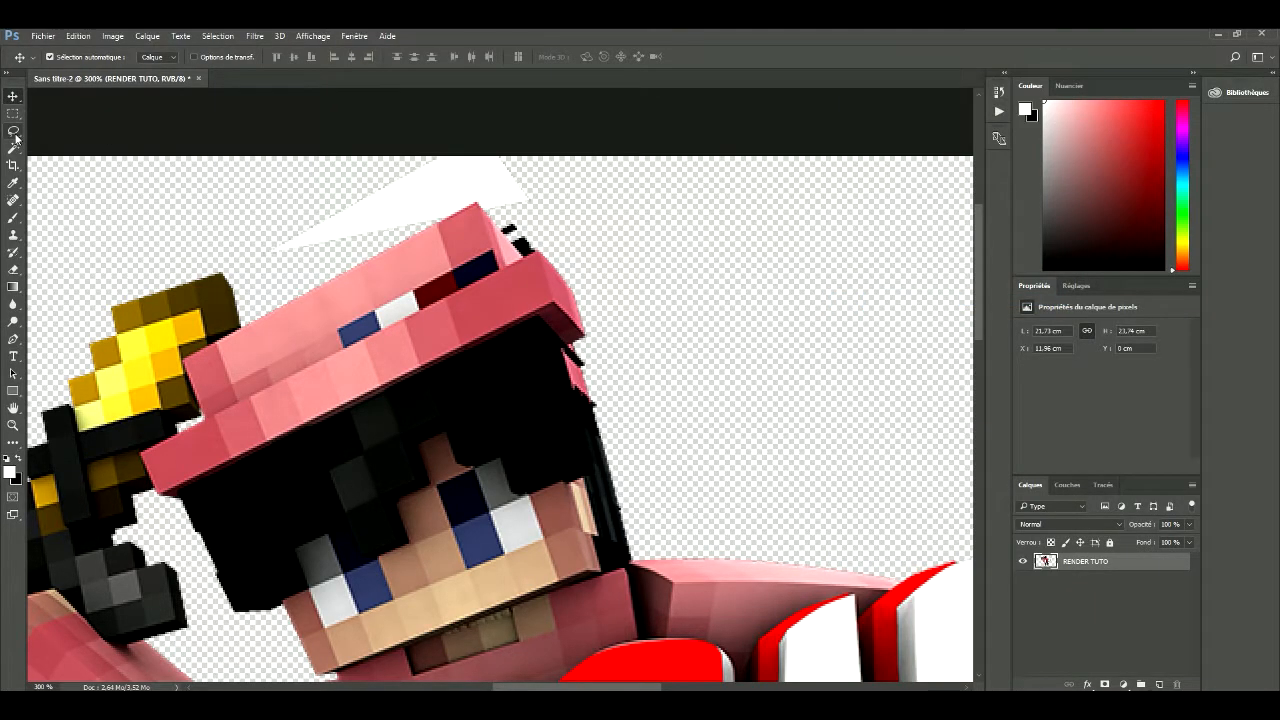
# Try to remove the white patch above the character's hat with a freehand Lasso selection, and clear the selection
pyautogui.click(13, 131)
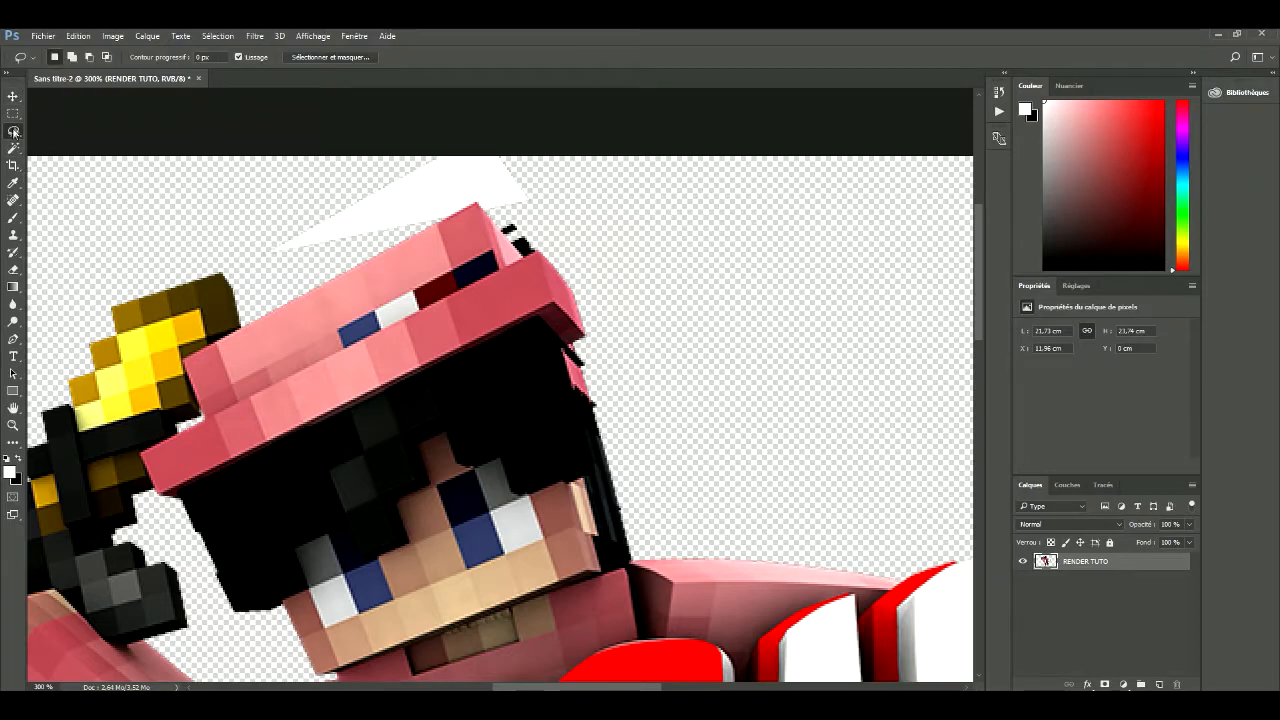
pyautogui.moveTo(282, 264)
pyautogui.mouseDown()
pyautogui.moveTo(438, 226)
pyautogui.moveTo(483, 200)
pyautogui.moveTo(482, 217)
pyautogui.moveTo(585, 207)
pyautogui.moveTo(487, 135)
pyautogui.moveTo(278, 168)
pyautogui.moveTo(250, 230)
pyautogui.mouseUp()
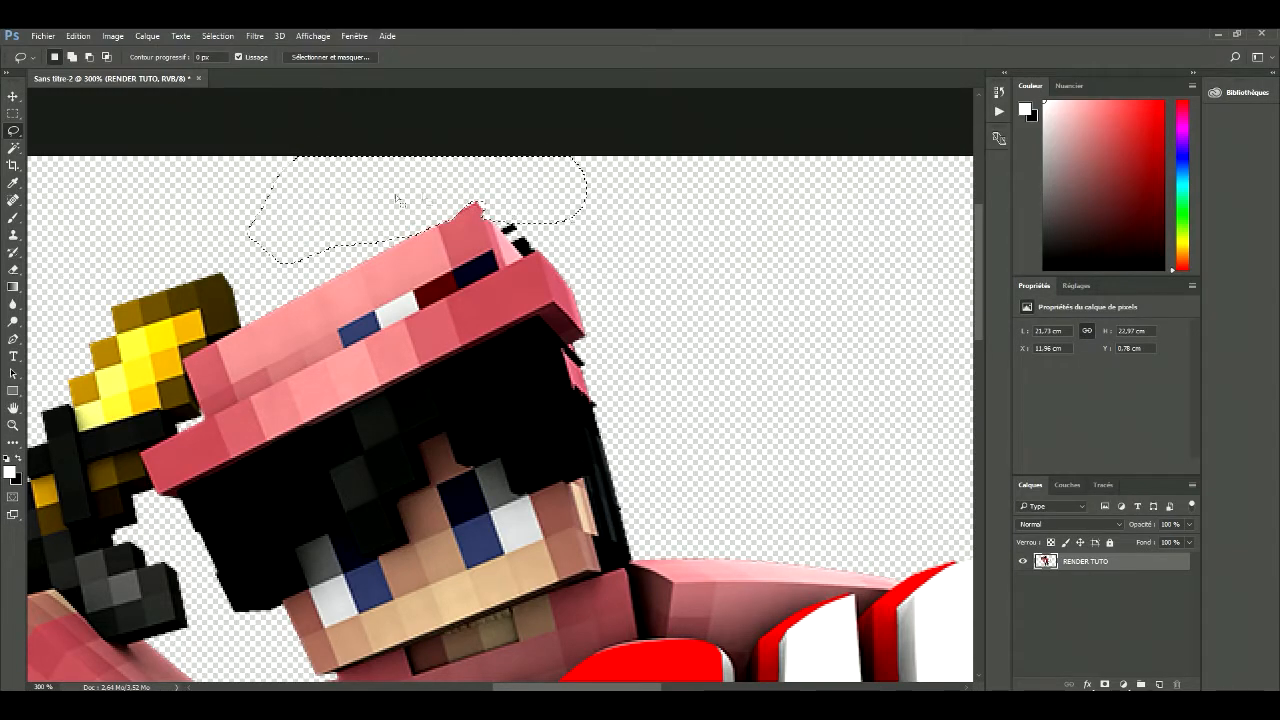
pyautogui.rightClick(80, 185)
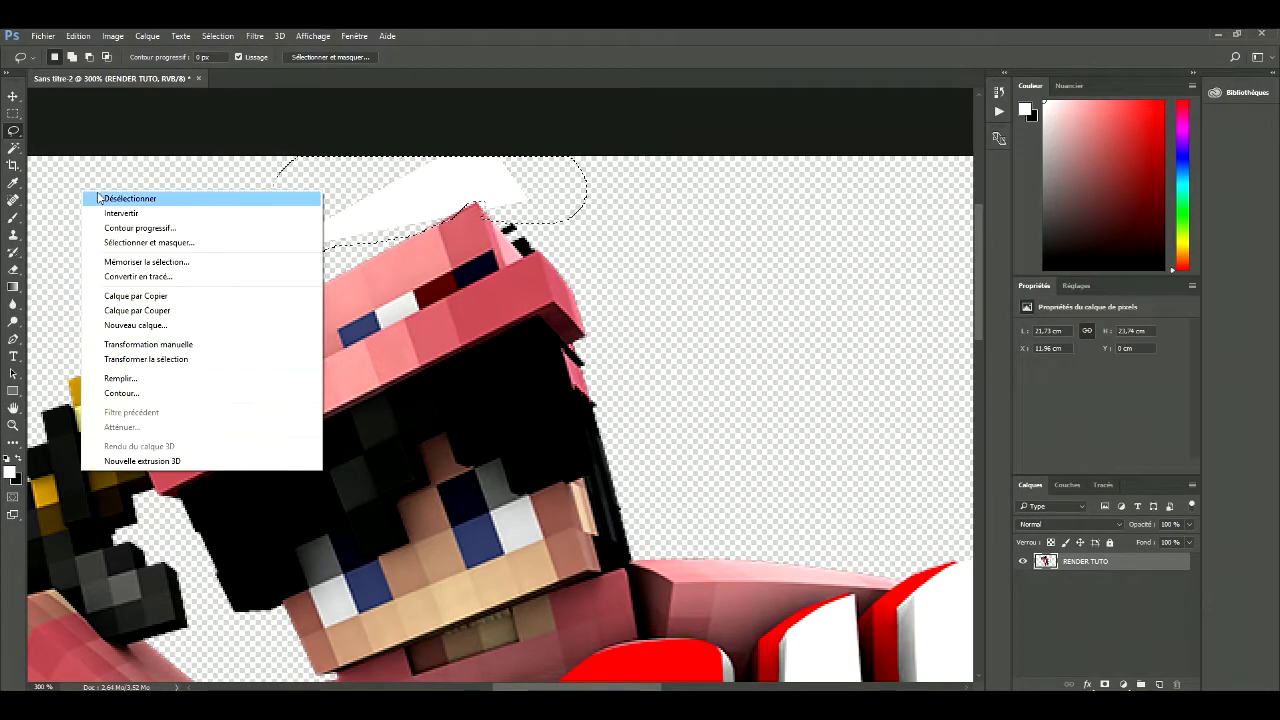
pyautogui.click(105, 198)
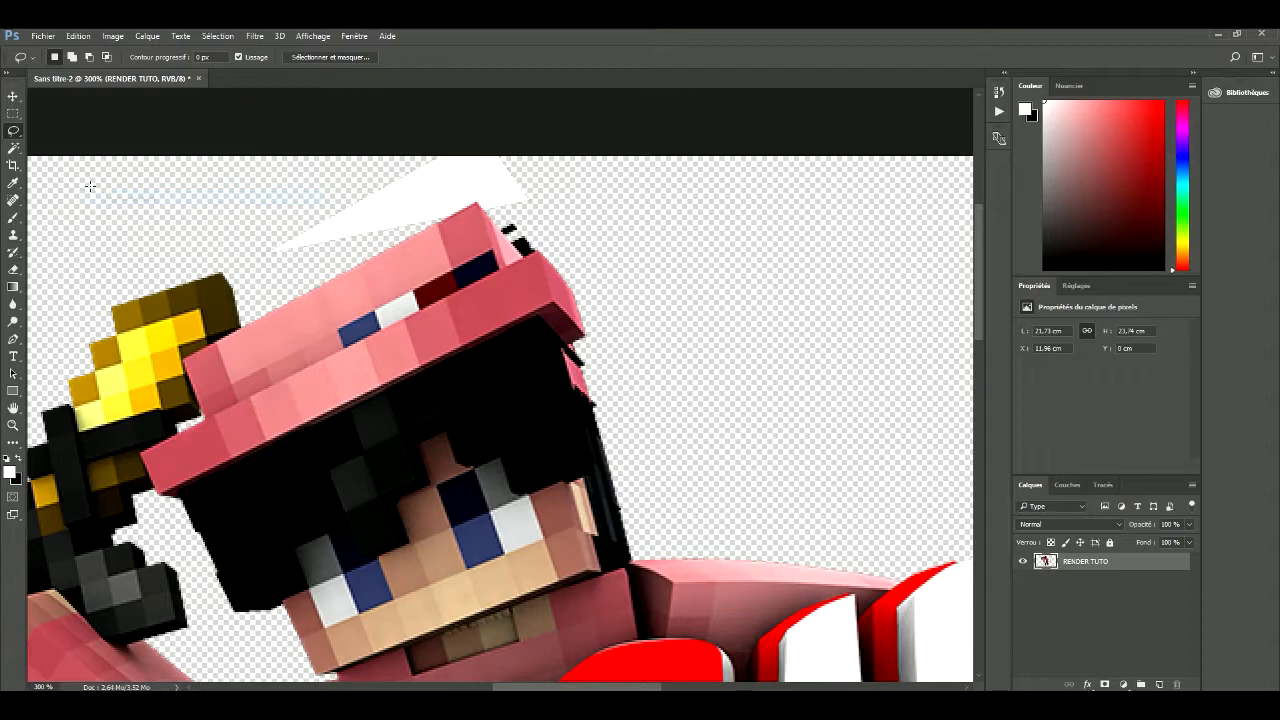
# Try to select the white patch above the hat with the Polygonal Lasso, using a 255 px feather
pyautogui.rightClick(14, 133)
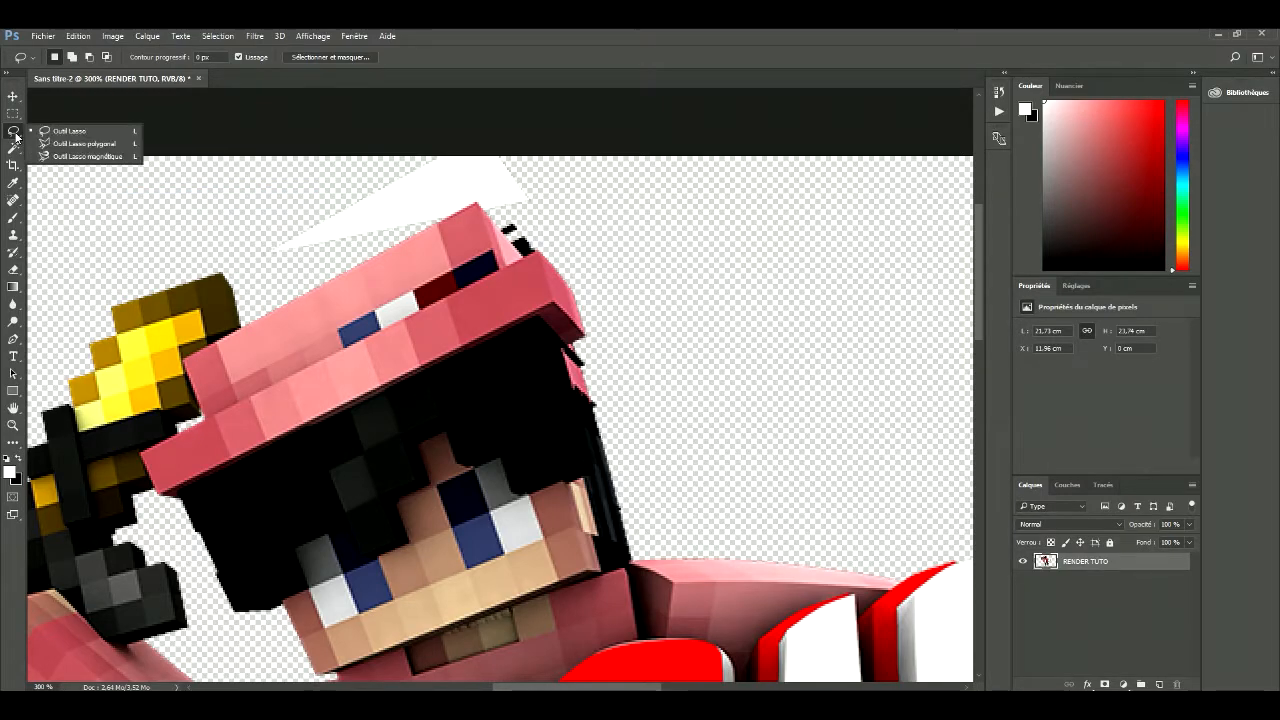
pyautogui.click(91, 145)
pyautogui.click(232, 201)
pyautogui.click(240, 256)
pyautogui.click(298, 265)
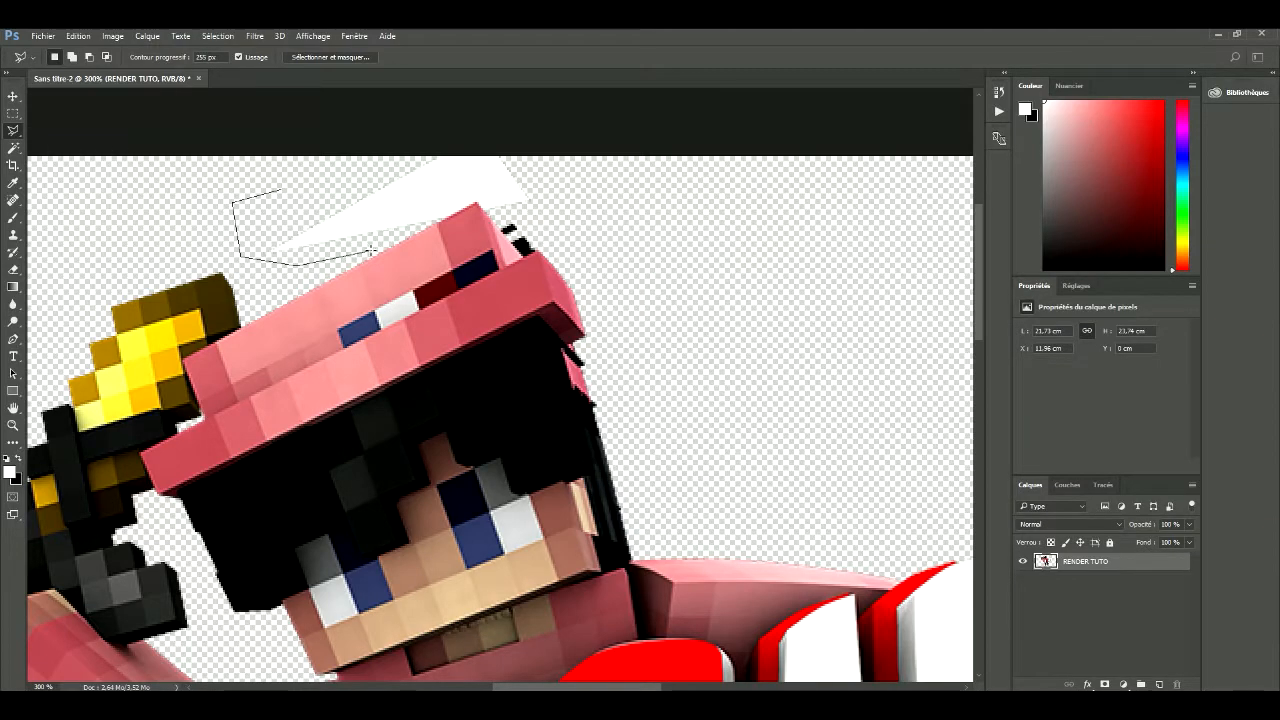
pyautogui.click(370, 238)
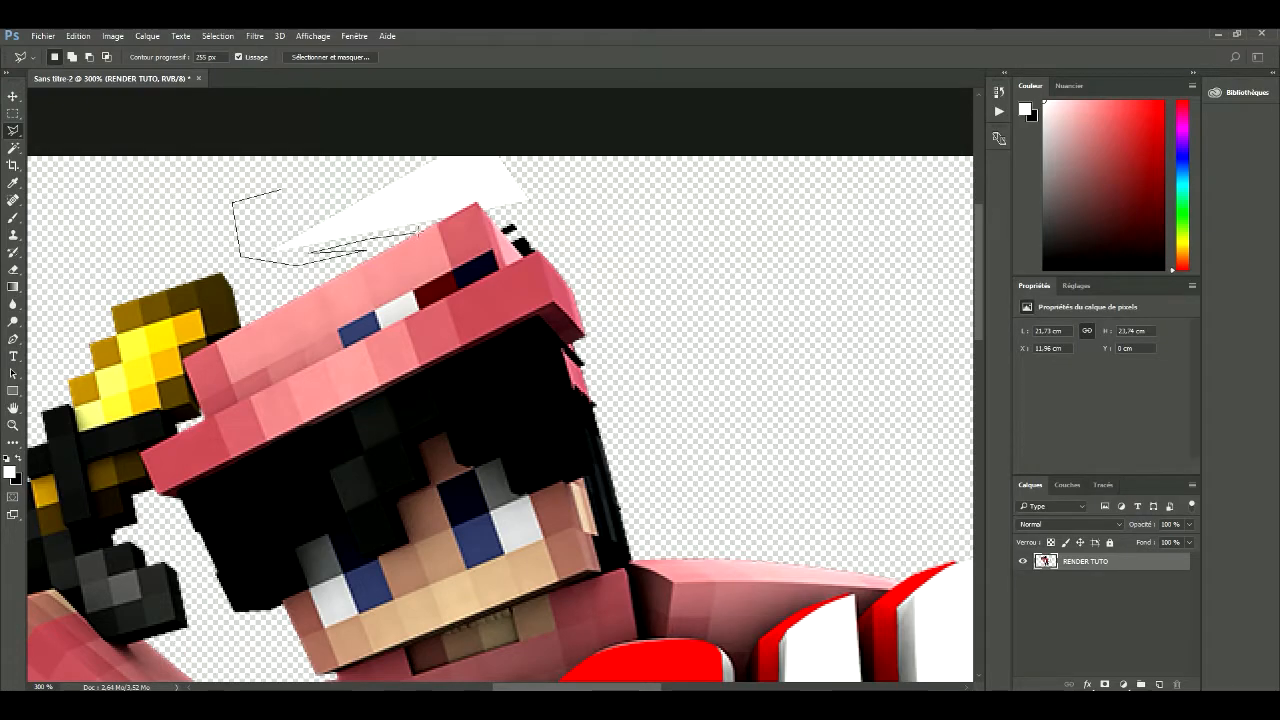
pyautogui.click(430, 228)
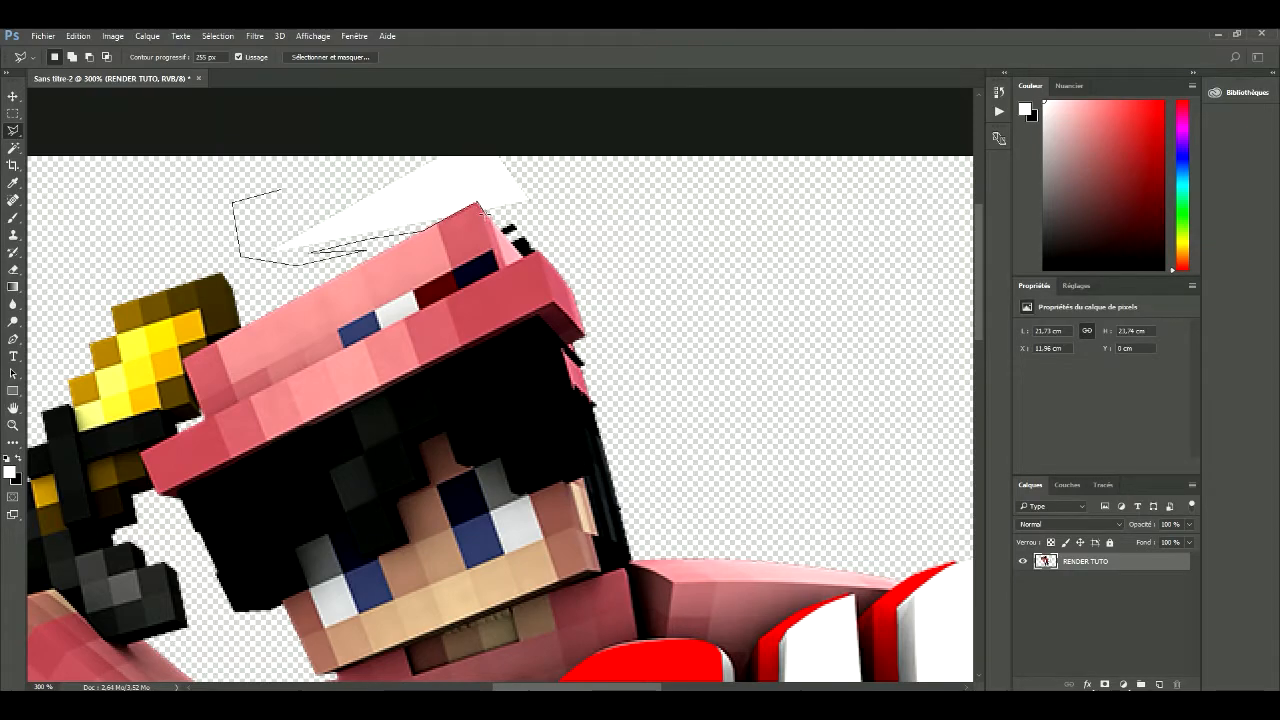
pyautogui.click(491, 216)
pyautogui.click(581, 209)
pyautogui.click(532, 134)
pyautogui.doubleClick(338, 131)
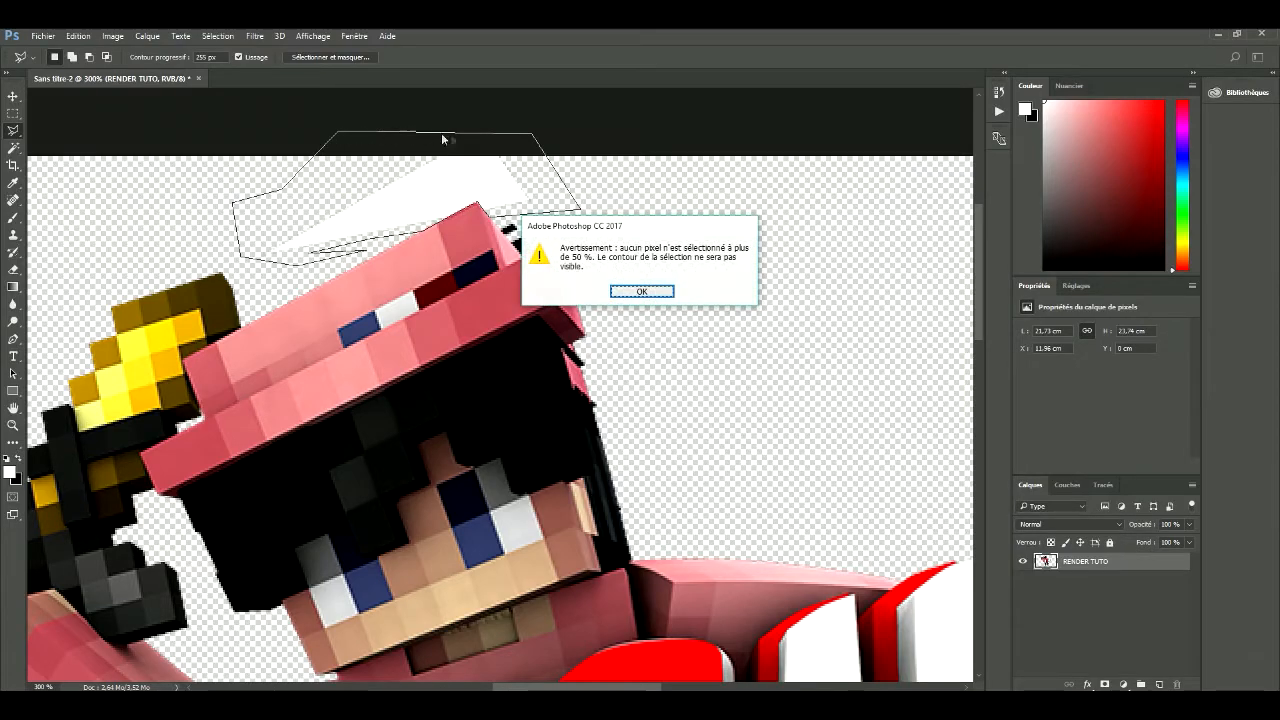
pyautogui.click(637, 290)
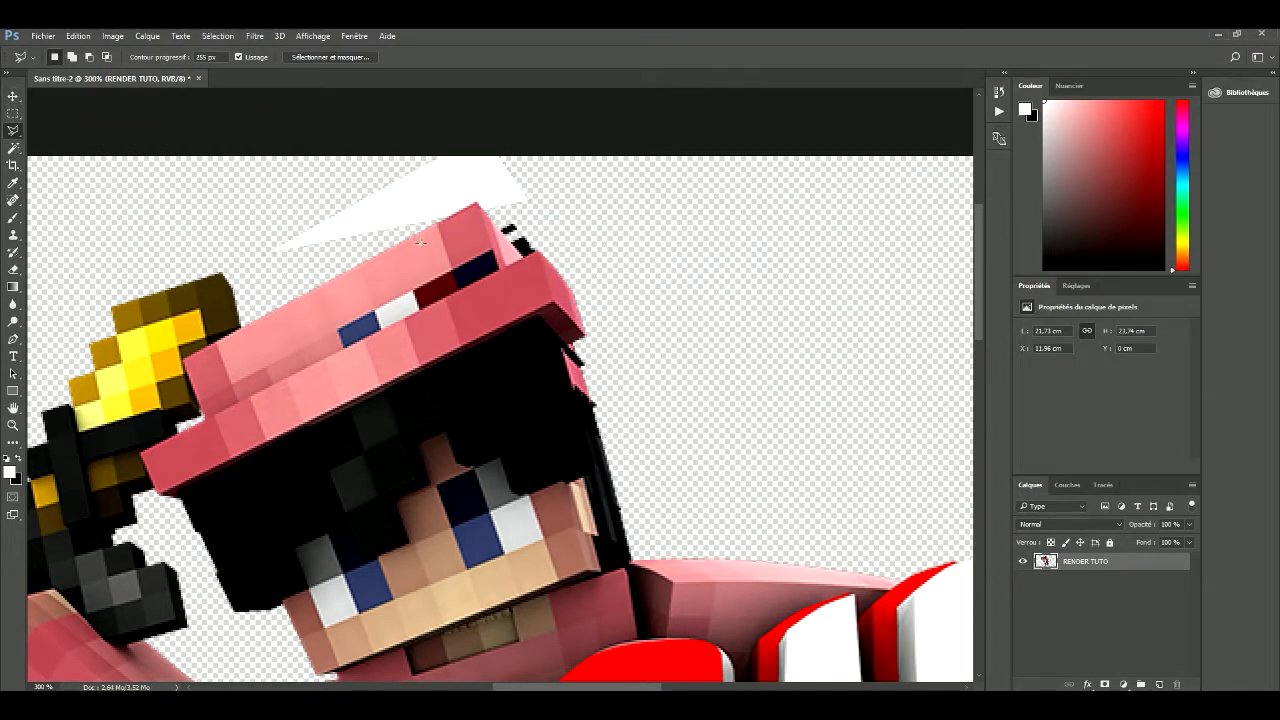
# Try to trace the white patch above the hat with the Polygonal Lasso at 255 px feather, following the hat's upper edge
pyautogui.rightClick(15, 130)
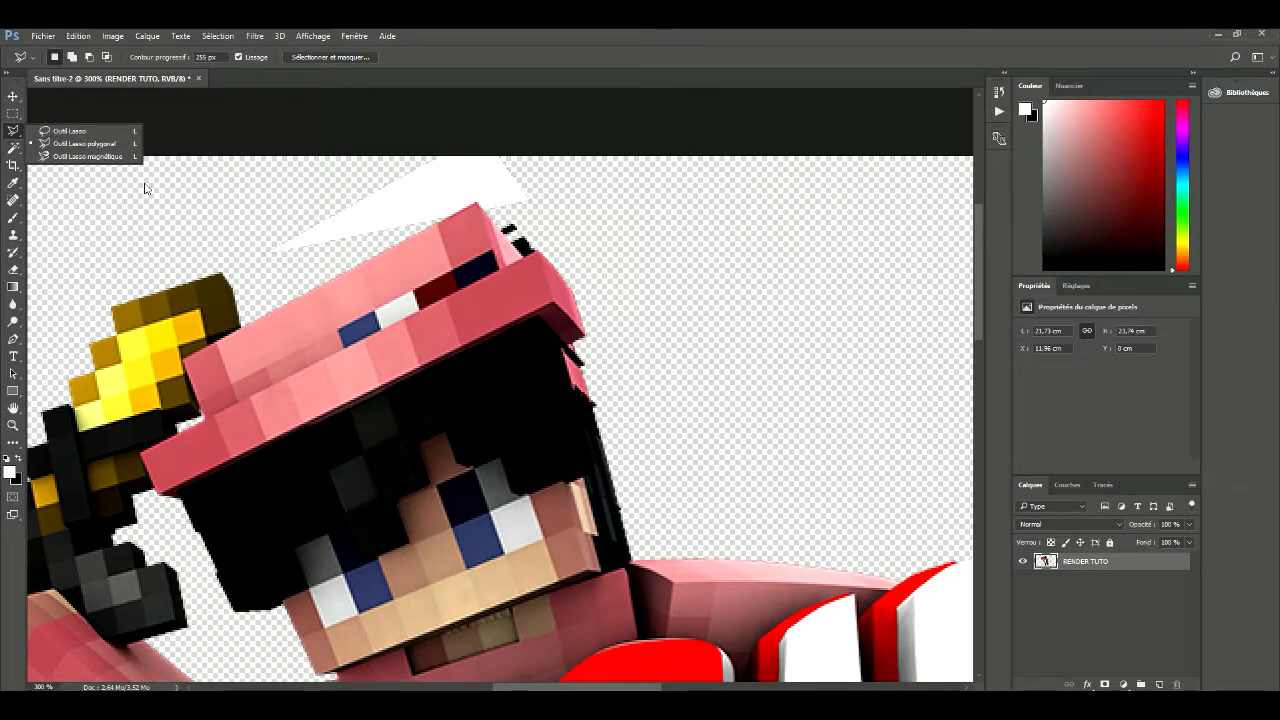
pyautogui.click(238, 160)
pyautogui.click(138, 122)
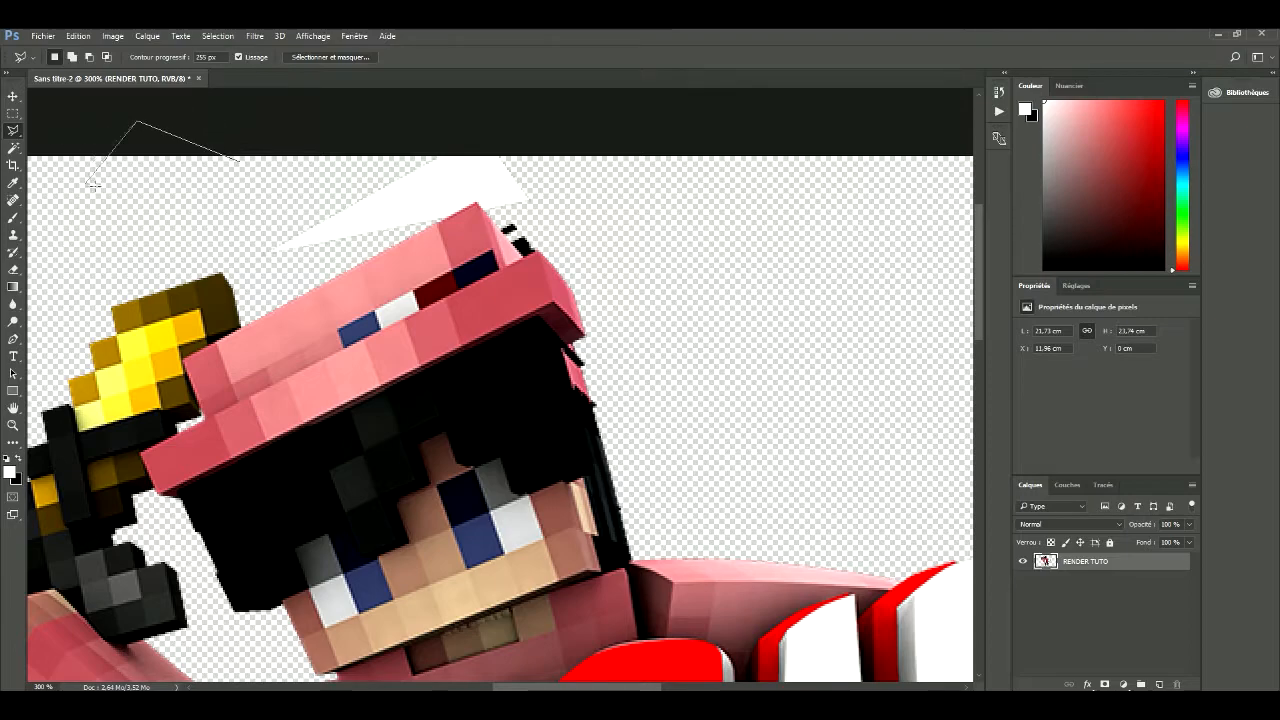
pyautogui.scroll(-4, 158, 200)
pyautogui.click(197, 153)
pyautogui.click(162, 238)
pyautogui.click(345, 171)
pyautogui.click(409, 171)
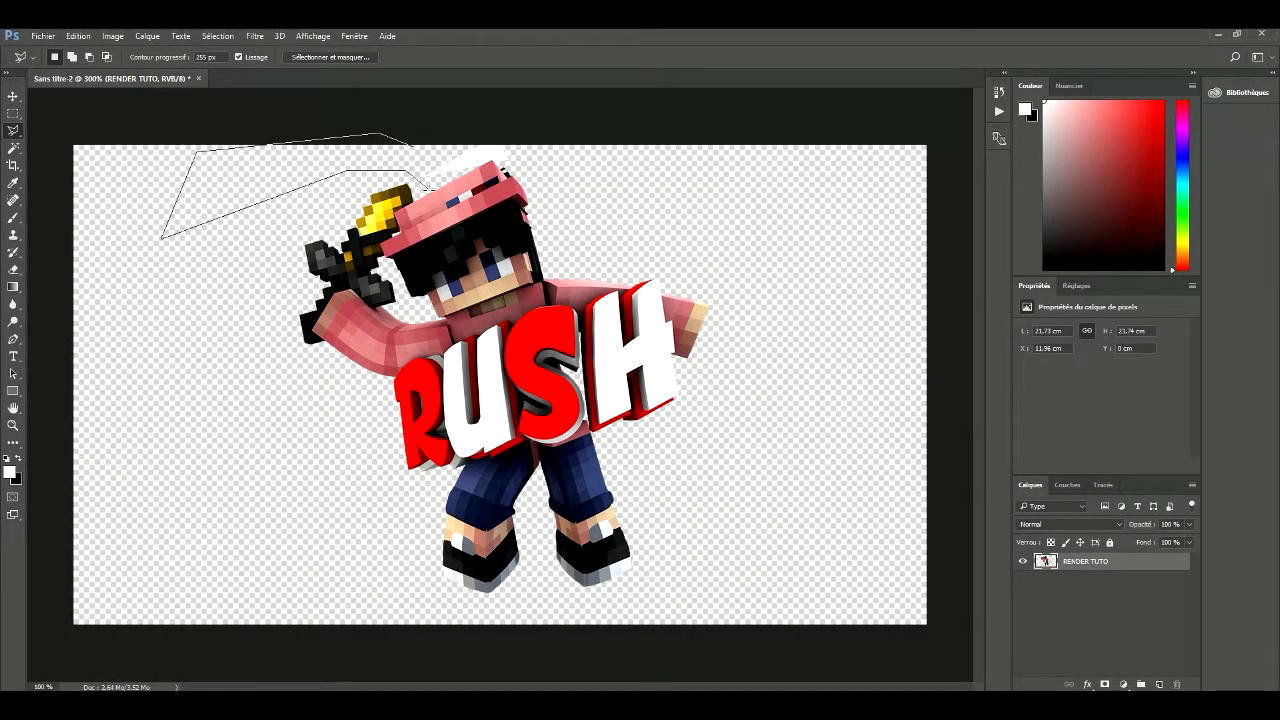
pyautogui.scroll(4, 437, 215)
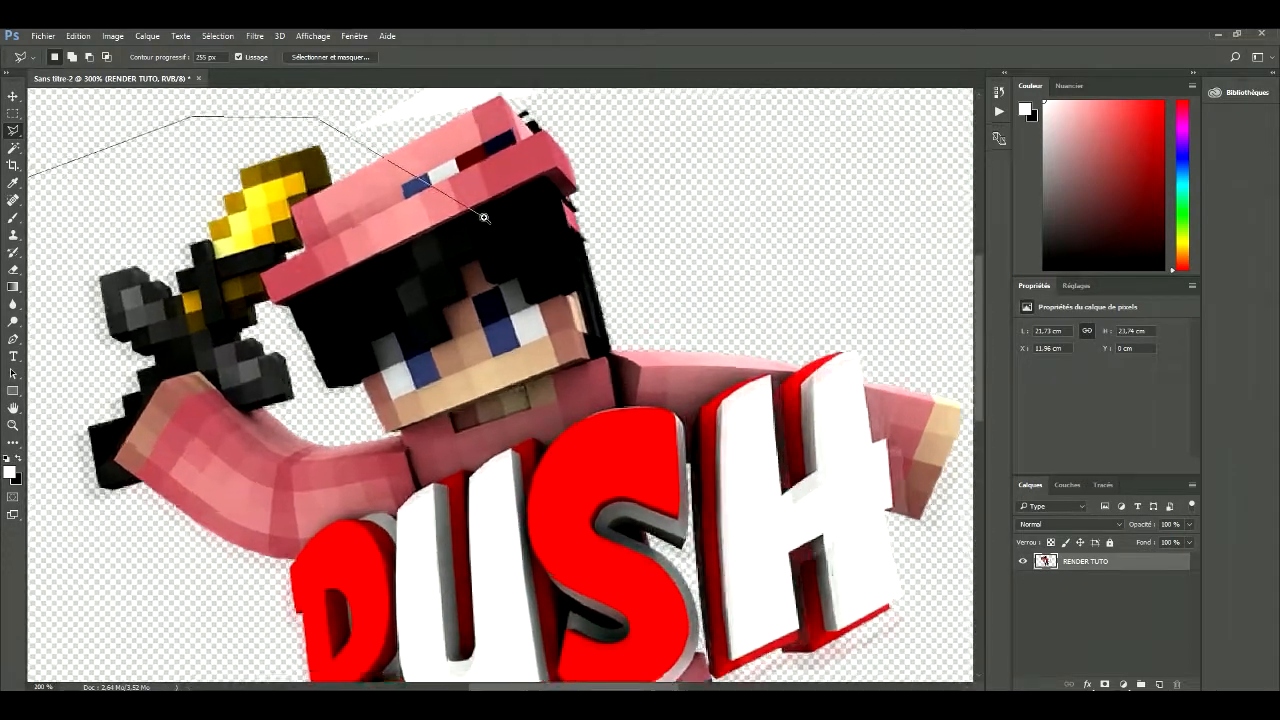
pyautogui.scroll(3, 437, 215)
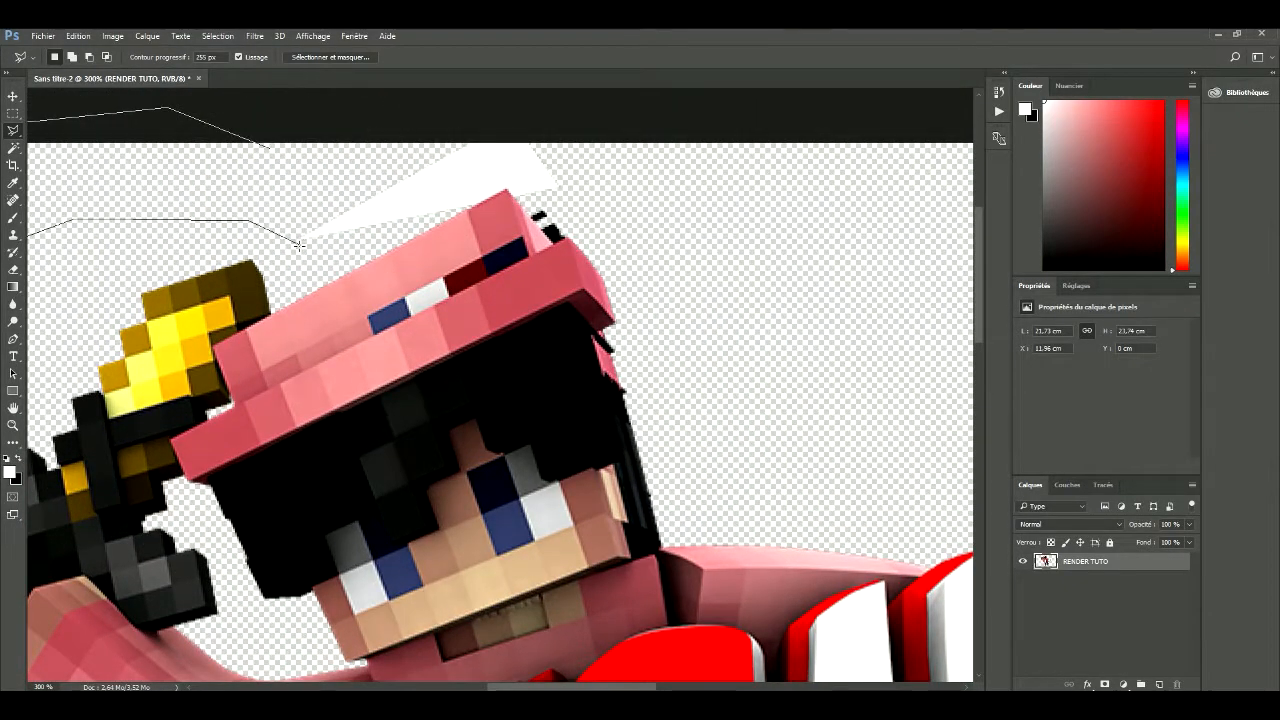
pyautogui.click(402, 228)
pyautogui.click(474, 206)
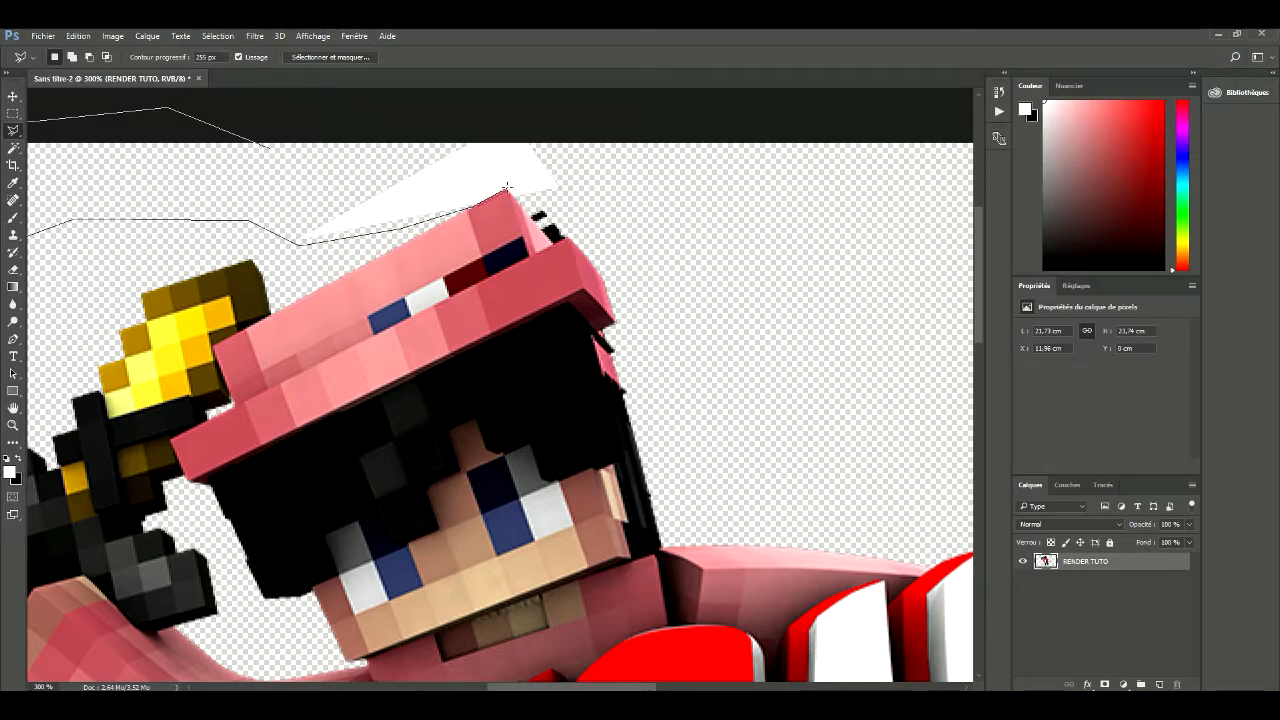
pyautogui.click(643, 212)
pyautogui.scroll(1, 580, 110)
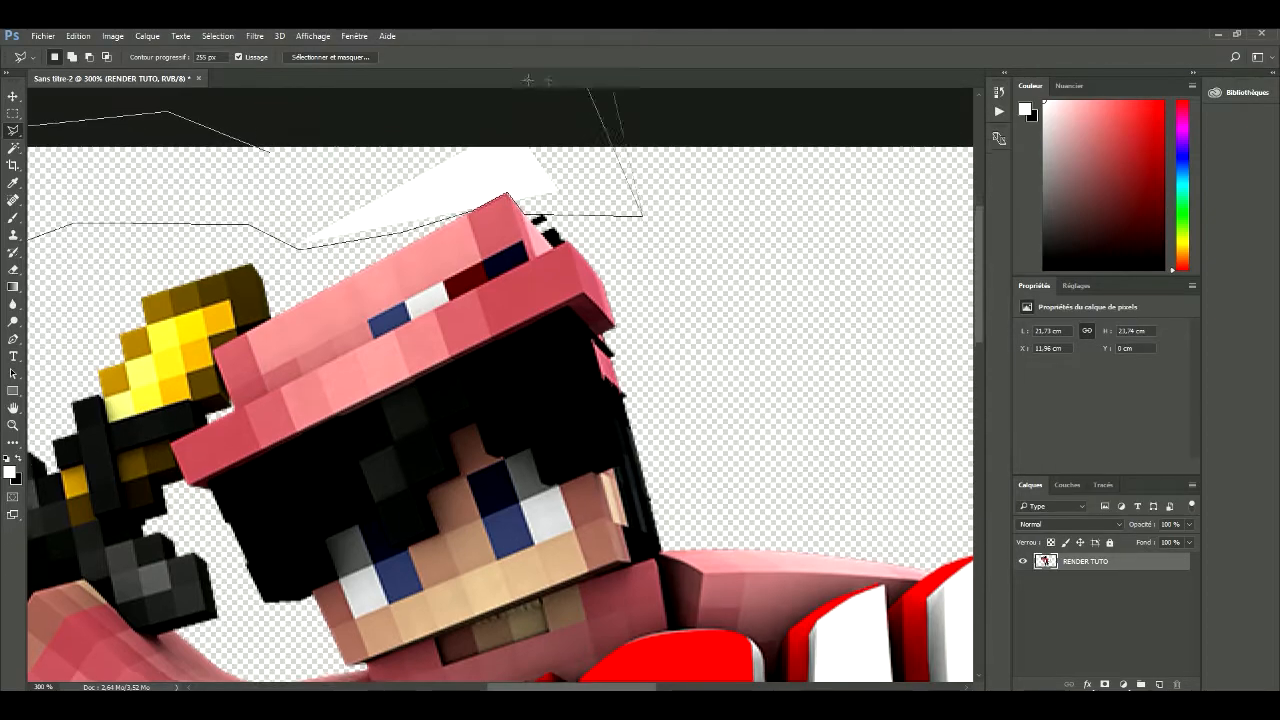
pyautogui.click(574, 128)
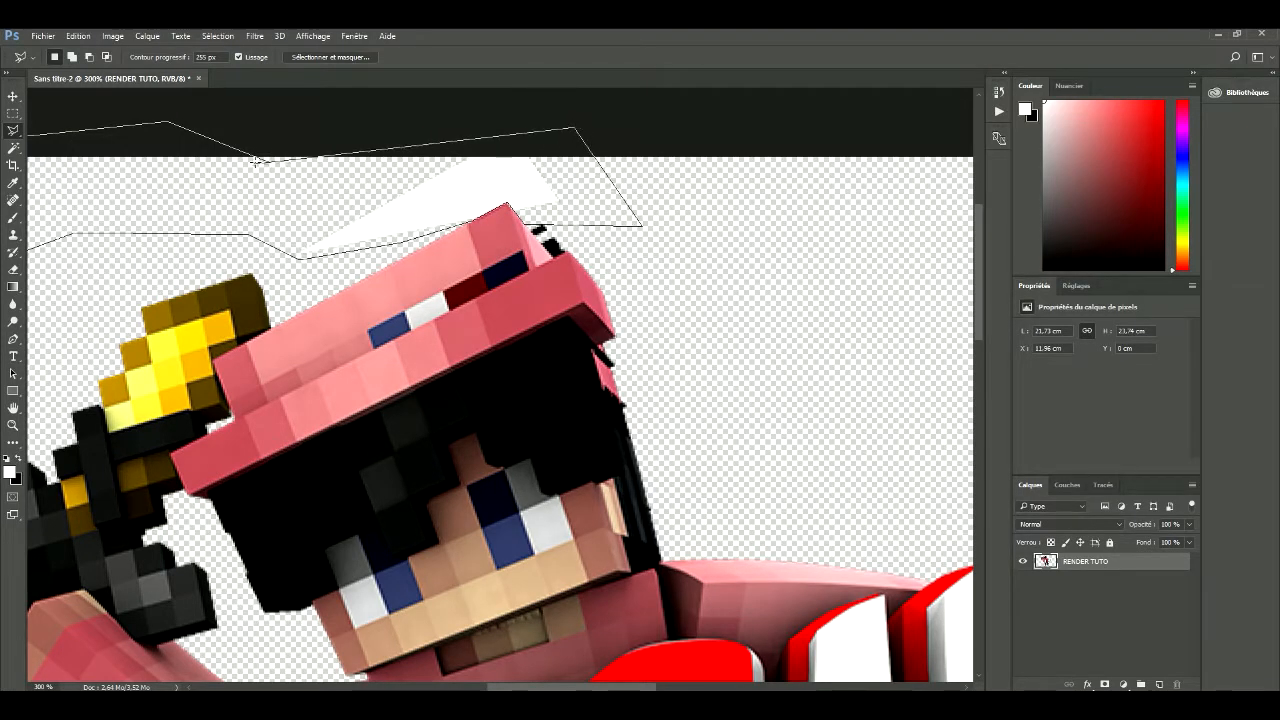
# Extend the unfinished polygonal outline in a wide loop around the whole character and close the selection
pyautogui.scroll(-2, 752, 340)
pyautogui.click(725, 258)
pyautogui.click(770, 355)
pyautogui.click(752, 508)
pyautogui.click(617, 597)
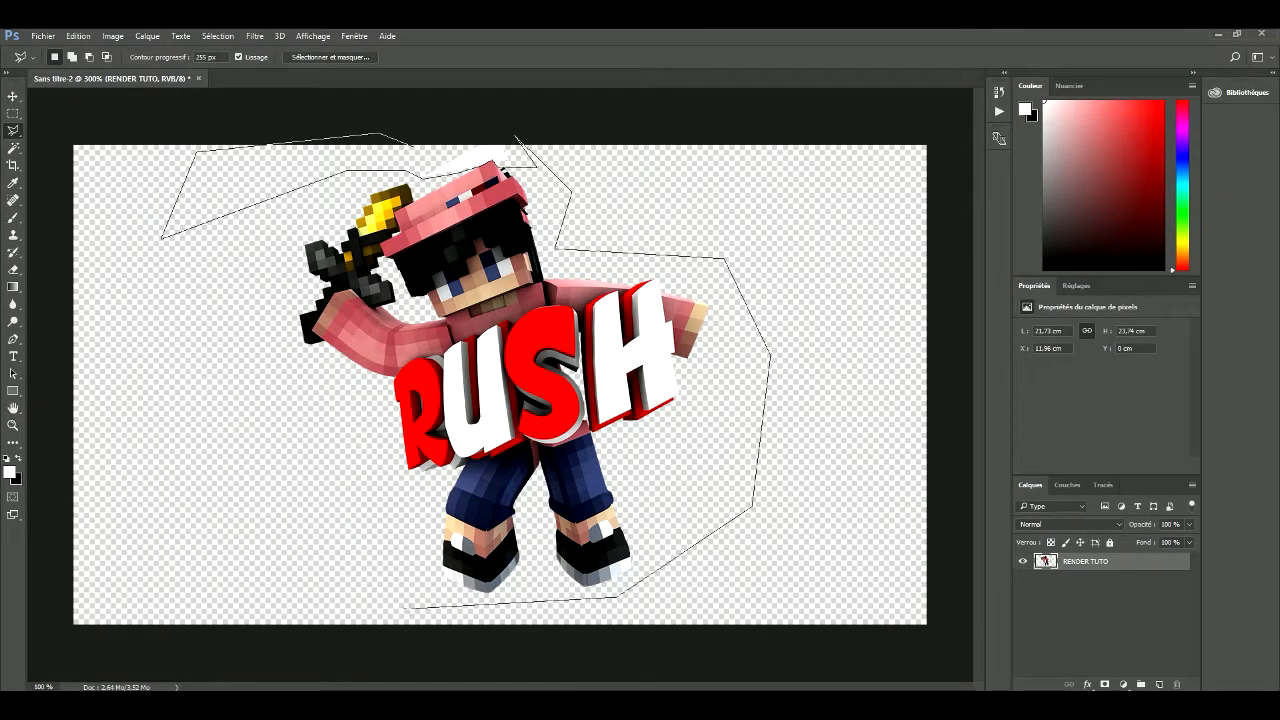
pyautogui.click(455, 598)
pyautogui.click(402, 556)
pyautogui.click(383, 487)
pyautogui.click(205, 243)
pyautogui.click(96, 243)
pyautogui.click(80, 420)
pyautogui.click(228, 650)
pyautogui.click(555, 677)
pyautogui.click(775, 612)
pyautogui.click(872, 365)
pyautogui.click(733, 165)
pyautogui.click(547, 104)
pyautogui.doubleClick(431, 108)
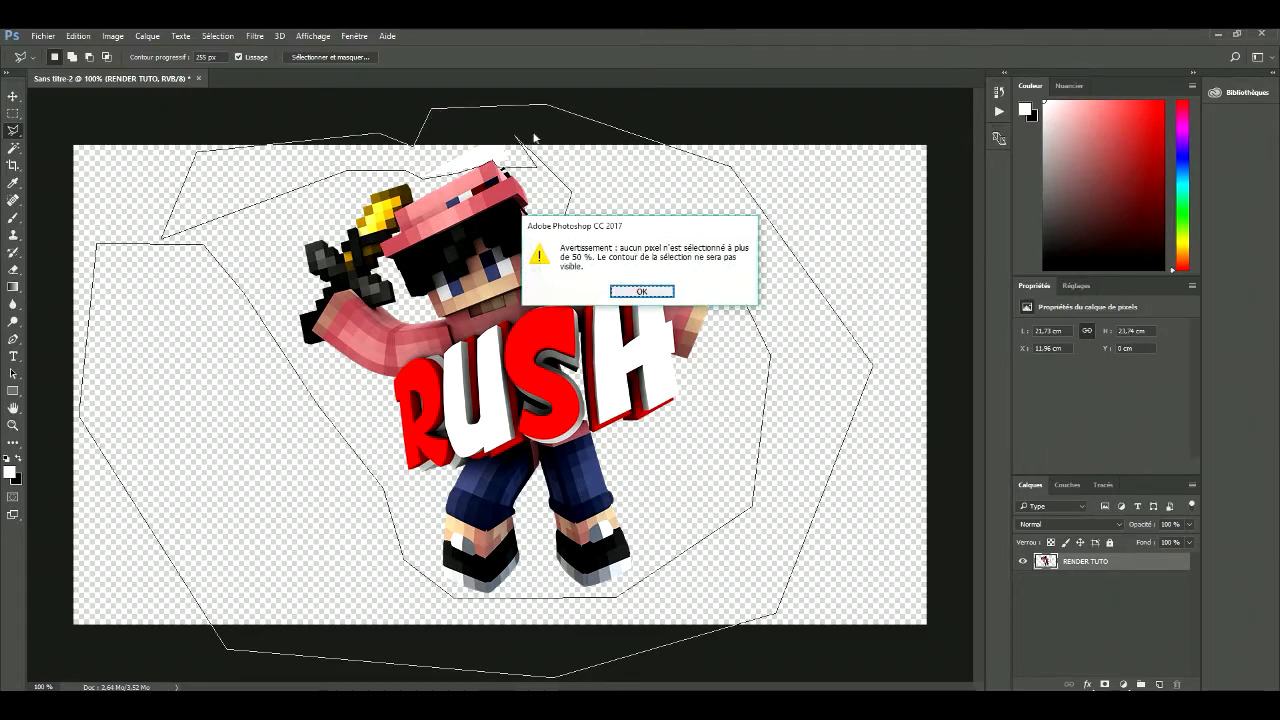
pyautogui.click(650, 287)
# Try again to select only the white patch above the hat with a tight Polygonal Lasso outline
pyautogui.scroll(5, 650, 287)
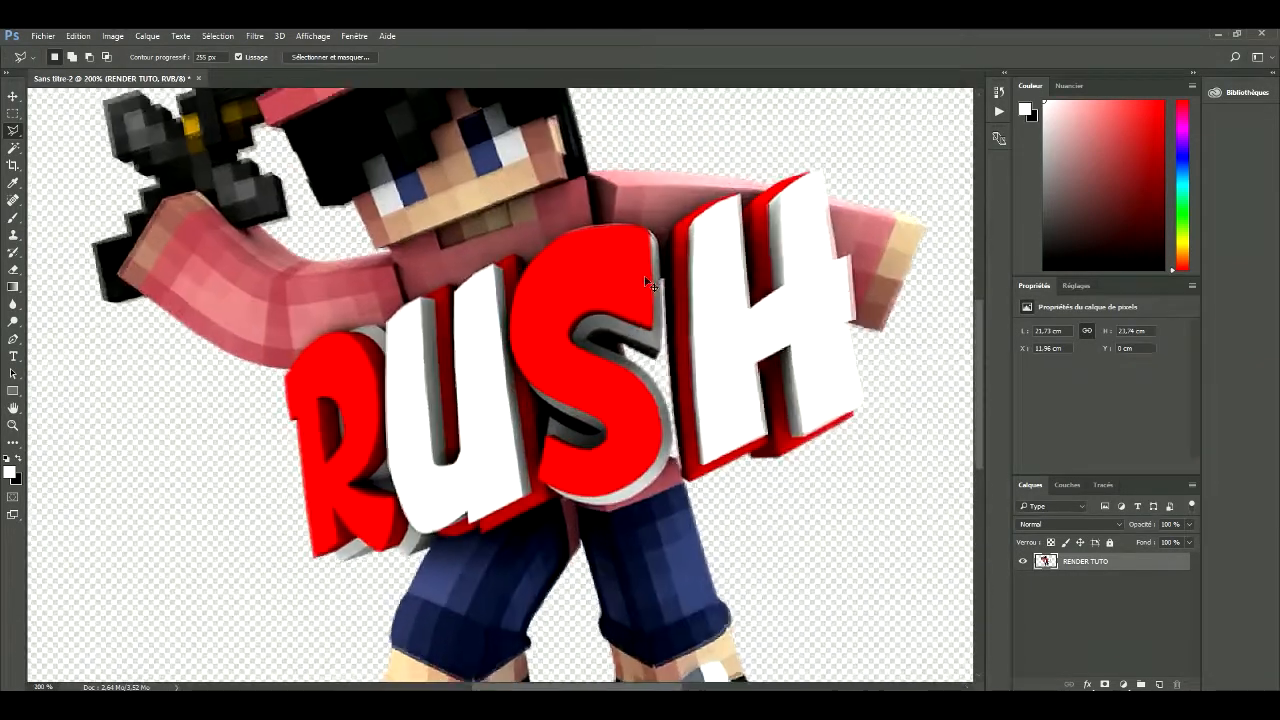
pyautogui.scroll(3, 625, 254)
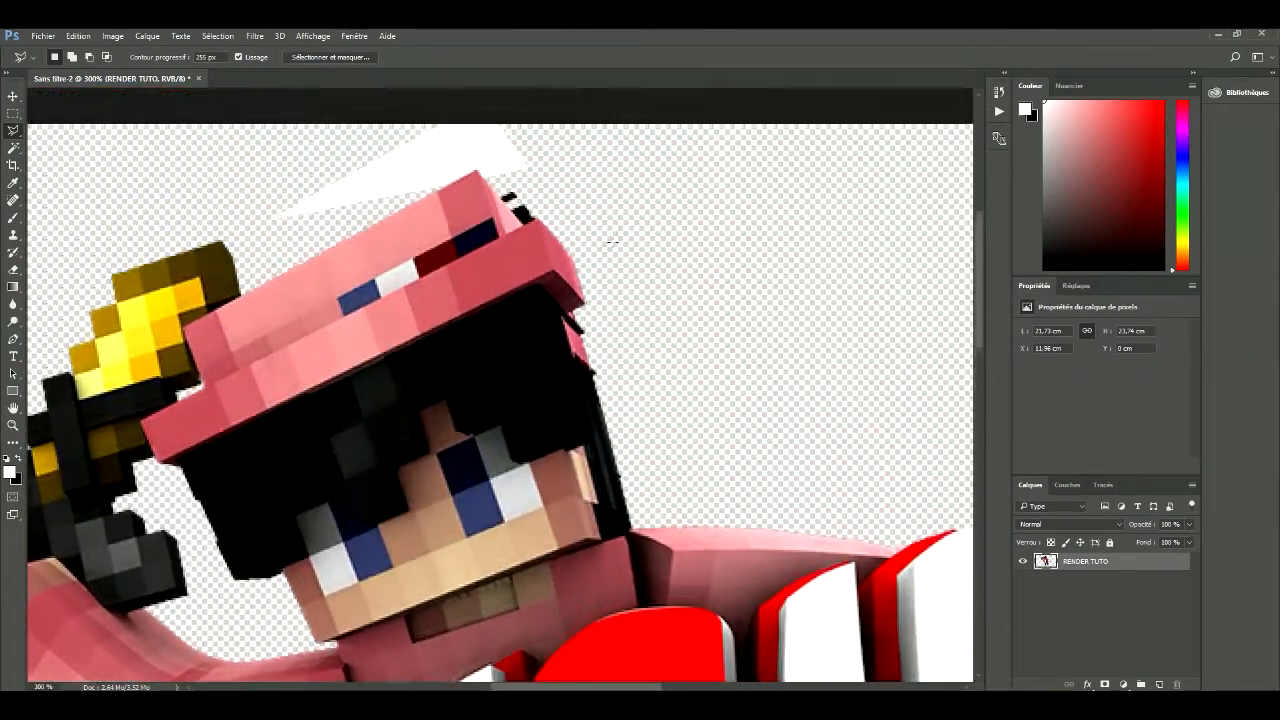
pyautogui.click(470, 181)
pyautogui.click(536, 178)
pyautogui.click(590, 196)
pyautogui.click(542, 121)
pyautogui.click(354, 93)
pyautogui.doubleClick(250, 141)
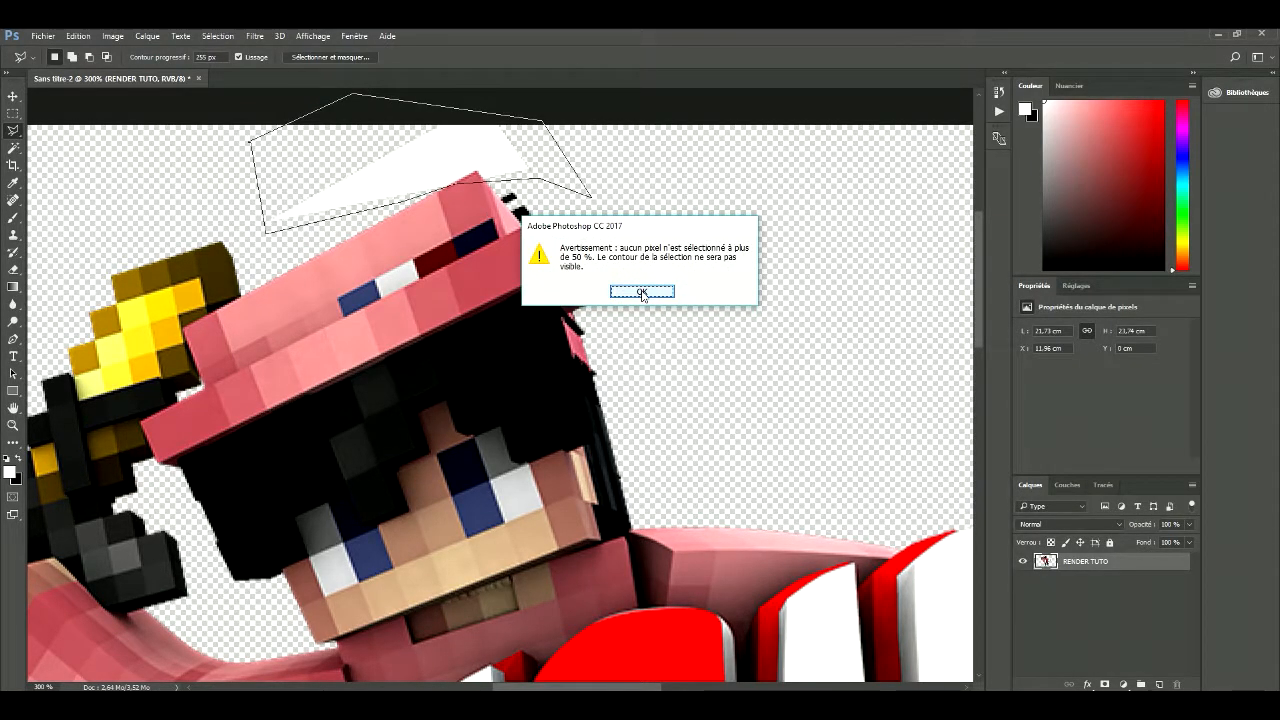
pyautogui.click(648, 289)
# Outline the white patch above the hat with the freehand Lasso at 0 px feather and delete it
pyautogui.rightClick(13, 131)
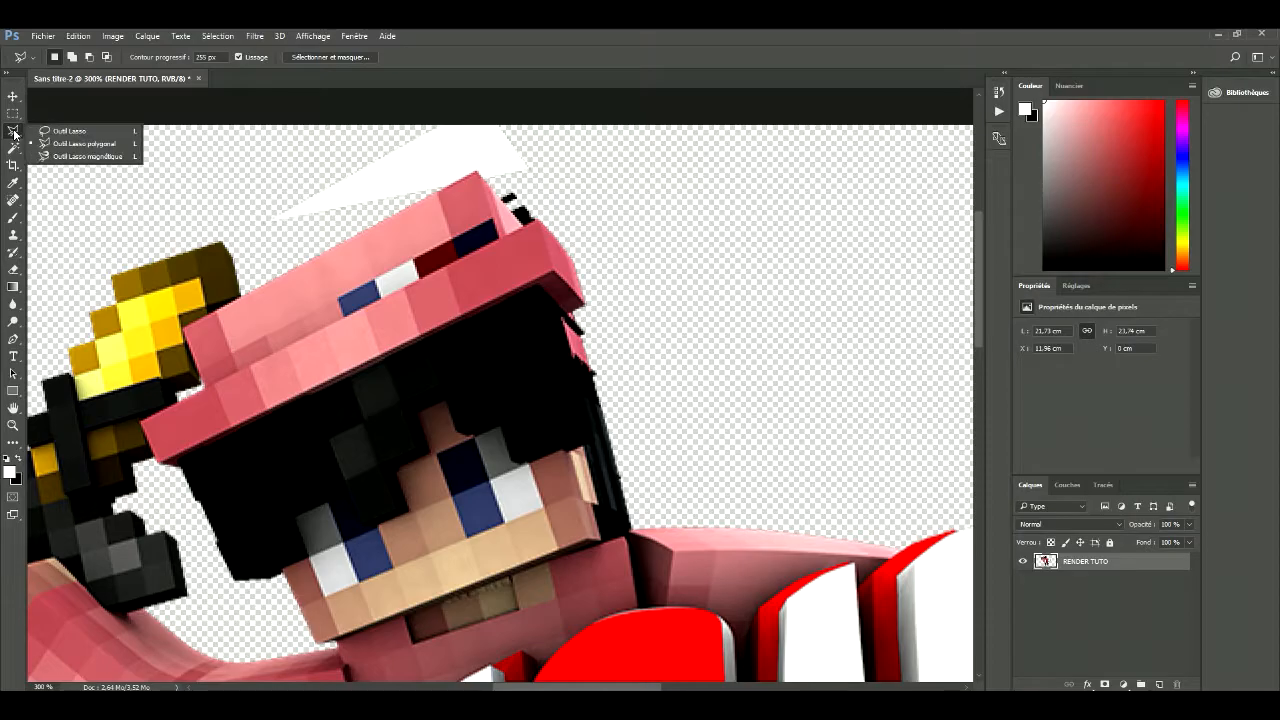
pyautogui.click(50, 132)
pyautogui.hotkey('ctrl', '+')
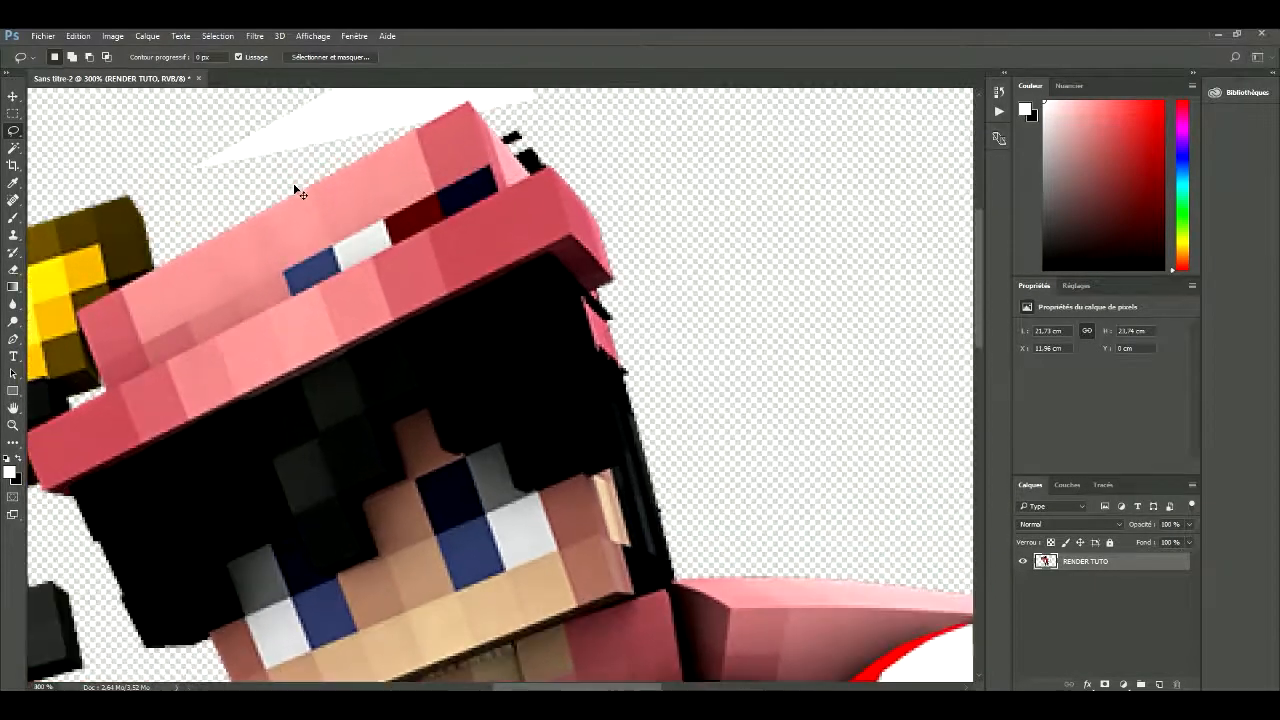
pyautogui.hotkey('ctrl', '+')
pyautogui.hotkey('ctrl', '+')
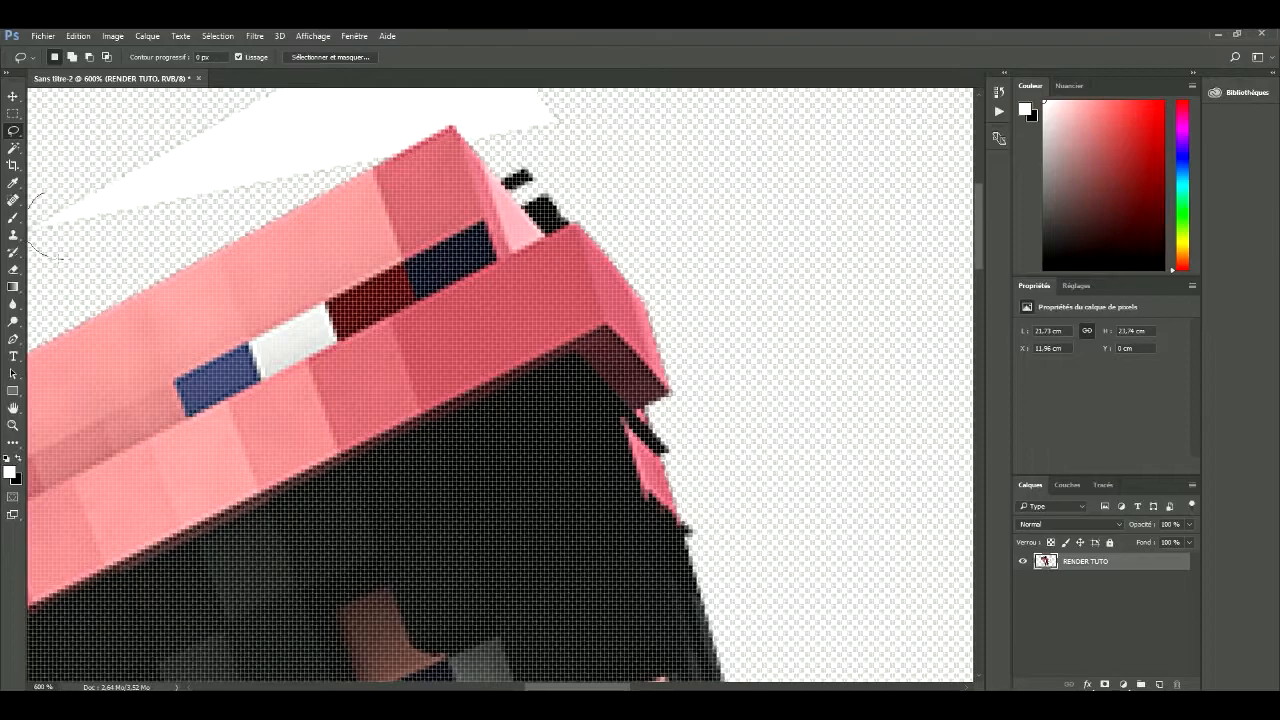
pyautogui.moveTo(58, 258)
pyautogui.mouseDown()
pyautogui.moveTo(268, 207)
pyautogui.moveTo(447, 128)
pyautogui.moveTo(492, 150)
pyautogui.moveTo(624, 52)
pyautogui.mouseUp()
pyautogui.scroll(-3, 608, 38)
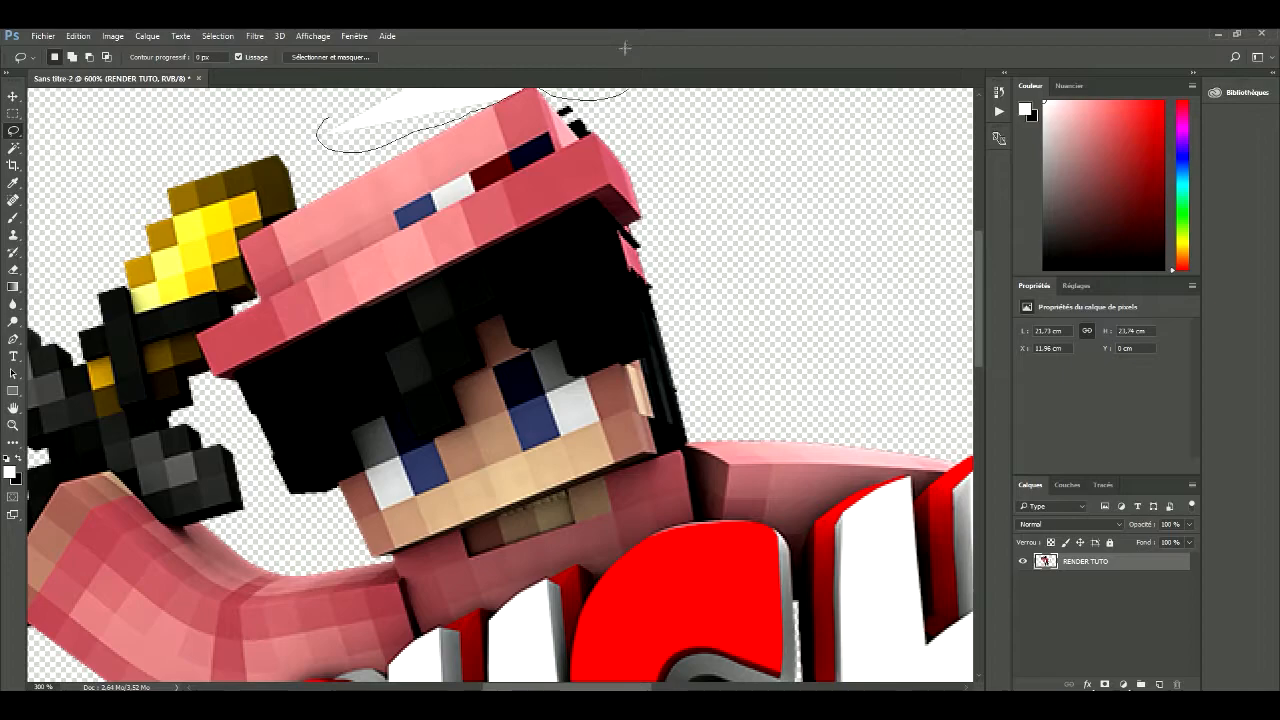
pyautogui.moveTo(718, 235)
pyautogui.mouseDown()
pyautogui.moveTo(728, 42)
pyautogui.moveTo(626, 39)
pyautogui.mouseUp()
pyautogui.scroll(1, 500, 100)
pyautogui.moveTo(330, 152)
pyautogui.mouseDown()
pyautogui.moveTo(306, 215)
pyautogui.moveTo(447, 199)
pyautogui.mouseUp()
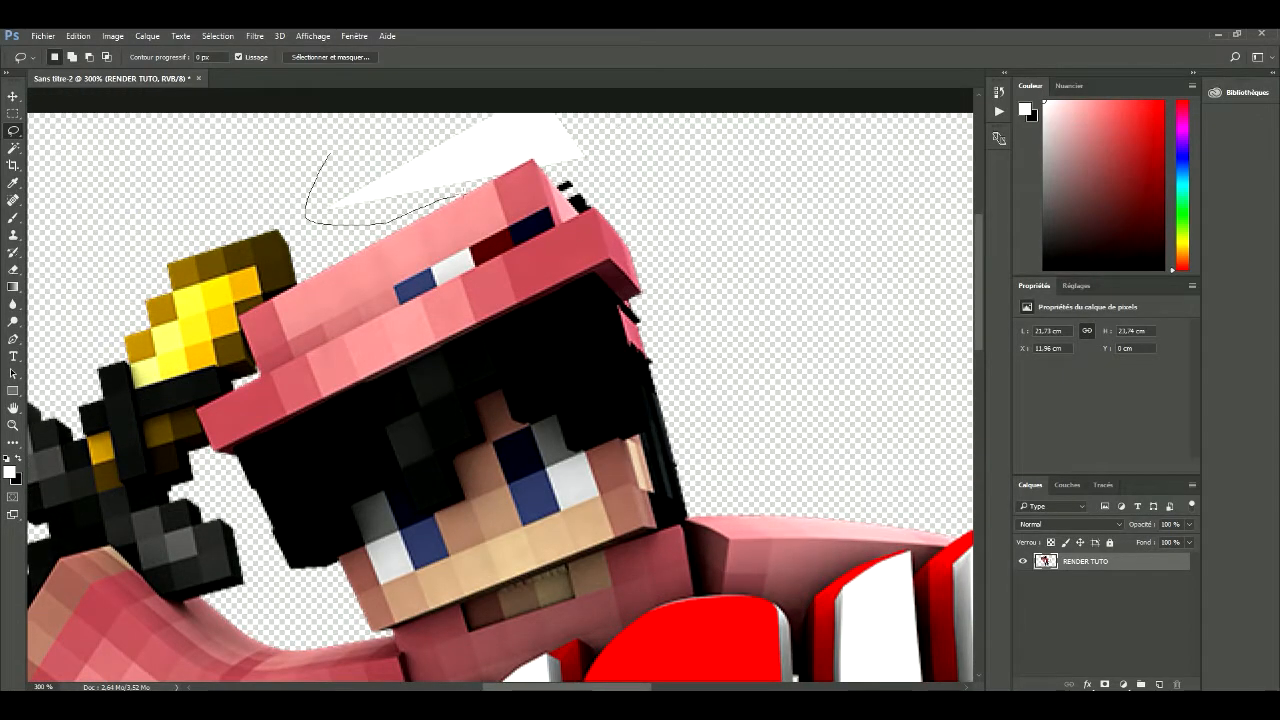
pyautogui.moveTo(534, 158)
pyautogui.mouseDown()
pyautogui.moveTo(633, 118)
pyautogui.moveTo(423, 96)
pyautogui.moveTo(318, 142)
pyautogui.mouseUp()
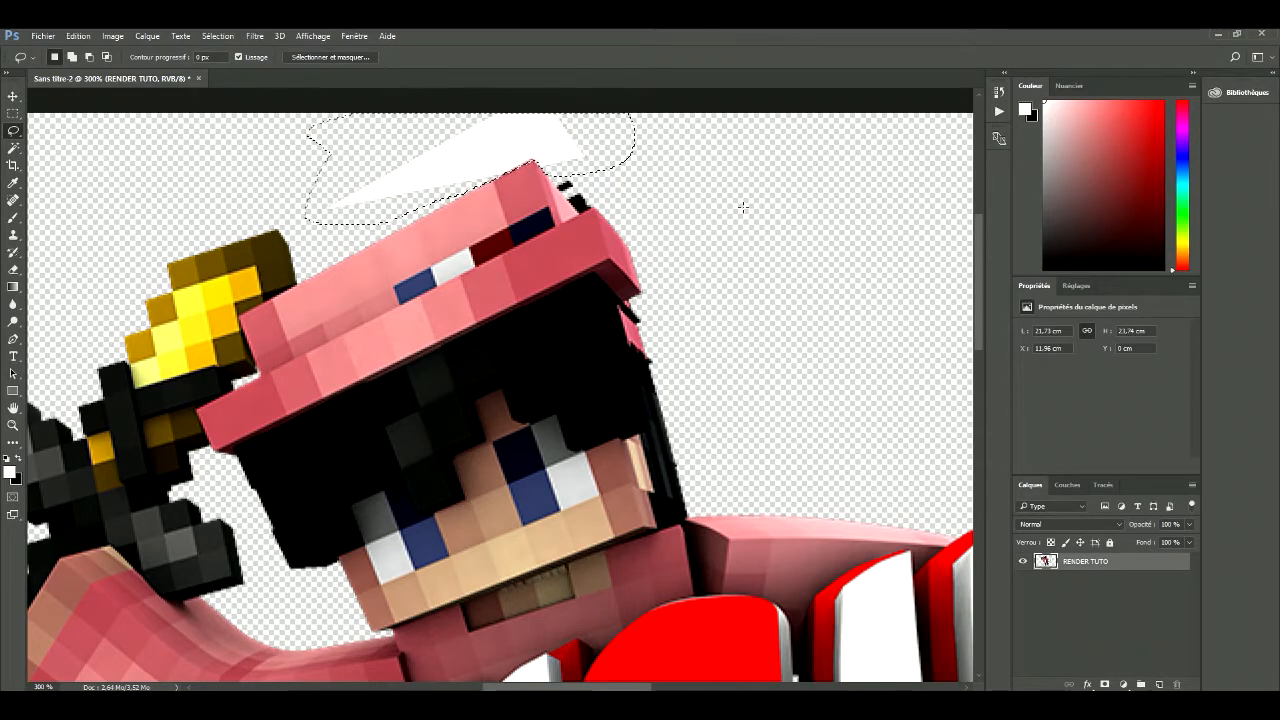
pyautogui.press('Delete')
# Clear the selection above the hat and switch to the Move tool
pyautogui.click(13, 131)
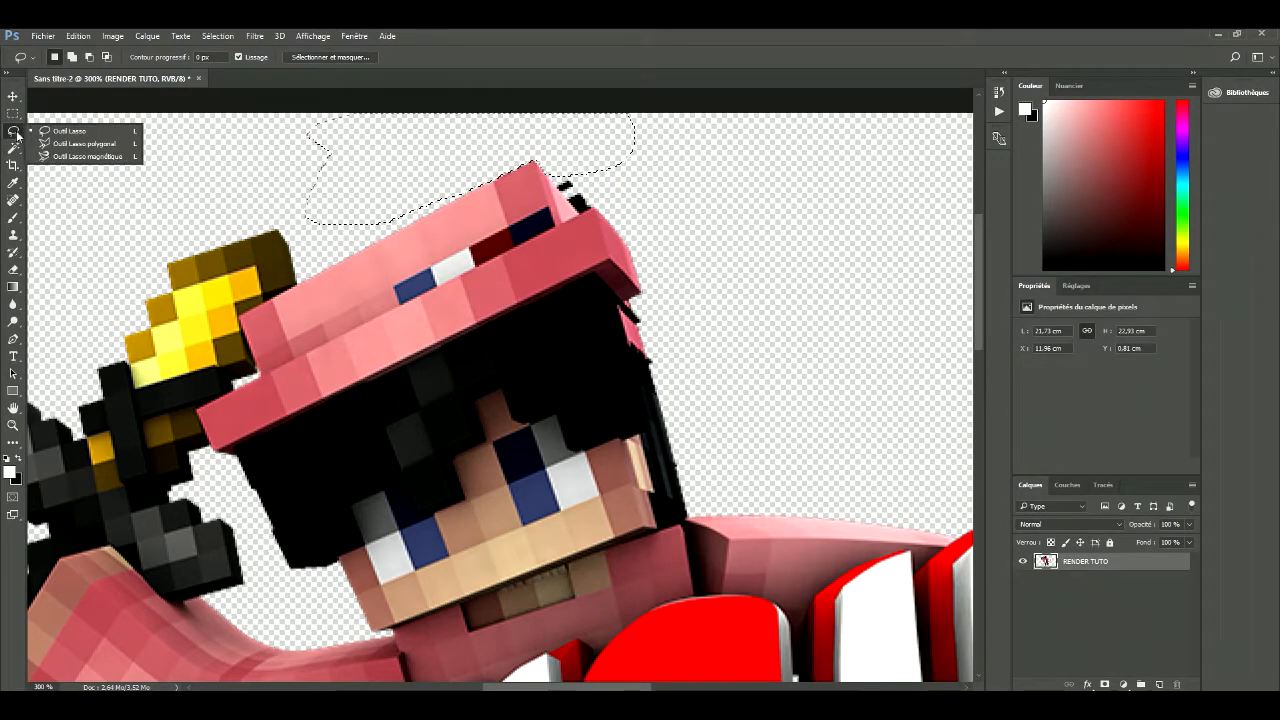
pyautogui.click(69, 131)
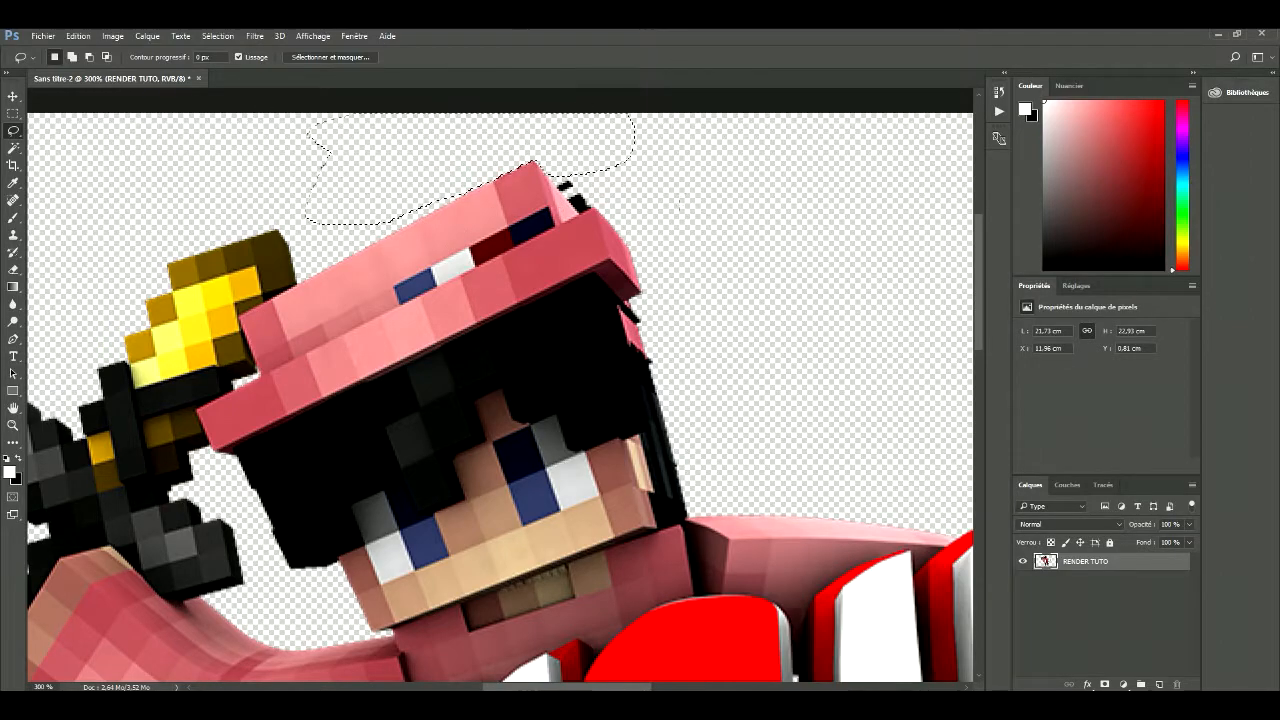
pyautogui.rightClick(741, 196)
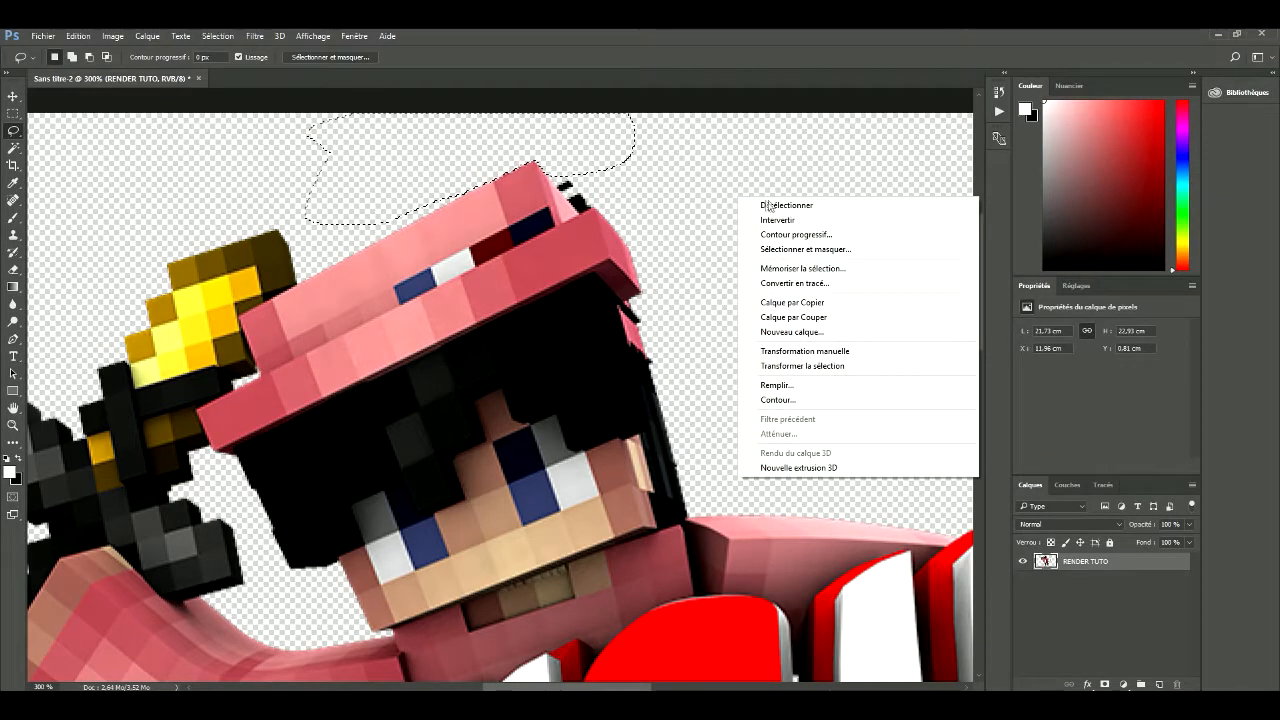
pyautogui.click(764, 205)
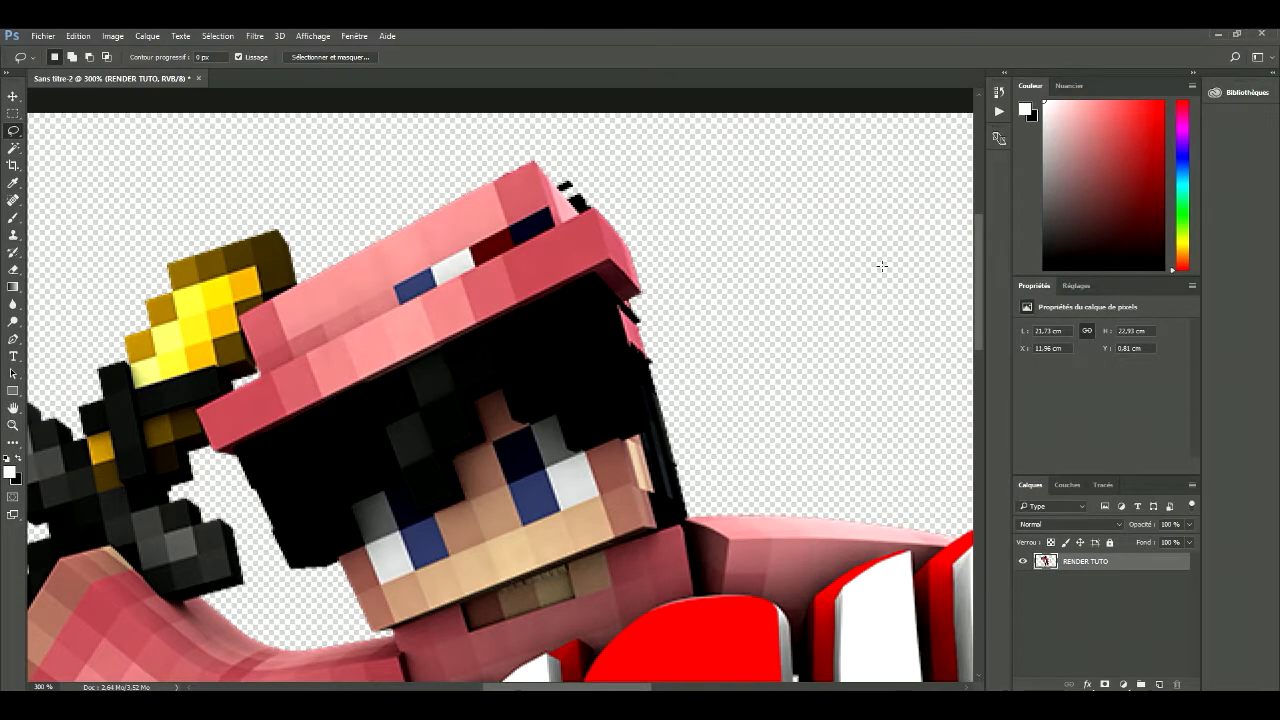
pyautogui.hotkey('ctrl', '-')
pyautogui.hotkey('ctrl', '-')
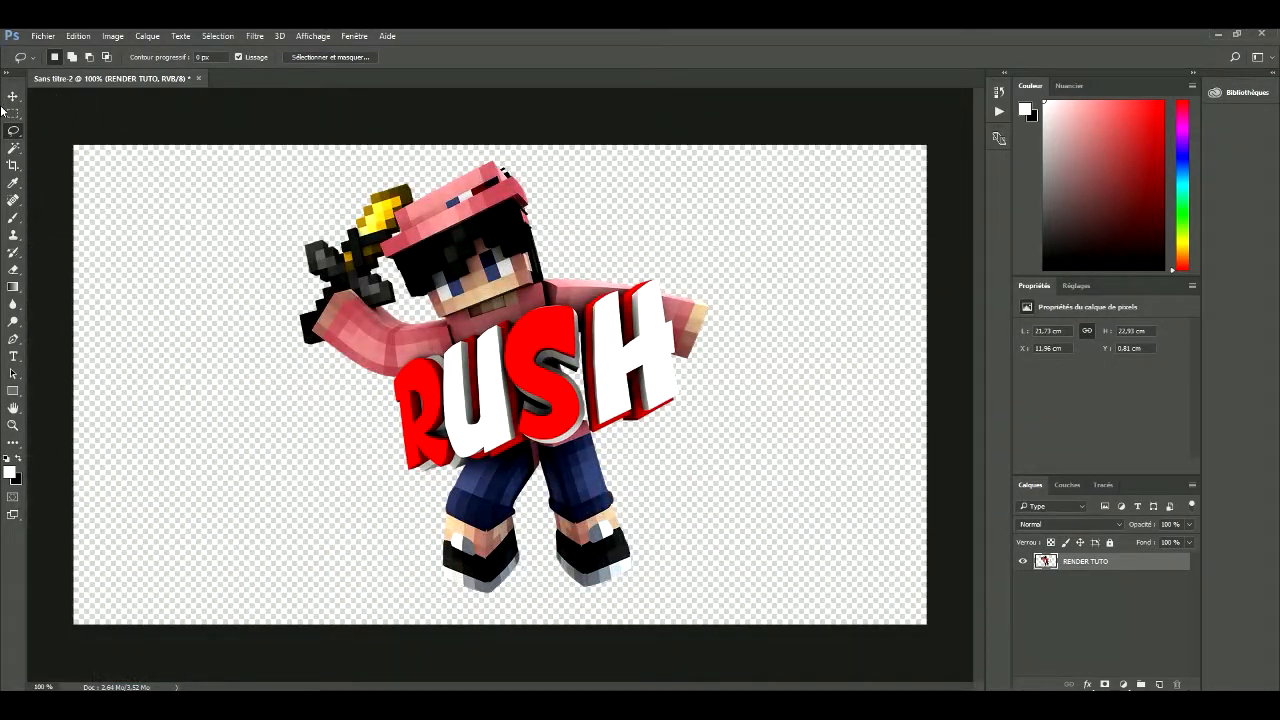
pyautogui.click(11, 97)
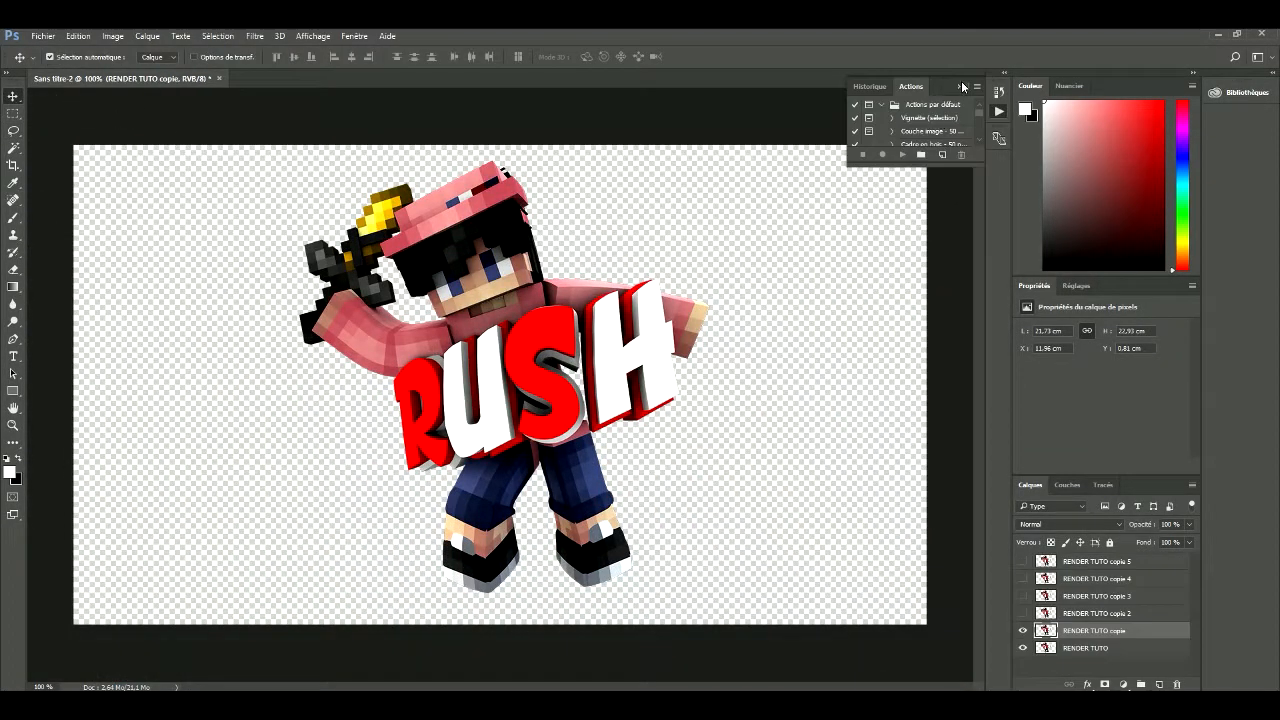
# Delete the duplicate RENDER TUTO layers, keeping only the original layer
pyautogui.click(963, 88)
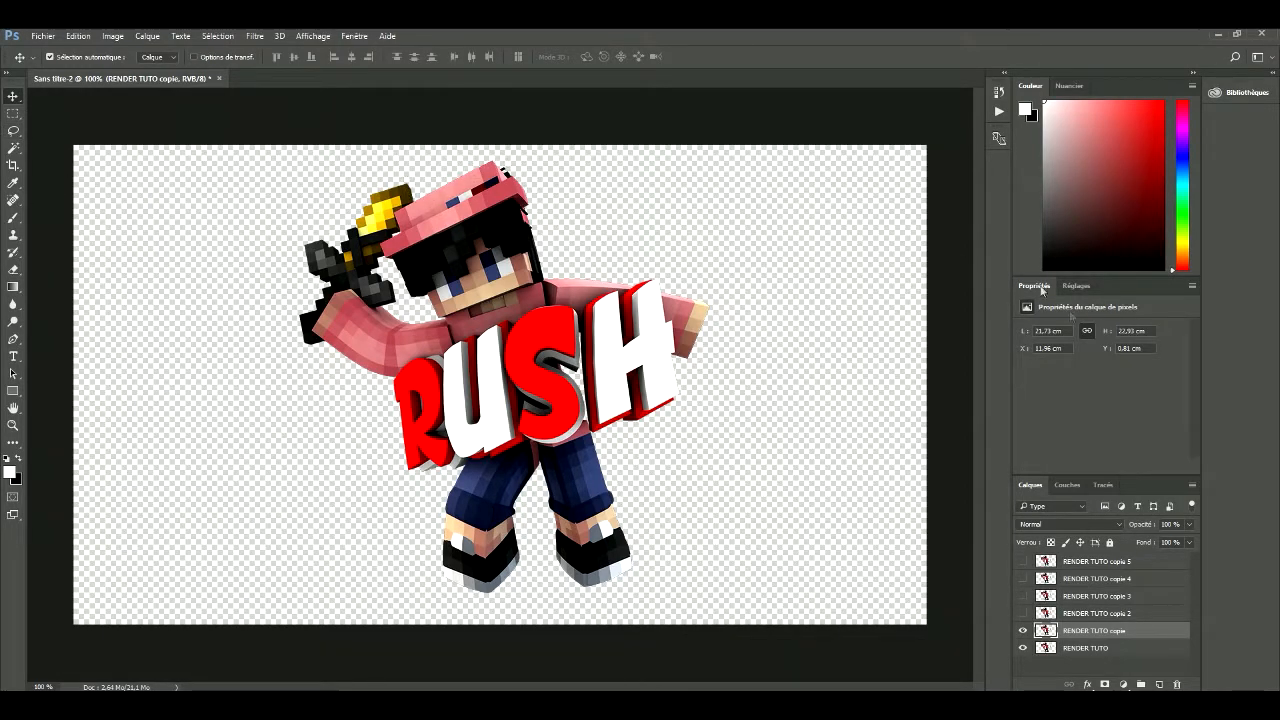
pyautogui.click(1085, 562)
pyautogui.press('Delete')
pyautogui.press('Delete')
pyautogui.press('Delete')
pyautogui.press('Delete')
pyautogui.press('Delete')
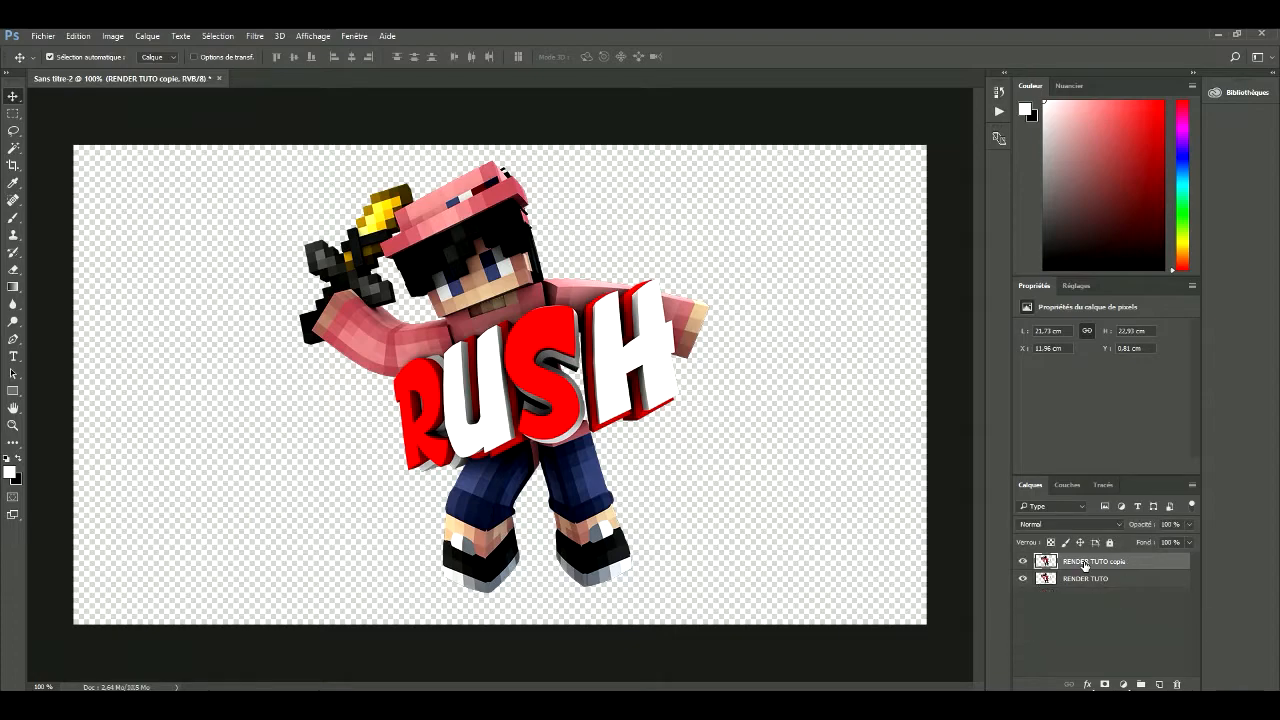
# Duplicate the RENDER TUTO layer under its default name in the same document, and undo the duplication
pyautogui.rightClick(1076, 558)
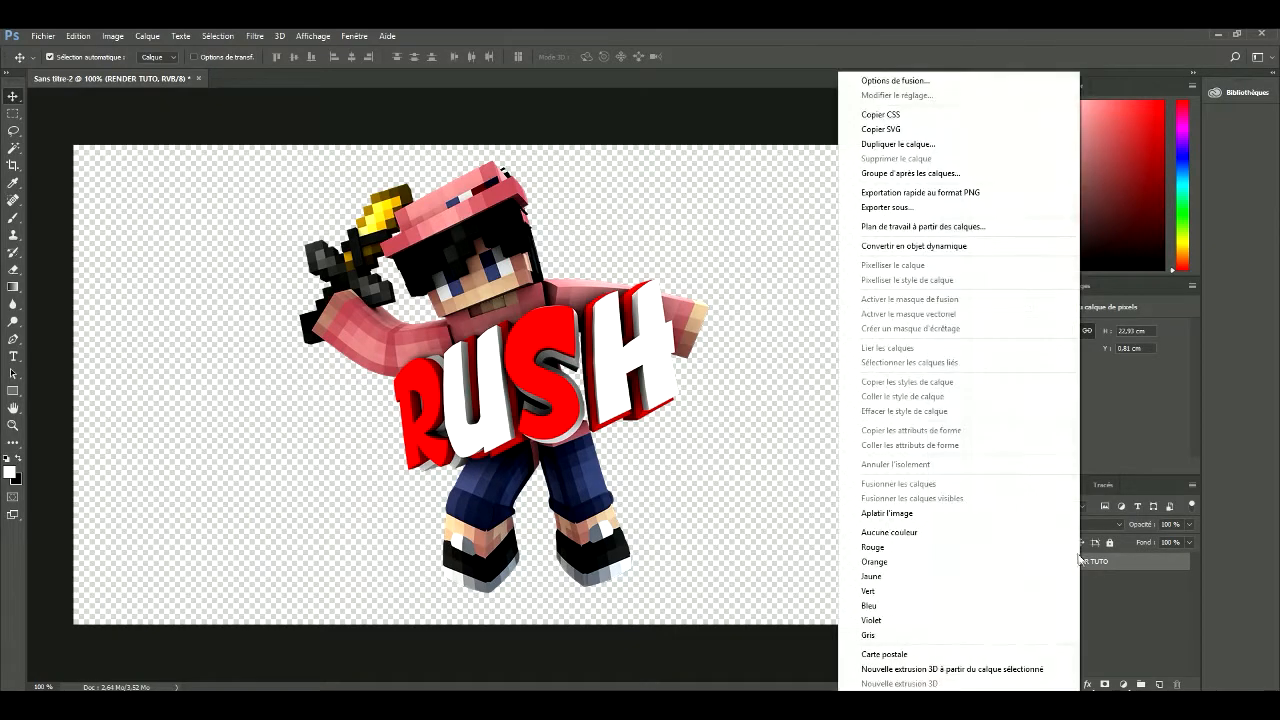
pyautogui.click(886, 147)
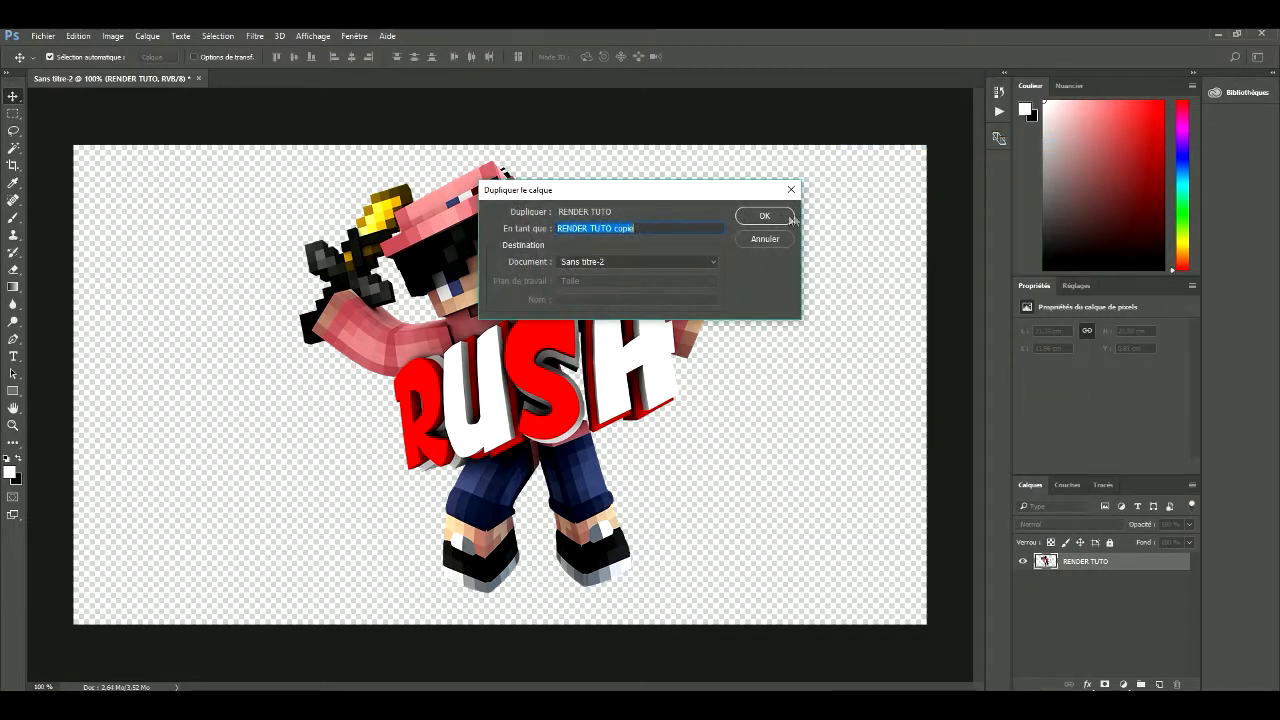
pyautogui.click(790, 216)
pyautogui.hotkey('ctrl', 'z')
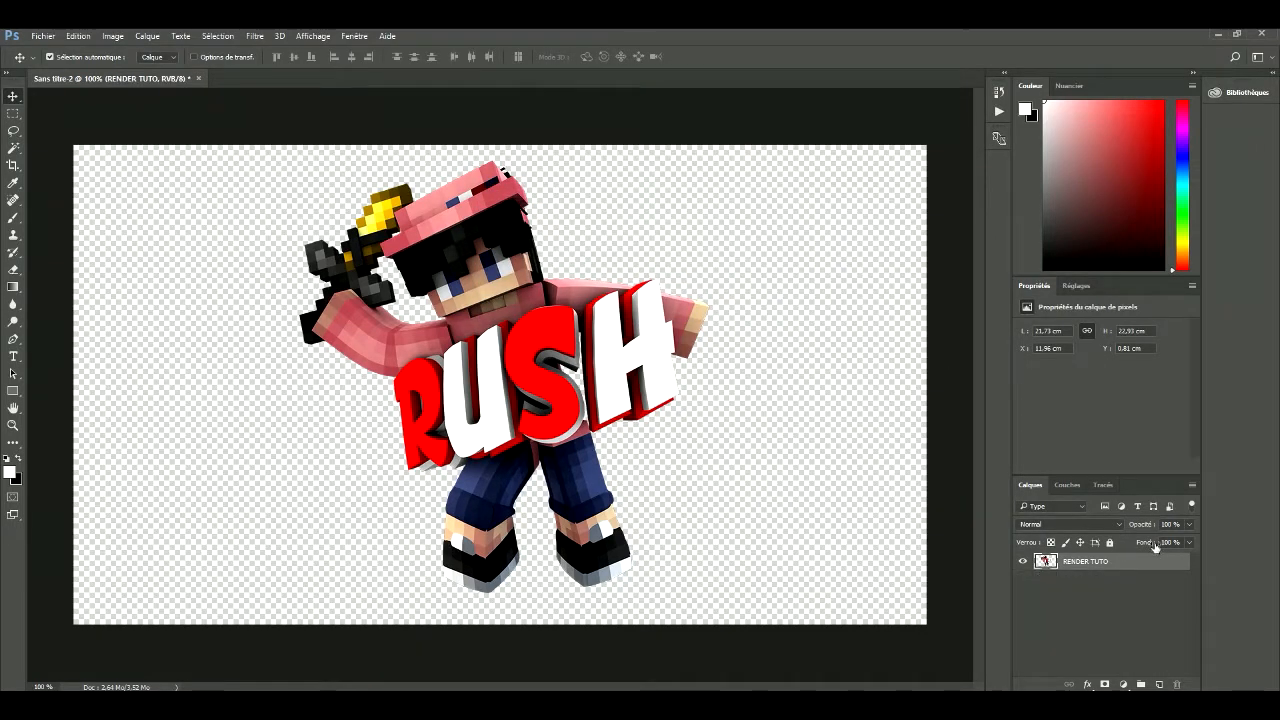
# Make five copies of the RENDER TUTO layer and hide copies 2 to 5
pyautogui.hotkey('ctrl', 'j')
pyautogui.hotkey('ctrl', 'j')
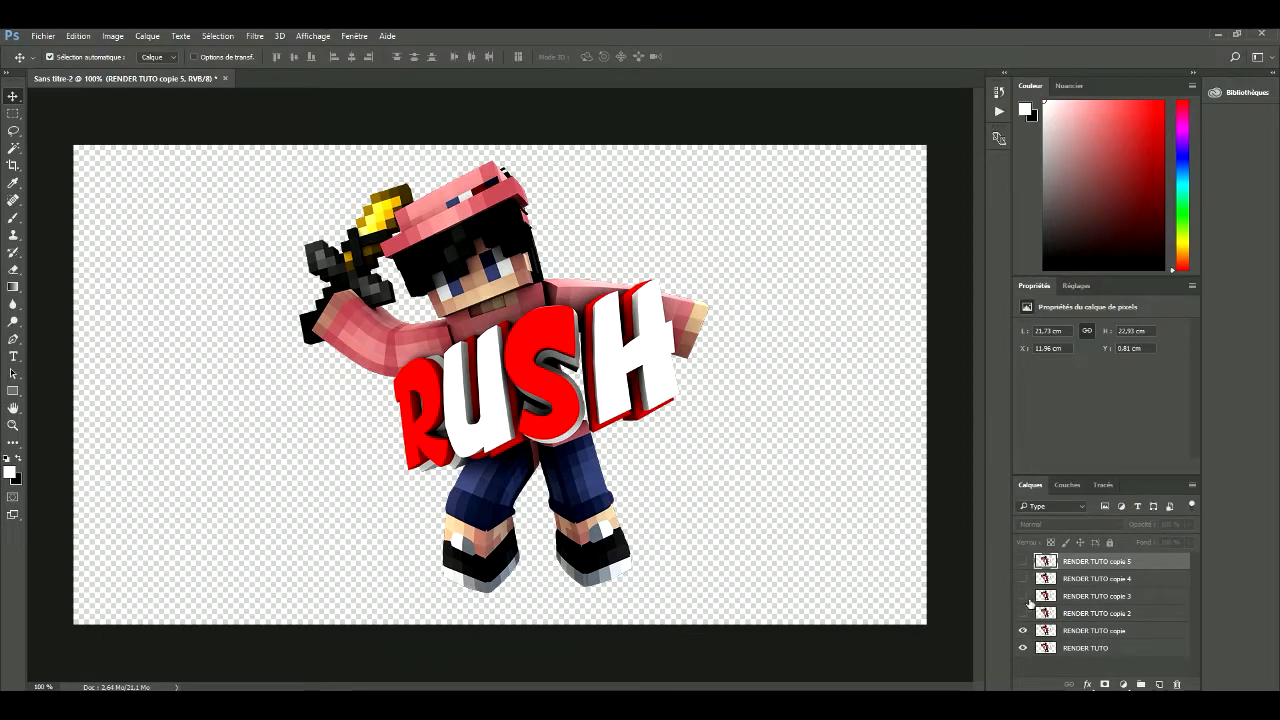
pyautogui.click(1121, 647)
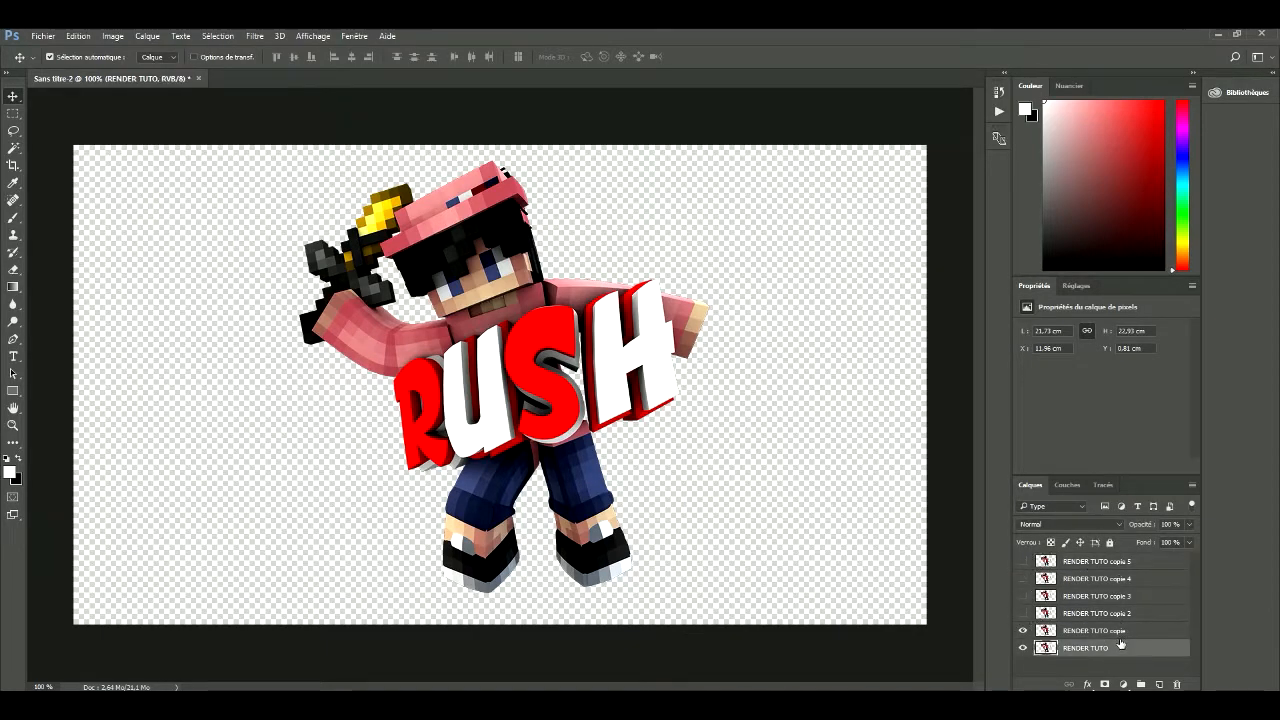
# Open the filter gallery for the RENDER TUTO copie layer
pyautogui.click(1119, 634)
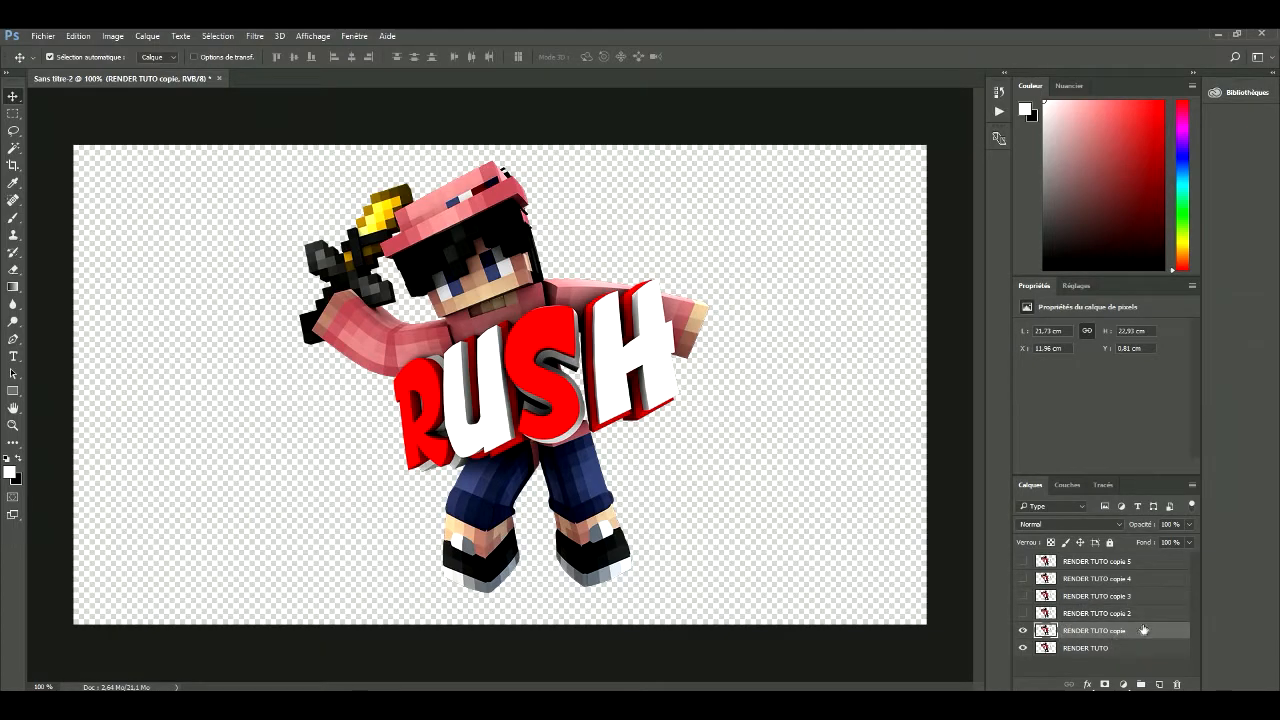
pyautogui.click(256, 36)
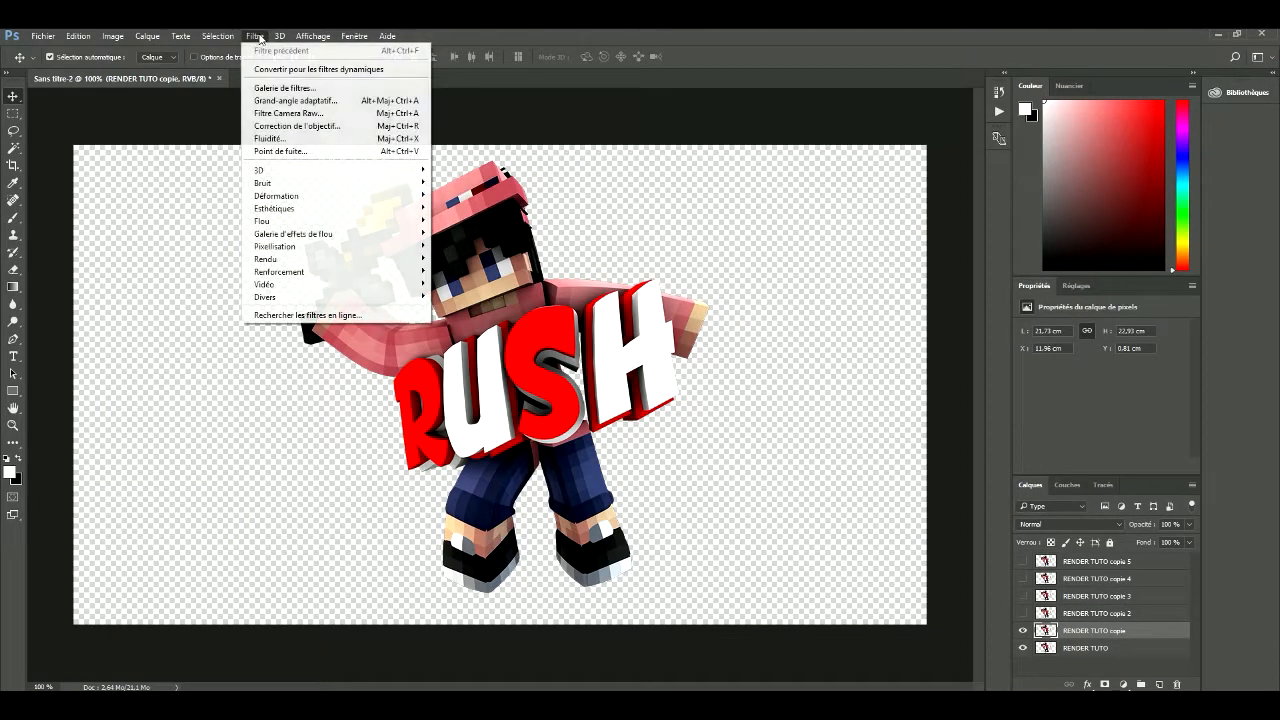
pyautogui.click(232, 88)
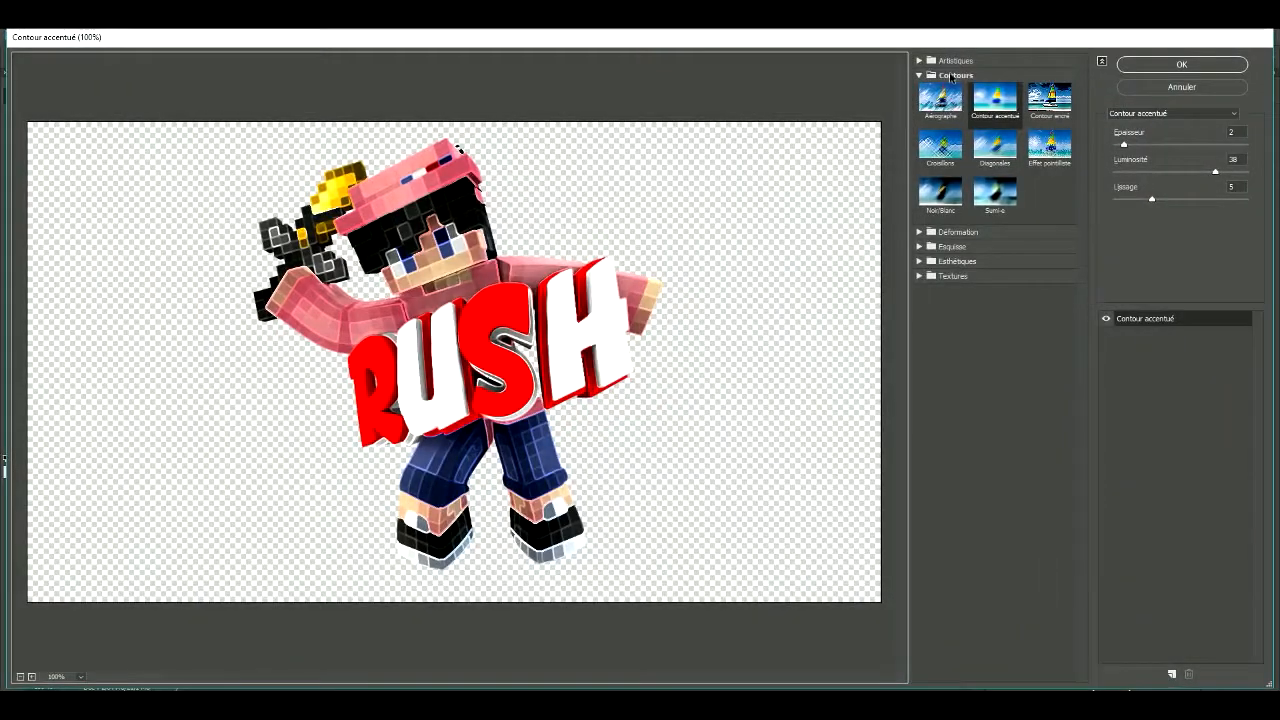
# Look through the filters in the Artistiques, Contours, Déformation, Esquisse, Esthétiques and Textures categories
pyautogui.click(920, 76)
pyautogui.click(920, 61)
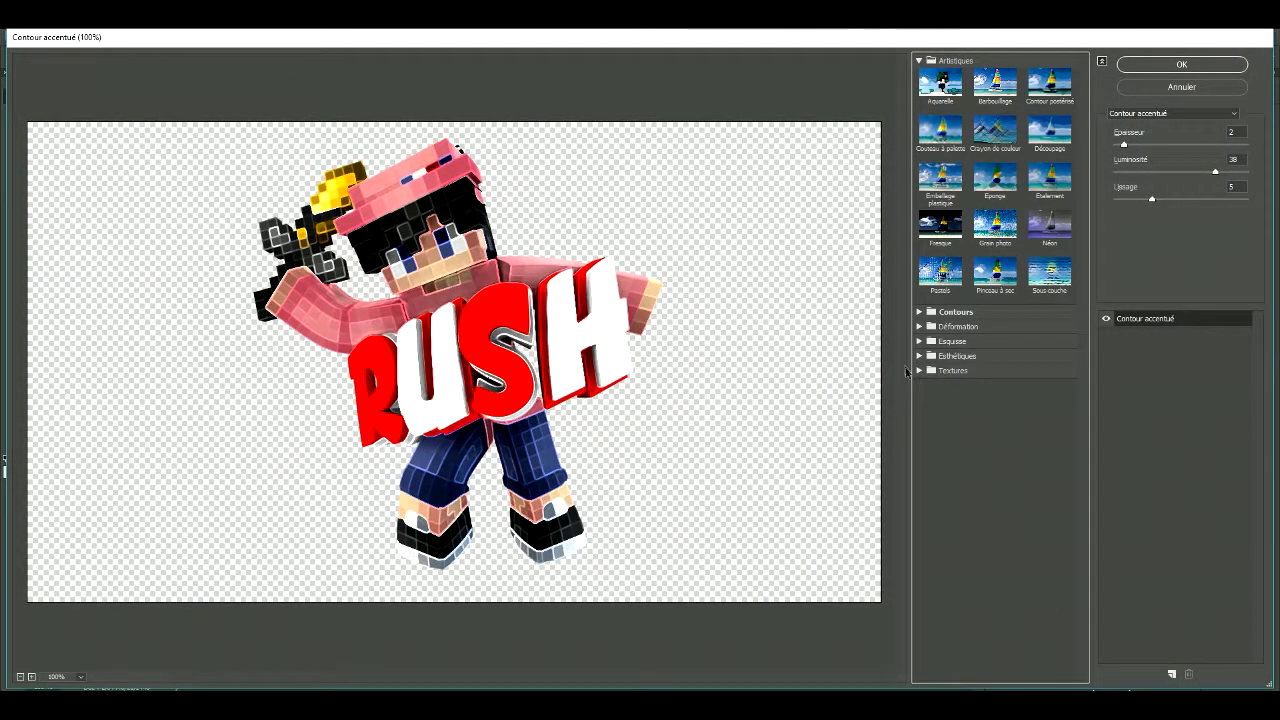
pyautogui.click(919, 370)
pyautogui.click(919, 355)
pyautogui.click(919, 341)
pyautogui.click(919, 326)
pyautogui.click(919, 311)
pyautogui.scroll(-5, 981, 261)
pyautogui.scroll(5, 981, 261)
pyautogui.click(918, 60)
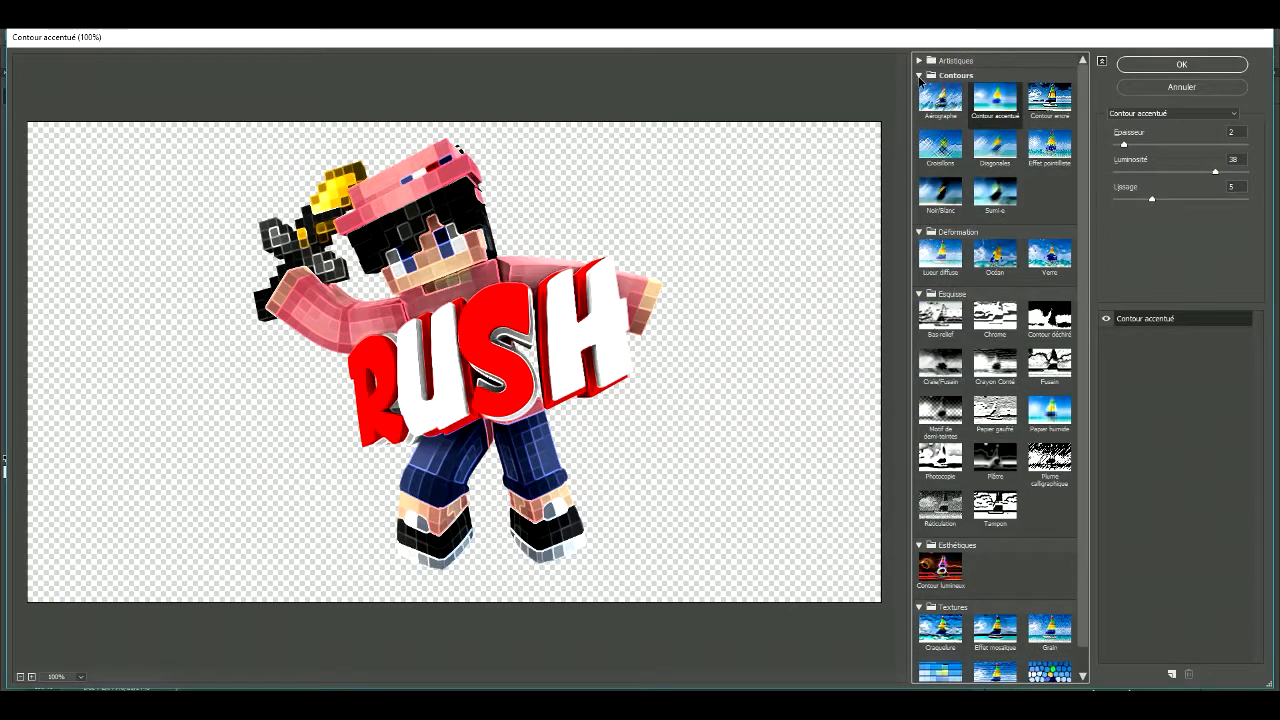
pyautogui.click(919, 75)
pyautogui.click(919, 90)
pyautogui.click(919, 104)
pyautogui.click(919, 119)
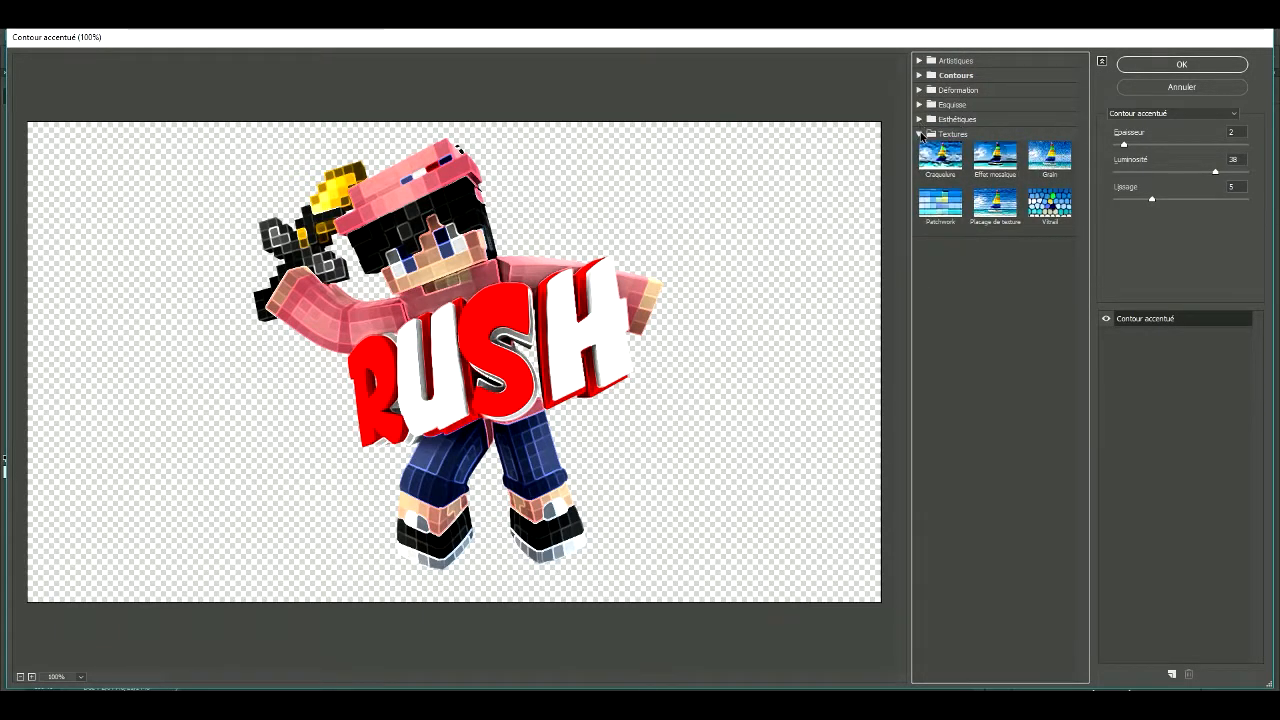
pyautogui.click(919, 134)
# Apply the Contour lumineux filter to RENDER TUTO copie with thickness 1, luminosity 20 and smoothing 1
pyautogui.click(965, 119)
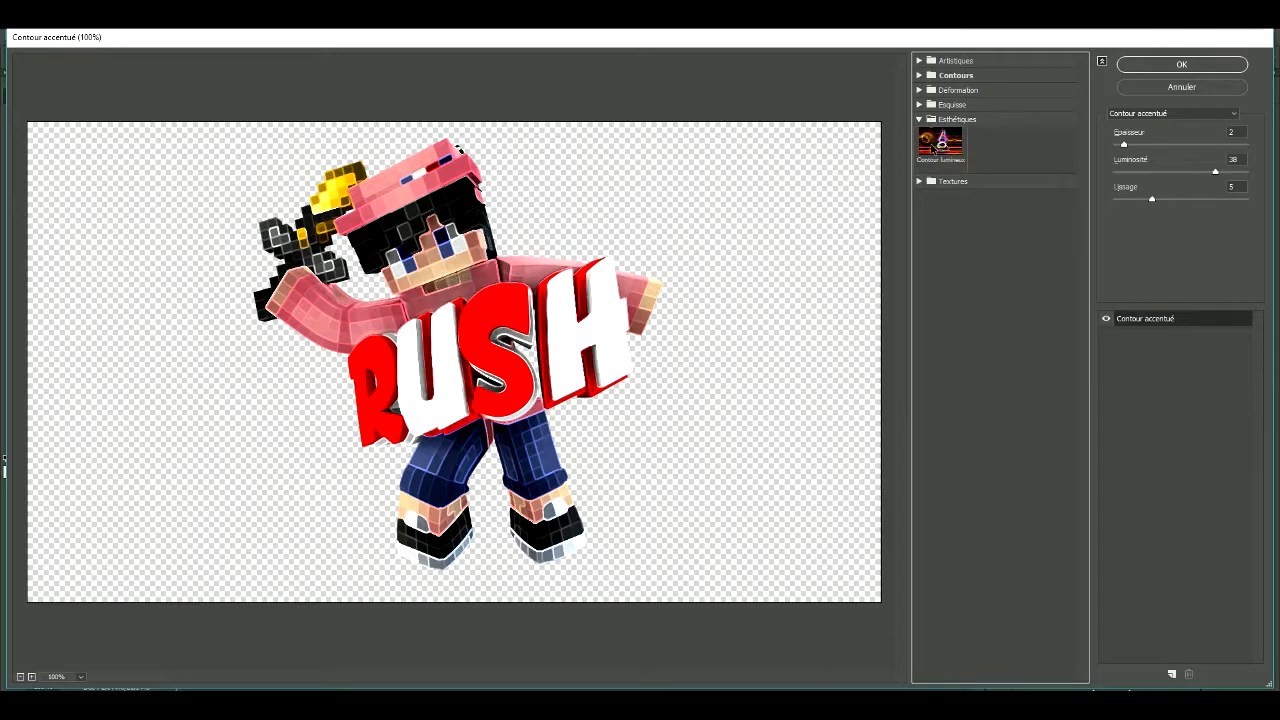
pyautogui.click(932, 147)
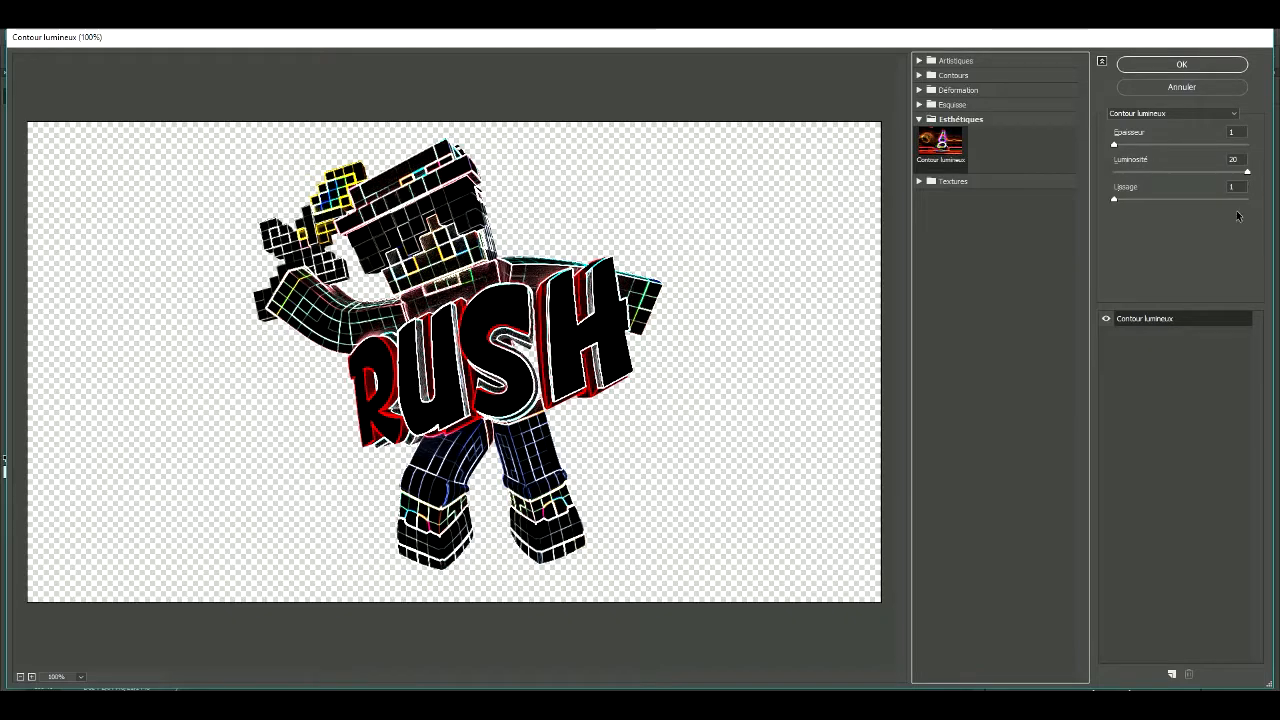
pyautogui.click(1165, 64)
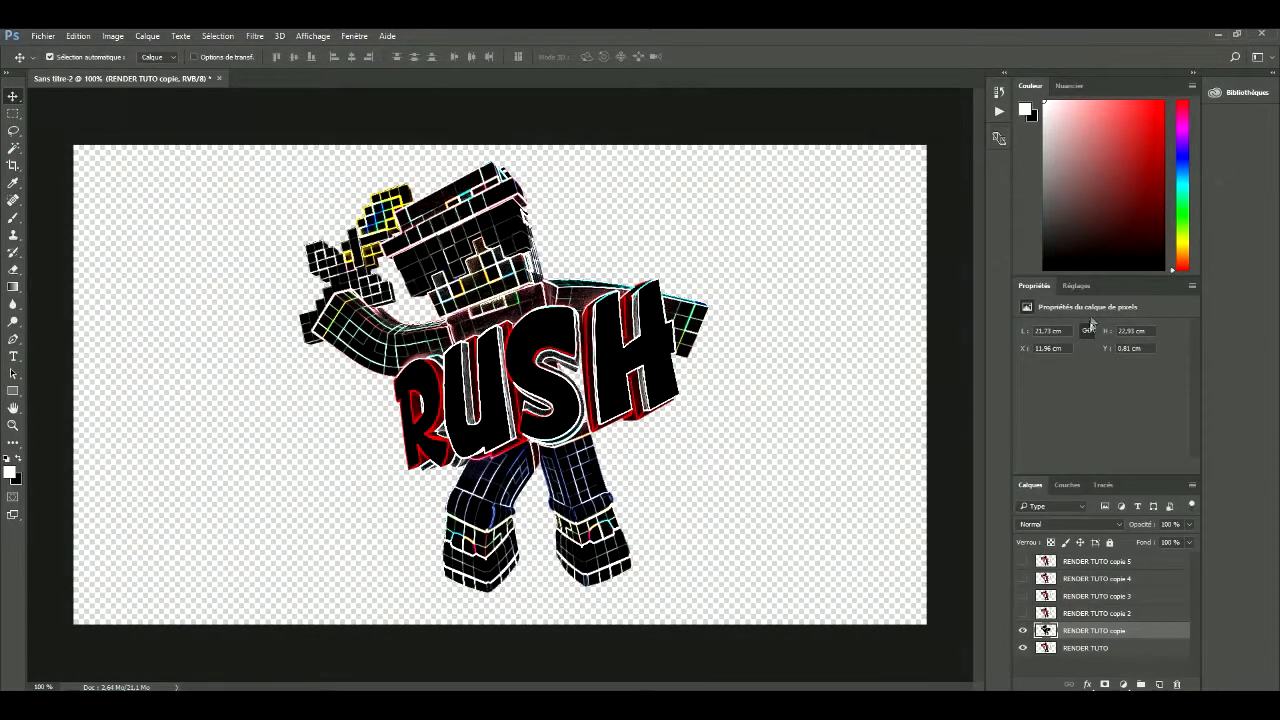
# Compare Densité couleur - with Densité linéaire - (Ajout) on RENDER TUTO copie and set the latter as its blend mode
pyautogui.click(1050, 526)
pyautogui.click(1050, 526)
pyautogui.click(1063, 522)
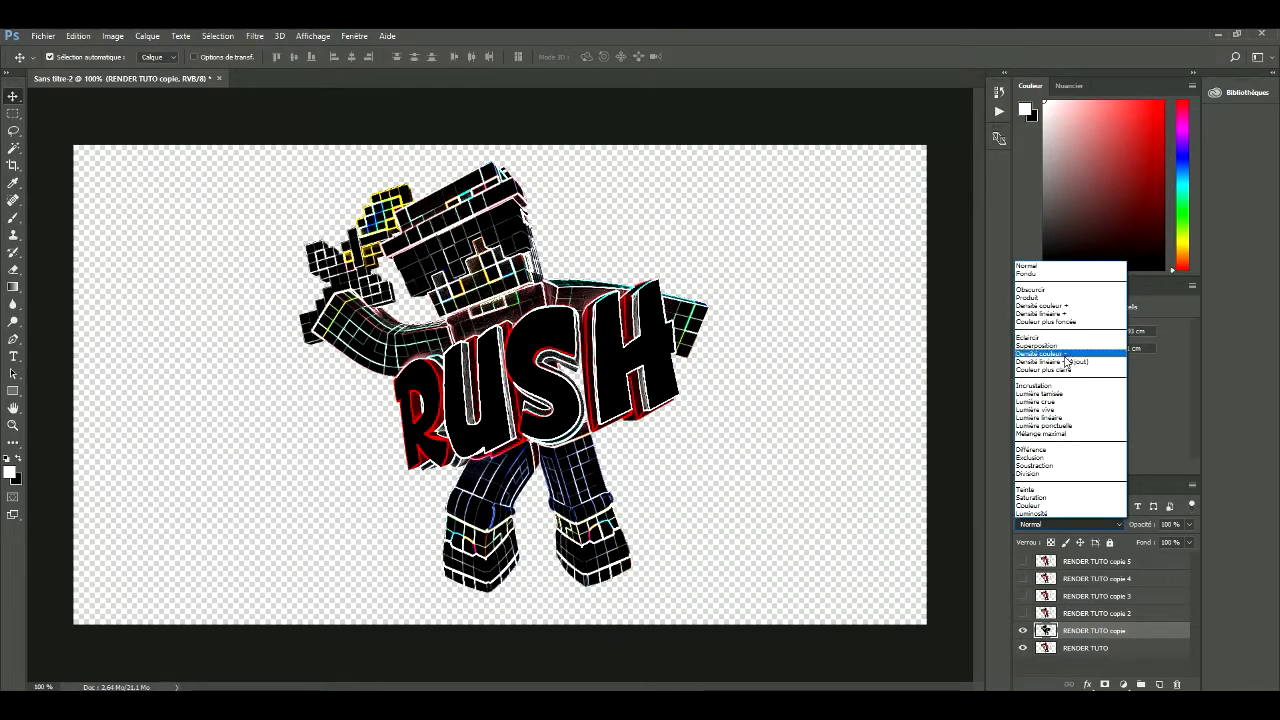
pyautogui.click(1072, 369)
pyautogui.click(1057, 520)
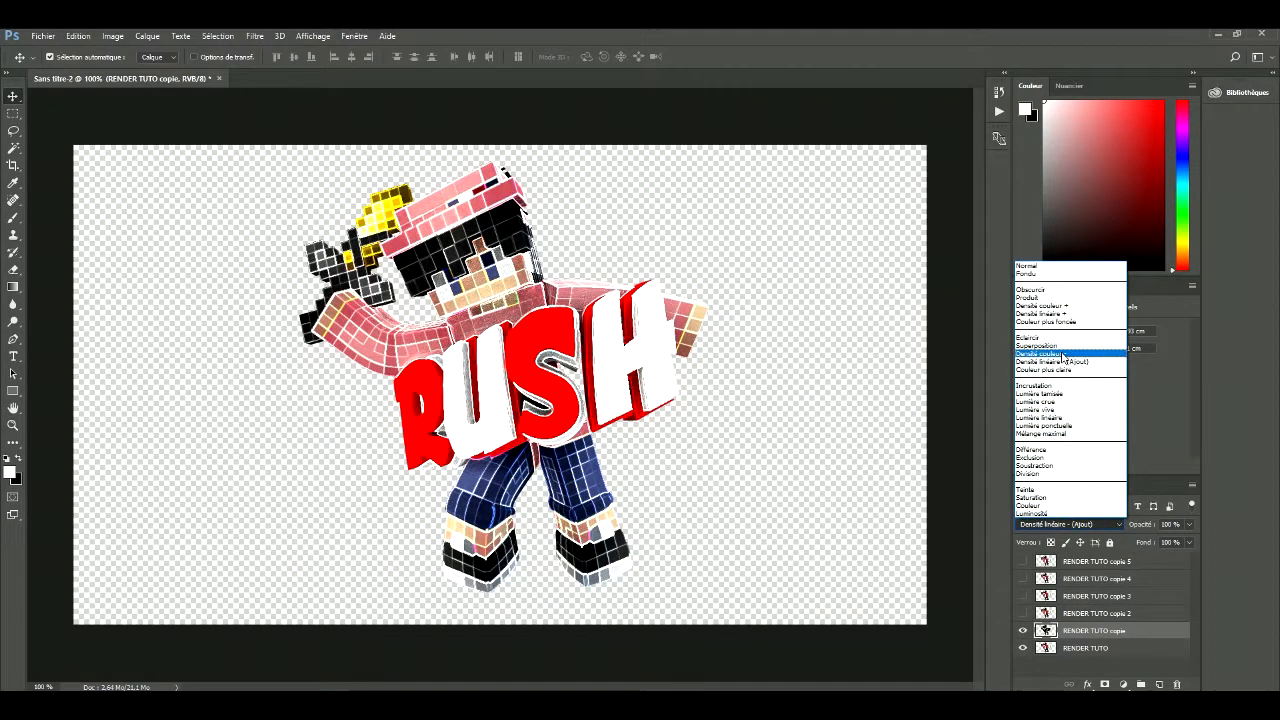
pyautogui.click(1063, 354)
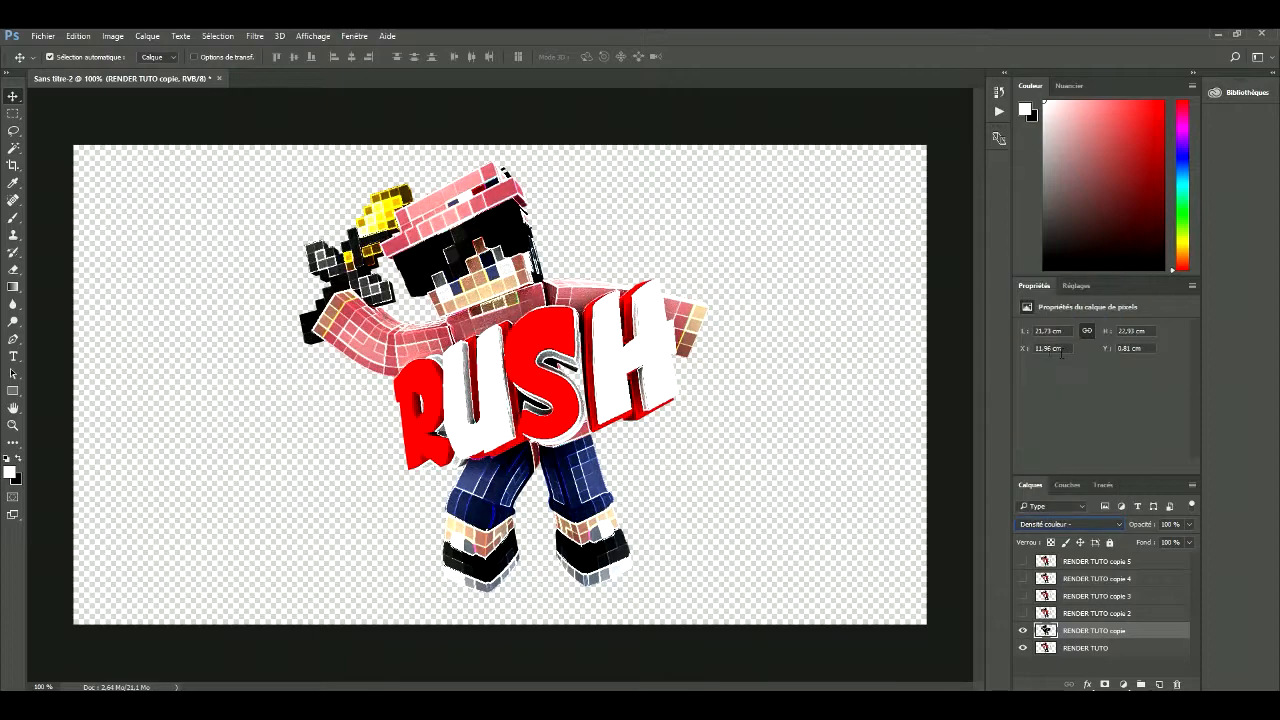
pyautogui.click(1054, 515)
pyautogui.click(1040, 369)
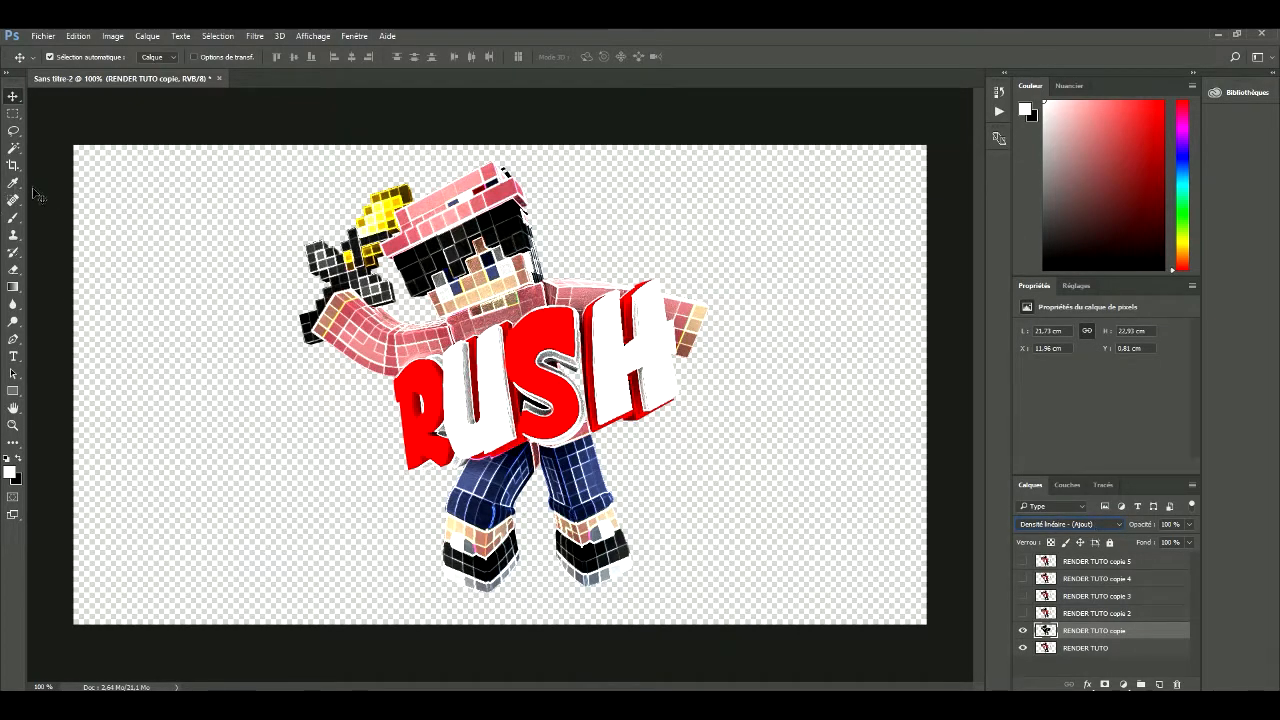
# Erase most of the glowing outline effect on RENDER TUTO copie with a large soft eraser, keeping the layer shown
pyautogui.click(14, 270)
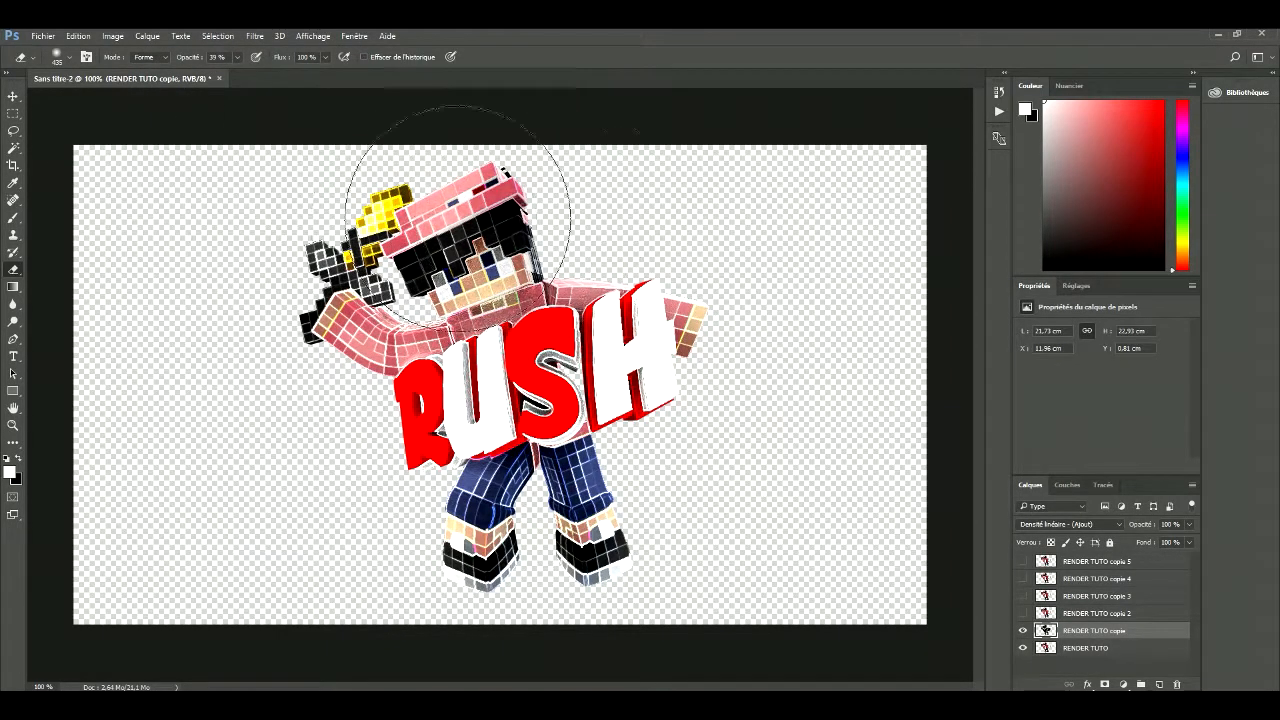
pyautogui.click(486, 522)
pyautogui.click(487, 523)
pyautogui.click(488, 525)
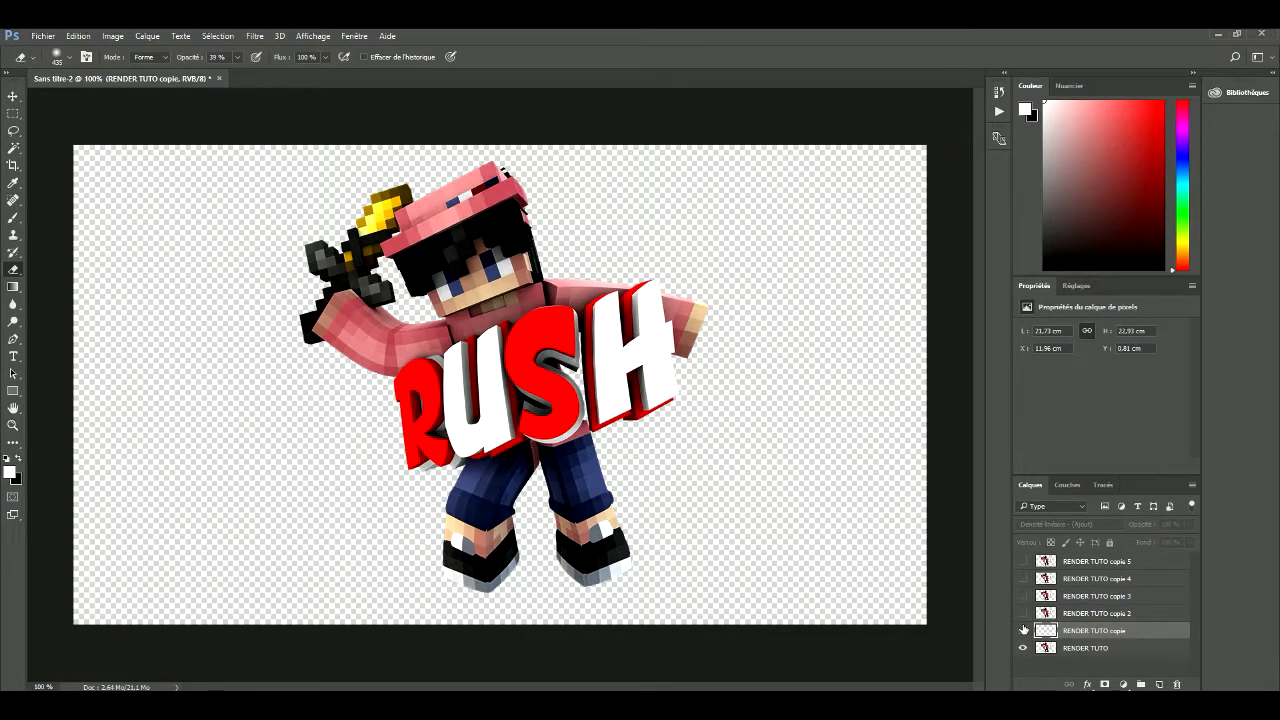
pyautogui.click(1022, 631)
# Show RENDER TUTO copie 2 and apply the Chrome sketch filter to it with detail 10 and smoothing 0
pyautogui.click(1090, 613)
pyautogui.click(1022, 613)
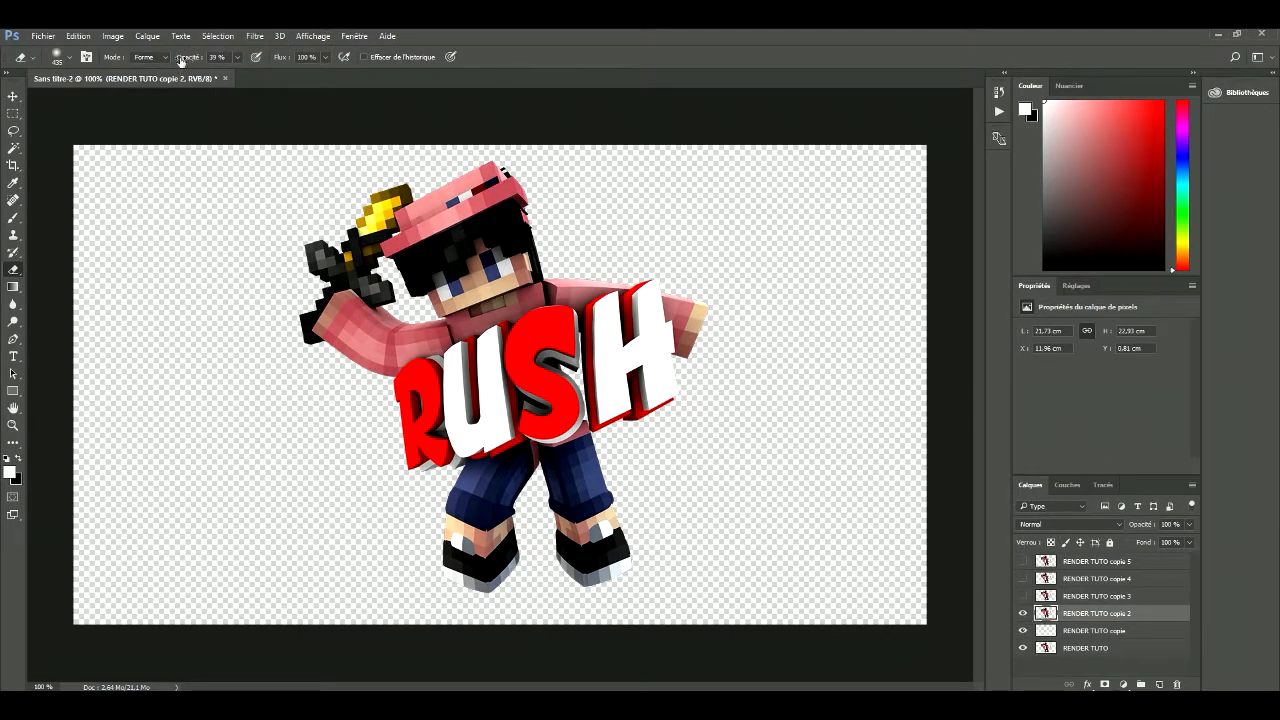
pyautogui.click(254, 36)
pyautogui.click(290, 86)
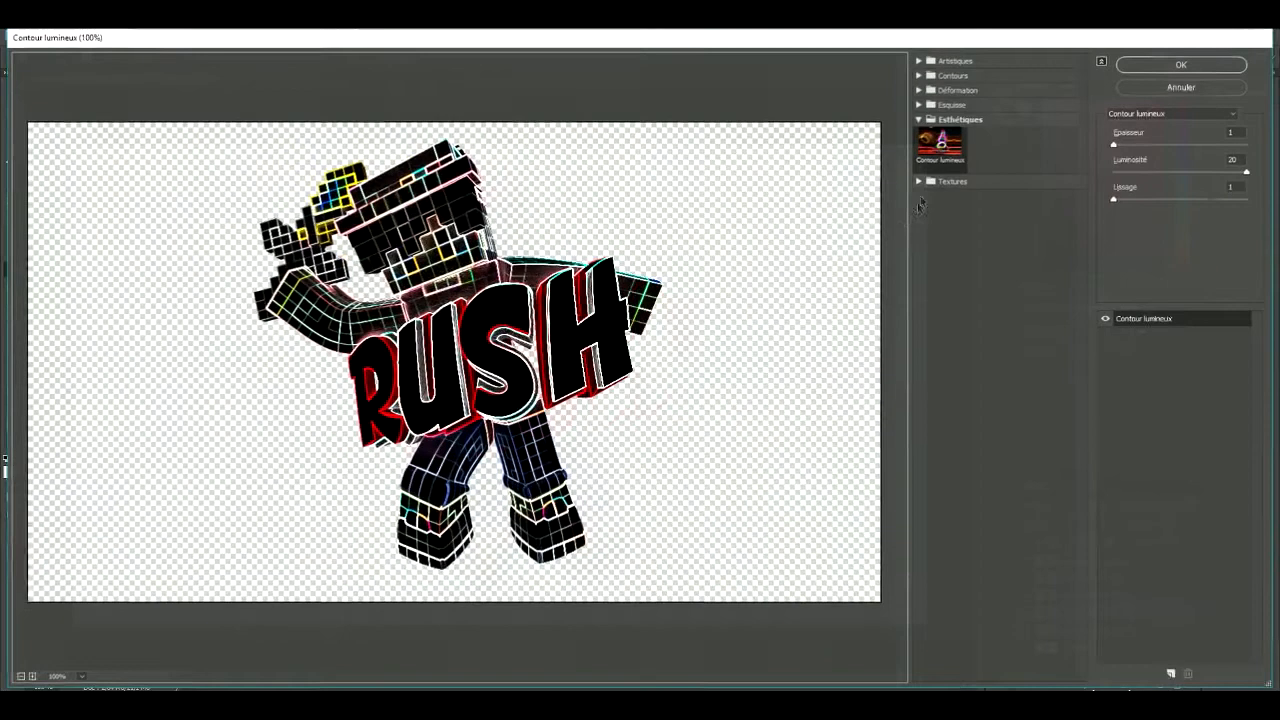
pyautogui.click(920, 105)
pyautogui.click(987, 133)
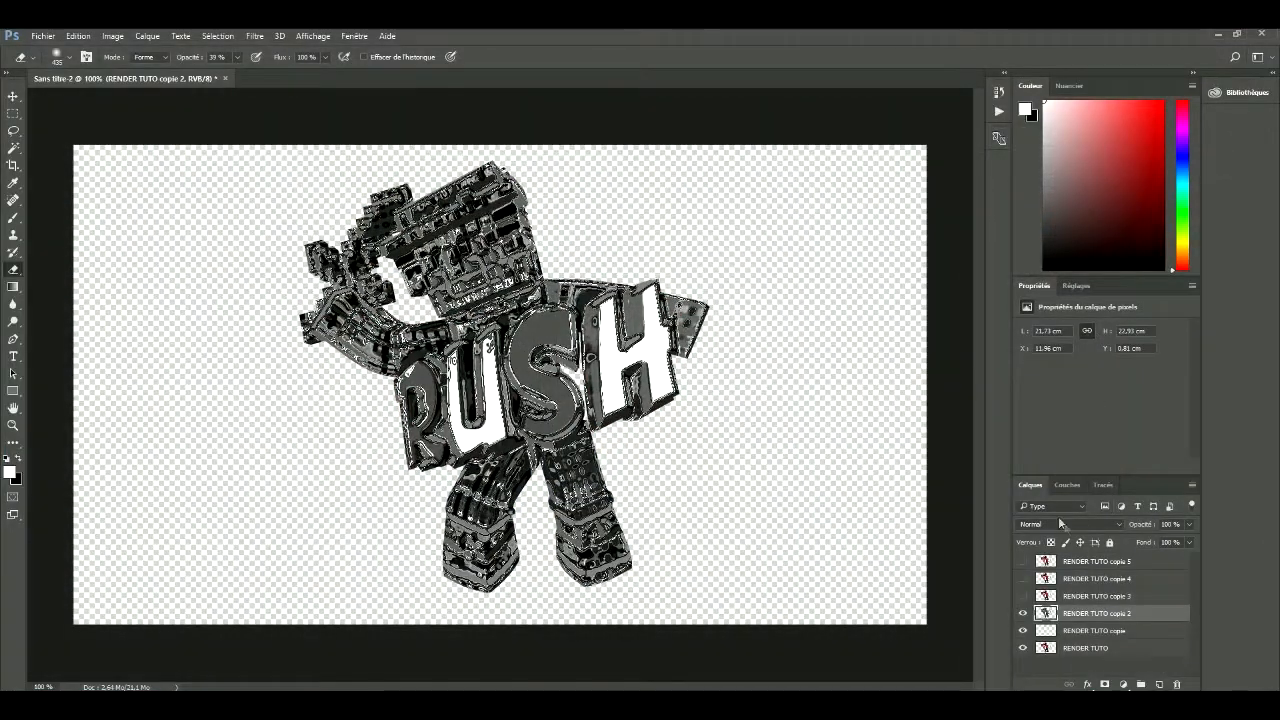
# Set the blend mode of RENDER TUTO copie 2 to Incrustation
pyautogui.click(1068, 525)
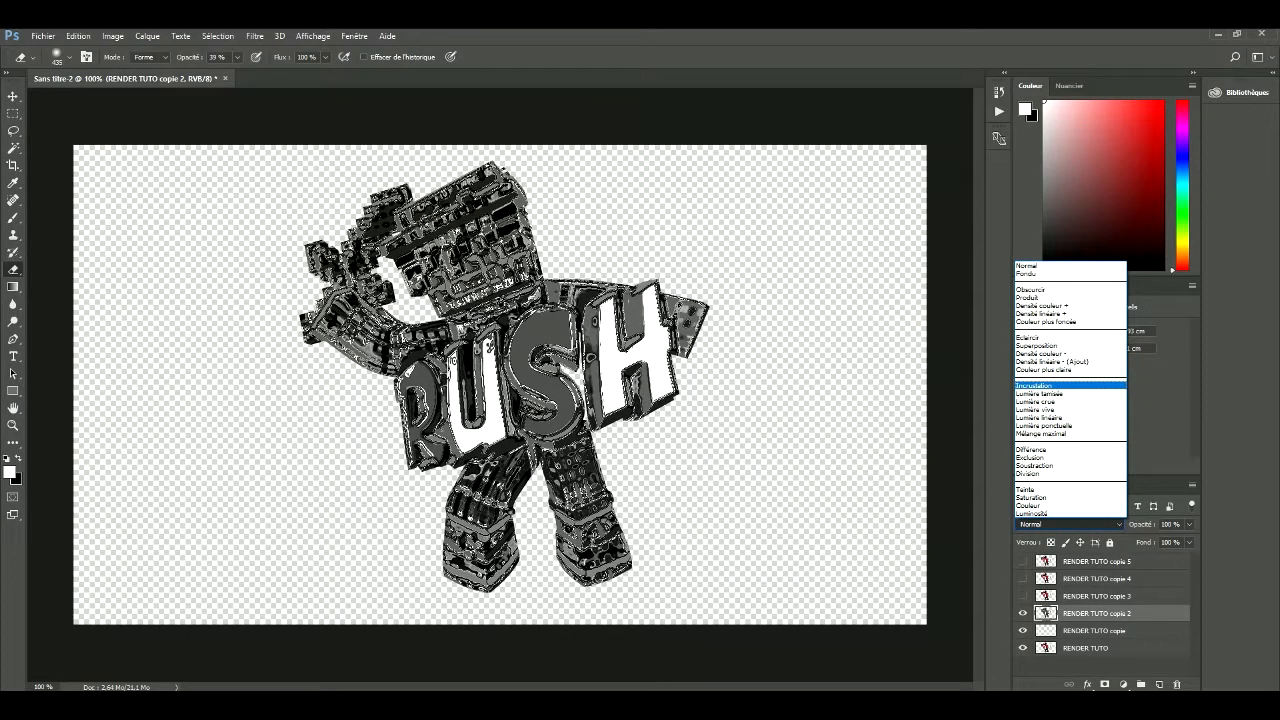
pyautogui.click(1068, 525)
pyautogui.click(1068, 525)
pyautogui.click(1035, 385)
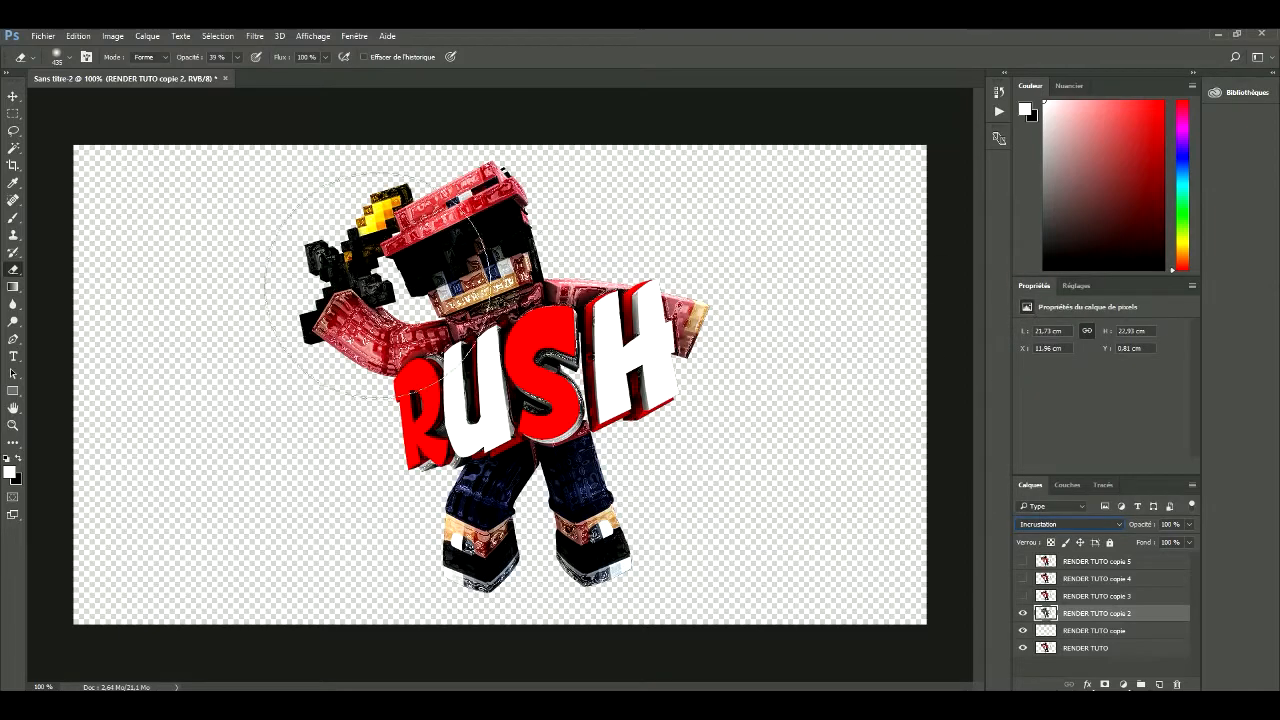
# Erase most of the Chrome effect on RENDER TUTO copie 2 over the head, sword, arms, legs and feet
pyautogui.click(471, 251)
pyautogui.click(389, 258)
pyautogui.click(362, 252)
pyautogui.click(340, 352)
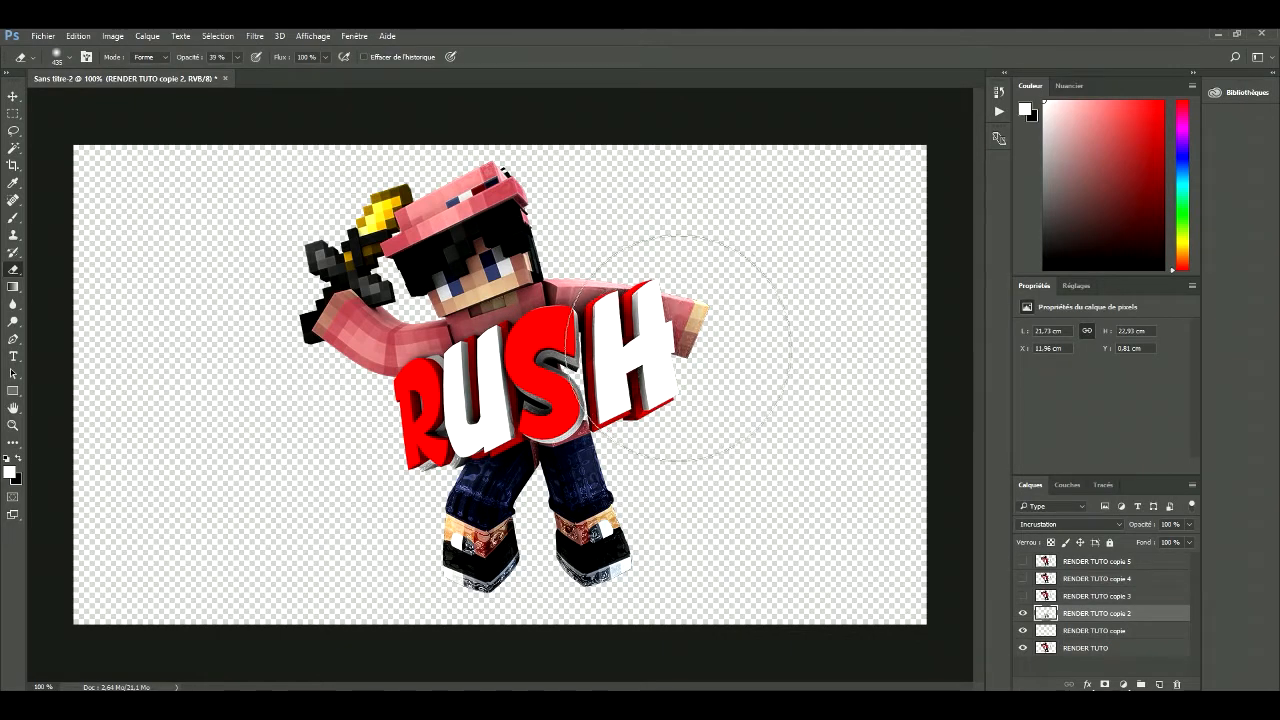
pyautogui.moveTo(520, 529); pyautogui.dragTo(575, 523)
pyautogui.click(572, 524)
pyautogui.click(465, 539)
pyautogui.click(474, 543)
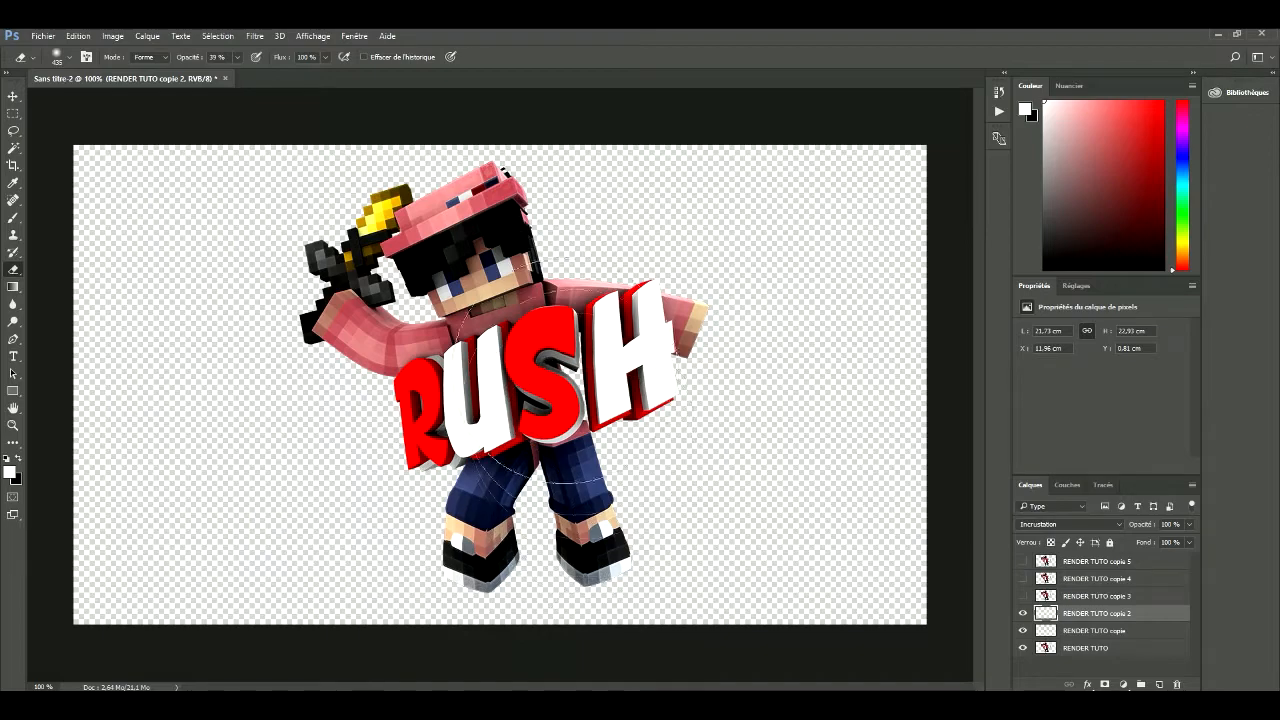
# Show RENDER TUTO copie 3 and apply the Emballage plastique filter with intensity 20, detail 14 and smoothing 3
pyautogui.click(1051, 598)
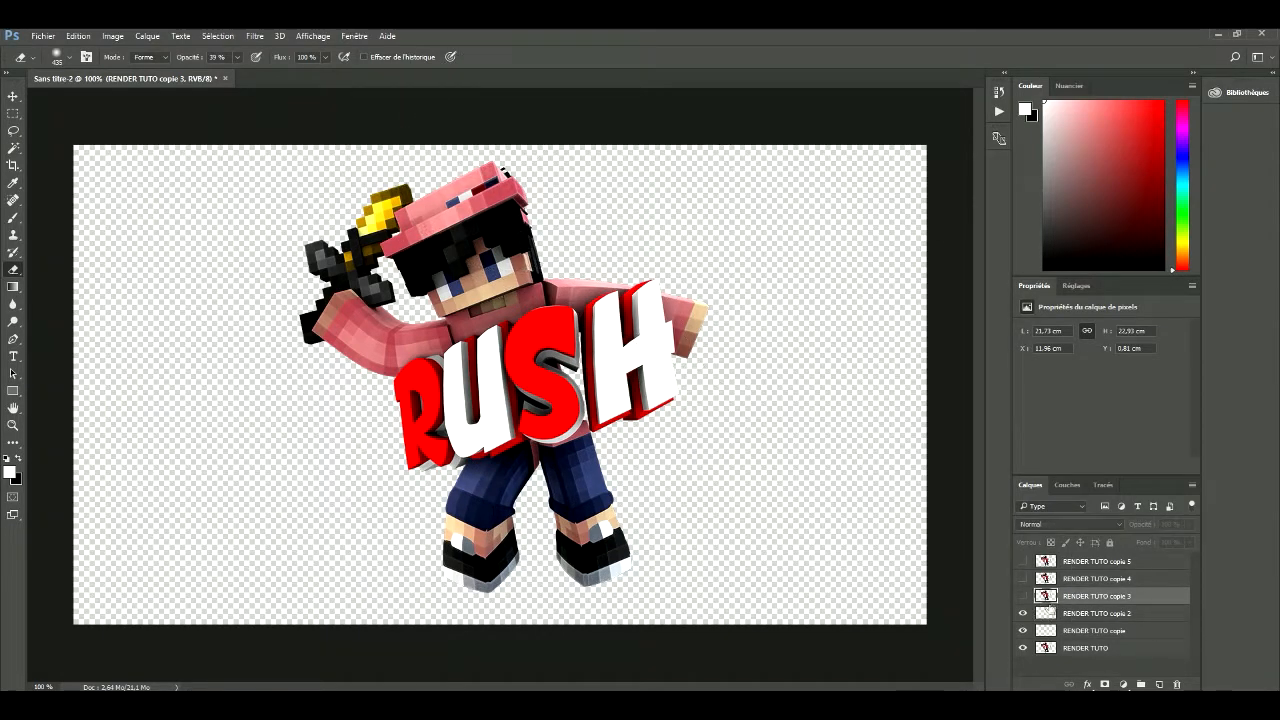
pyautogui.click(1065, 630)
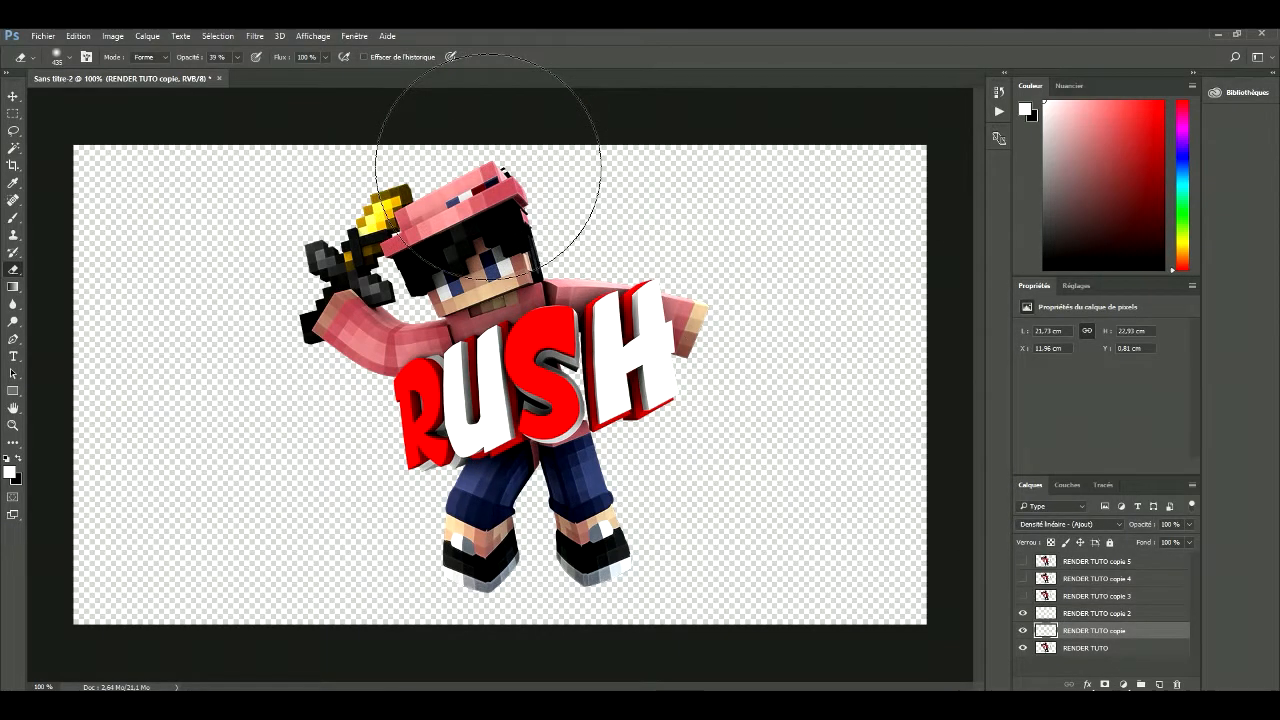
pyautogui.click(1077, 598)
pyautogui.click(255, 36)
pyautogui.click(285, 88)
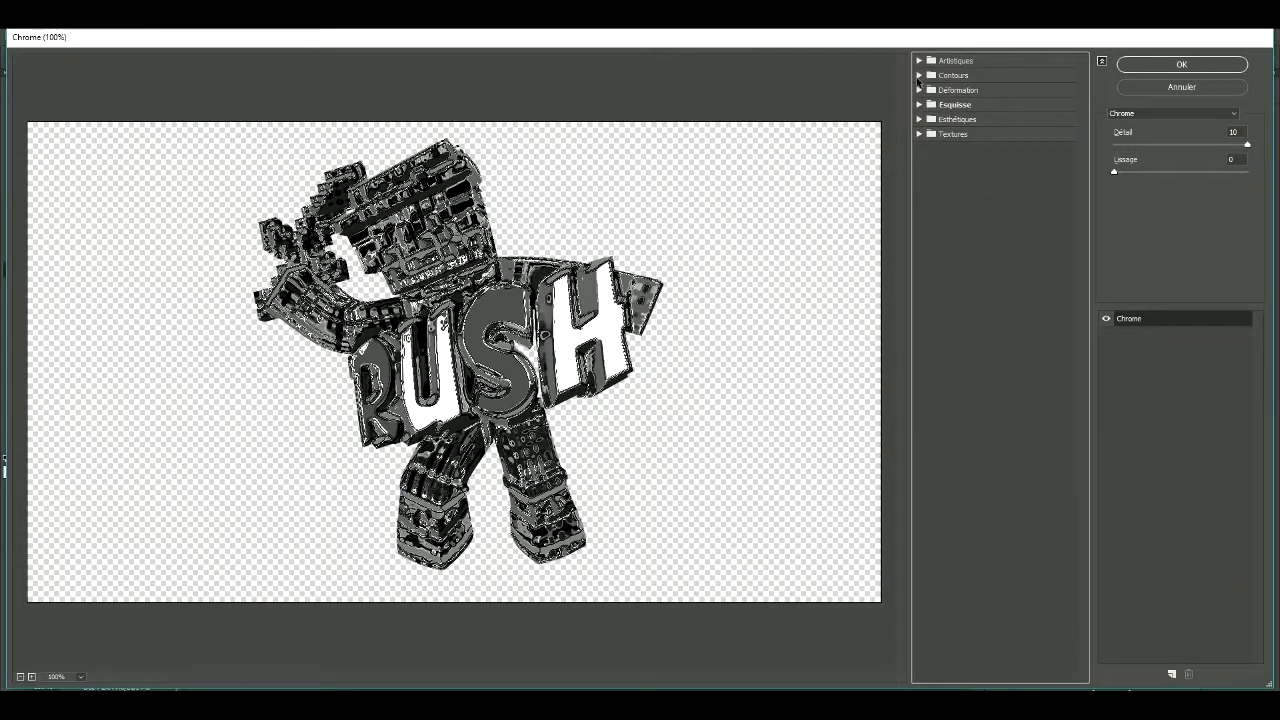
pyautogui.click(918, 77)
pyautogui.click(918, 77)
pyautogui.click(919, 60)
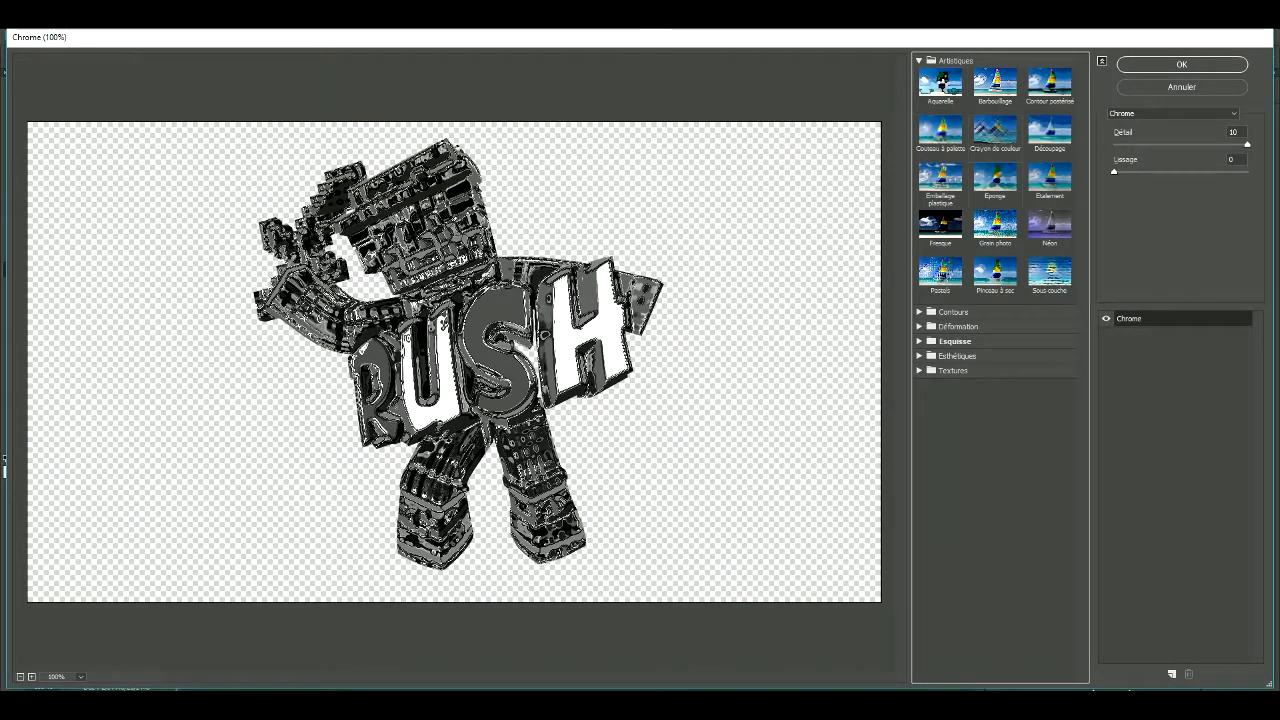
pyautogui.click(940, 177)
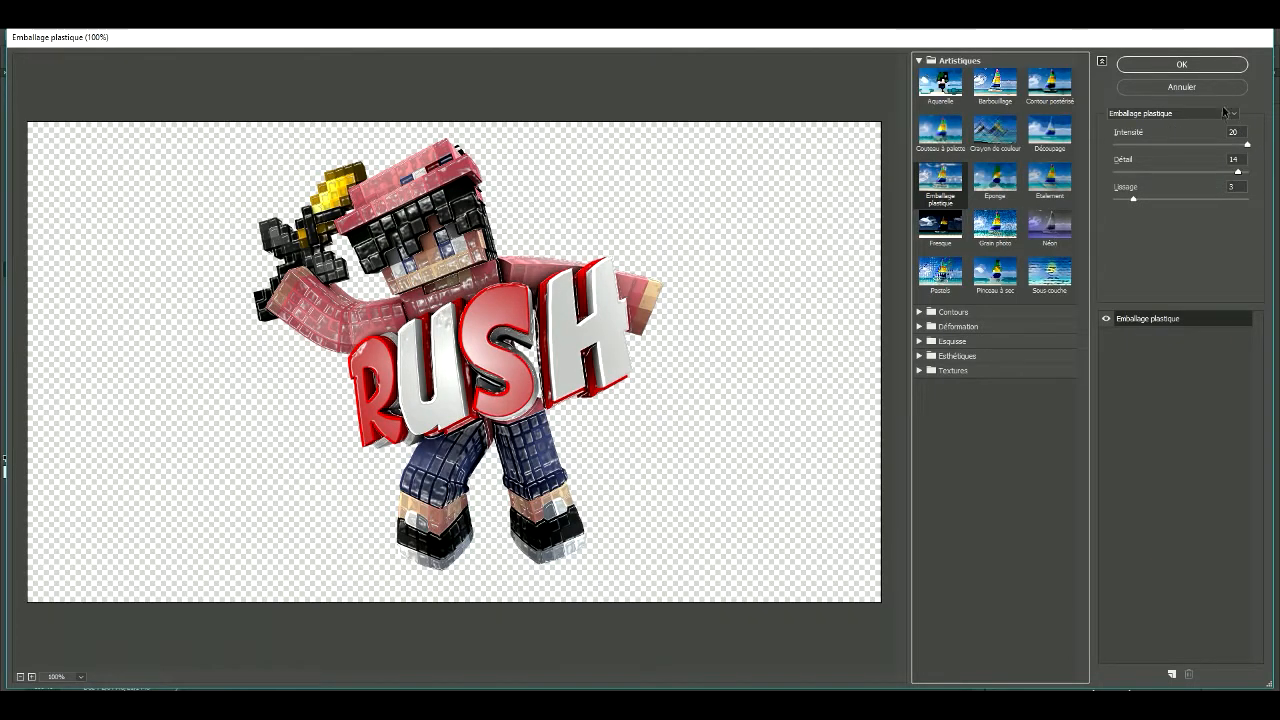
pyautogui.click(1174, 64)
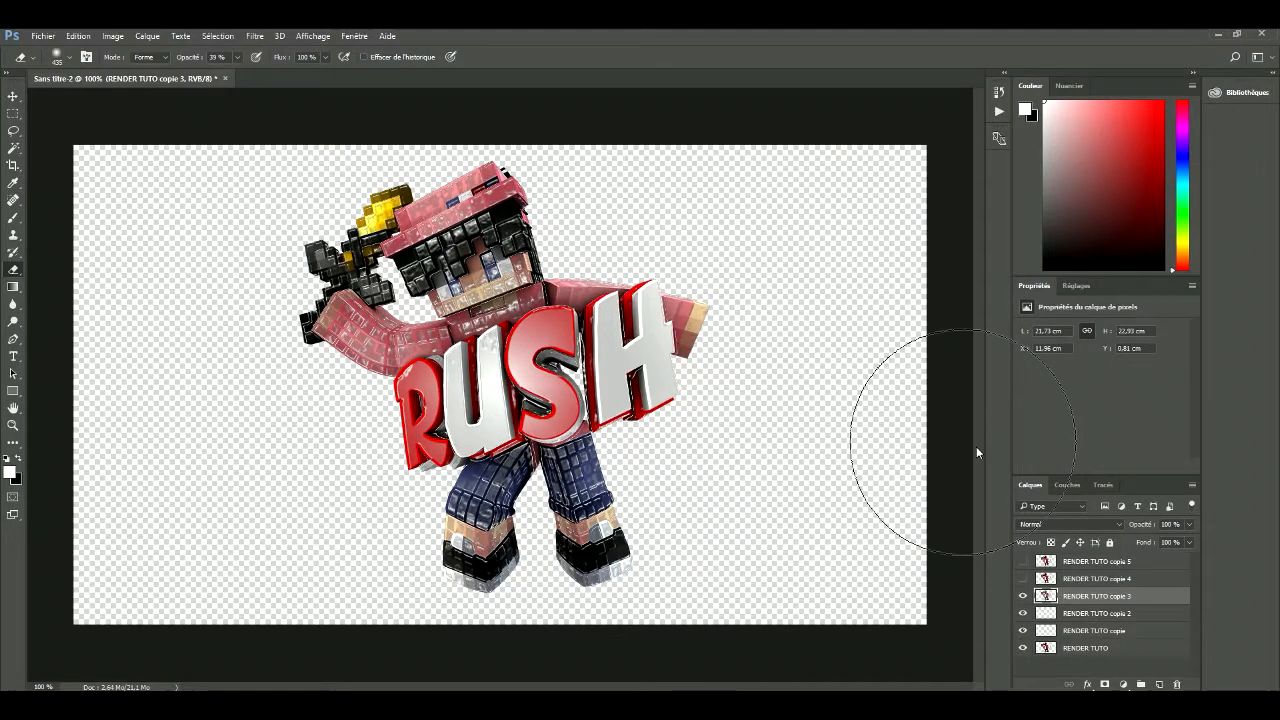
# Set the blend mode of RENDER TUTO copie 3 to Incrustation and erase most of its effect at 25 % eraser opacity
pyautogui.click(1078, 523)
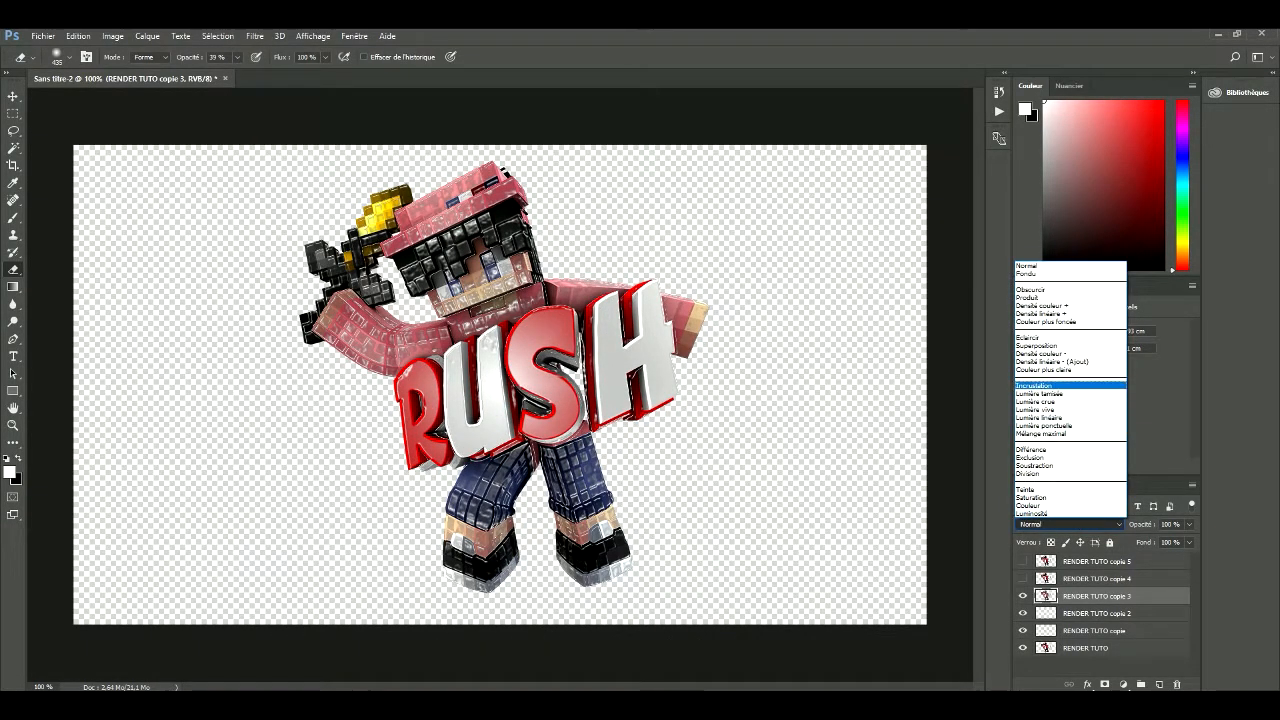
pyautogui.click(1034, 385)
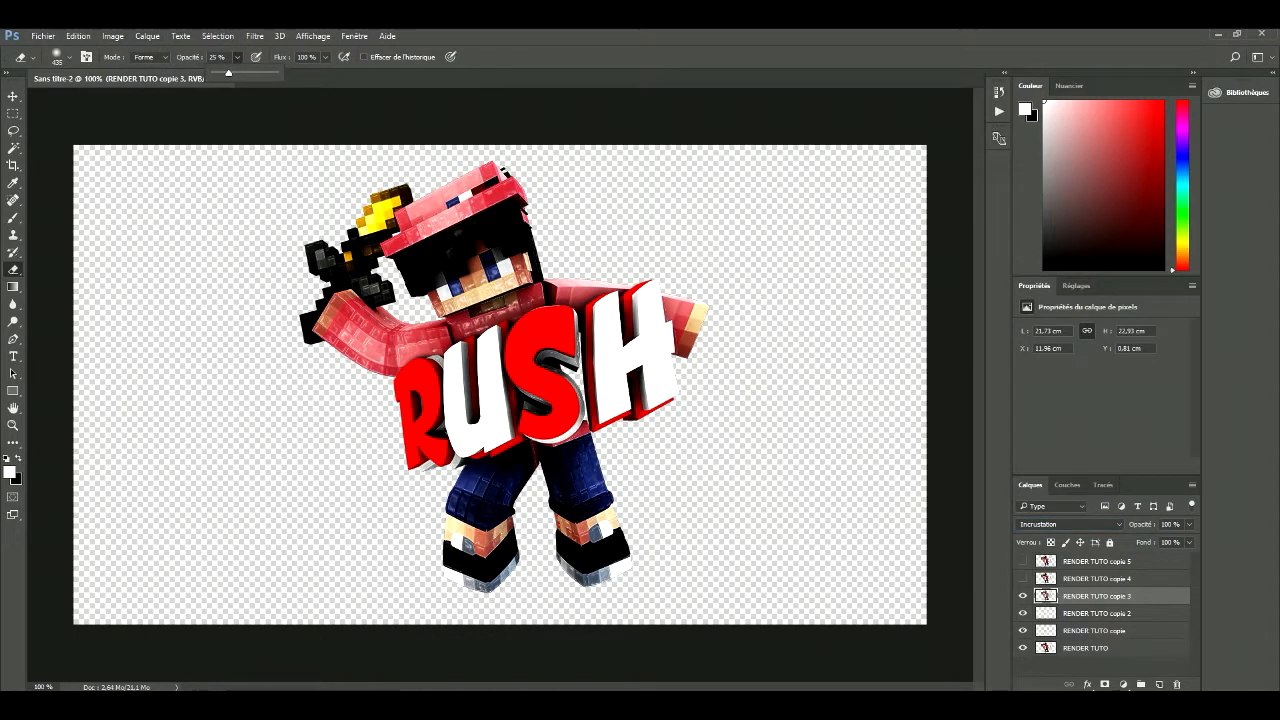
pyautogui.click(376, 236)
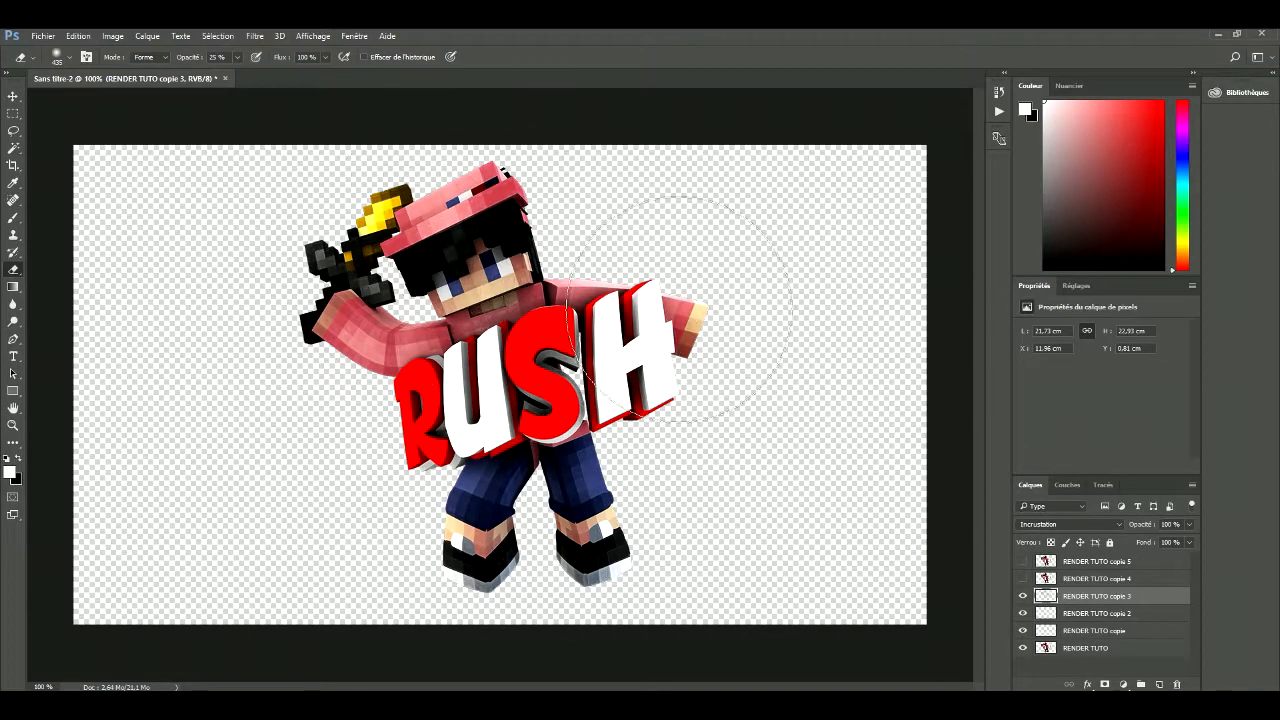
# Show RENDER TUTO copie 4, apply Emballage plastique with intensity 20, detail 14 and smoothing 3, and set its blend mode to Incrustation
pyautogui.click(1051, 578)
pyautogui.click(1023, 578)
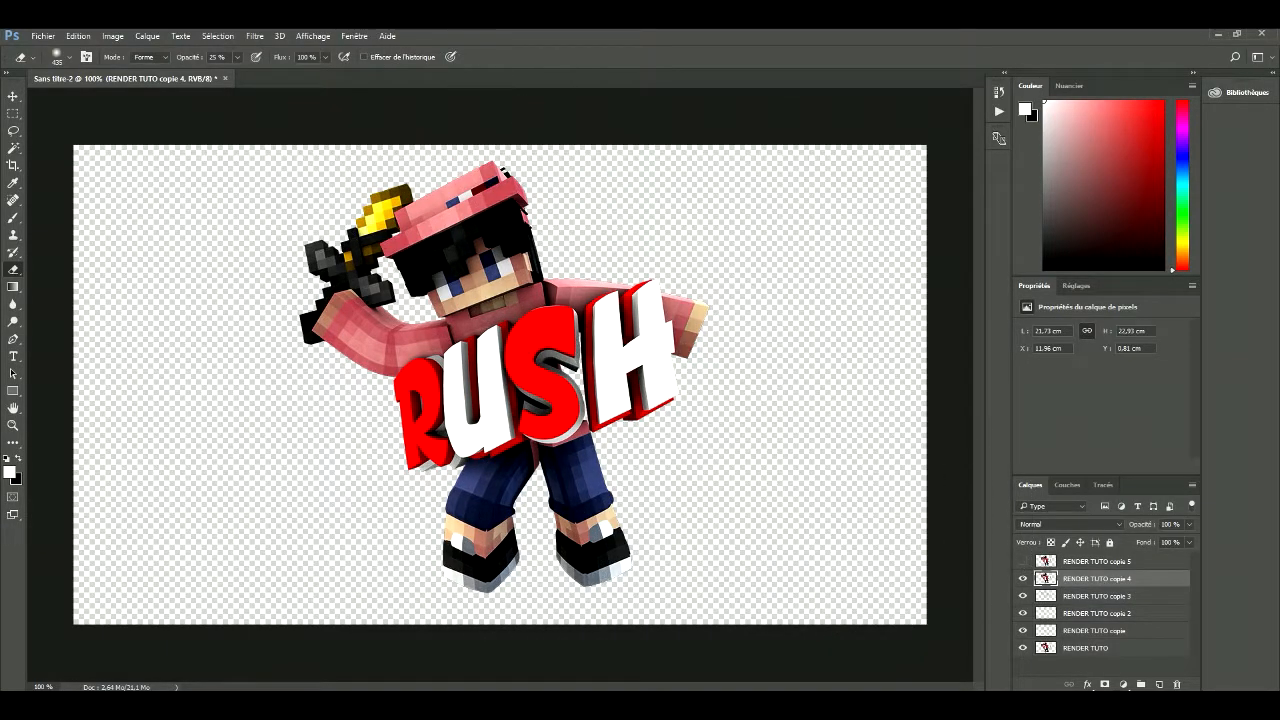
pyautogui.click(255, 36)
pyautogui.click(300, 87)
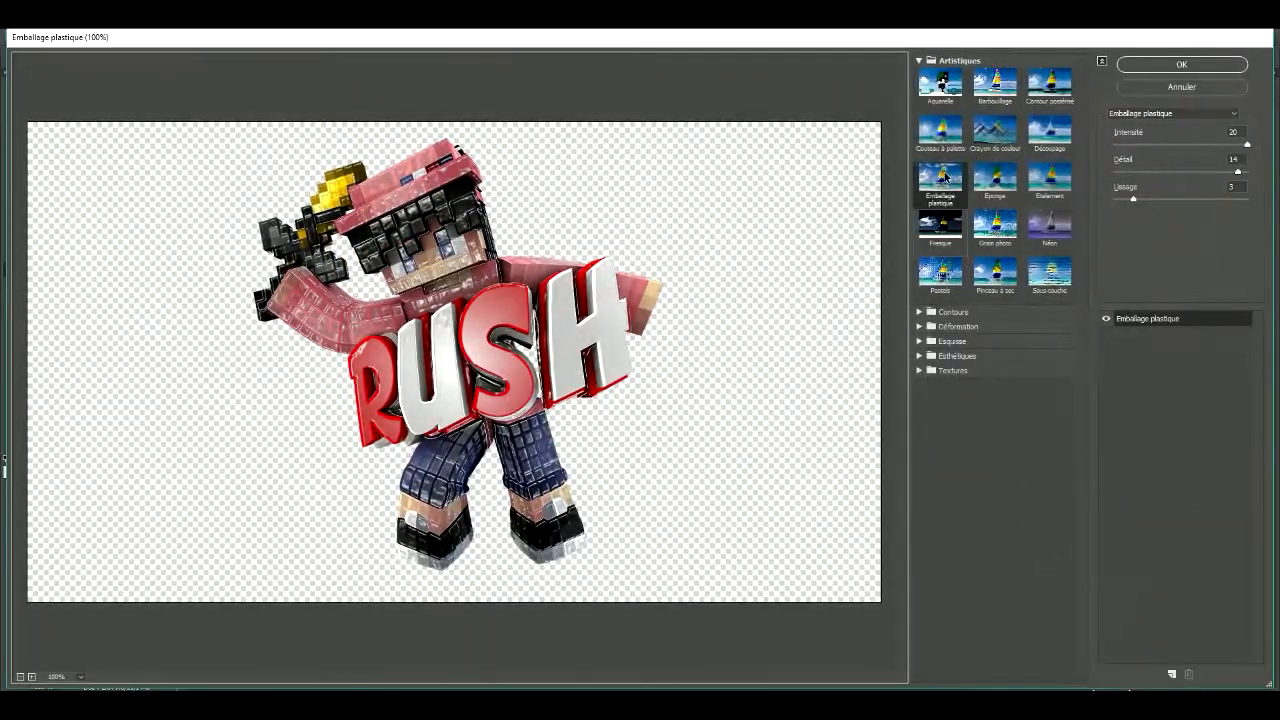
pyautogui.click(1167, 66)
pyautogui.click(1070, 524)
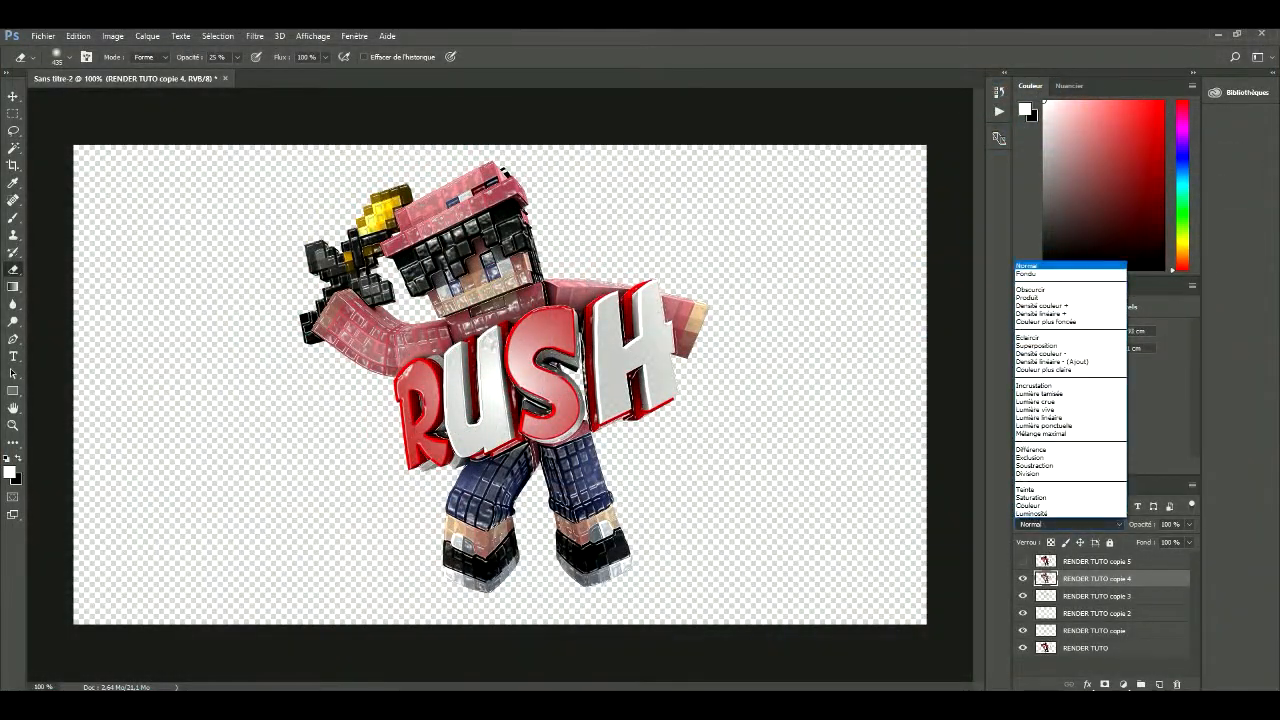
pyautogui.click(1034, 385)
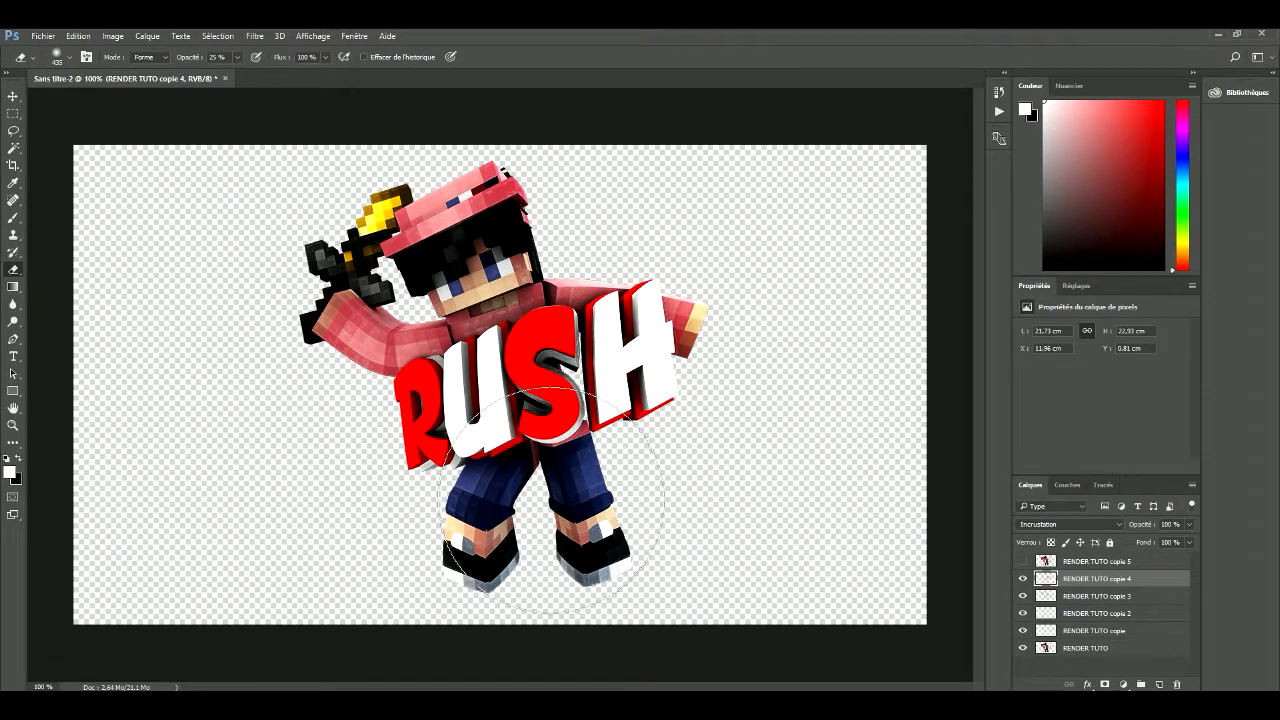
# Delete the RENDER TUTO copie 5 layer and merge all remaining render layers into one
pyautogui.click(1097, 561)
pyautogui.press('Delete')
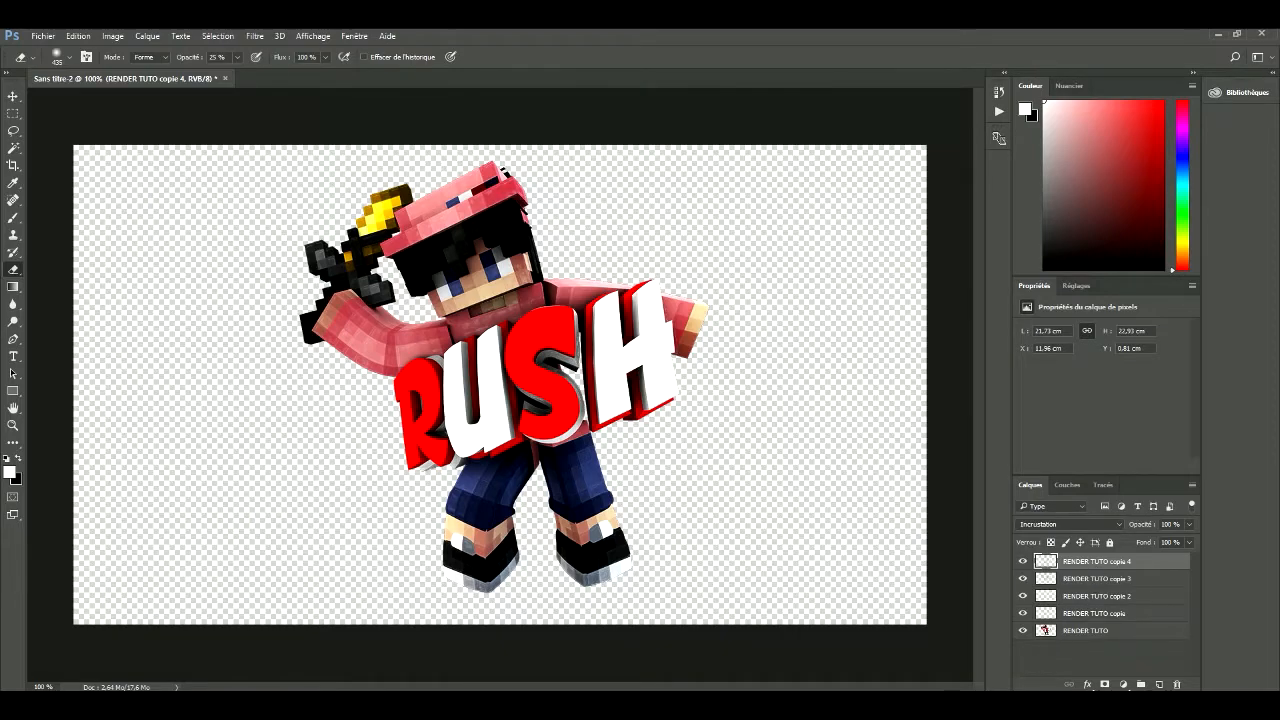
pyautogui.hotkey('ctrl', 'alt', 'a')
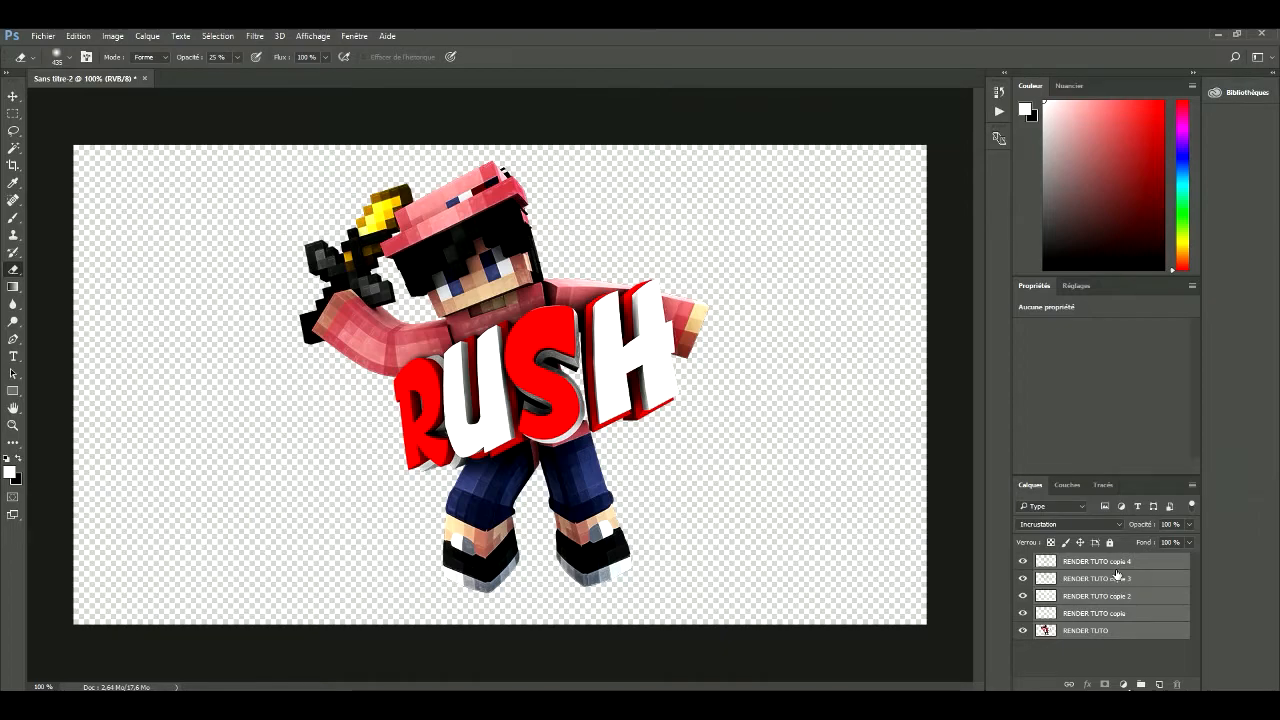
pyautogui.hotkey('ctrl', 'e')
pyautogui.click(1020, 562)
pyautogui.click(1020, 562)
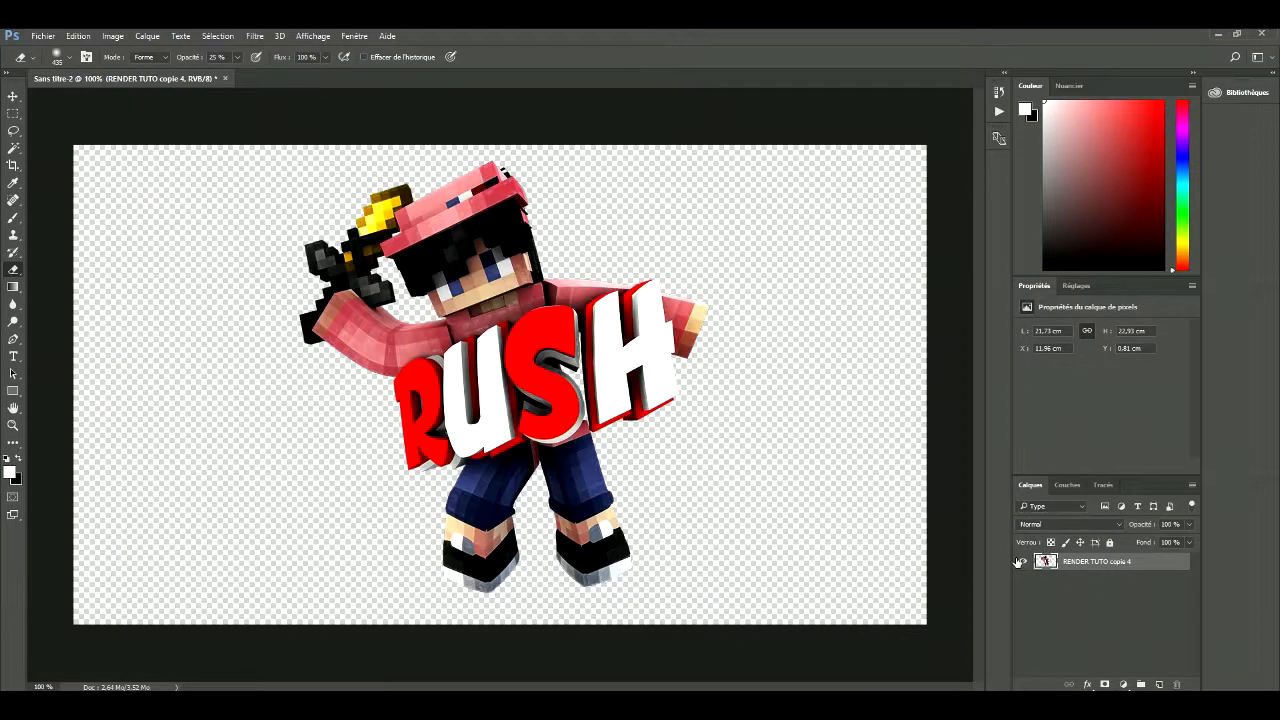
# Import and embed image 1 from the Night folder inside Trucs Photoshop CC, placing it at its default size
pyautogui.click(42, 36)
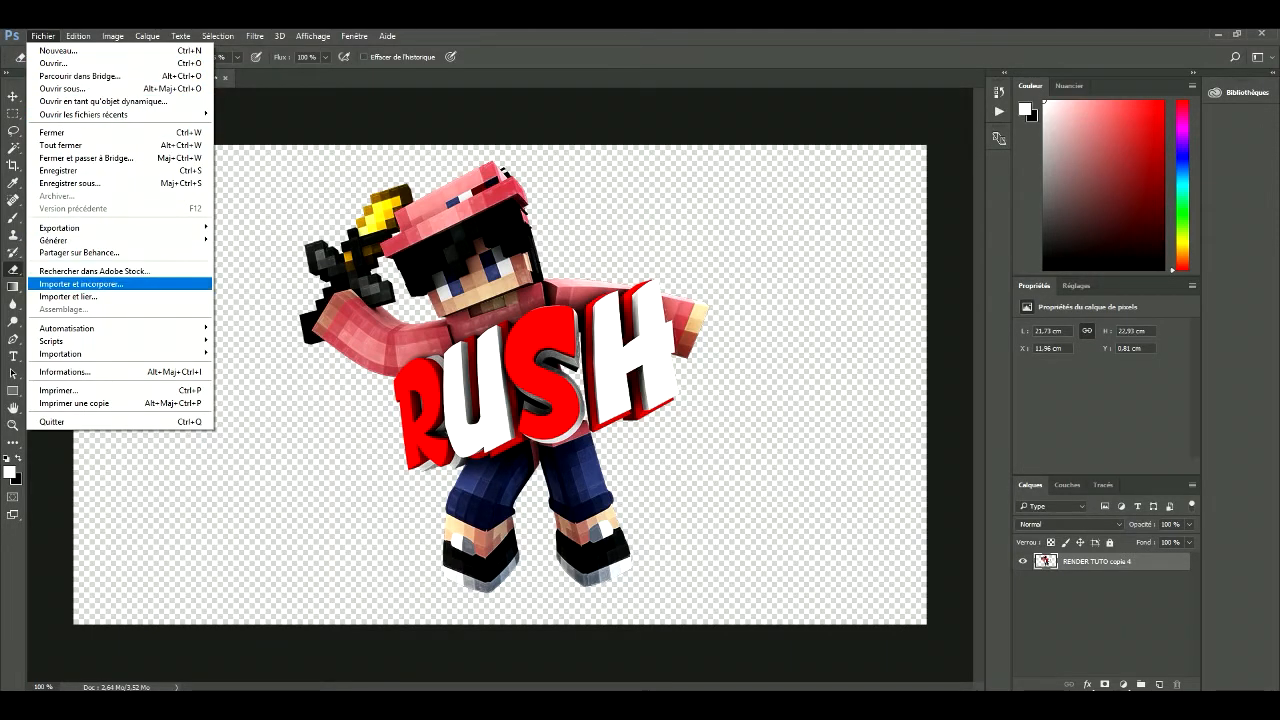
pyautogui.click(85, 285)
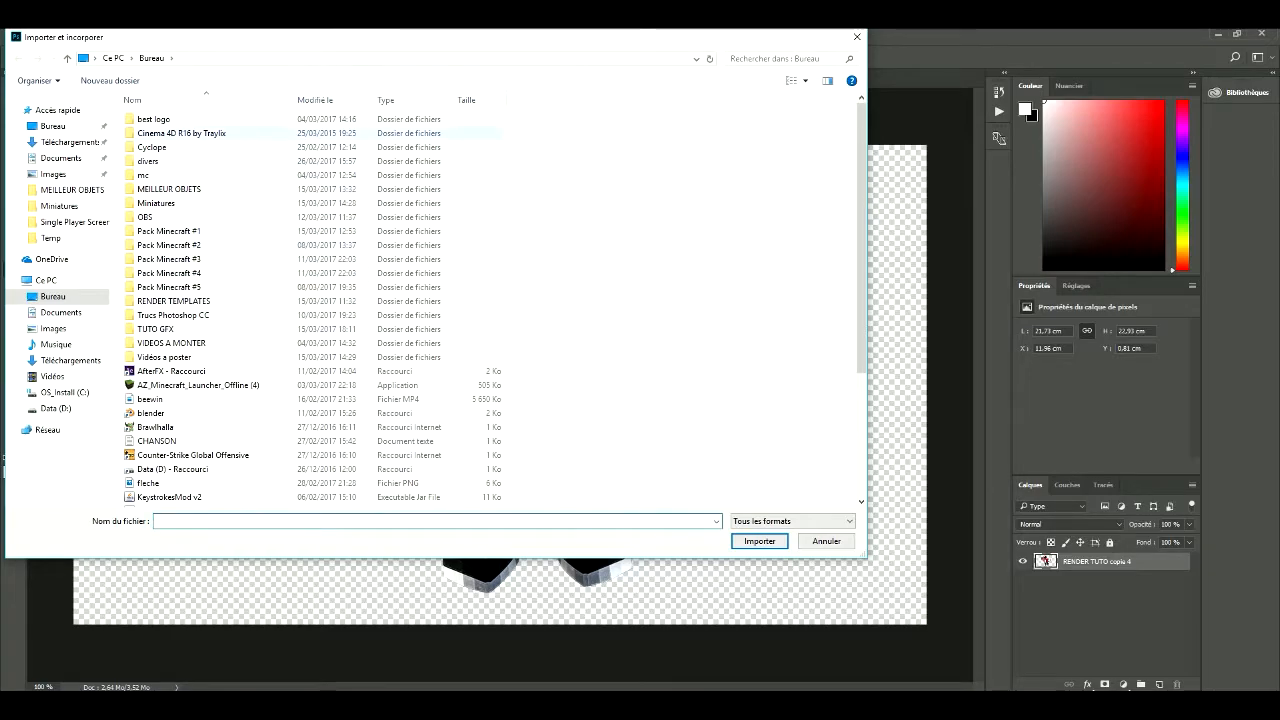
pyautogui.click(204, 317)
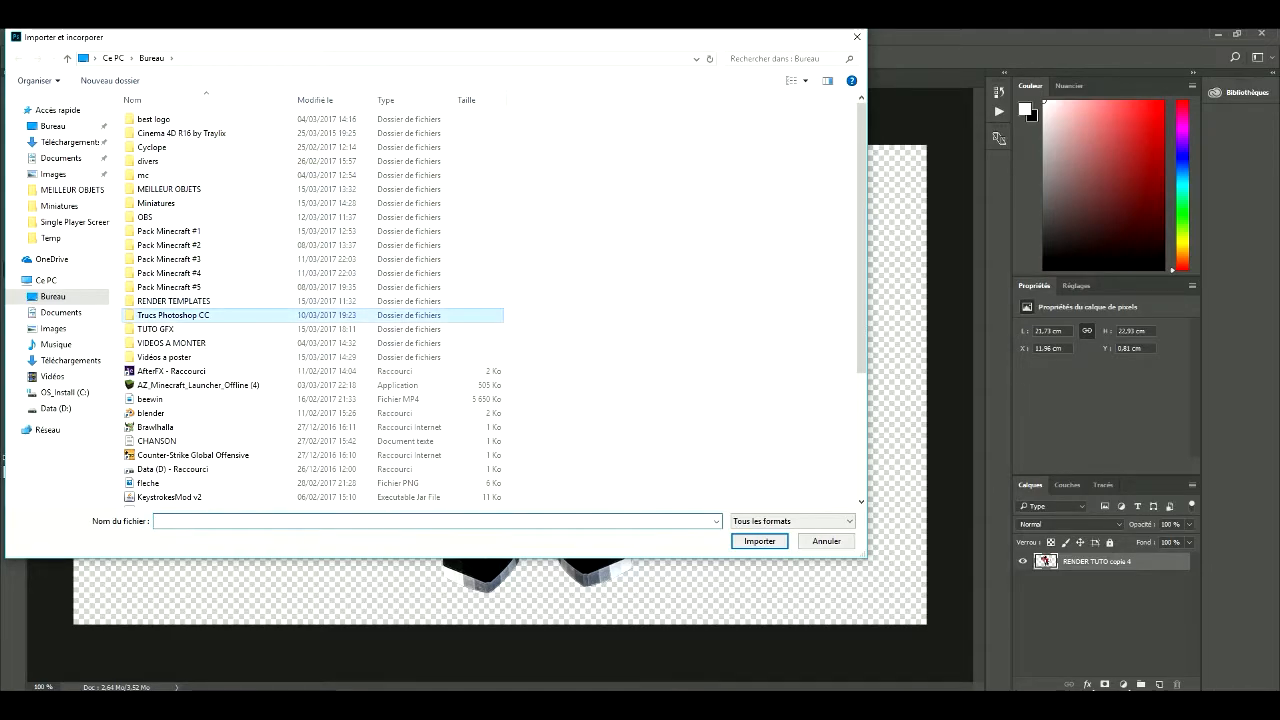
pyautogui.doubleClick(204, 316)
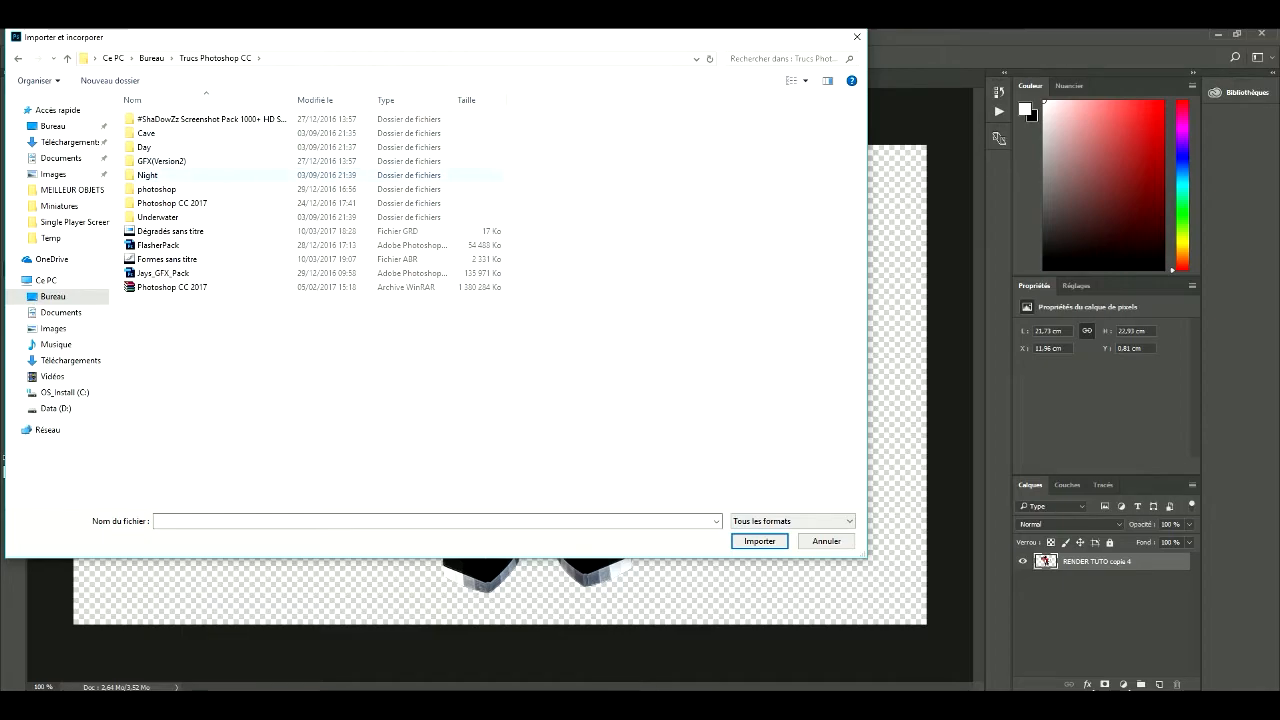
pyautogui.doubleClick(150, 175)
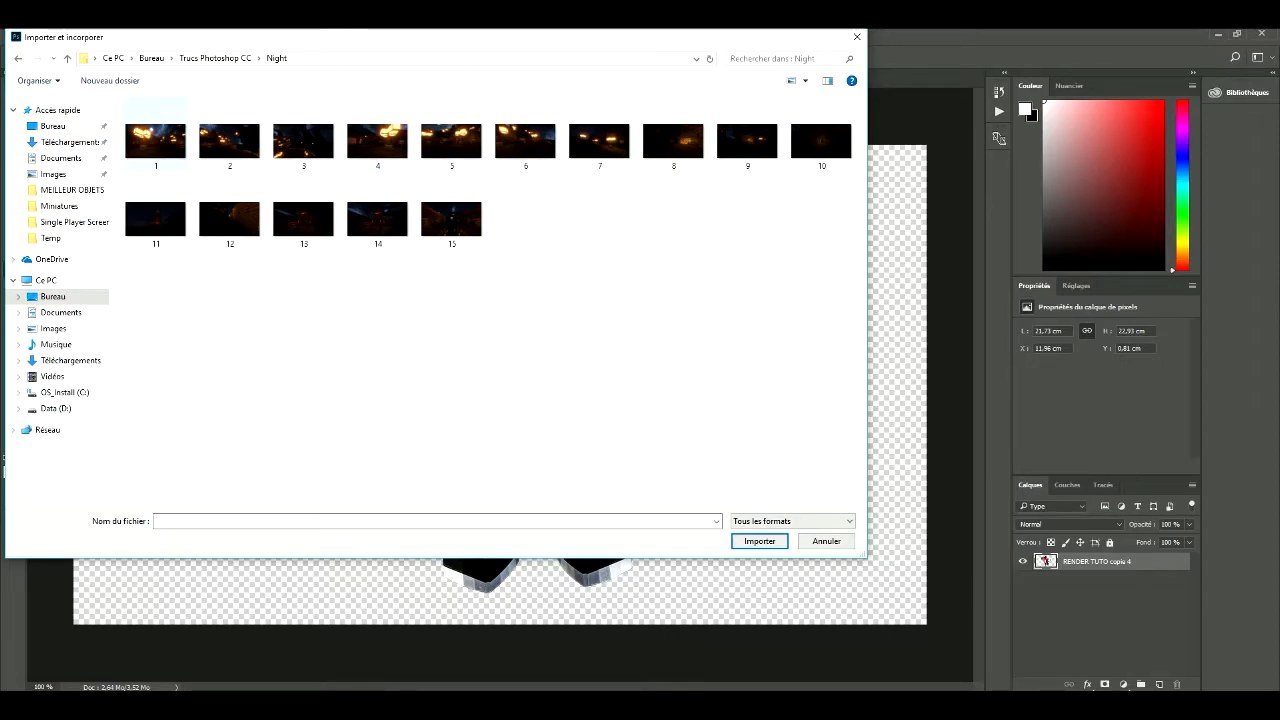
pyautogui.doubleClick(155, 140)
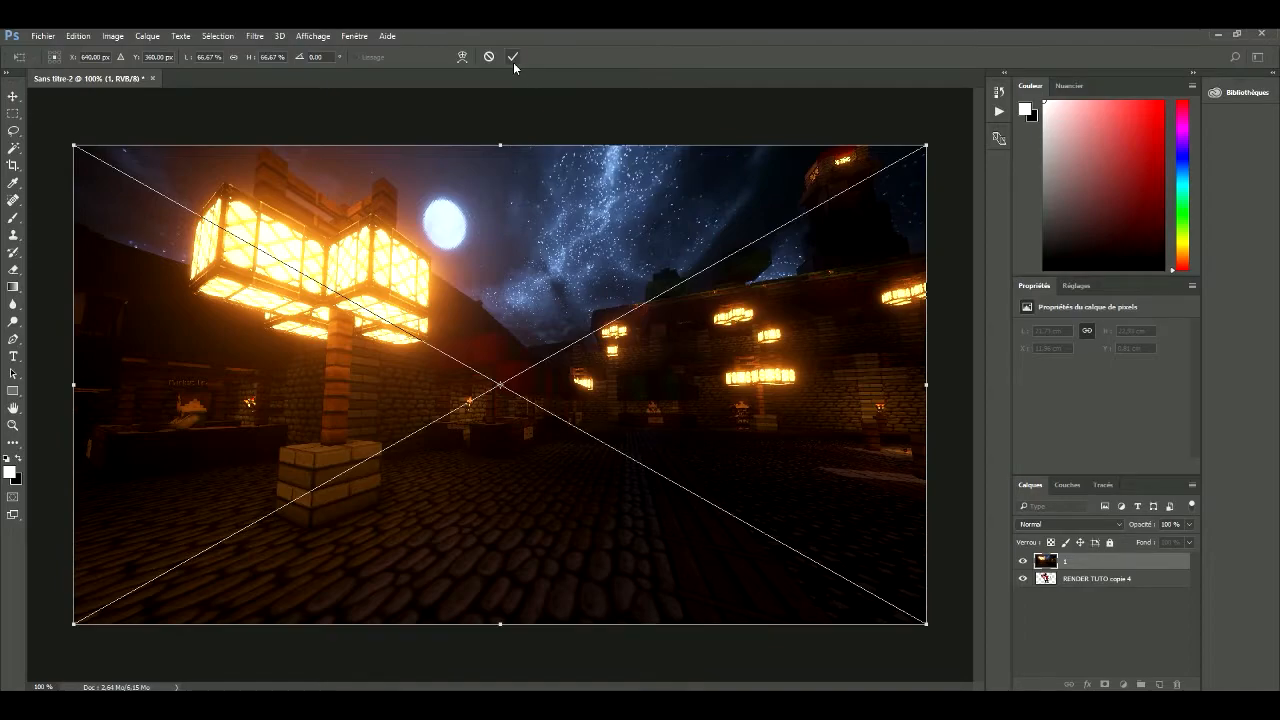
pyautogui.click(513, 57)
# Move the night scene layer below RENDER TUTO copie 4 to serve as the background
pyautogui.press('e')
pyautogui.moveTo(1085, 569); pyautogui.dragTo(1085, 624)
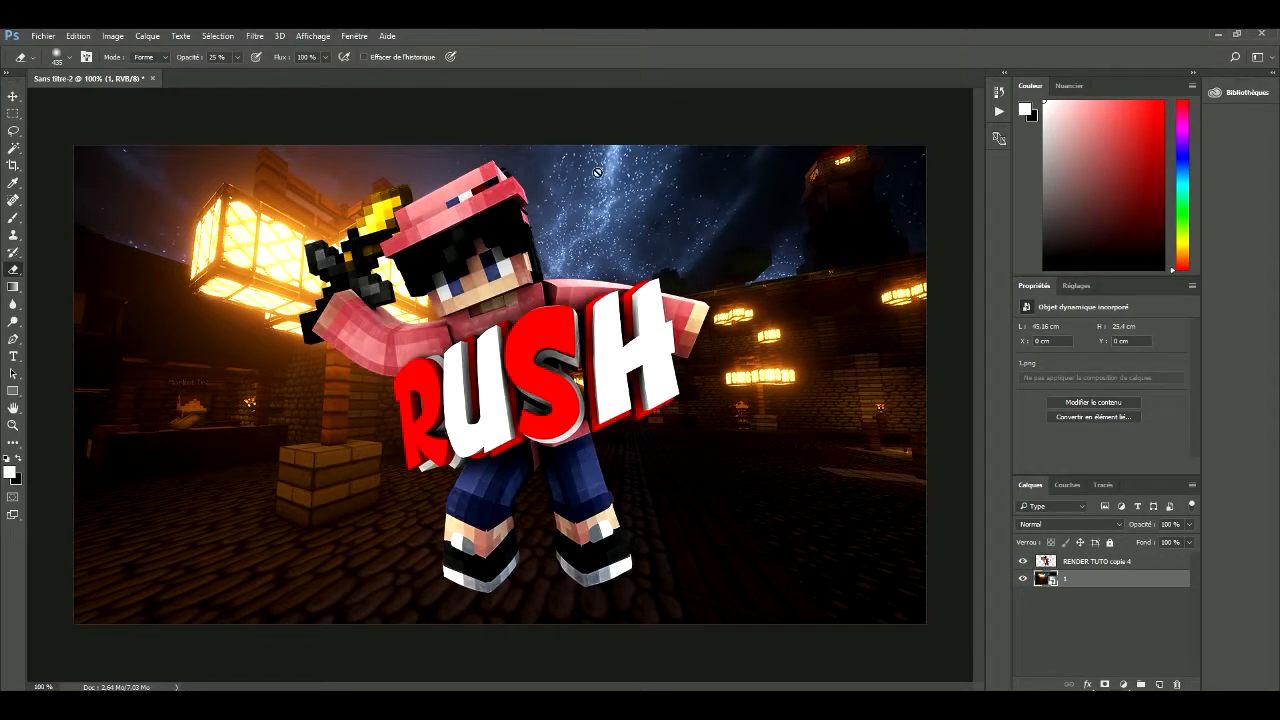
pyautogui.click(13, 96)
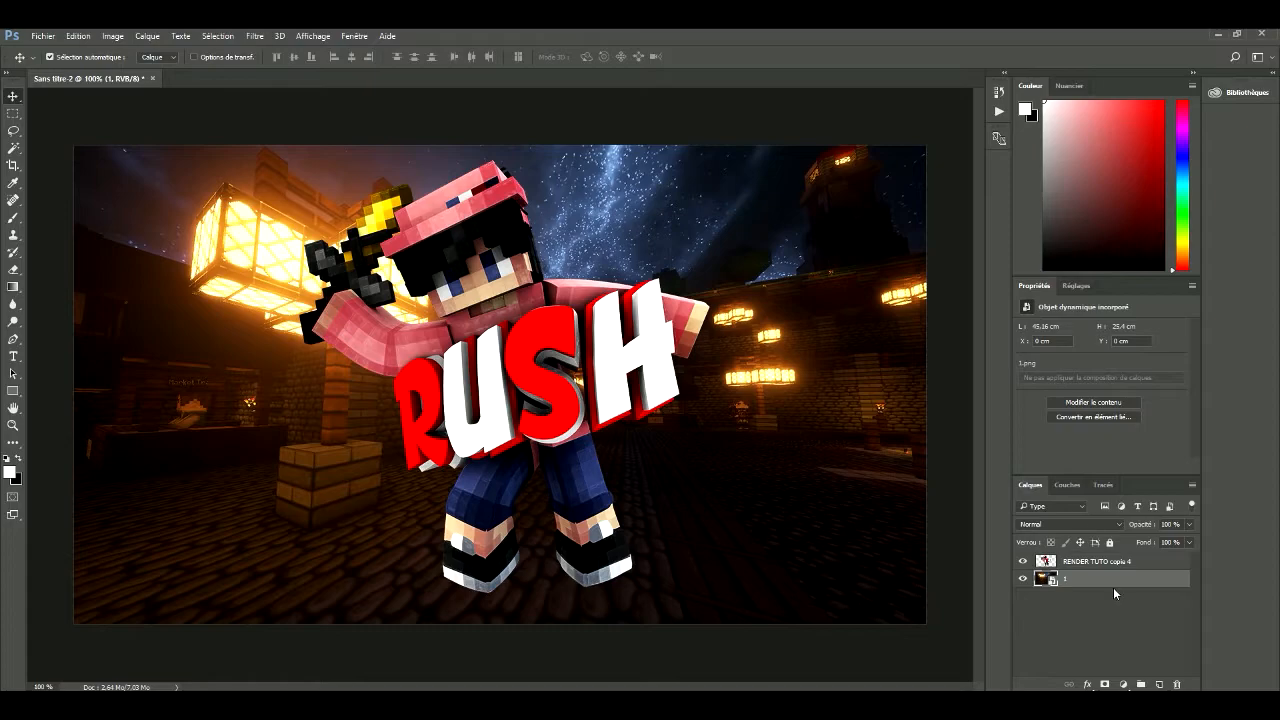
# Open the layer style blending options for RENDER TUTO copie 4, keeping the character in view
pyautogui.click(1097, 563)
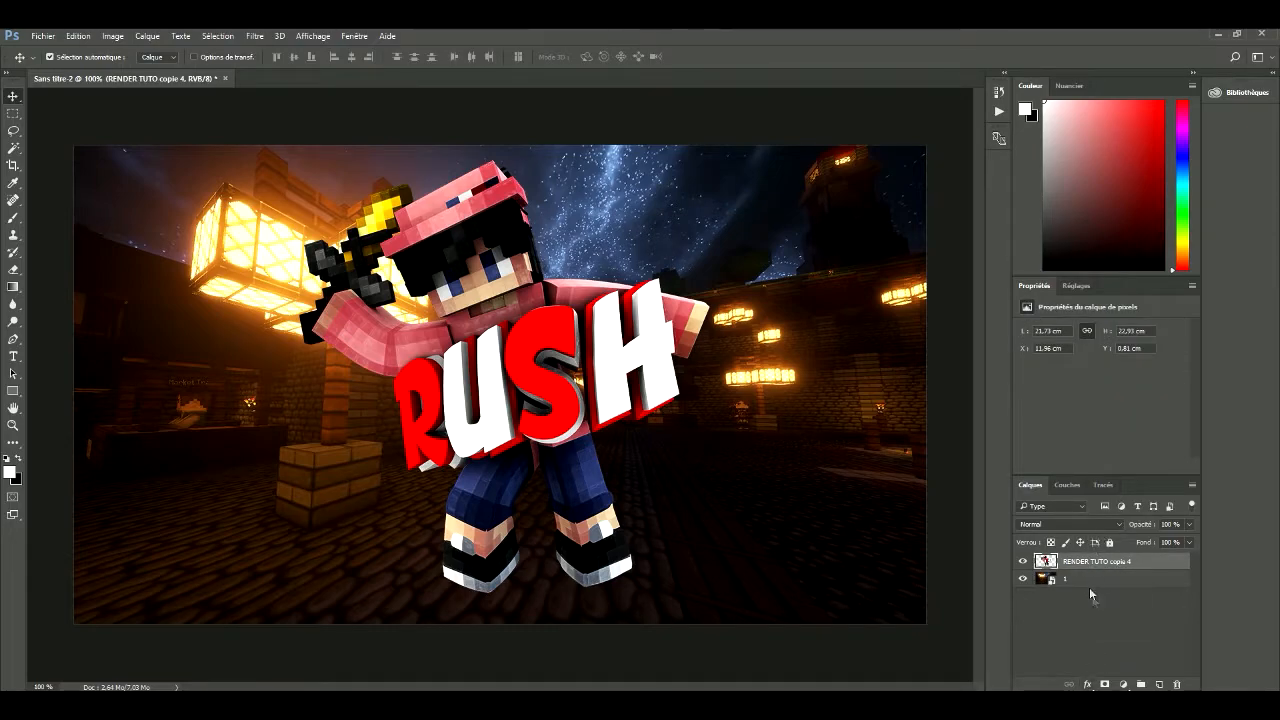
pyautogui.click(1088, 684)
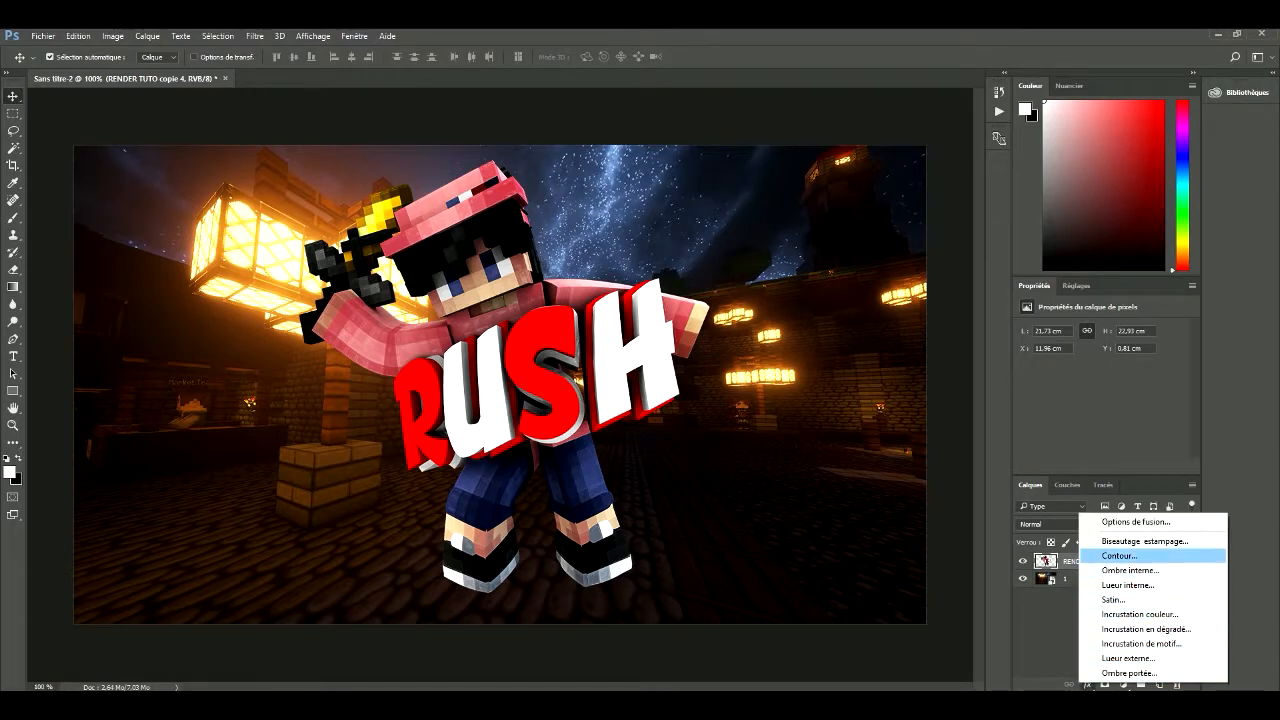
pyautogui.click(1135, 521)
pyautogui.moveTo(646, 255); pyautogui.dragTo(717, 159)
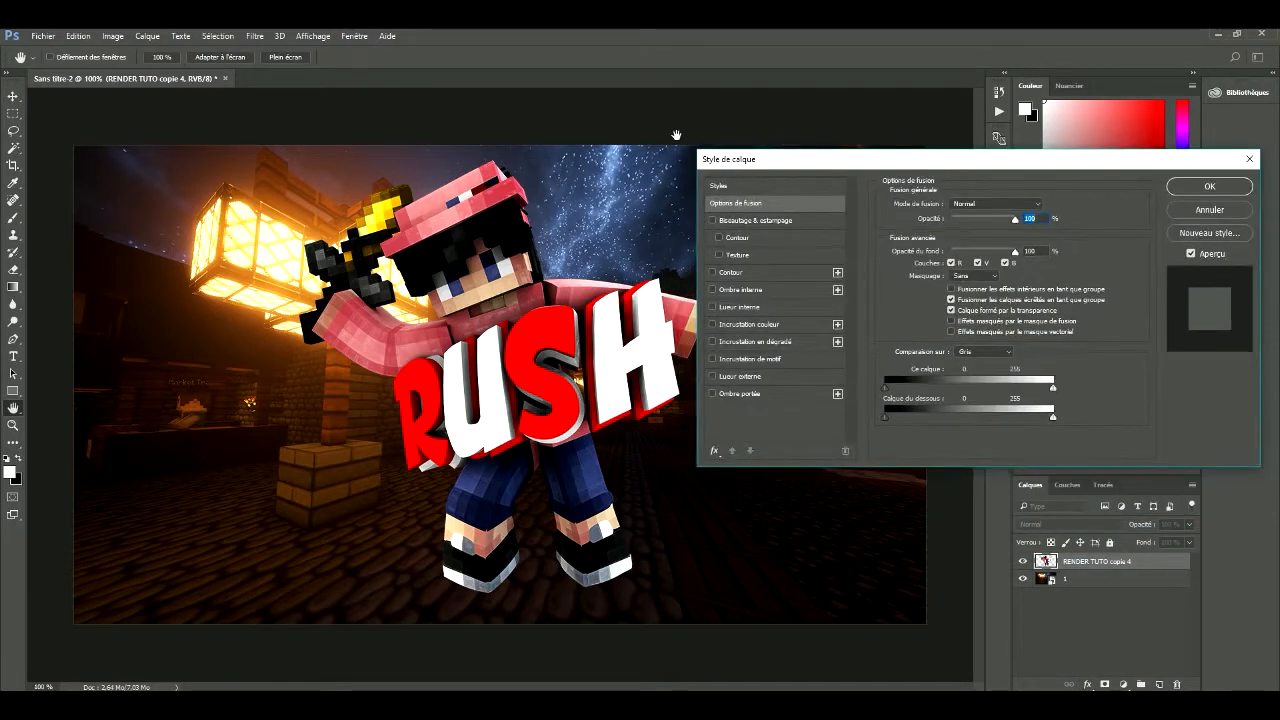
# Try the Contour and Ombre portée effects on the render, switching each one off again
pyautogui.click(760, 222)
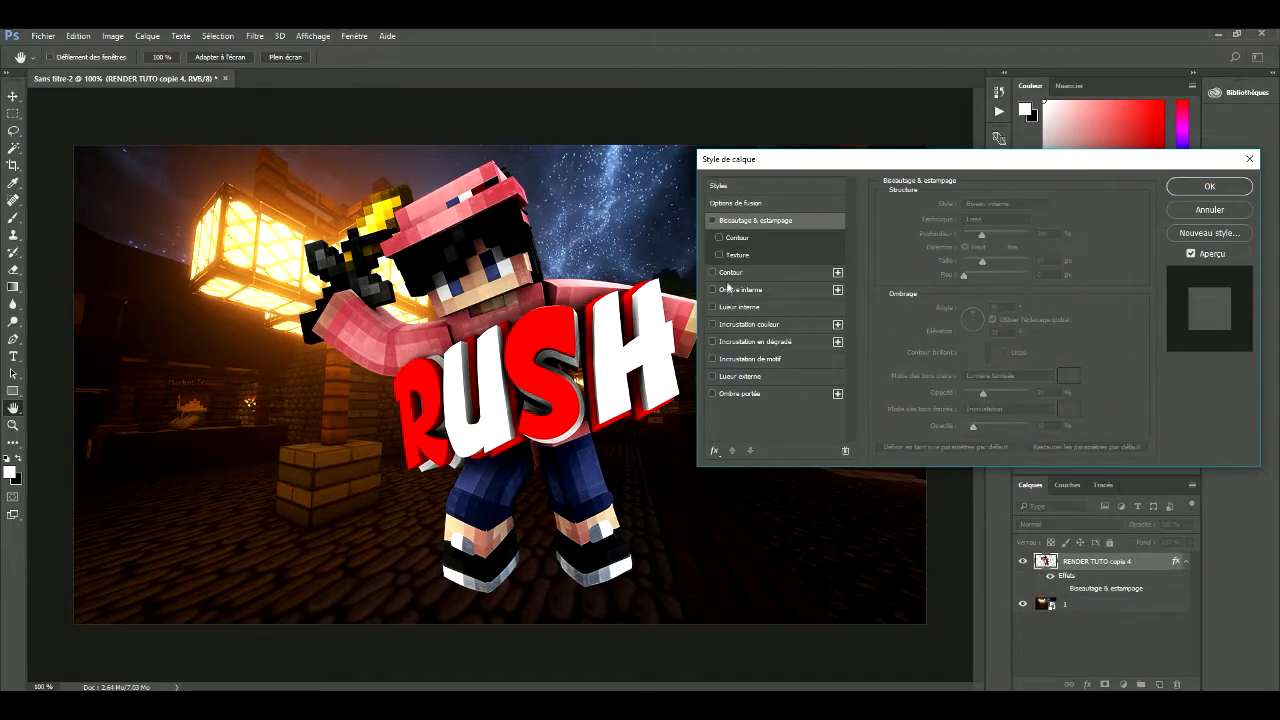
pyautogui.click(734, 272)
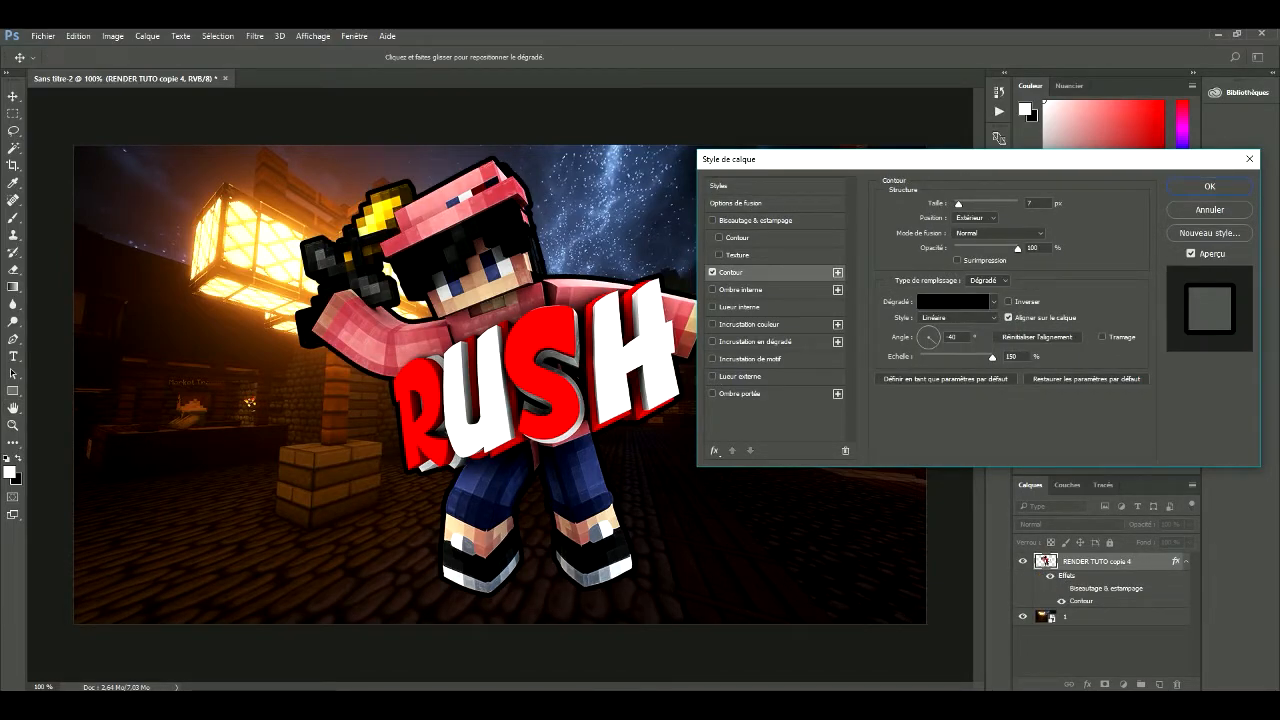
pyautogui.click(712, 272)
pyautogui.click(712, 394)
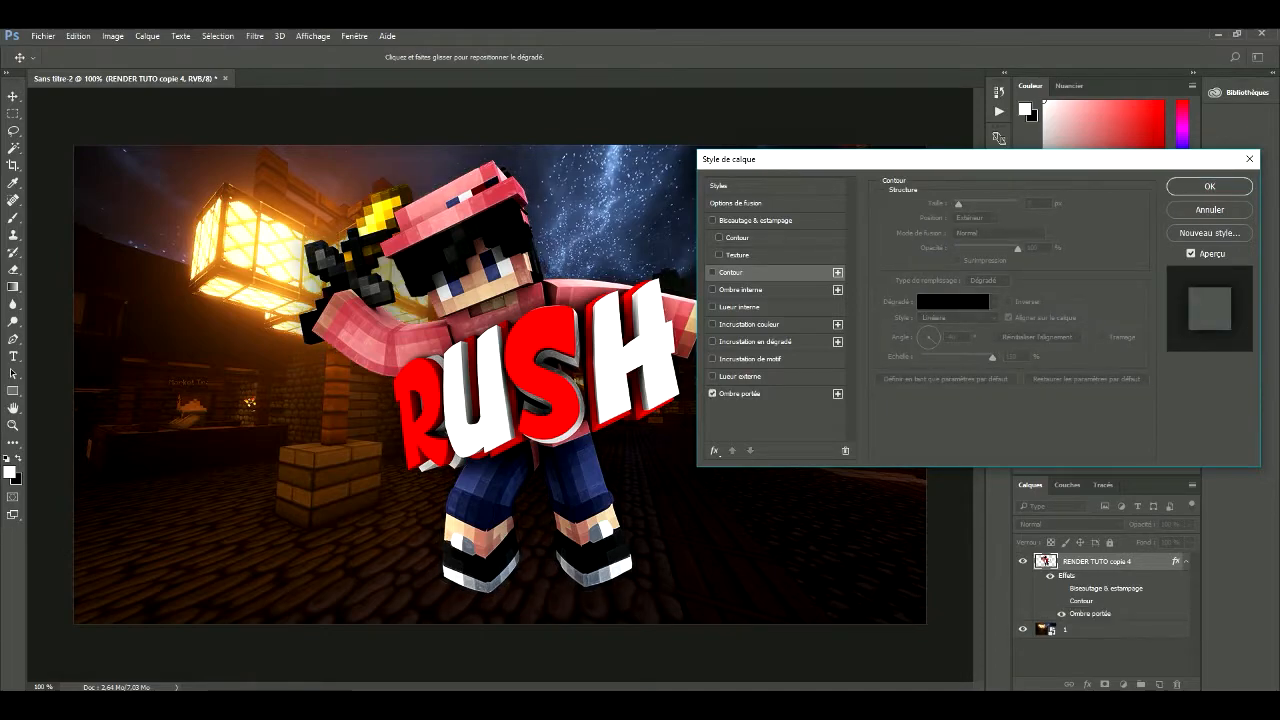
pyautogui.click(712, 393)
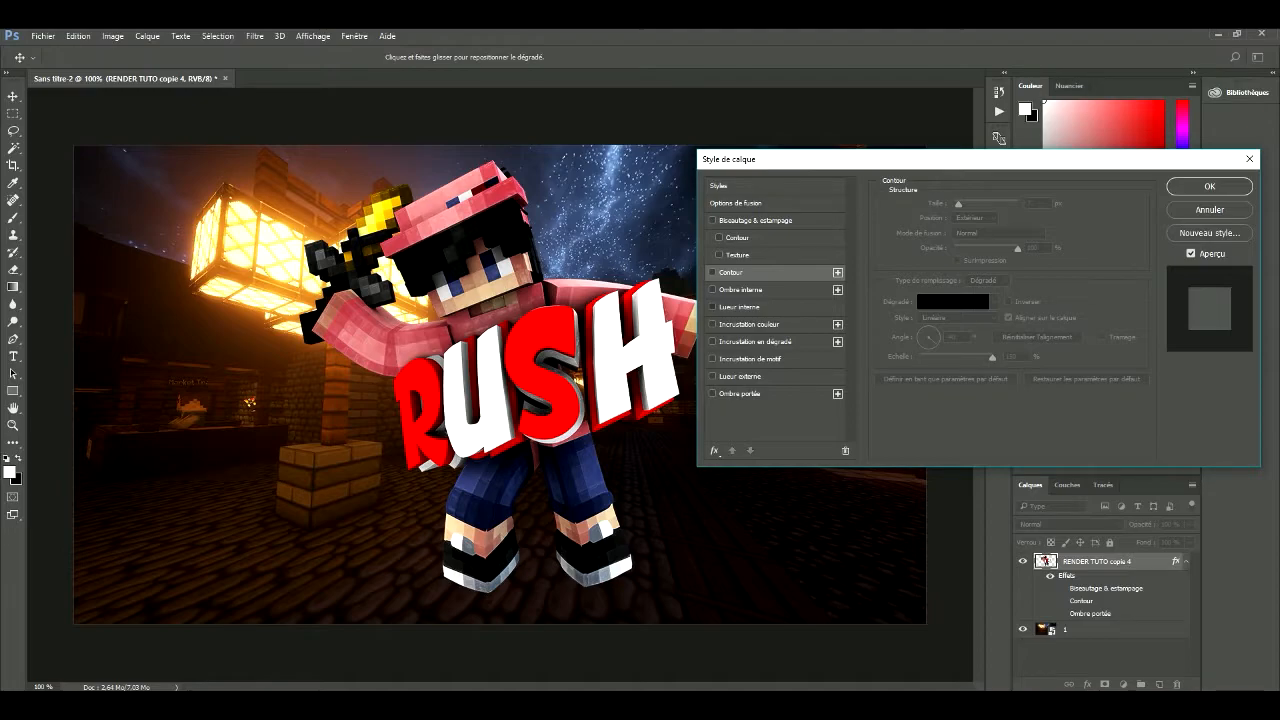
# Add a white Lueur interne to the render with 69 % opacity and a size of 18 px
pyautogui.click(739, 307)
pyautogui.click(921, 251)
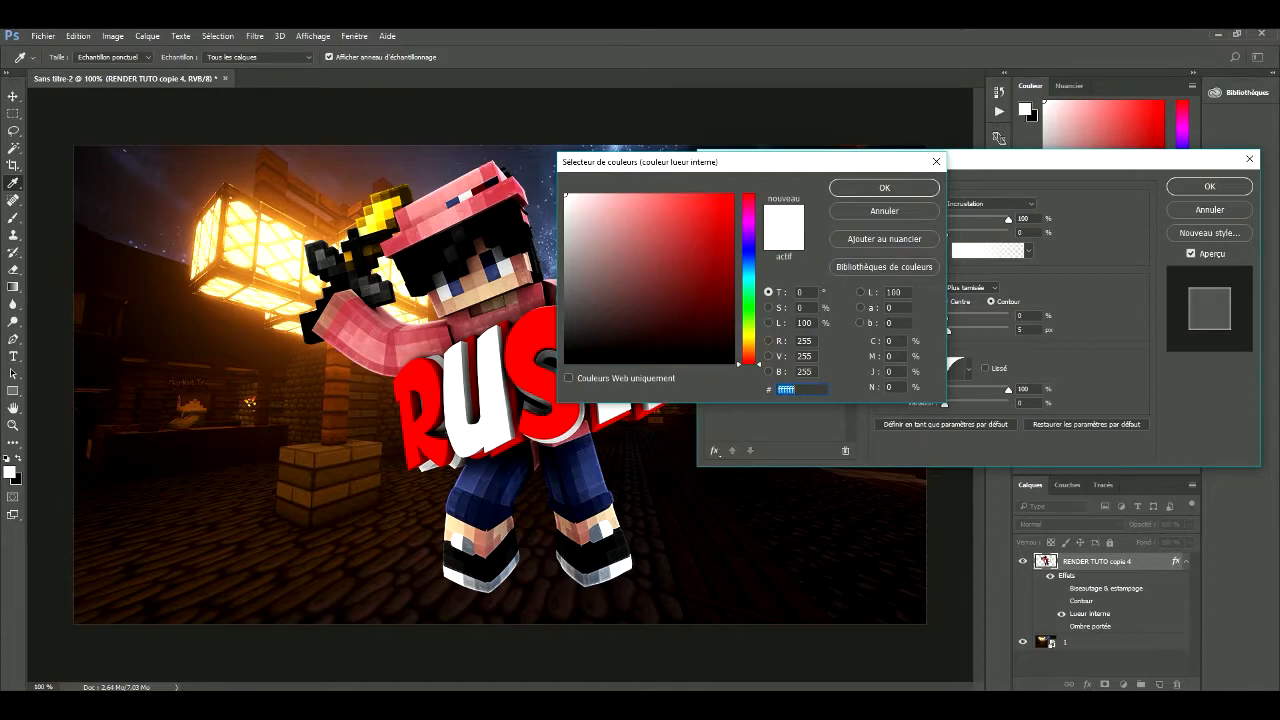
pyautogui.click(862, 187)
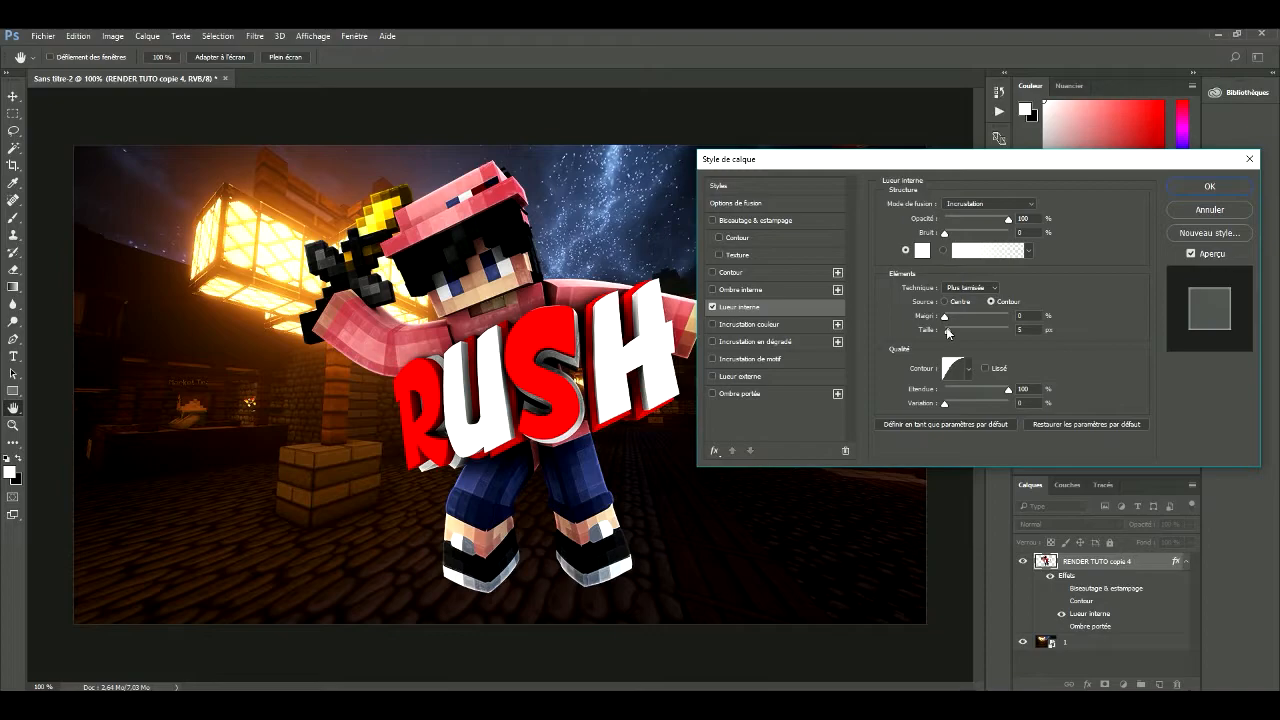
pyautogui.moveTo(950, 333)
pyautogui.mouseDown()
pyautogui.moveTo(972, 331)
pyautogui.moveTo(953, 331)
pyautogui.mouseUp()
pyautogui.moveTo(1008, 220)
pyautogui.mouseDown()
pyautogui.moveTo(966, 220)
pyautogui.moveTo(988, 220)
pyautogui.mouseUp()
pyautogui.moveTo(953, 331)
pyautogui.mouseDown()
pyautogui.moveTo(971, 331)
pyautogui.moveTo(953, 331)
pyautogui.mouseUp()
# Try Normal as the inner glow's blend mode, return it to Incrustation and apply the layer style
pyautogui.click(988, 203)
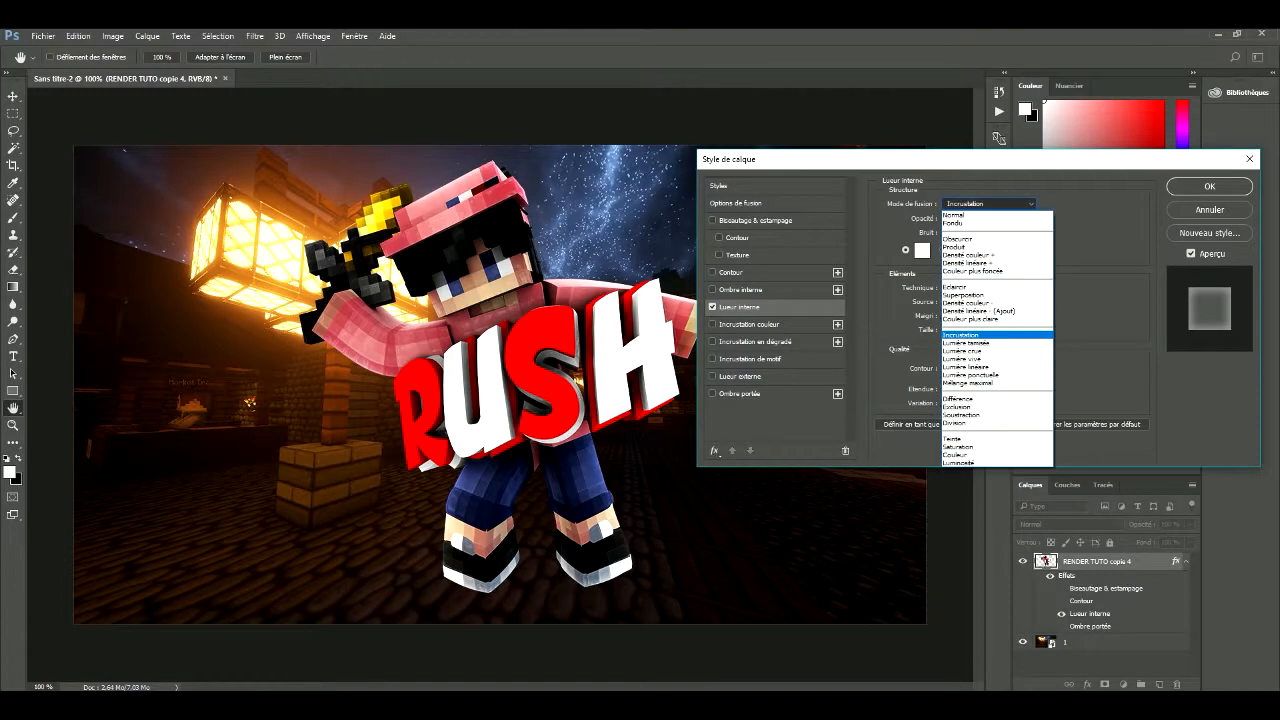
pyautogui.click(965, 214)
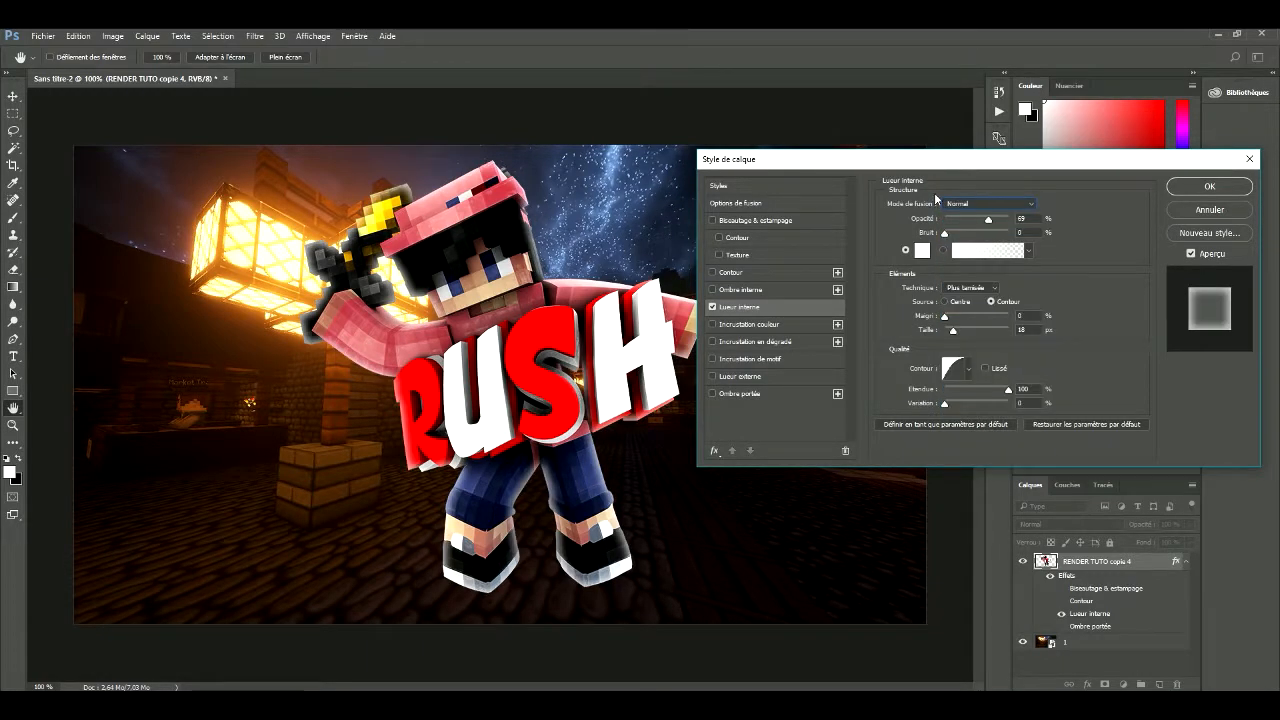
pyautogui.click(988, 203)
pyautogui.click(985, 332)
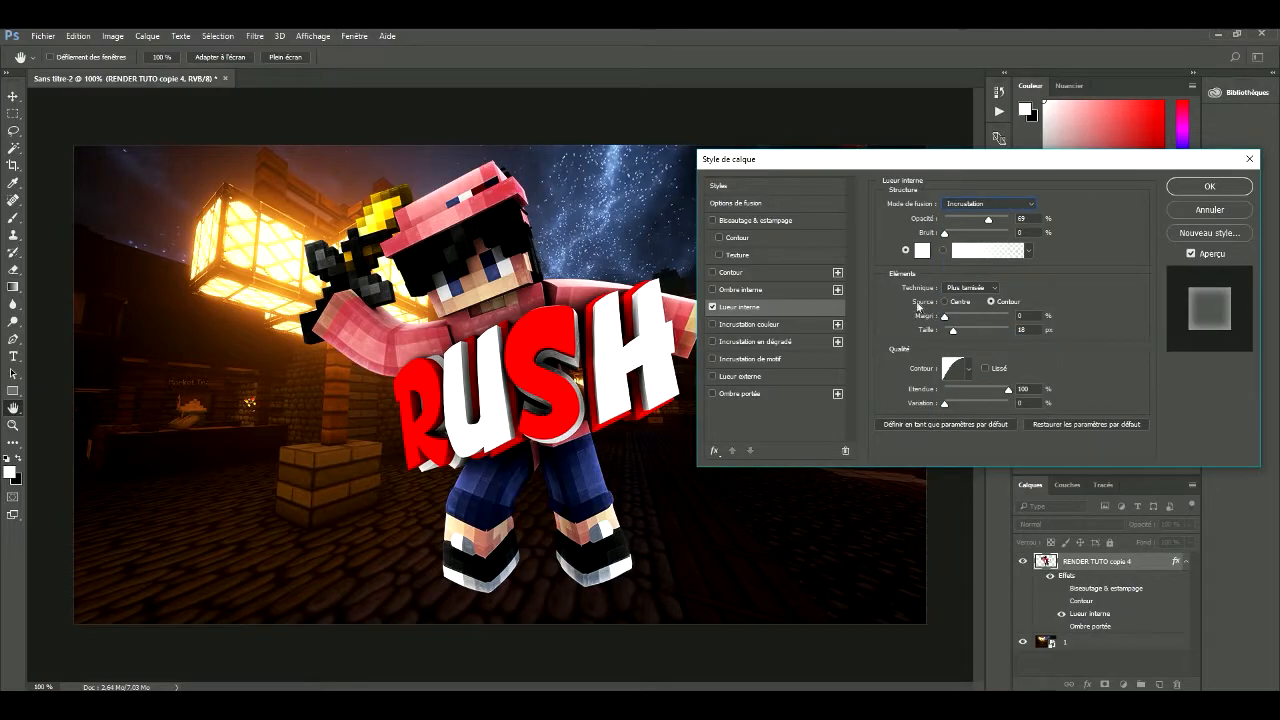
pyautogui.click(1209, 186)
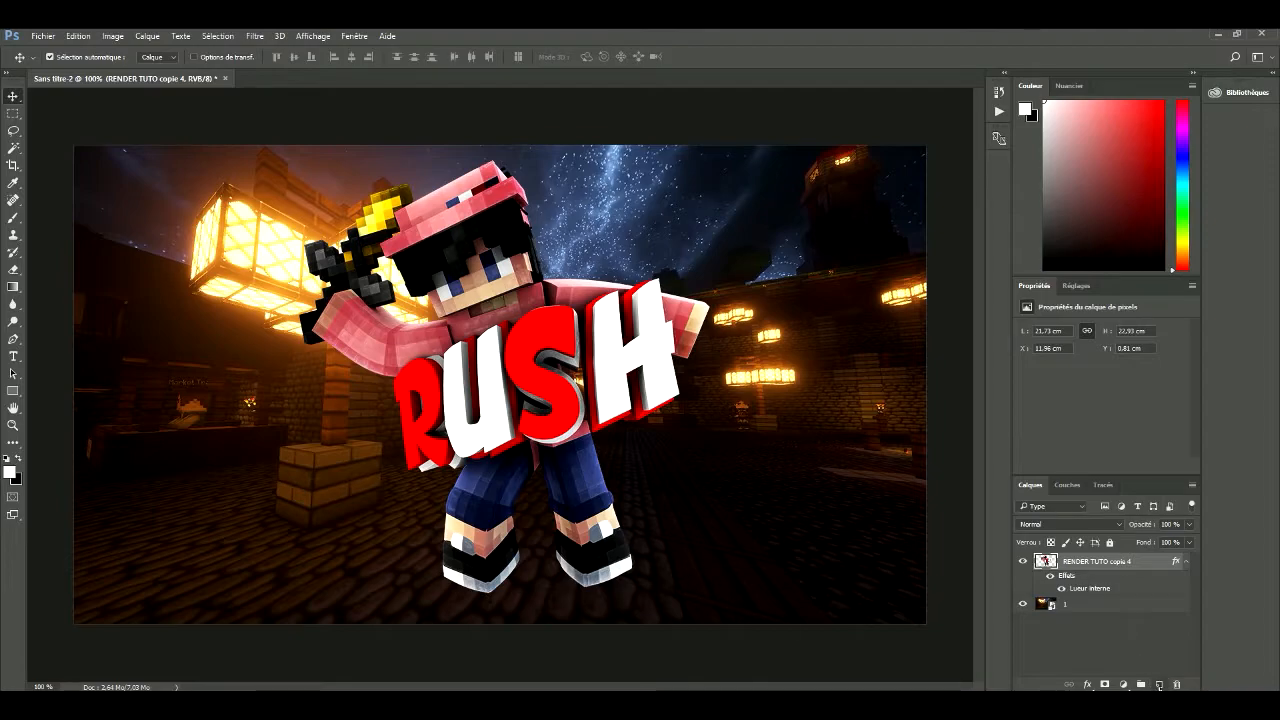
# Add four empty layers above the render, hide the upper three and select Calque 1
pyautogui.click(1158, 685)
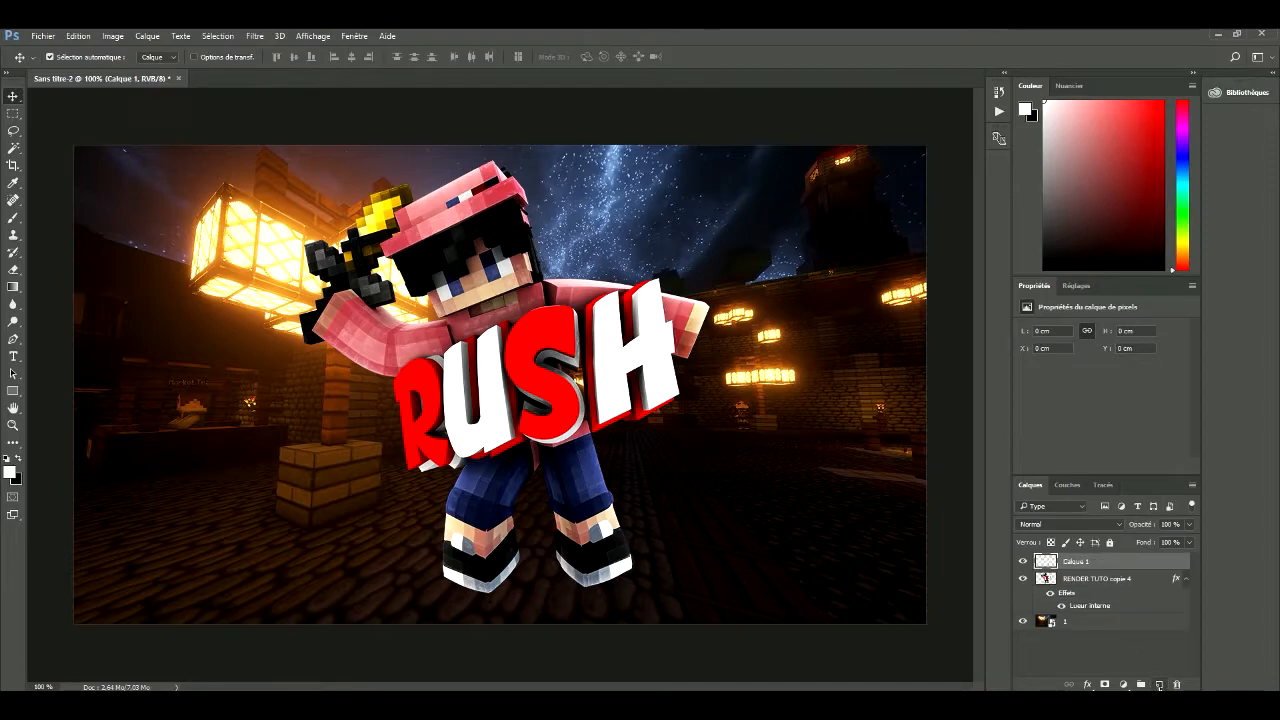
pyautogui.click(1158, 685)
pyautogui.click(1158, 685)
pyautogui.click(1158, 685)
pyautogui.moveTo(1022, 562); pyautogui.dragTo(1022, 596)
pyautogui.click(1110, 613)
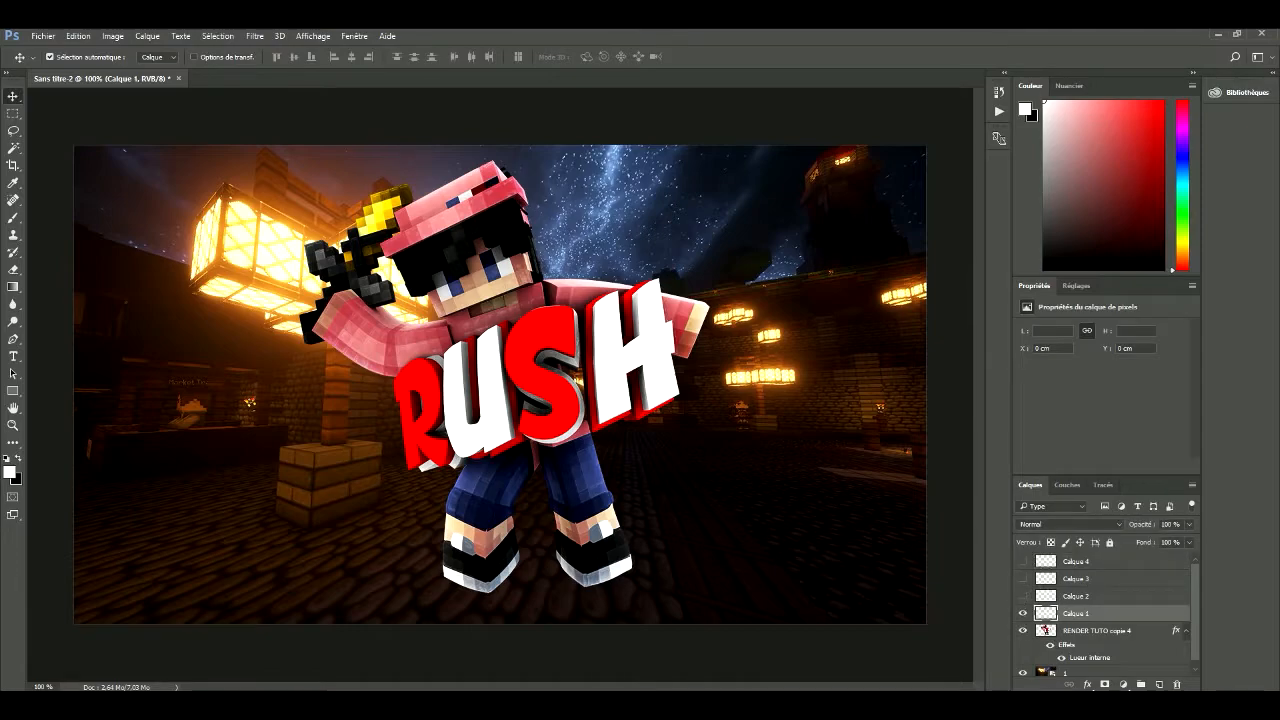
# Activate the Brush tool, make Calque 1 the painting layer and set the foreground colour to bright red
pyautogui.click(1090, 596)
pyautogui.click(13, 217)
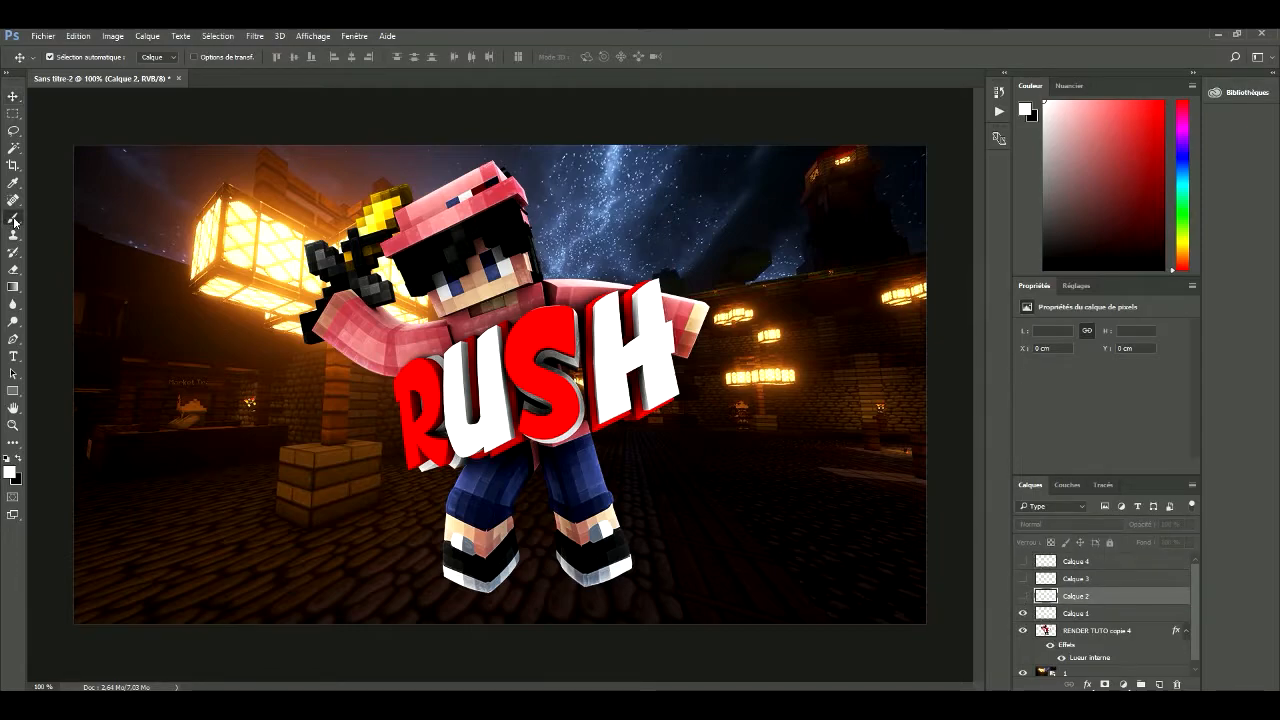
pyautogui.click(476, 296)
pyautogui.click(636, 281)
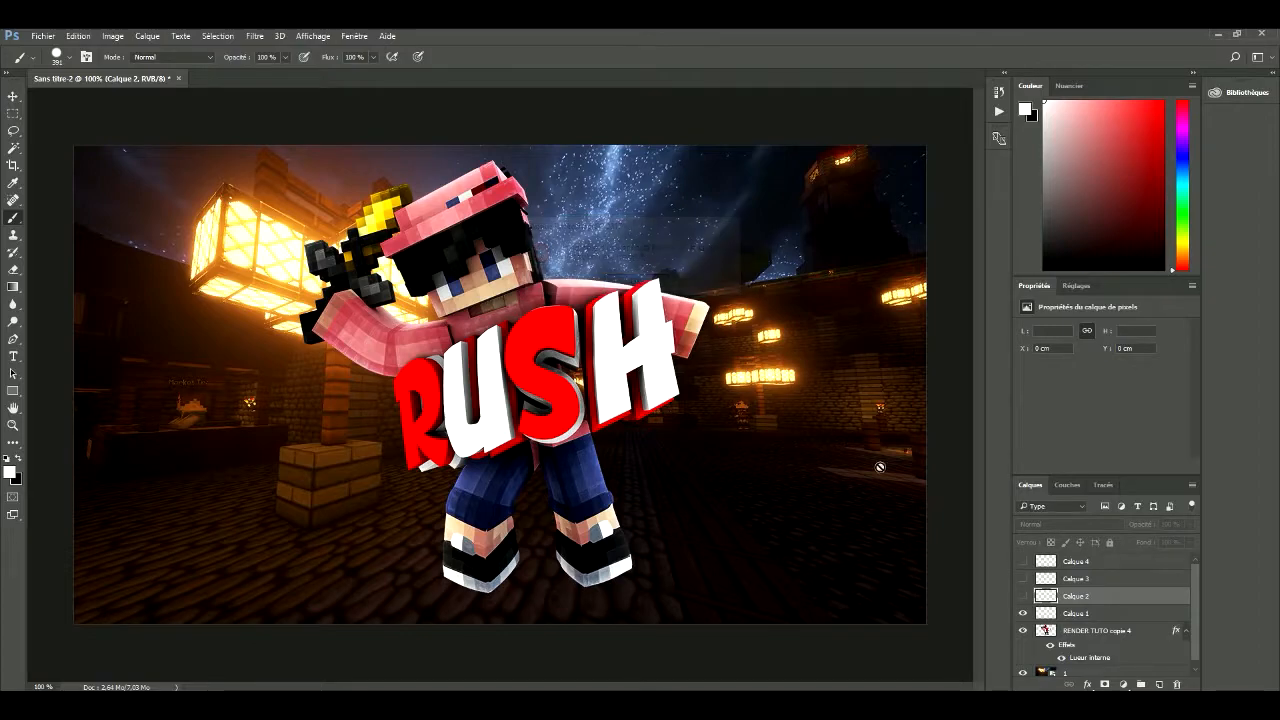
pyautogui.click(1095, 614)
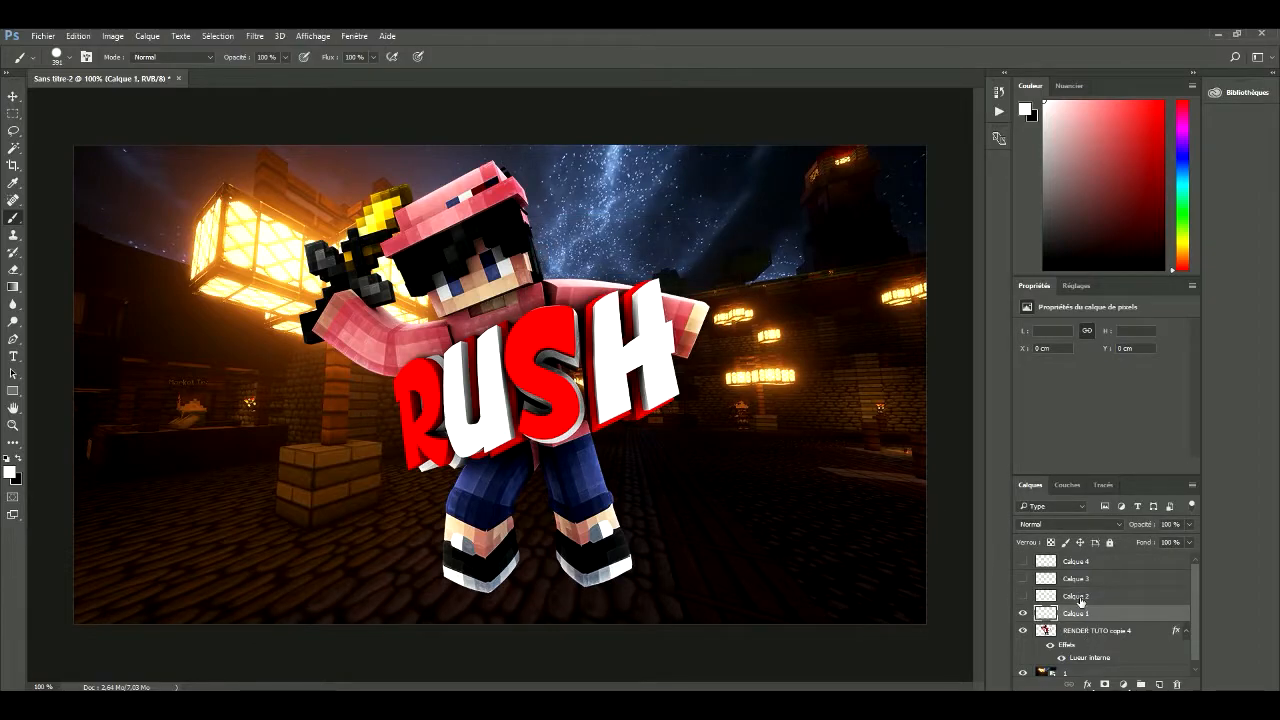
pyautogui.click(10, 473)
pyautogui.moveTo(696, 244); pyautogui.dragTo(860, 115)
pyautogui.click(884, 188)
# Choose a smaller soft round brush with 0 % hardness, test a stroke on the S of RUSH and undo it
pyautogui.hotkey('ctrl', '+')
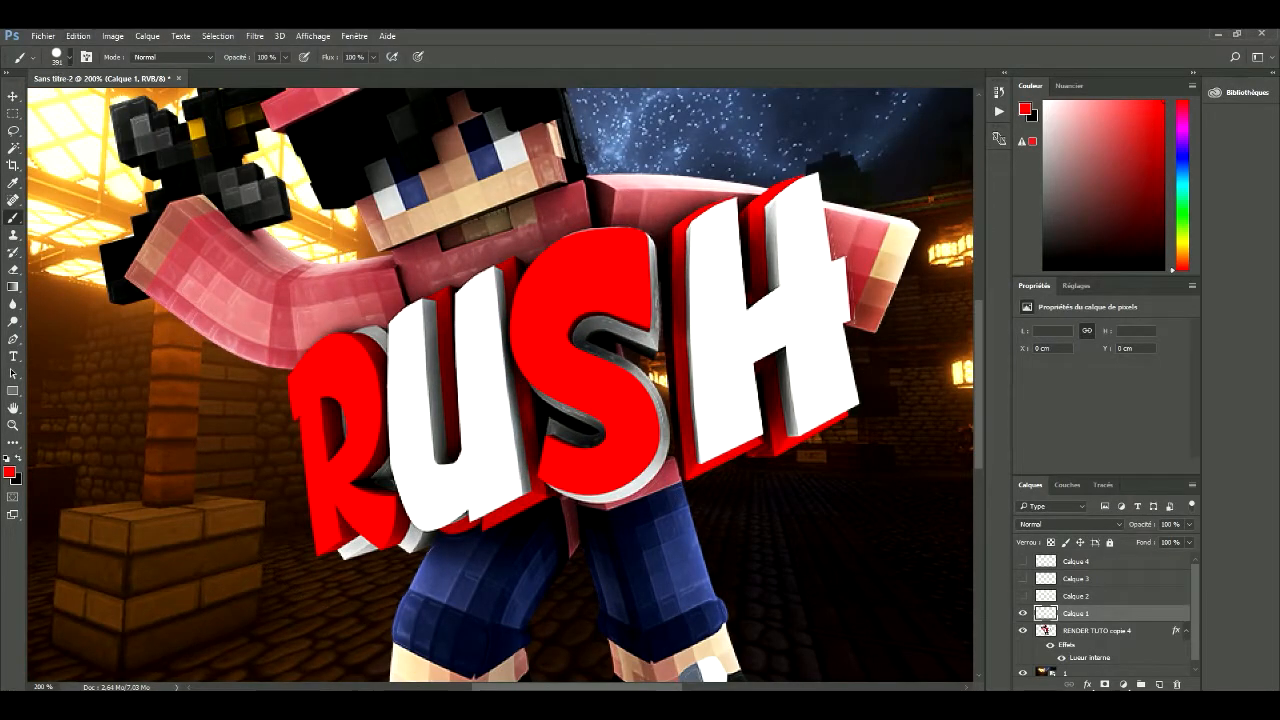
pyautogui.click(69, 57)
pyautogui.click(113, 185)
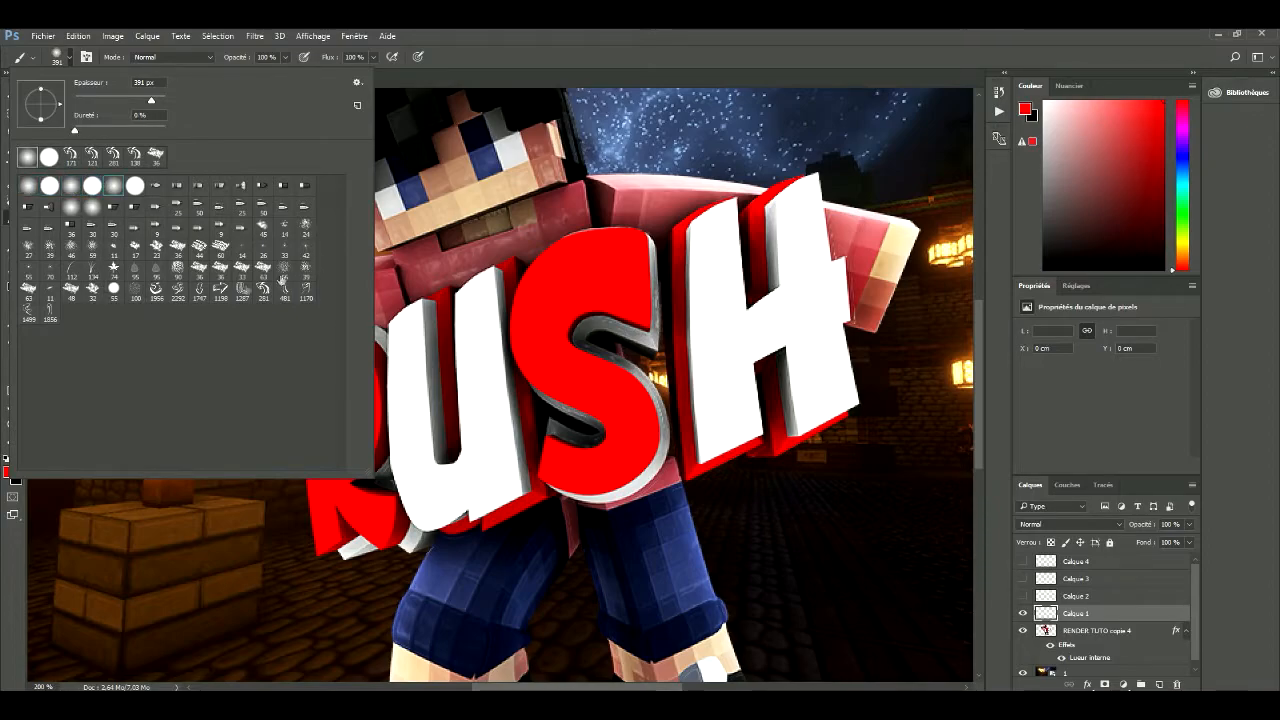
pyautogui.click(71, 185)
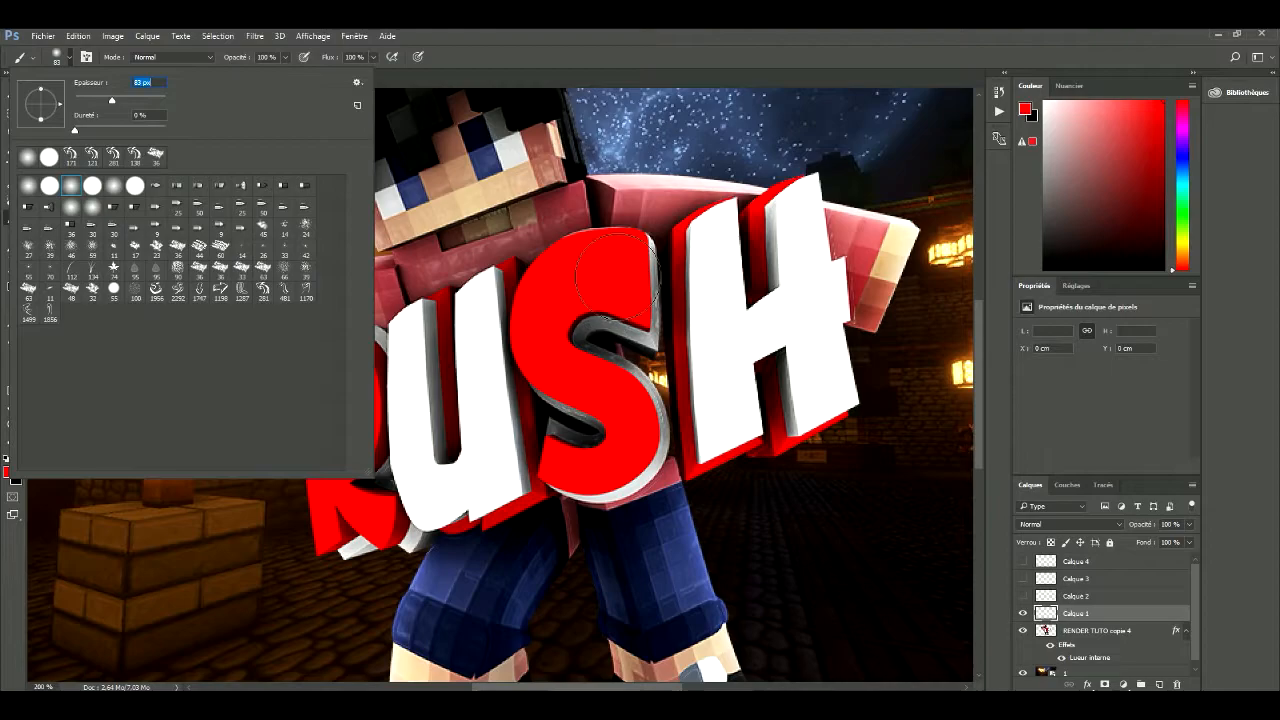
pyautogui.press('Return')
pyautogui.moveTo(522, 340)
pyautogui.mouseDown()
pyautogui.moveTo(250, 340)
pyautogui.moveTo(543, 390)
pyautogui.mouseUp()
pyautogui.hotkey('ctrl', 'z')
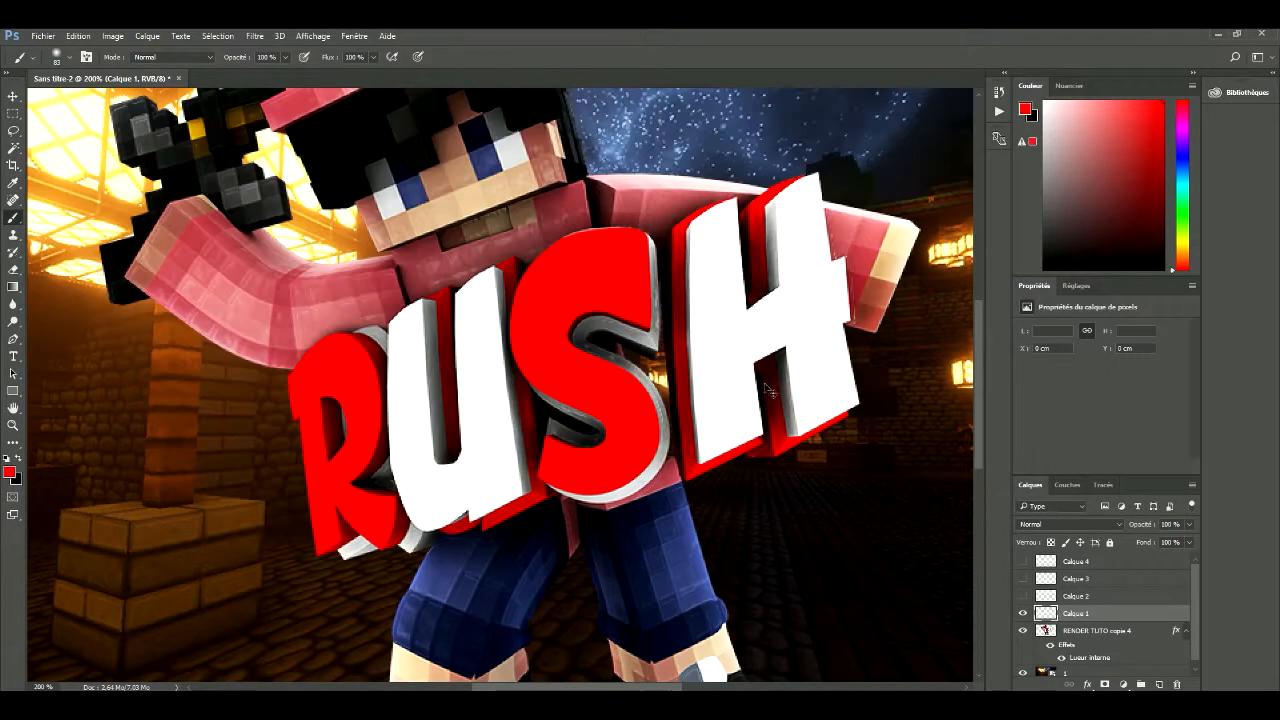
# Try brush strokes across the RUSH lettering on Calque 4, undo them and delete that layer
pyautogui.click(1075, 561)
pyautogui.click(1022, 561)
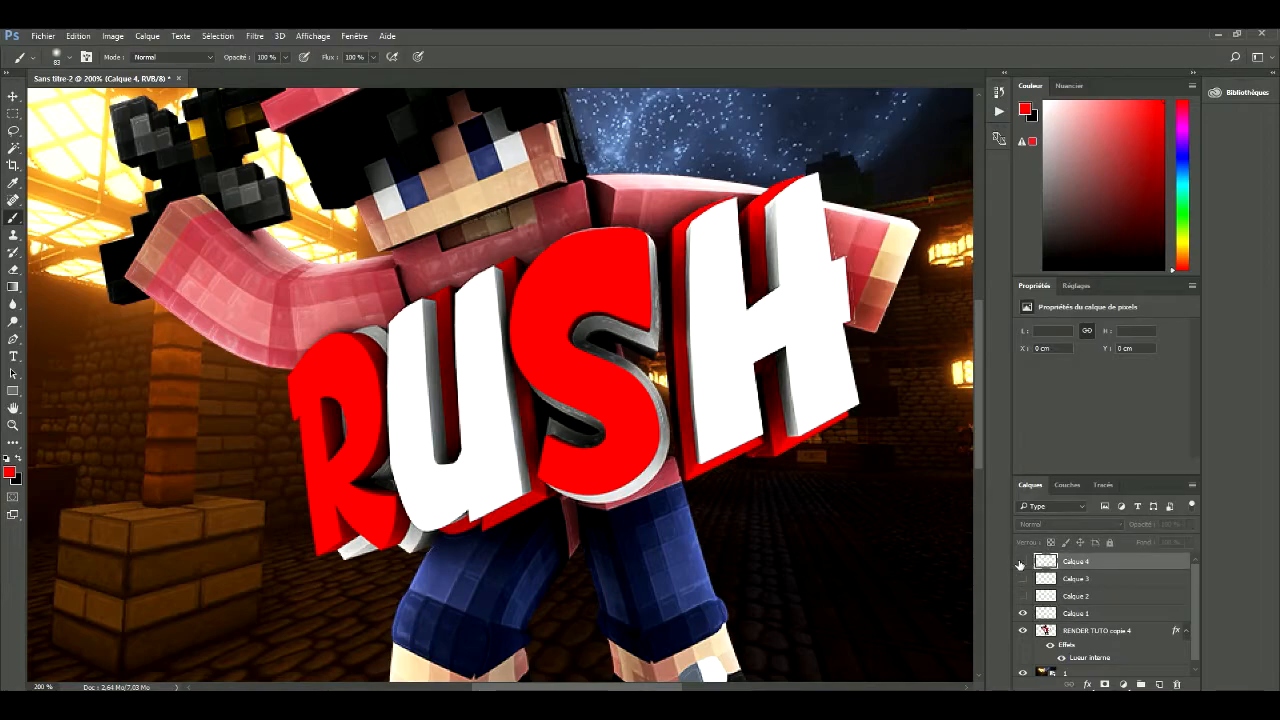
pyautogui.moveTo(320, 308)
pyautogui.mouseDown()
pyautogui.moveTo(318, 488)
pyautogui.moveTo(376, 497)
pyautogui.mouseUp()
pyautogui.moveTo(842, 232); pyautogui.dragTo(612, 352)
pyautogui.hotkey('ctrl', 'z')
pyautogui.hotkey('ctrl', 'z')
pyautogui.hotkey('ctrl', 'z')
pyautogui.hotkey('ctrl', 'z')
pyautogui.press('Delete')
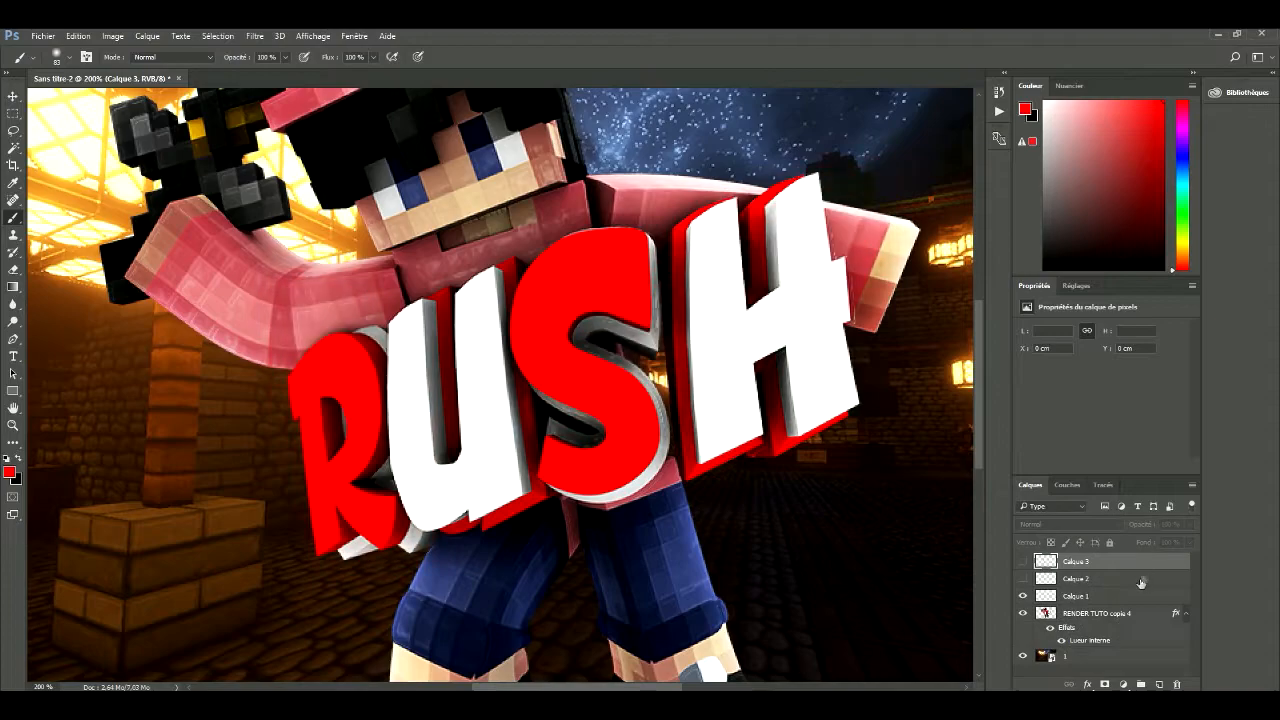
# Add a new layer at the top of the stack, reselect Calque 1 and set the soft brush size to 41 px
pyautogui.click(1160, 685)
pyautogui.click(1100, 613)
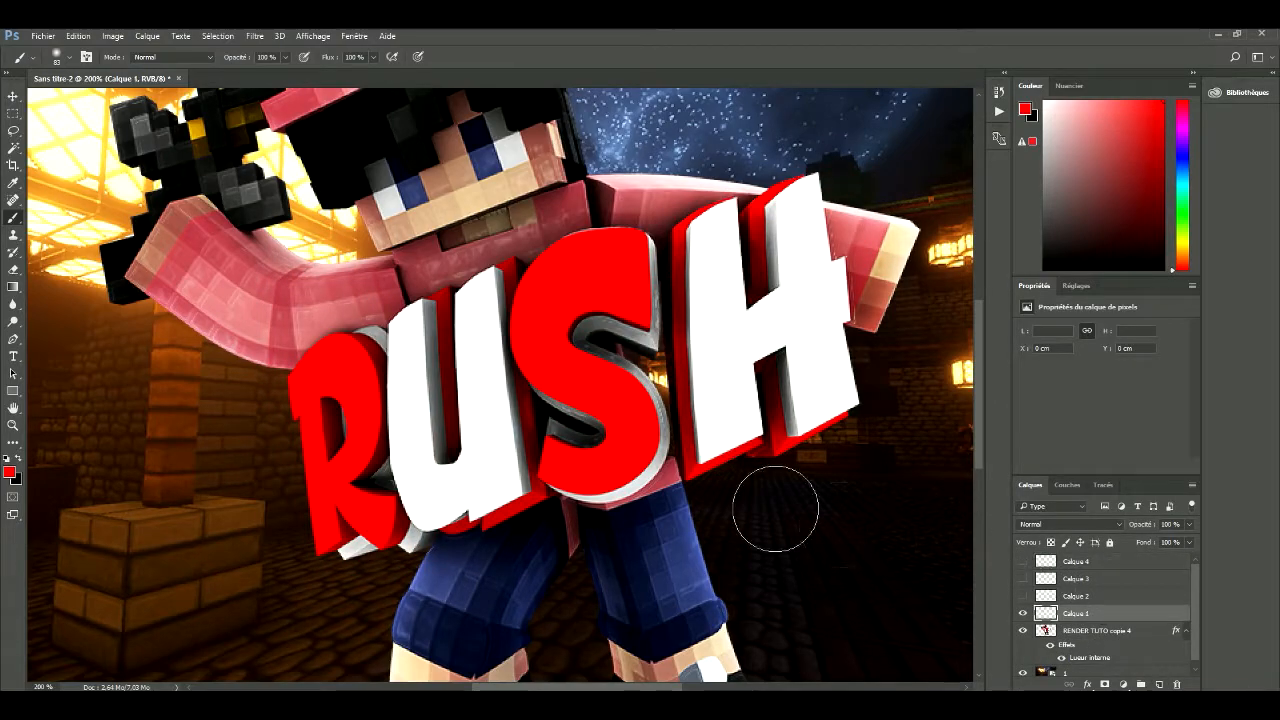
pyautogui.click(66, 57)
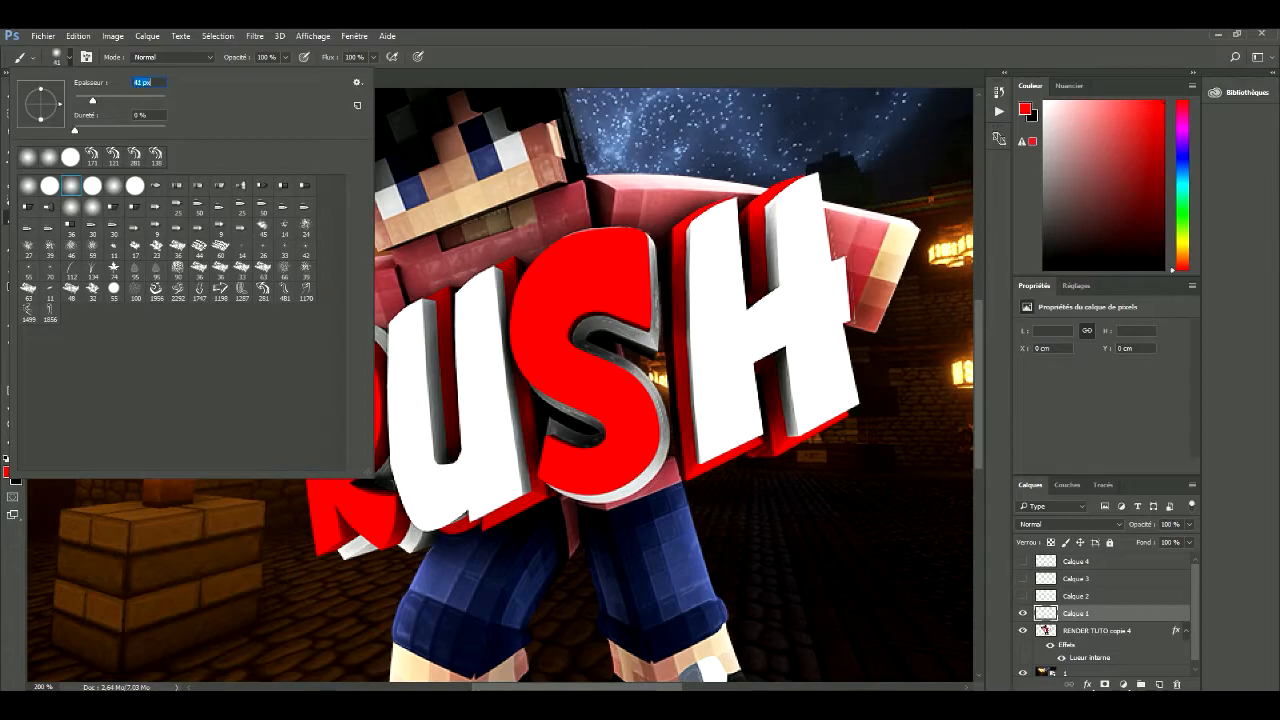
pyautogui.press('Return')
# Paint soft bright red strokes over the whole letter R of RUSH on Calque 1
pyautogui.moveTo(300, 400)
pyautogui.mouseDown()
pyautogui.moveTo(292, 345)
pyautogui.moveTo(335, 325)
pyautogui.moveTo(388, 390)
pyautogui.moveTo(380, 465)
pyautogui.moveTo(405, 525)
pyautogui.moveTo(370, 550)
pyautogui.moveTo(340, 520)
pyautogui.moveTo(295, 515)
pyautogui.moveTo(285, 400)
pyautogui.moveTo(340, 440)
pyautogui.mouseUp()
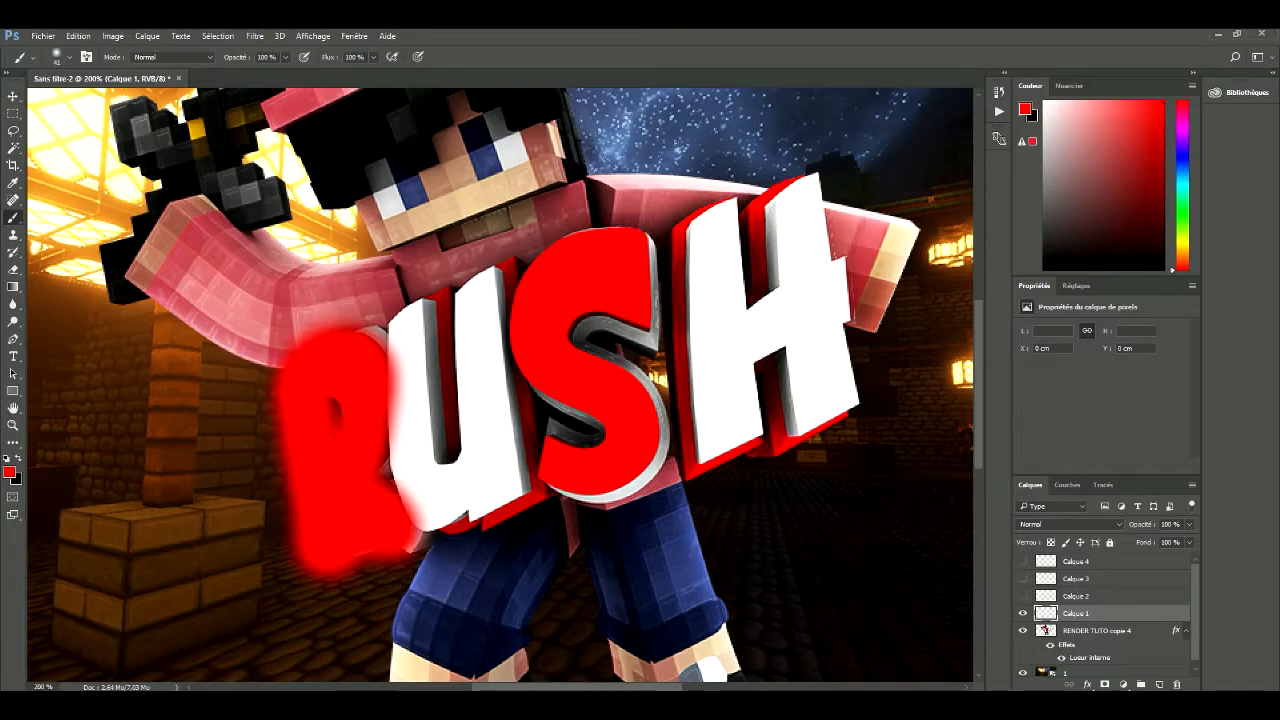
pyautogui.moveTo(335, 538); pyautogui.dragTo(328, 554)
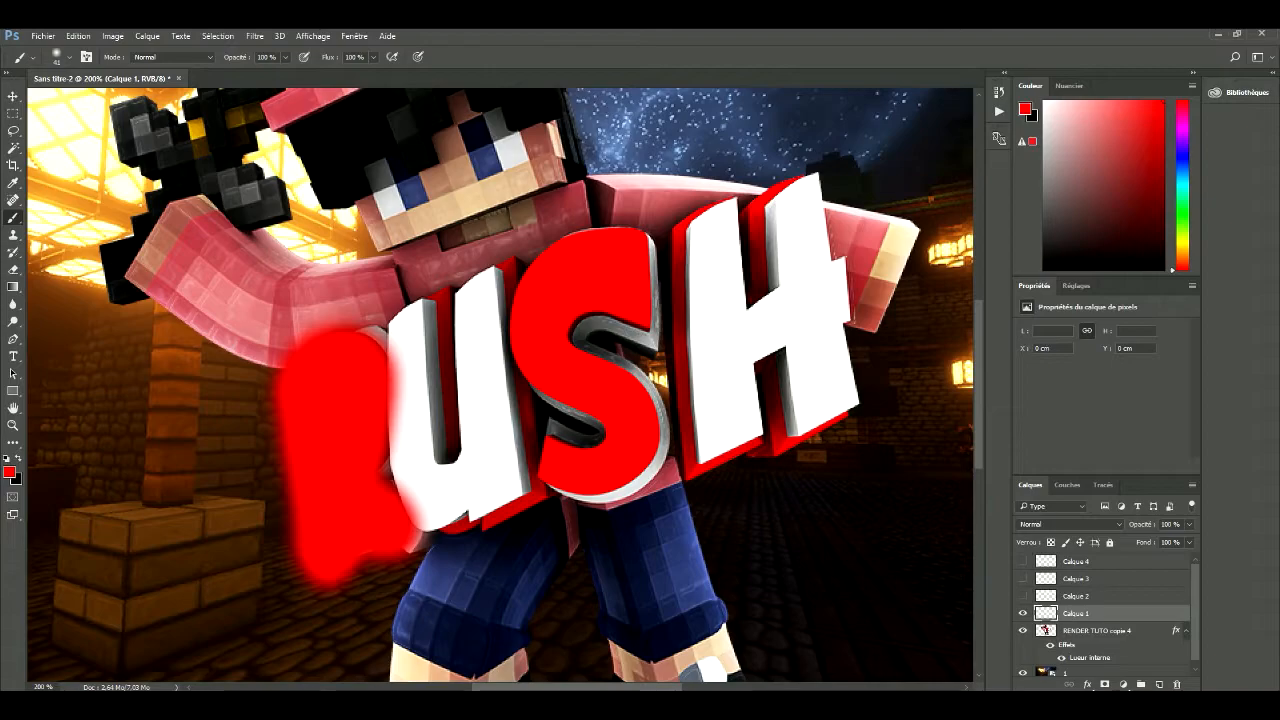
pyautogui.moveTo(402, 530); pyautogui.dragTo(383, 458)
pyautogui.moveTo(272, 390)
pyautogui.mouseDown()
pyautogui.moveTo(282, 535)
pyautogui.moveTo(268, 350)
pyautogui.moveTo(290, 332)
pyautogui.mouseUp()
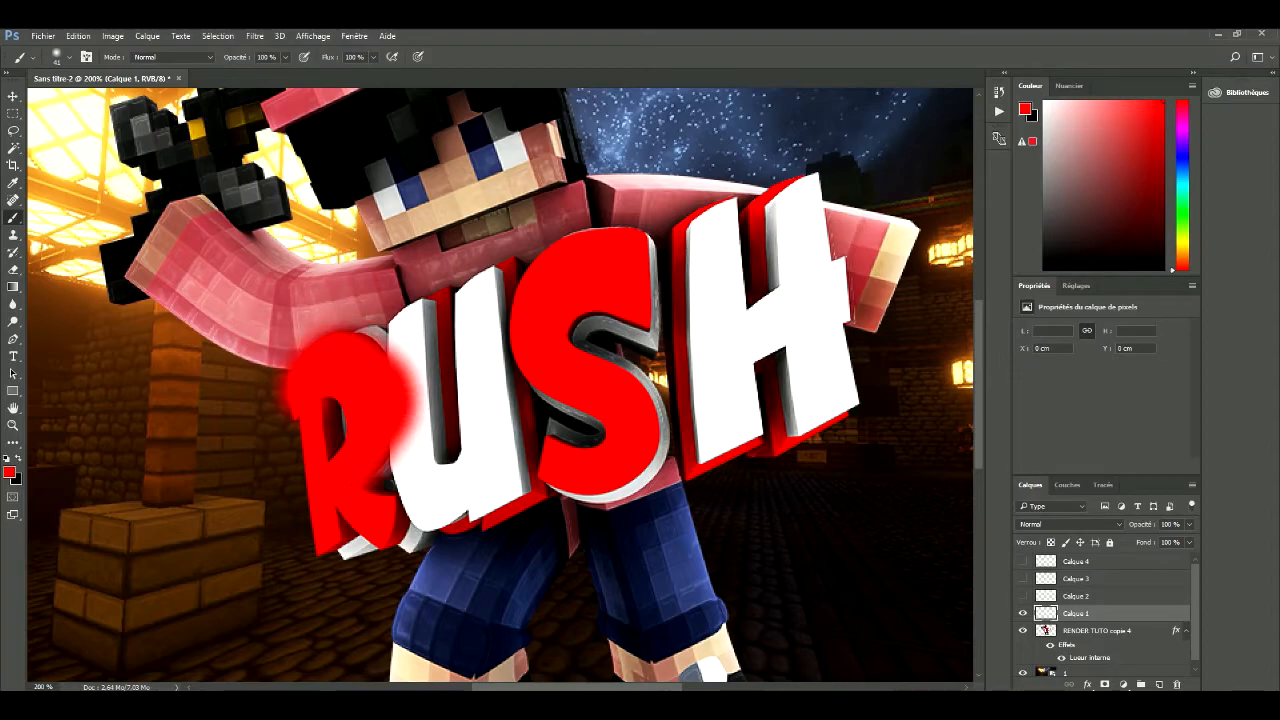
pyautogui.moveTo(350, 355)
pyautogui.mouseDown()
pyautogui.moveTo(390, 455)
pyautogui.moveTo(385, 500)
pyautogui.moveTo(410, 545)
pyautogui.moveTo(340, 515)
pyautogui.moveTo(300, 525)
pyautogui.moveTo(282, 395)
pyautogui.moveTo(335, 430)
pyautogui.moveTo(350, 318)
pyautogui.moveTo(290, 335)
pyautogui.moveTo(405, 405)
pyautogui.mouseUp()
# Set Calque 1's blend mode to Incrustation and lower its opacity to 43 %
pyautogui.click(1043, 524)
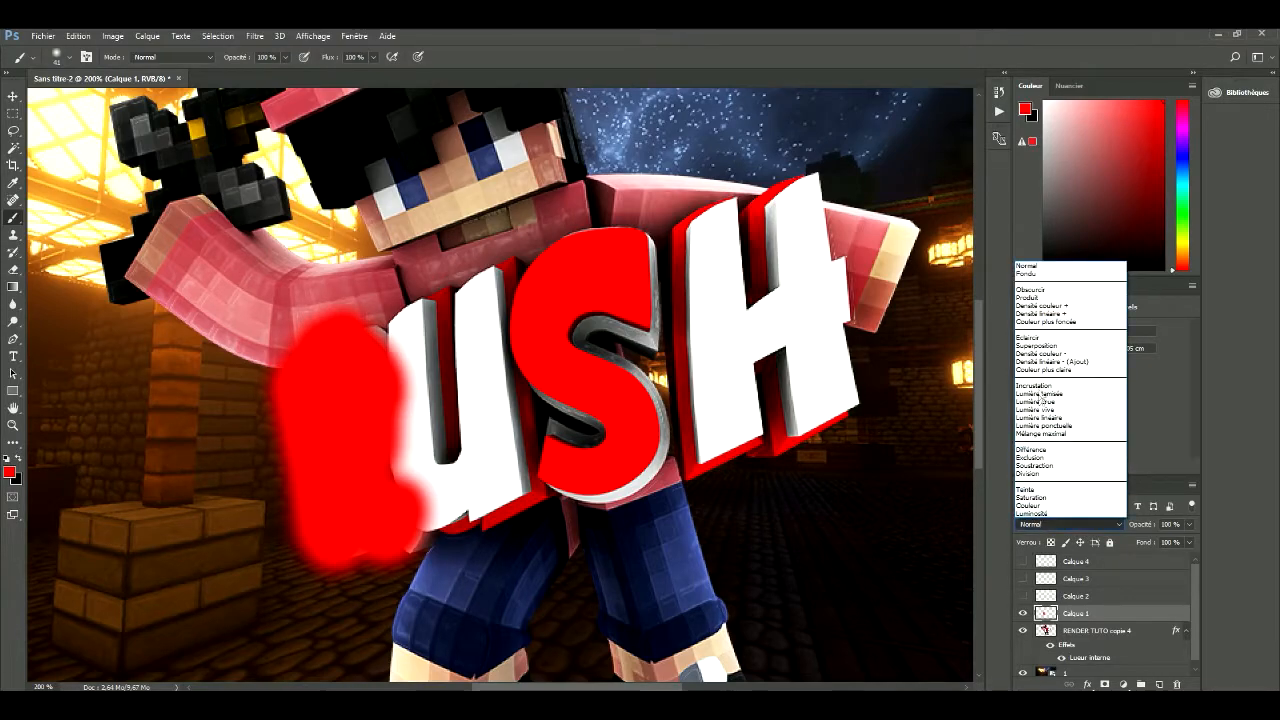
pyautogui.click(1060, 387)
pyautogui.click(1189, 524)
pyautogui.moveTo(1192, 541); pyautogui.dragTo(1154, 541)
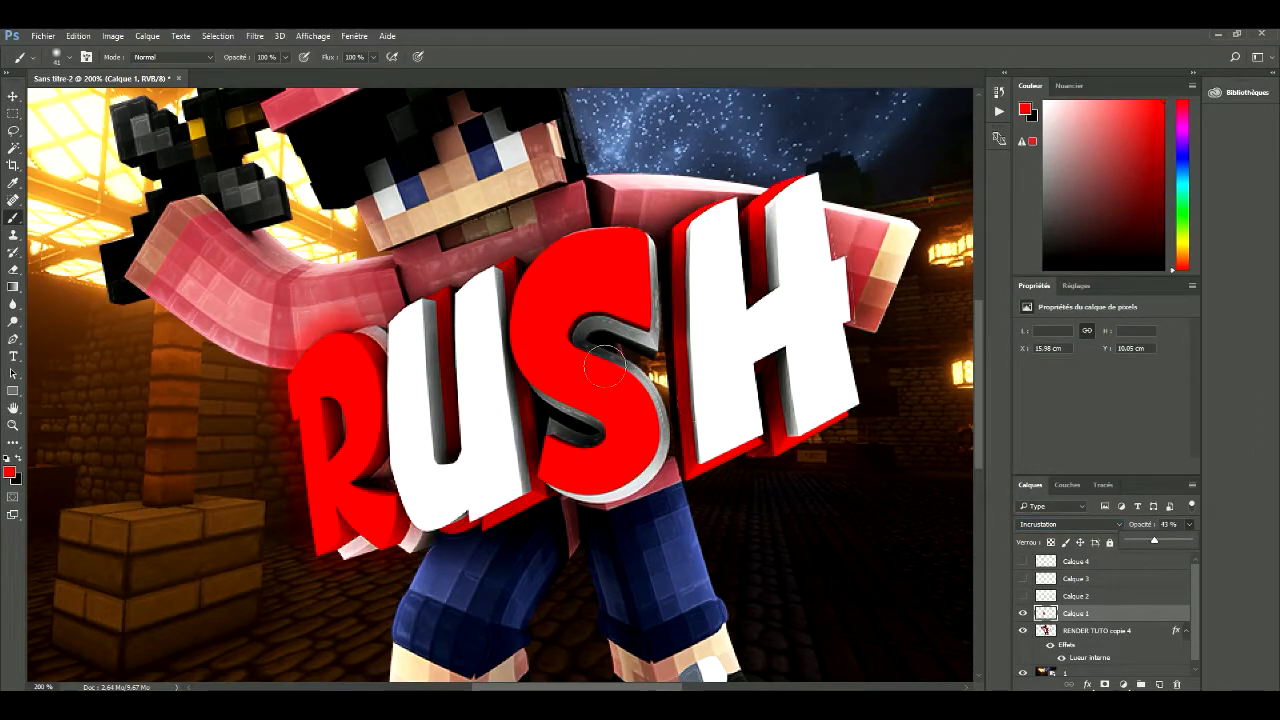
# Shift the red glow around the R slightly, set Calque 1's opacity to 60 % and compare with the layer hidden
pyautogui.click(5, 95)
pyautogui.moveTo(350, 367); pyautogui.dragTo(365, 352)
pyautogui.click(1188, 523)
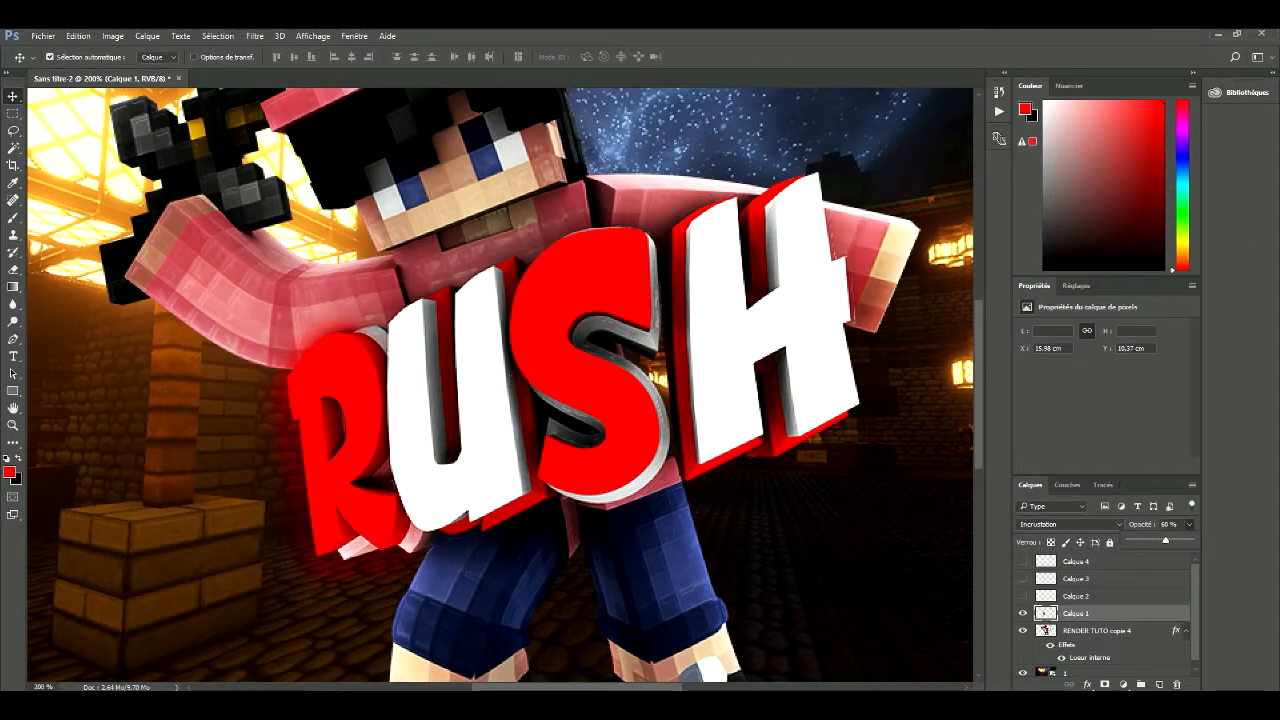
pyautogui.click(1023, 614)
pyautogui.click(1023, 614)
pyautogui.click(1023, 614)
pyautogui.click(1190, 525)
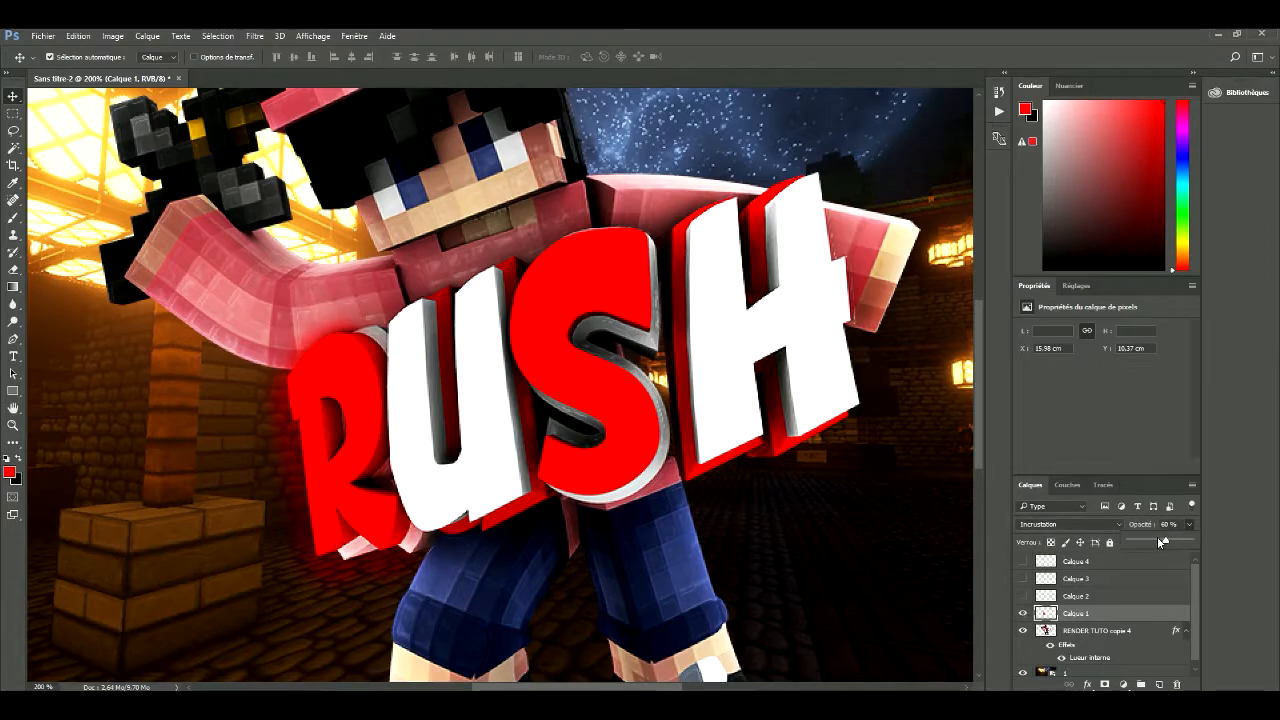
# Make Calque 2 visible and active, and paint soft red over the letter S with a 76 px brush
pyautogui.click(1075, 597)
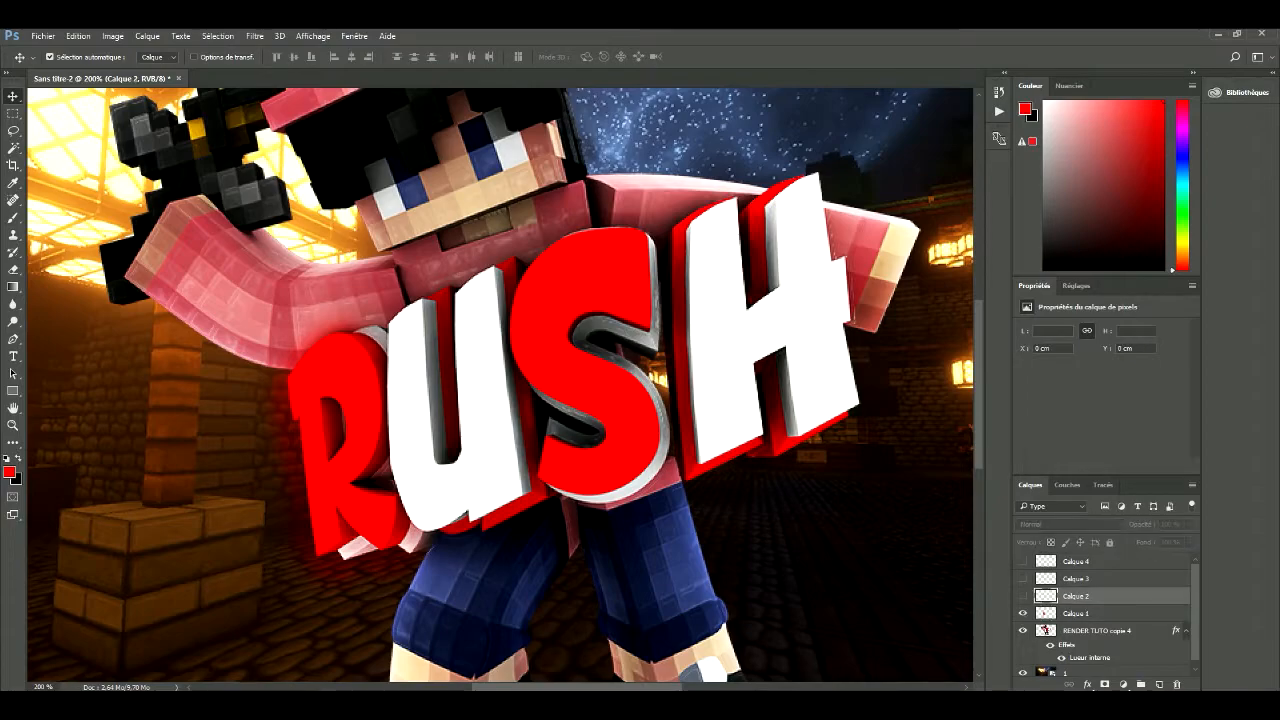
pyautogui.click(13, 217)
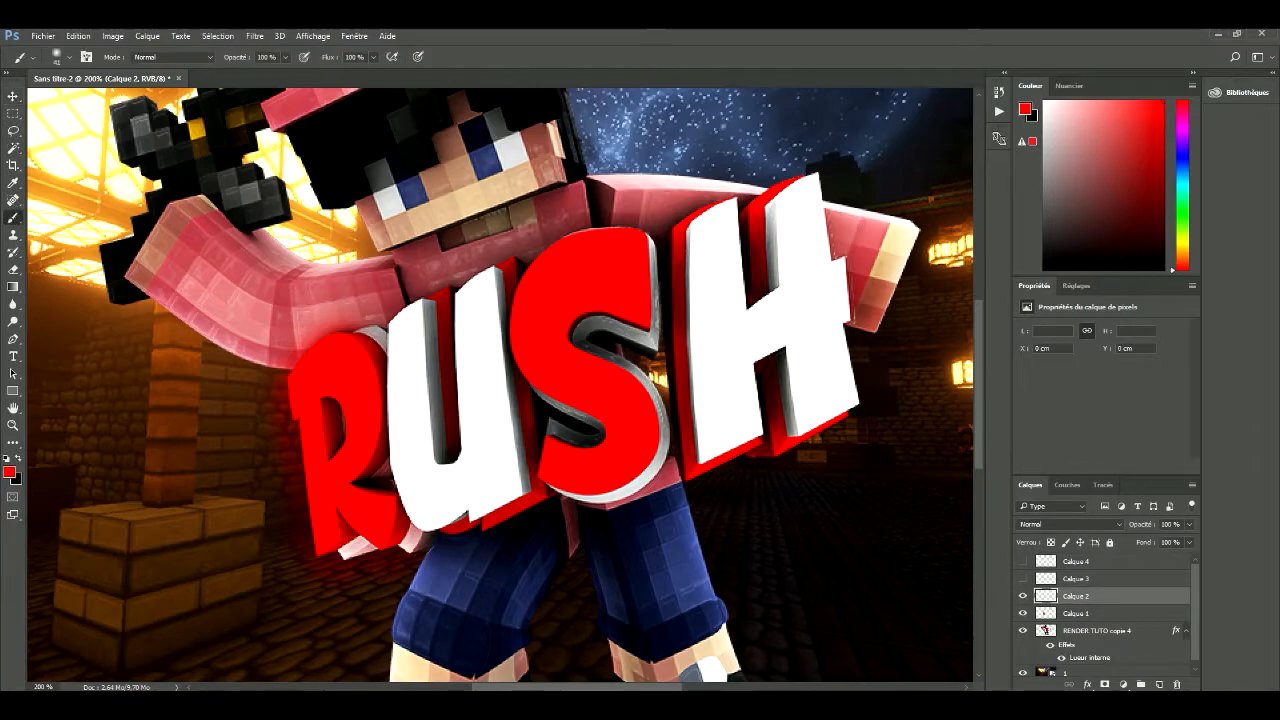
pyautogui.click(62, 56)
pyautogui.moveTo(106, 99); pyautogui.dragTo(109, 99)
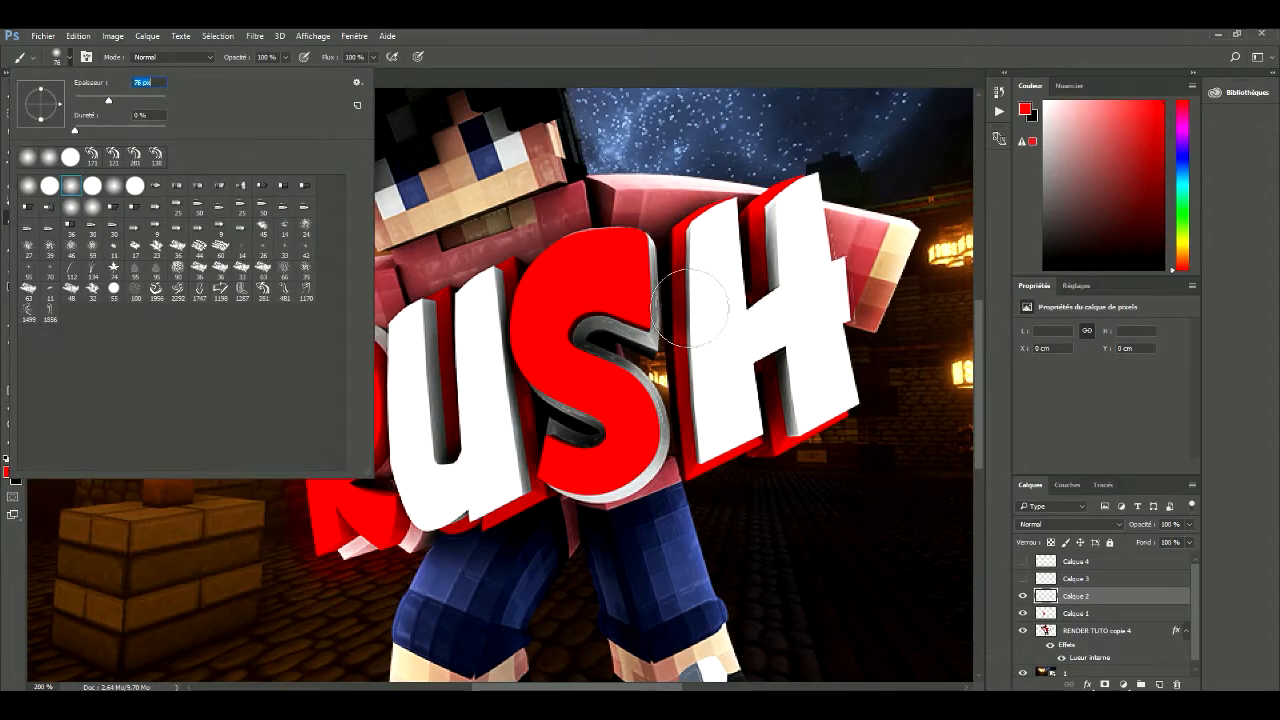
pyautogui.moveTo(628, 274)
pyautogui.mouseDown()
pyautogui.moveTo(584, 290)
pyautogui.moveTo(581, 378)
pyautogui.moveTo(630, 450)
pyautogui.moveTo(570, 500)
pyautogui.moveTo(535, 460)
pyautogui.moveTo(640, 430)
pyautogui.mouseUp()
pyautogui.moveTo(550, 420)
pyautogui.mouseDown()
pyautogui.moveTo(515, 275)
pyautogui.moveTo(660, 300)
pyautogui.moveTo(680, 330)
pyautogui.mouseUp()
# Set Calque 2's blend mode to Incrustation and its opacity to 61 %
pyautogui.click(1036, 524)
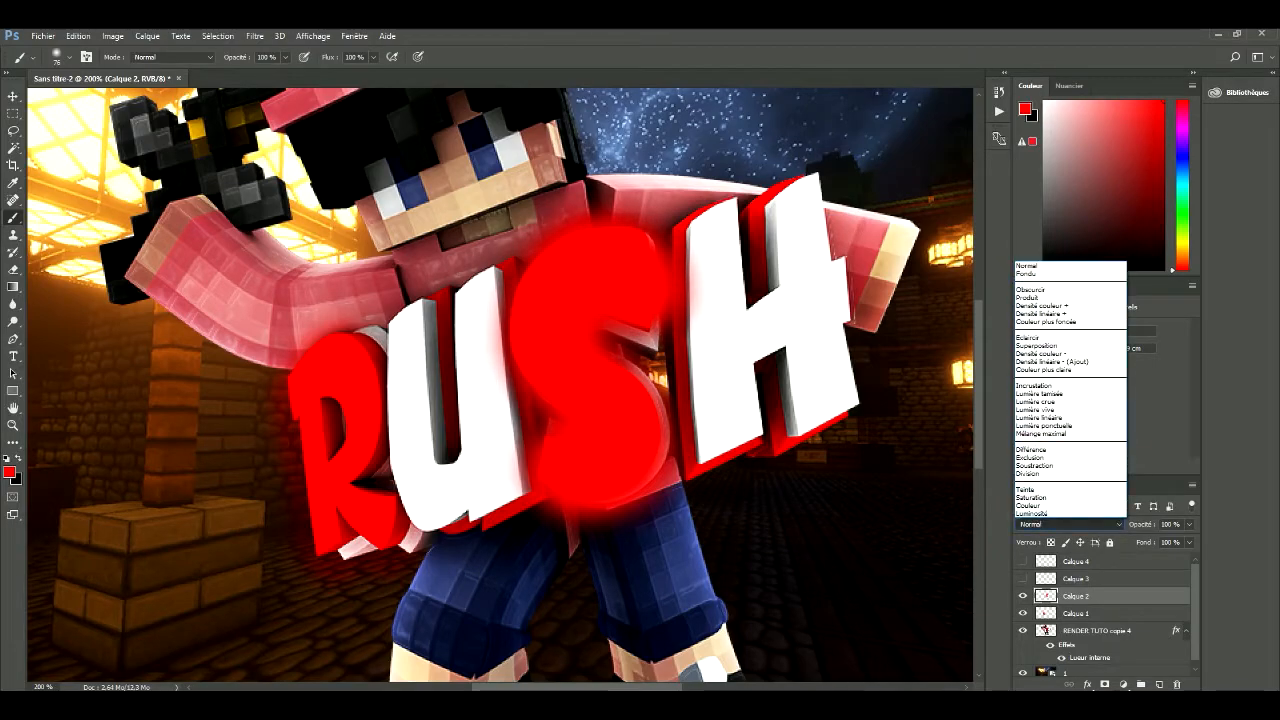
pyautogui.click(1050, 386)
pyautogui.click(1190, 525)
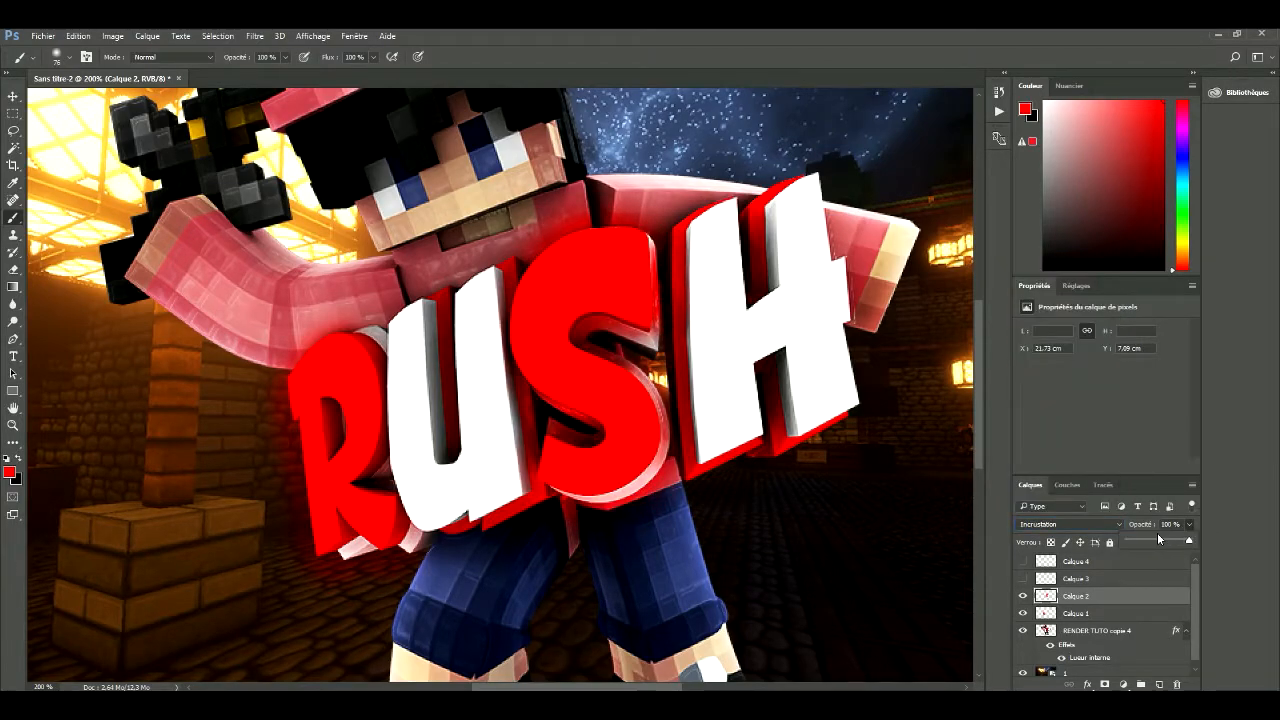
pyautogui.moveTo(1188, 540); pyautogui.dragTo(1151, 540)
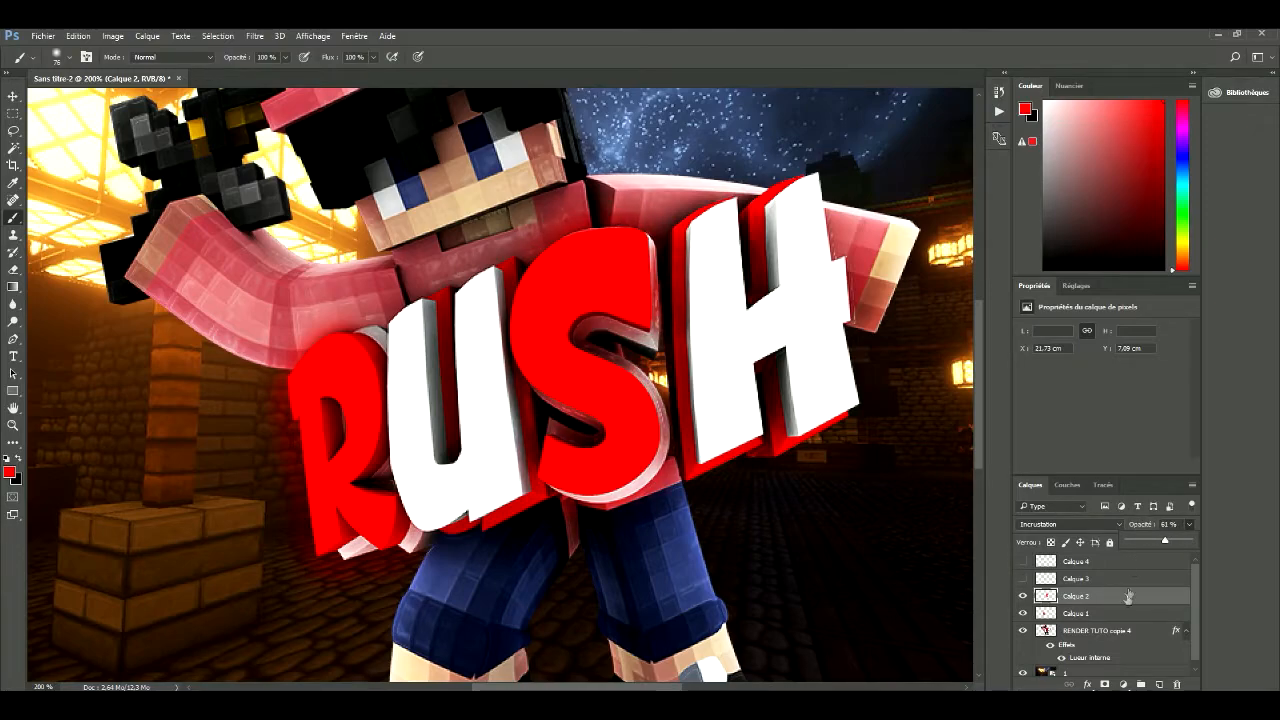
# Make Calque 3 visible and active, and paint red along the edges of the letter H with a 23 px brush
pyautogui.click(1090, 578)
pyautogui.click(1022, 578)
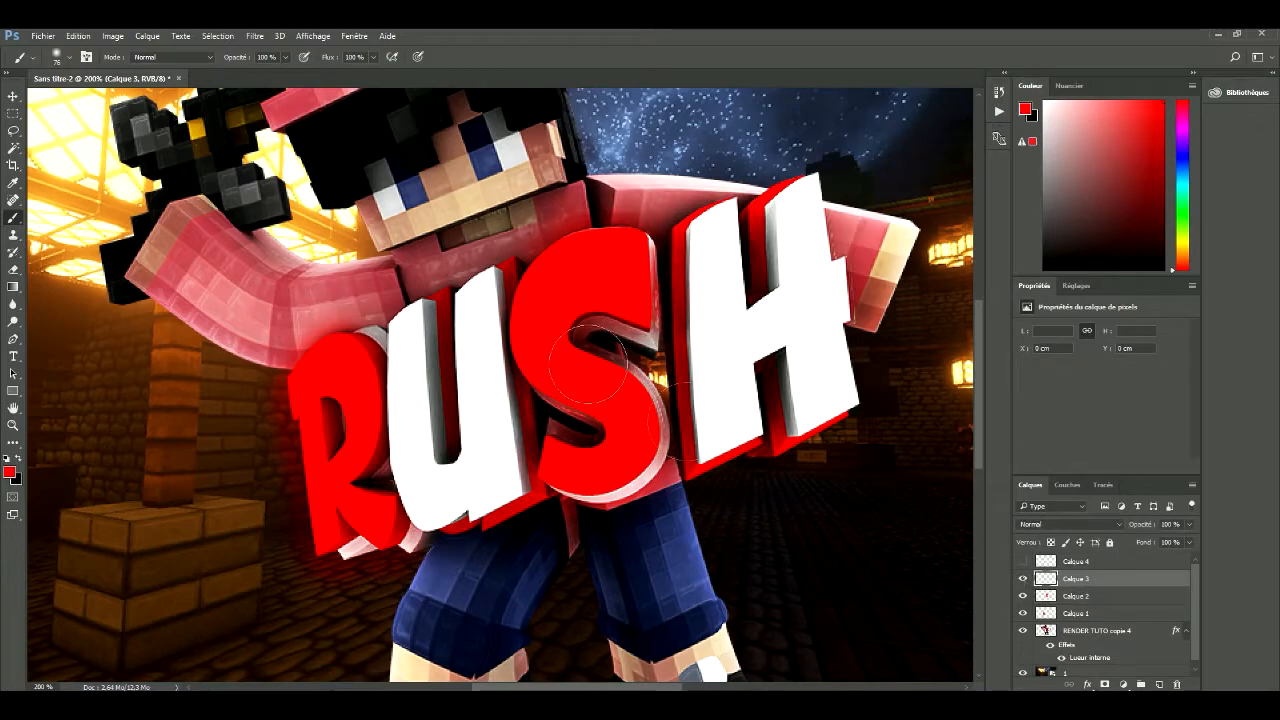
pyautogui.click(66, 57)
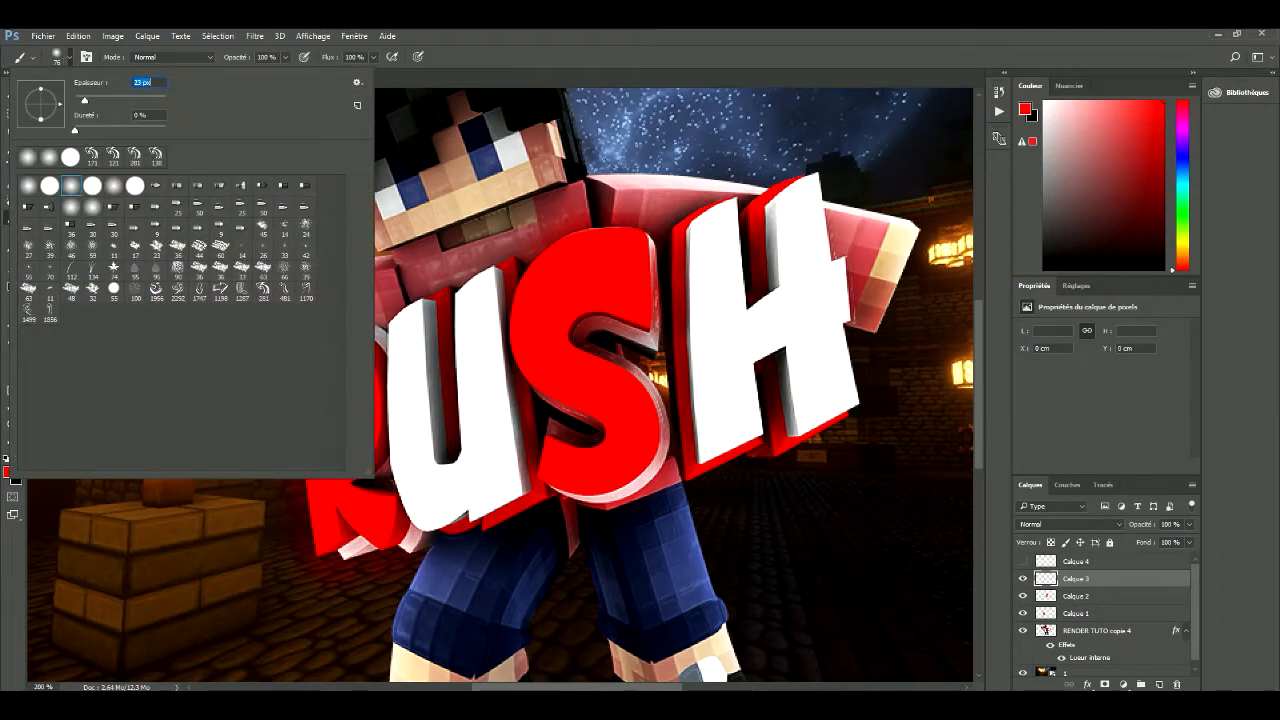
pyautogui.moveTo(790, 184)
pyautogui.mouseDown()
pyautogui.moveTo(767, 275)
pyautogui.moveTo(757, 279)
pyautogui.moveTo(748, 222)
pyautogui.moveTo(756, 196)
pyautogui.moveTo(692, 232)
pyautogui.moveTo(678, 465)
pyautogui.moveTo(752, 440)
pyautogui.moveTo(770, 372)
pyautogui.moveTo(769, 428)
pyautogui.moveTo(790, 446)
pyautogui.moveTo(842, 412)
pyautogui.mouseUp()
# Set Calque 3's blend mode to Incrustation and its opacity to 58 %
pyautogui.click(1068, 524)
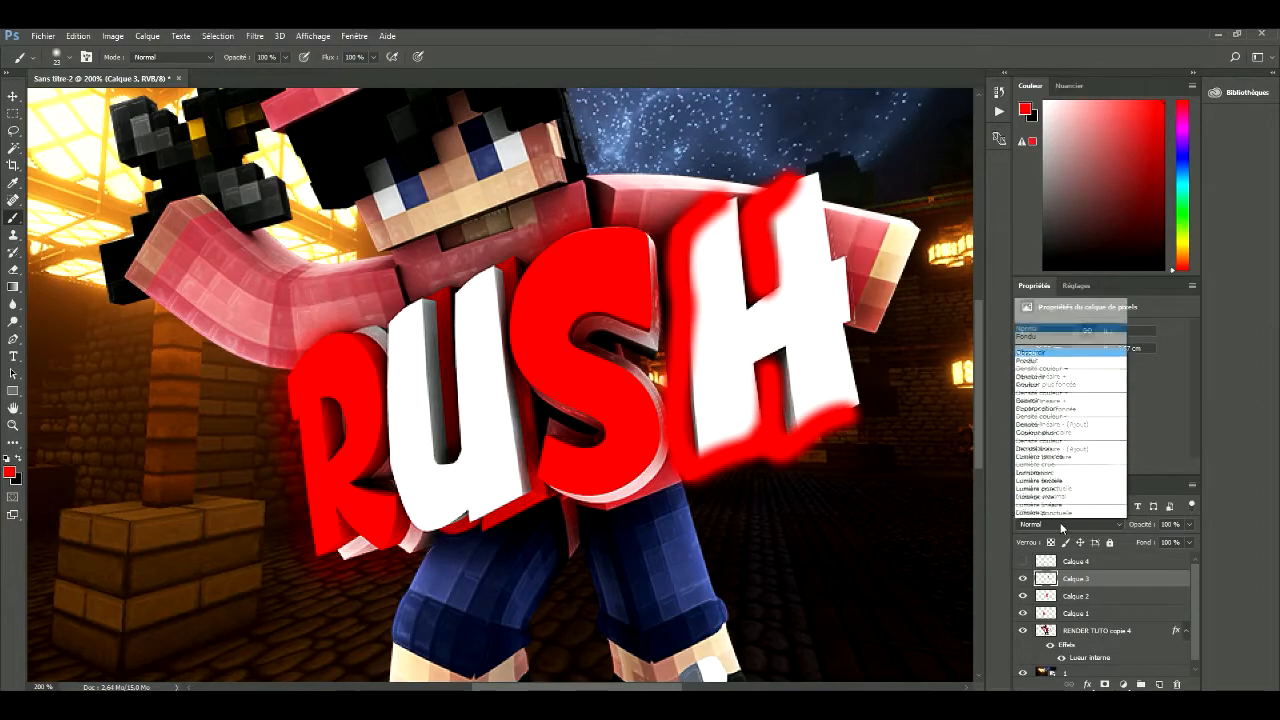
pyautogui.click(1060, 390)
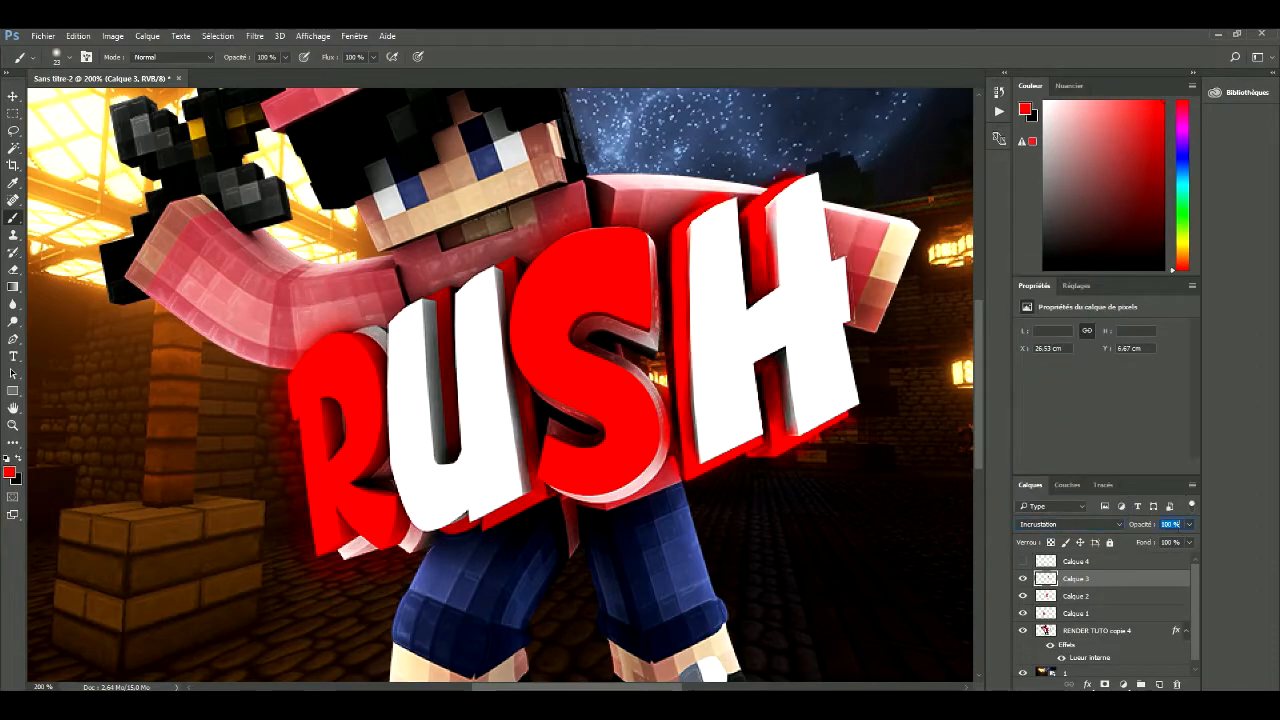
pyautogui.click(1191, 525)
pyautogui.moveTo(1148, 542); pyautogui.dragTo(1162, 540)
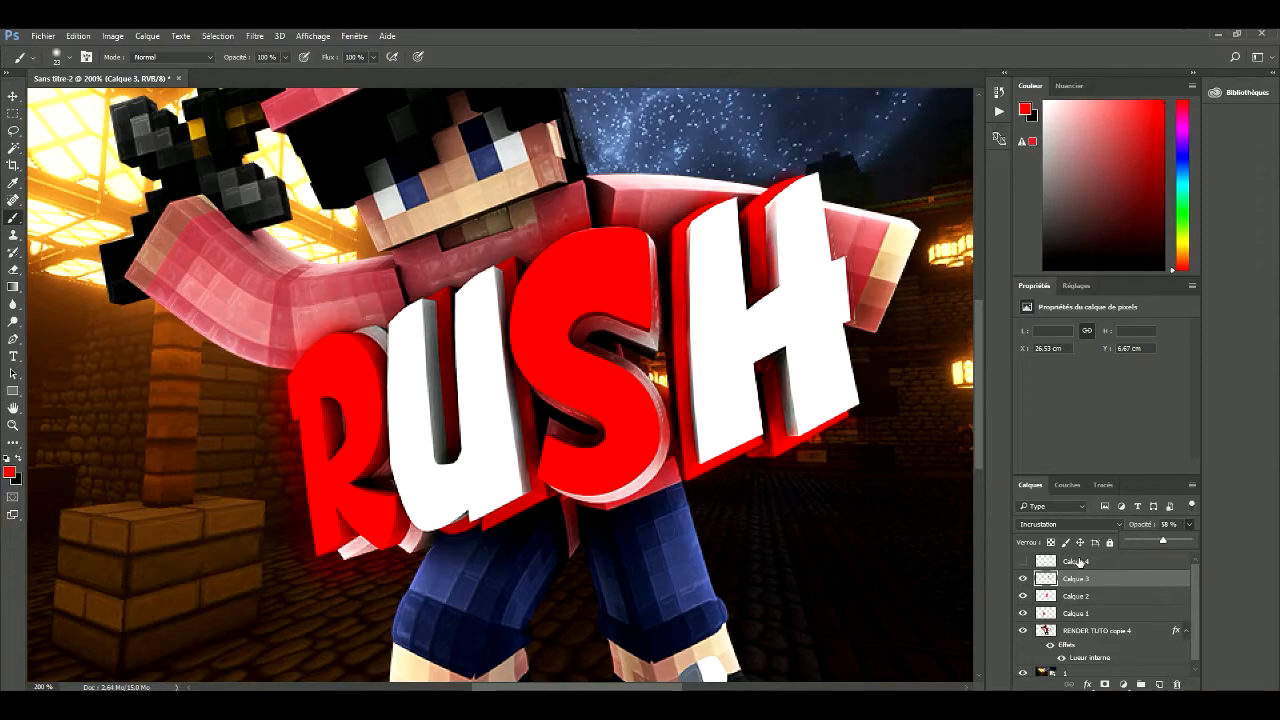
# Make Calque 4 visible and active, and paint red along the inner, right and lower edges of the letter U
pyautogui.click(1077, 562)
pyautogui.click(1022, 561)
pyautogui.moveTo(438, 302); pyautogui.dragTo(464, 454)
pyautogui.moveTo(521, 263); pyautogui.dragTo(514, 295)
pyautogui.moveTo(524, 390)
pyautogui.mouseDown()
pyautogui.moveTo(527, 470)
pyautogui.moveTo(508, 515)
pyautogui.moveTo(446, 535)
pyautogui.mouseUp()
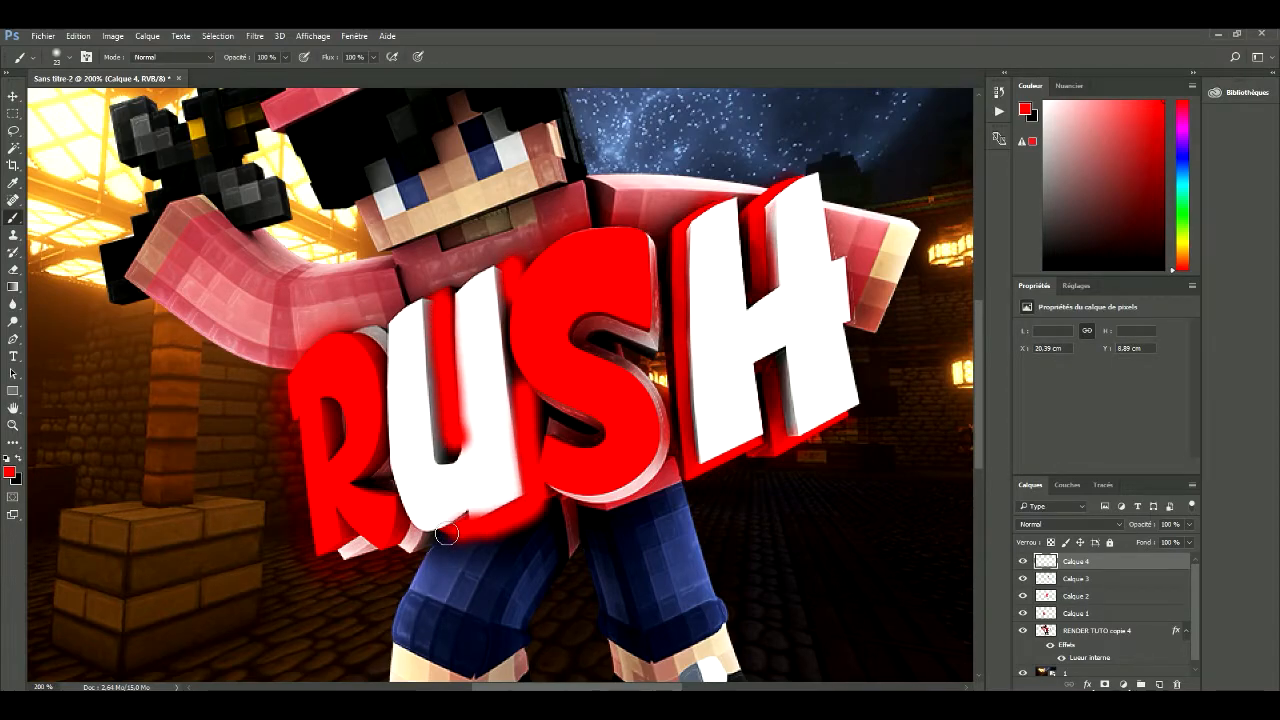
# Set Calque 4's blend mode to Incrustation and its opacity to 53 %
pyautogui.click(1028, 525)
pyautogui.click(1040, 389)
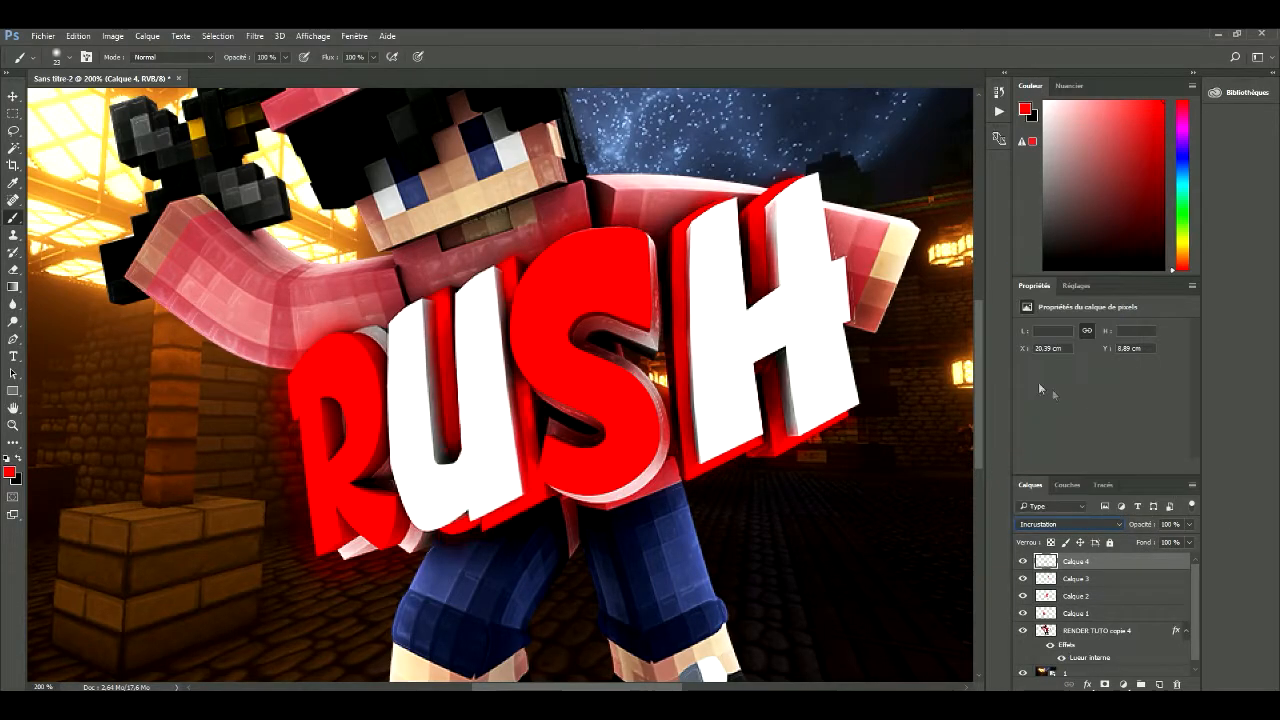
pyautogui.click(1189, 525)
pyautogui.moveTo(1191, 540)
pyautogui.mouseDown()
pyautogui.moveTo(1149, 537)
pyautogui.moveTo(1160, 543)
pyautogui.mouseUp()
pyautogui.hotkey('ctrl', '1')
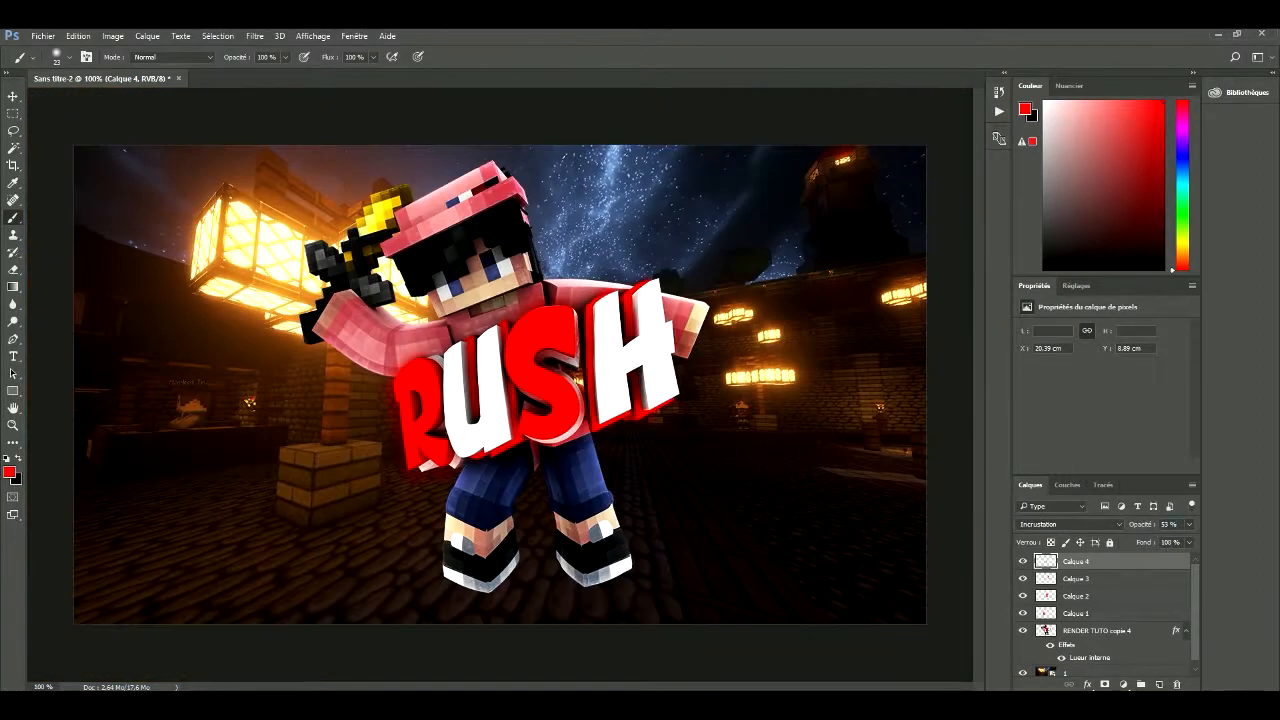
# Switch to the Move tool and merge layers Calque 1 to Calque 4 into one layer
pyautogui.click(6, 98)
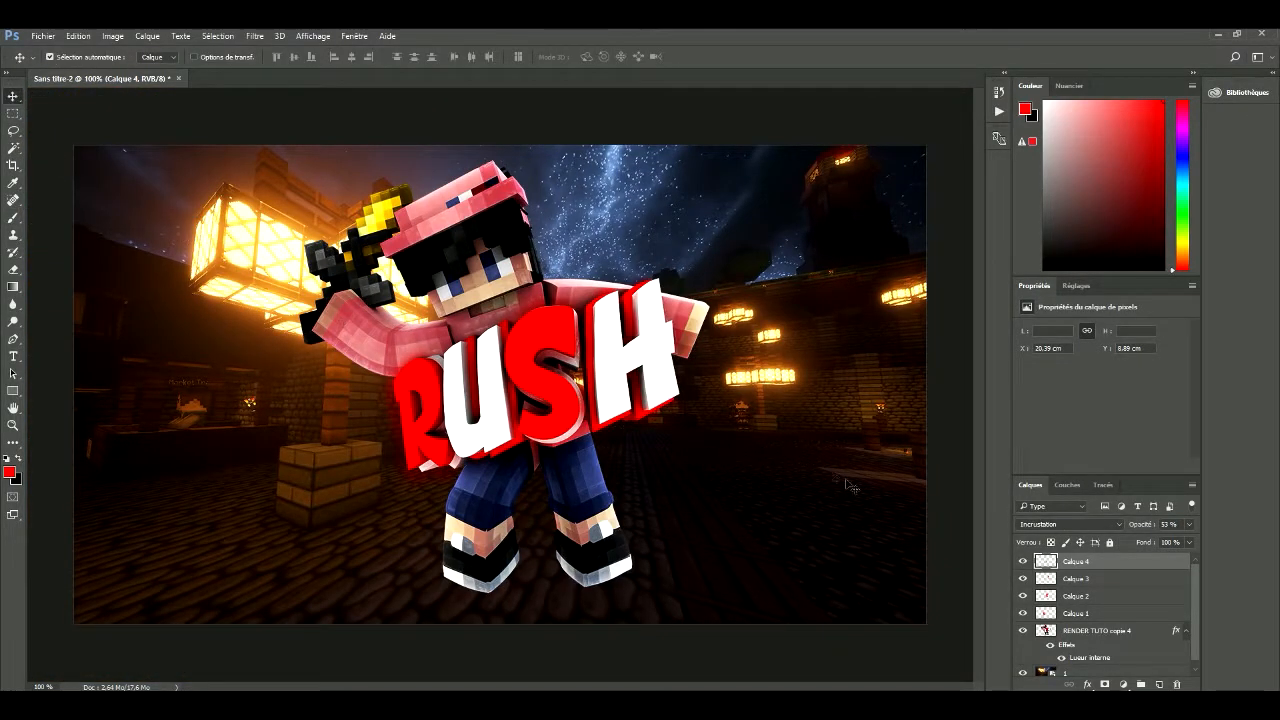
pyautogui.click(50, 57)
pyautogui.keyDown('shift'); pyautogui.click(1090, 613); pyautogui.keyUp('shift')
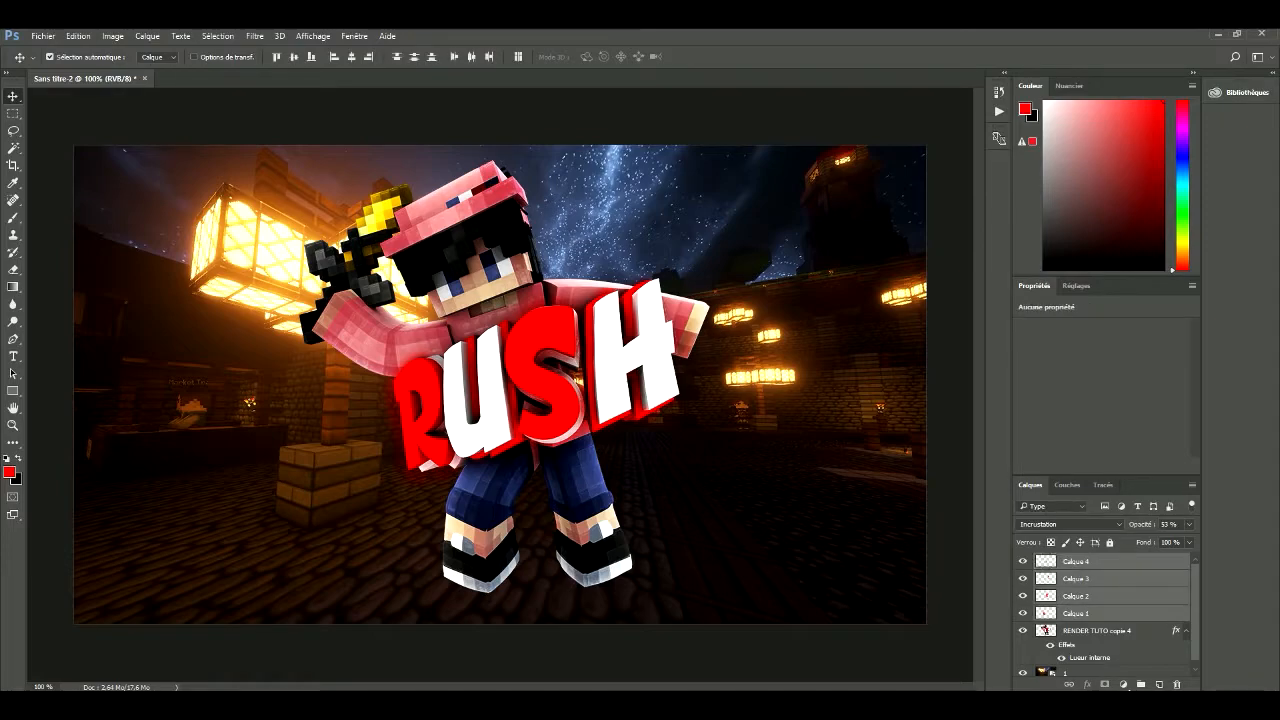
pyautogui.hotkey('ctrl', 'e')
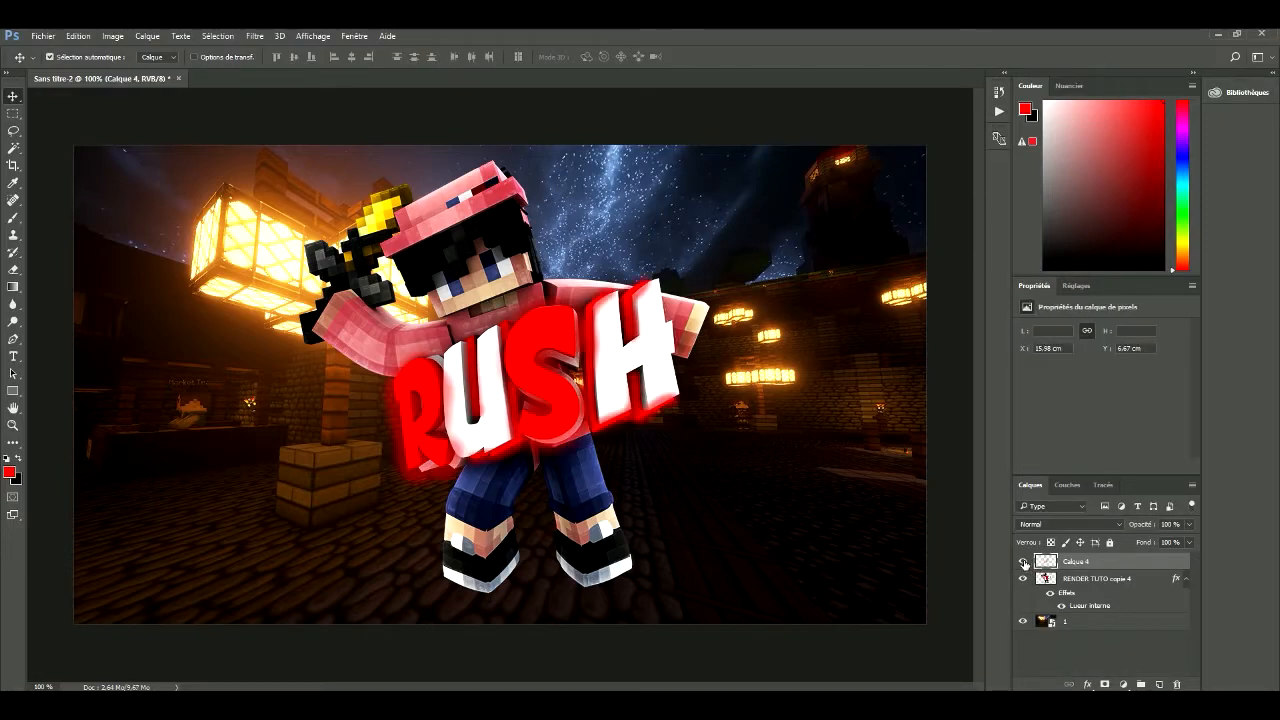
# Lower the merged glow layer's opacity to 52 % and compare the image with the layer hidden and shown
pyautogui.click(1190, 525)
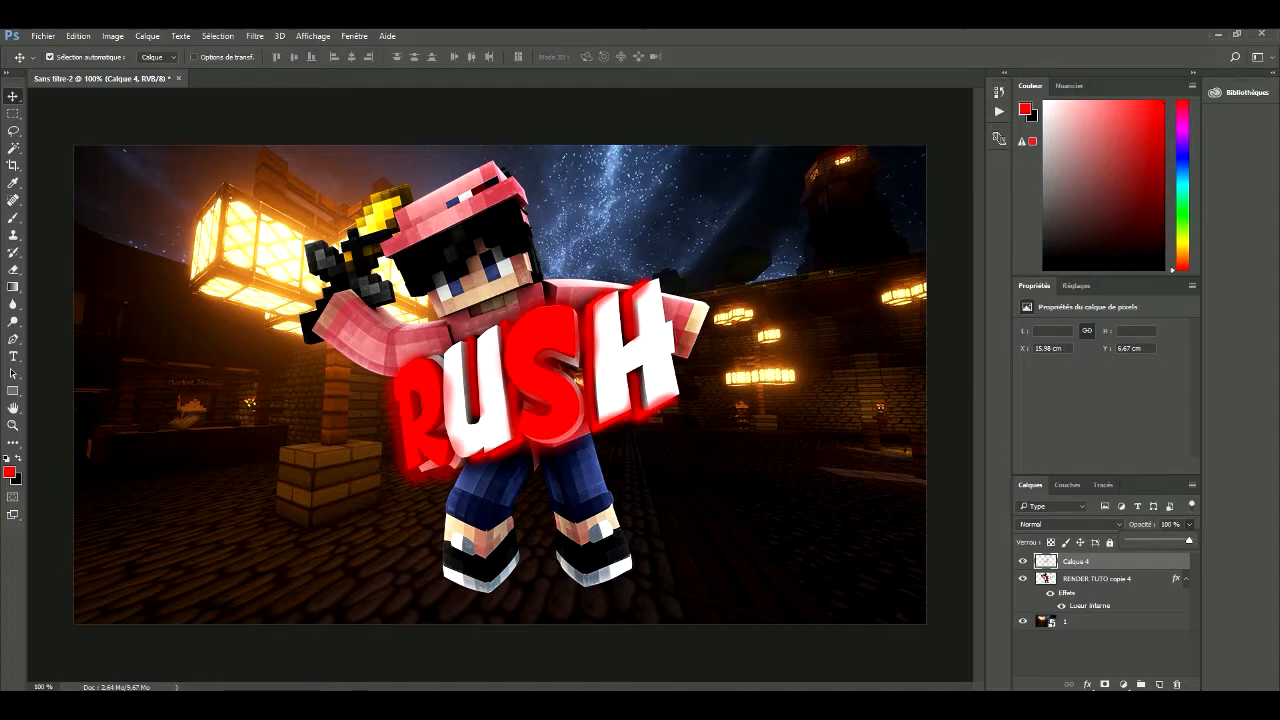
pyautogui.moveTo(1189, 540); pyautogui.dragTo(1143, 540)
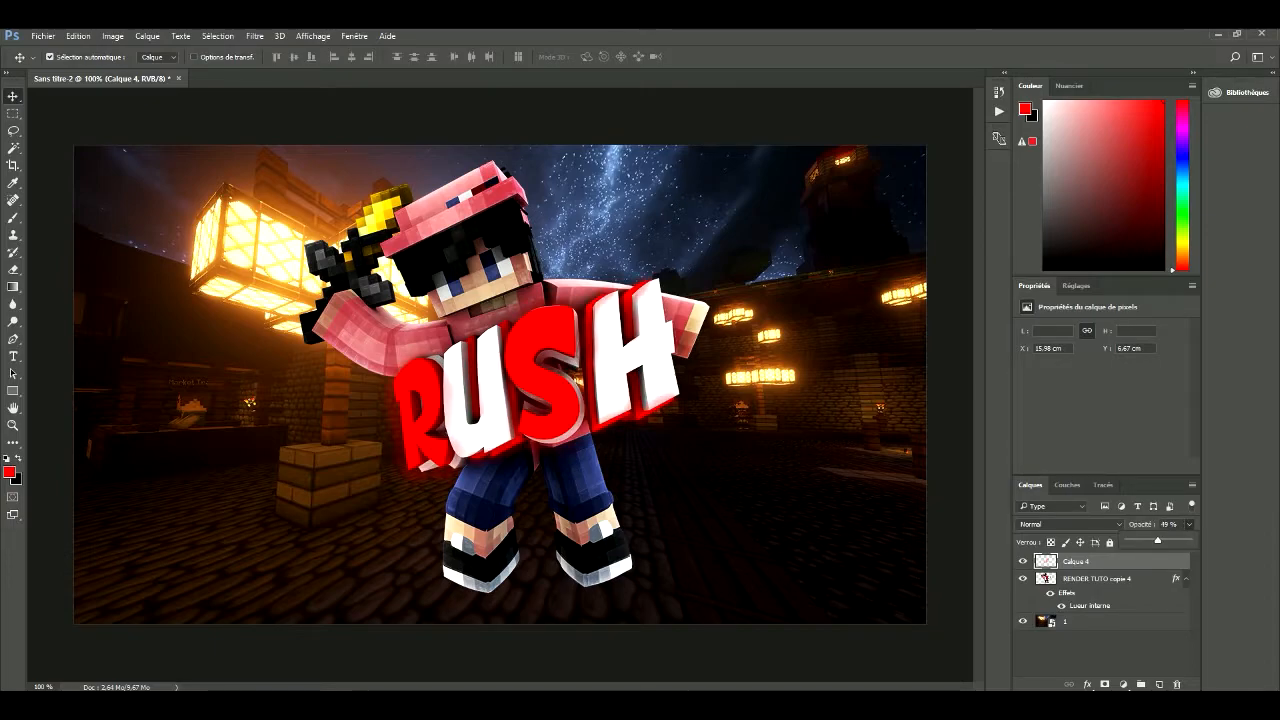
pyautogui.moveTo(1158, 540); pyautogui.dragTo(1160, 540)
pyautogui.click(1022, 563)
pyautogui.click(1022, 563)
pyautogui.click(1022, 563)
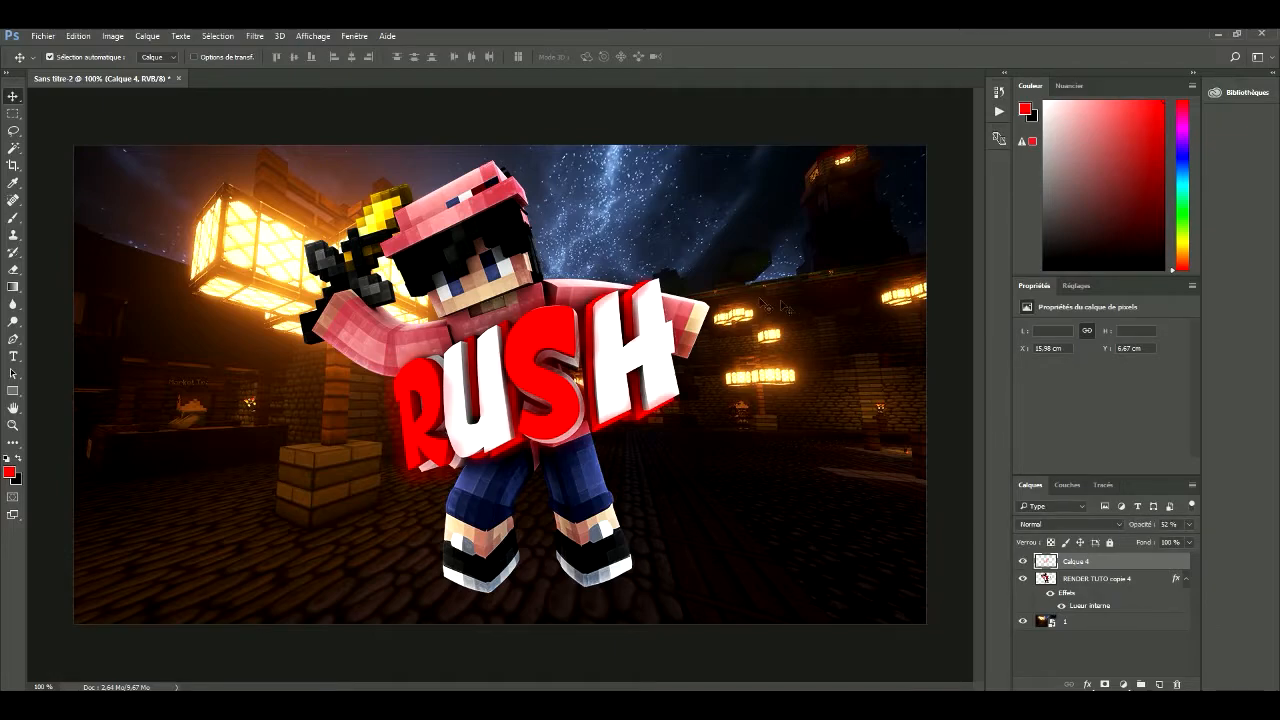
# Open the HNZ Pack PSD from the desktop's folders, leaving its missing fonts unresolved
pyautogui.click(43, 36)
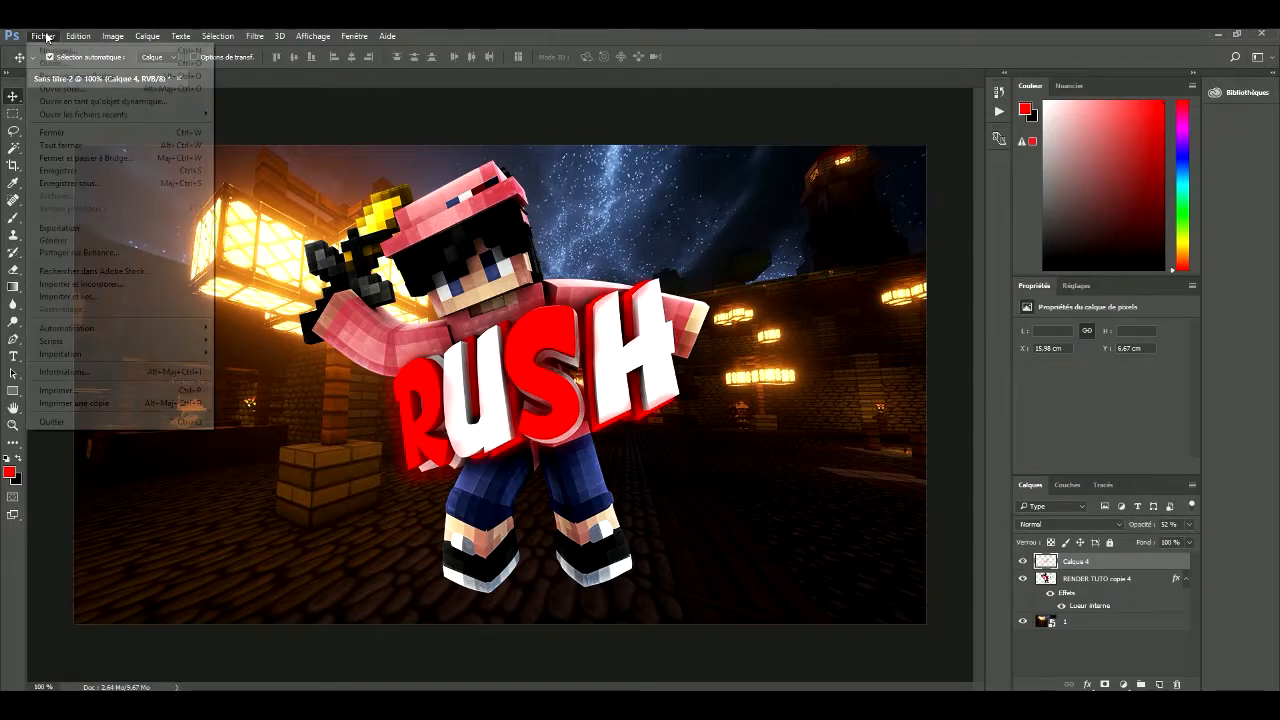
pyautogui.click(48, 60)
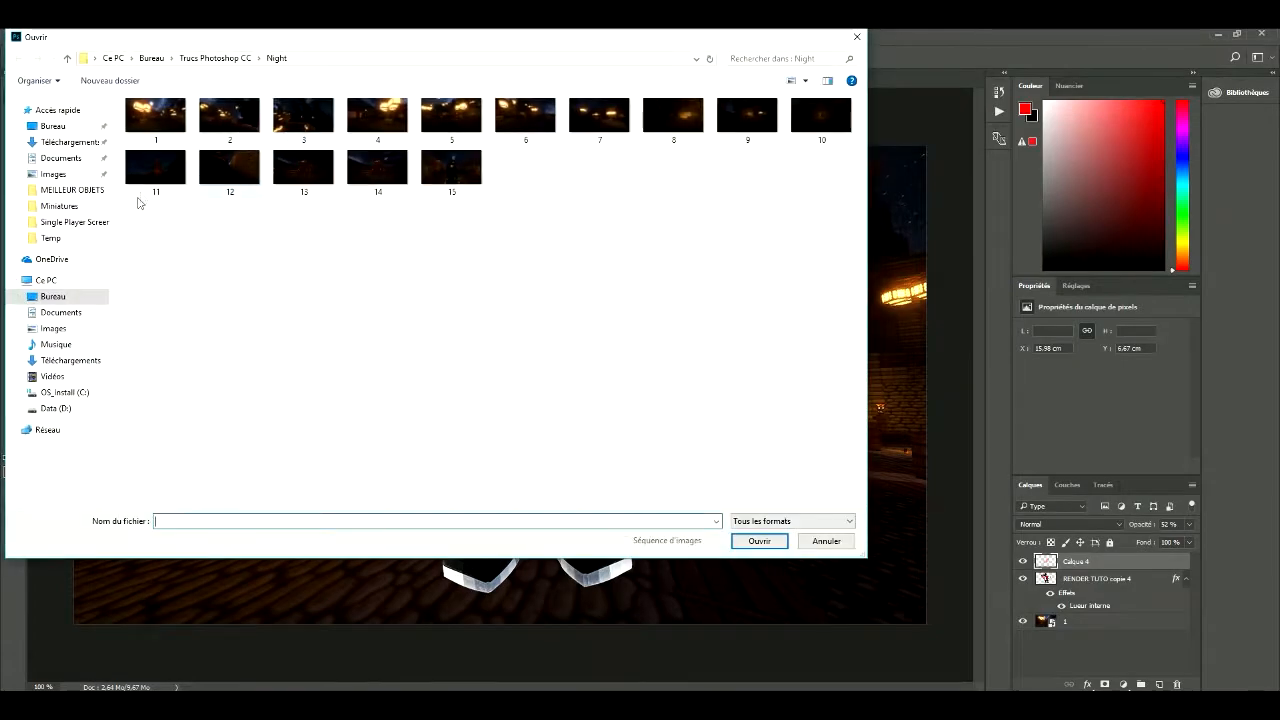
pyautogui.click(53, 296)
pyautogui.doubleClick(180, 318)
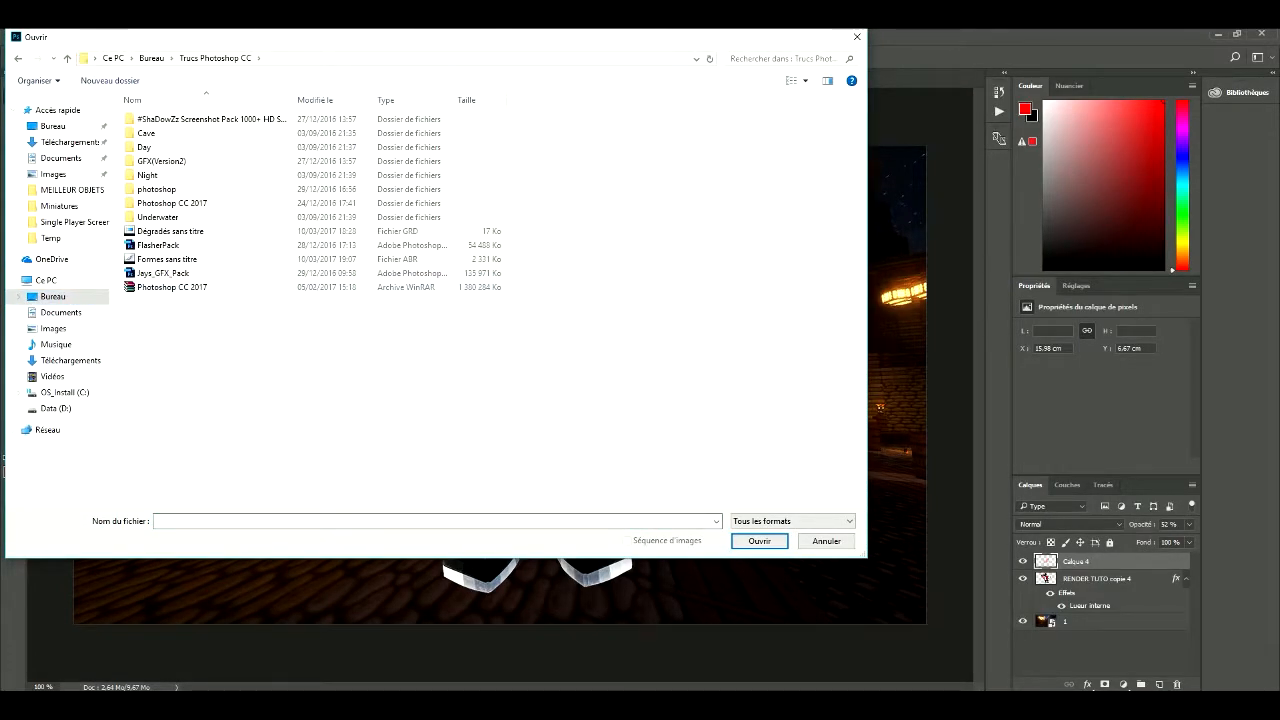
pyautogui.click(93, 298)
pyautogui.scroll(-3, 323, 335)
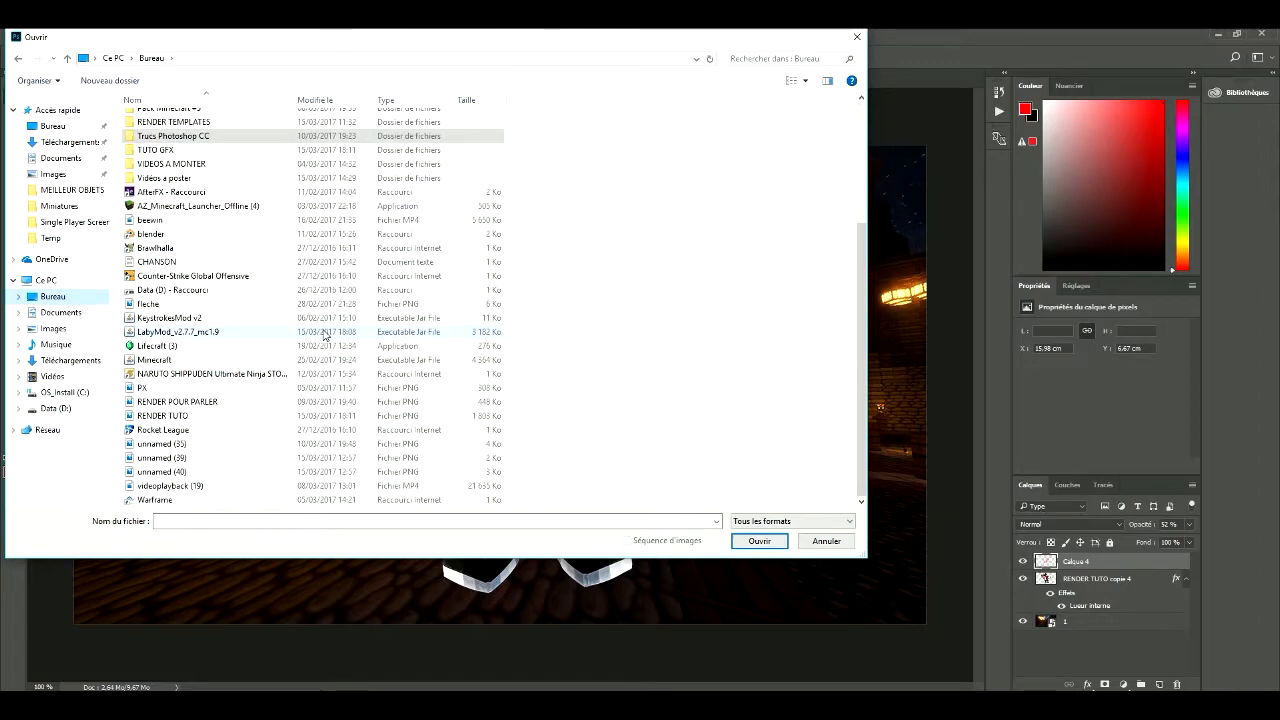
pyautogui.scroll(5, 324, 334)
pyautogui.doubleClick(190, 190)
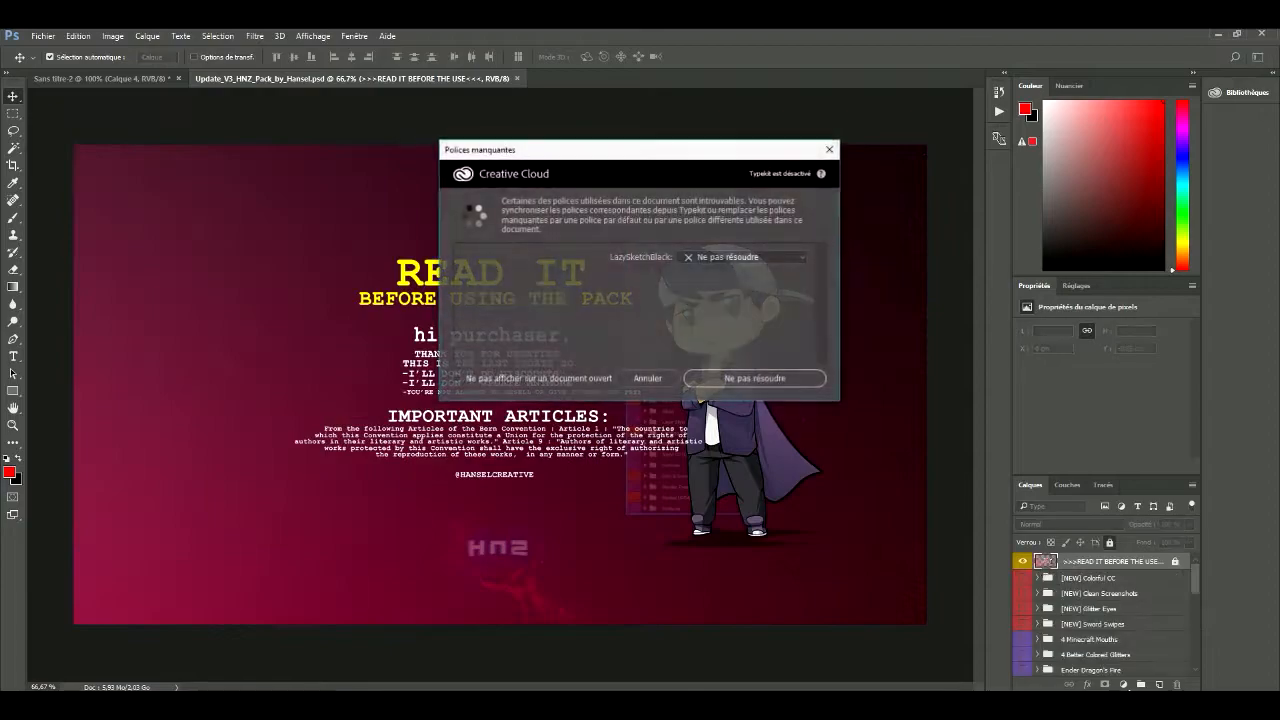
pyautogui.press('Return')
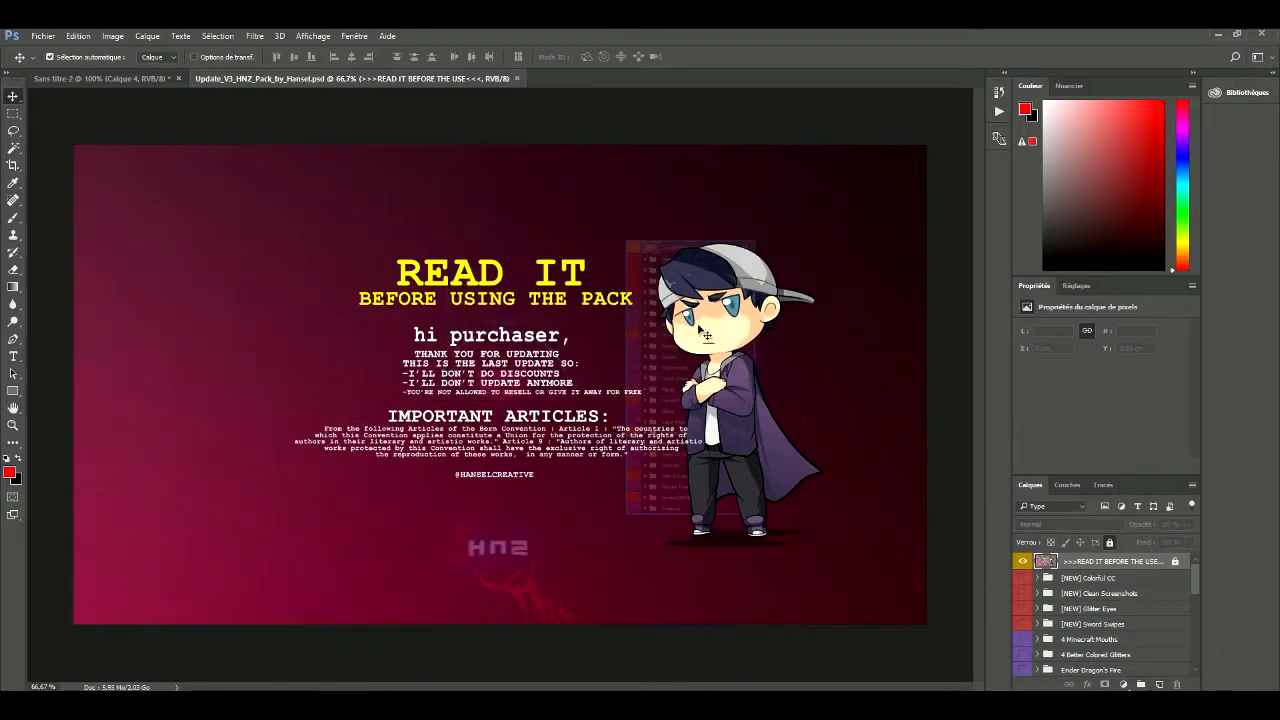
# Hide the READ IT BEFORE THE USE layer and enlarge the layer list to show more of the pack's folders
pyautogui.click(1022, 561)
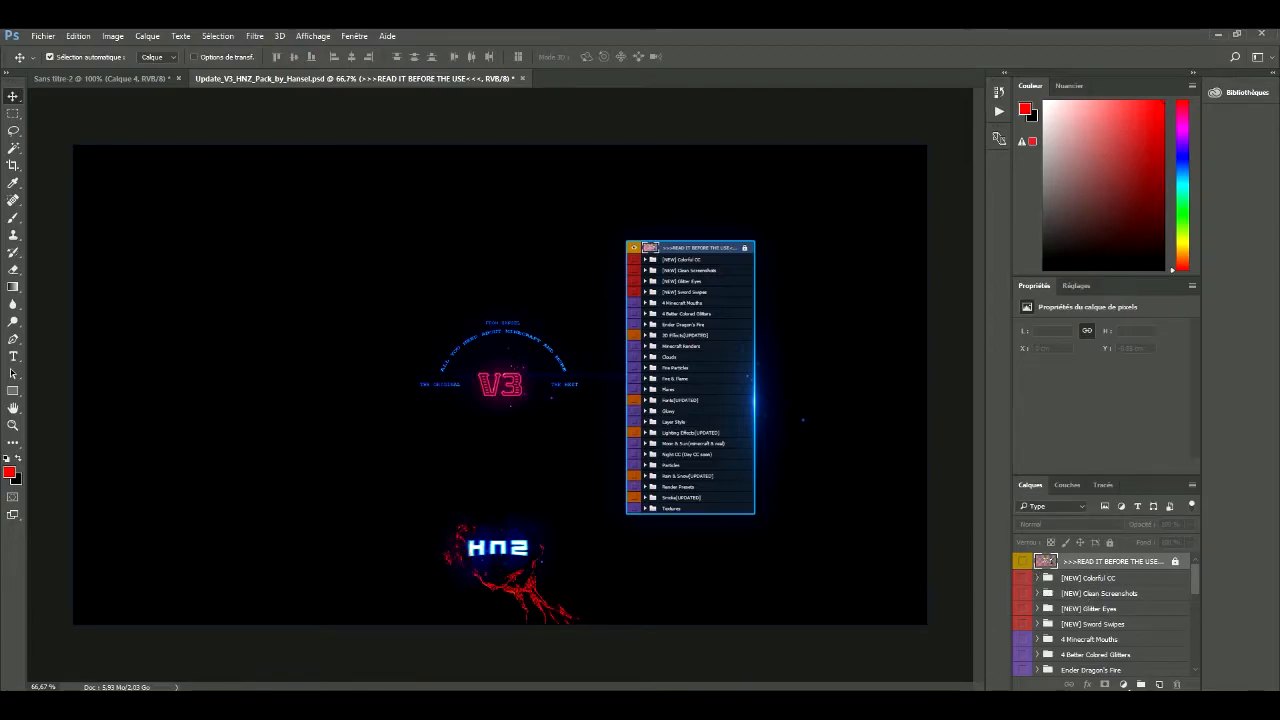
pyautogui.scroll(-10, 1033, 583)
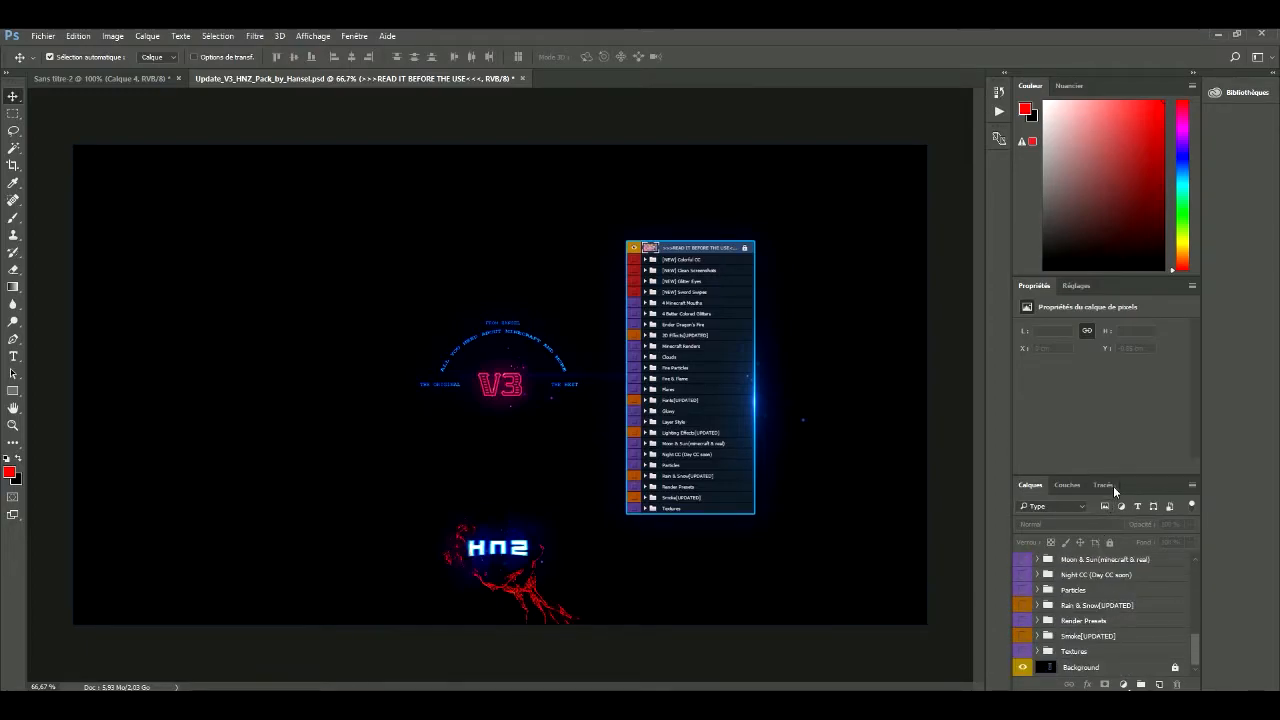
pyautogui.moveTo(1122, 485)
pyautogui.mouseDown()
pyautogui.moveTo(1106, 459)
pyautogui.moveTo(1128, 478)
pyautogui.mouseUp()
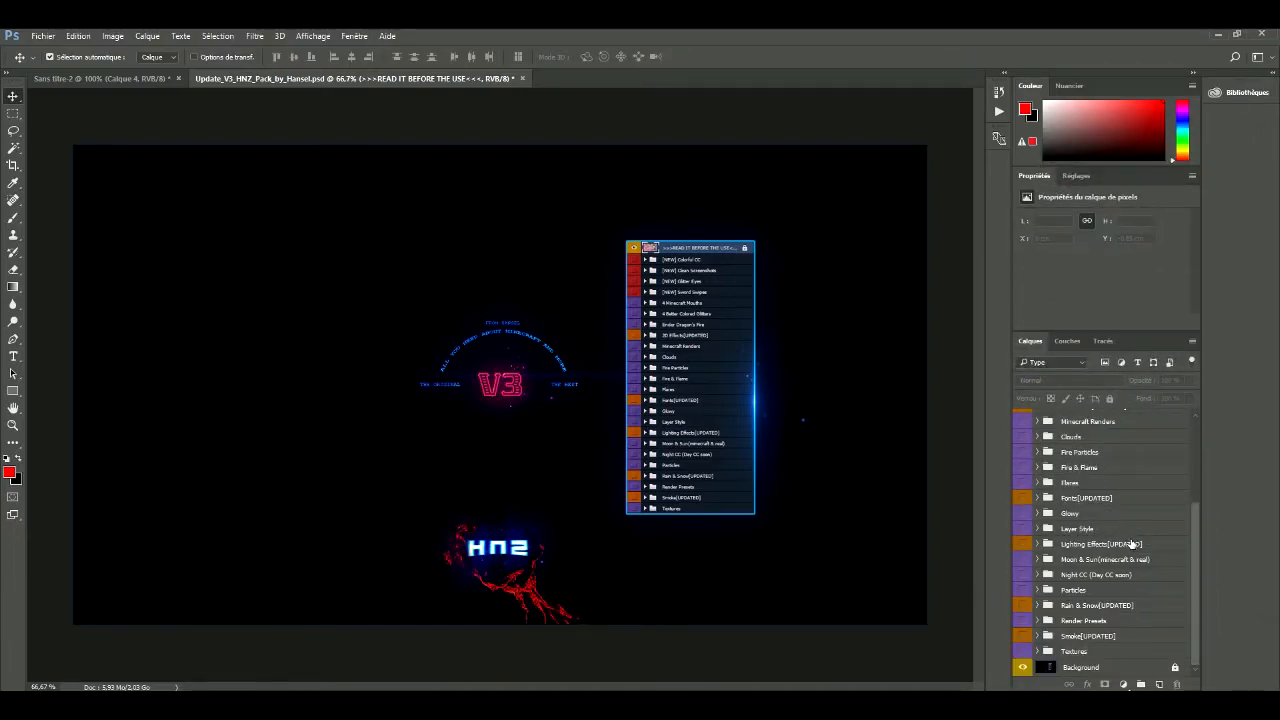
pyautogui.scroll(2, 1129, 530)
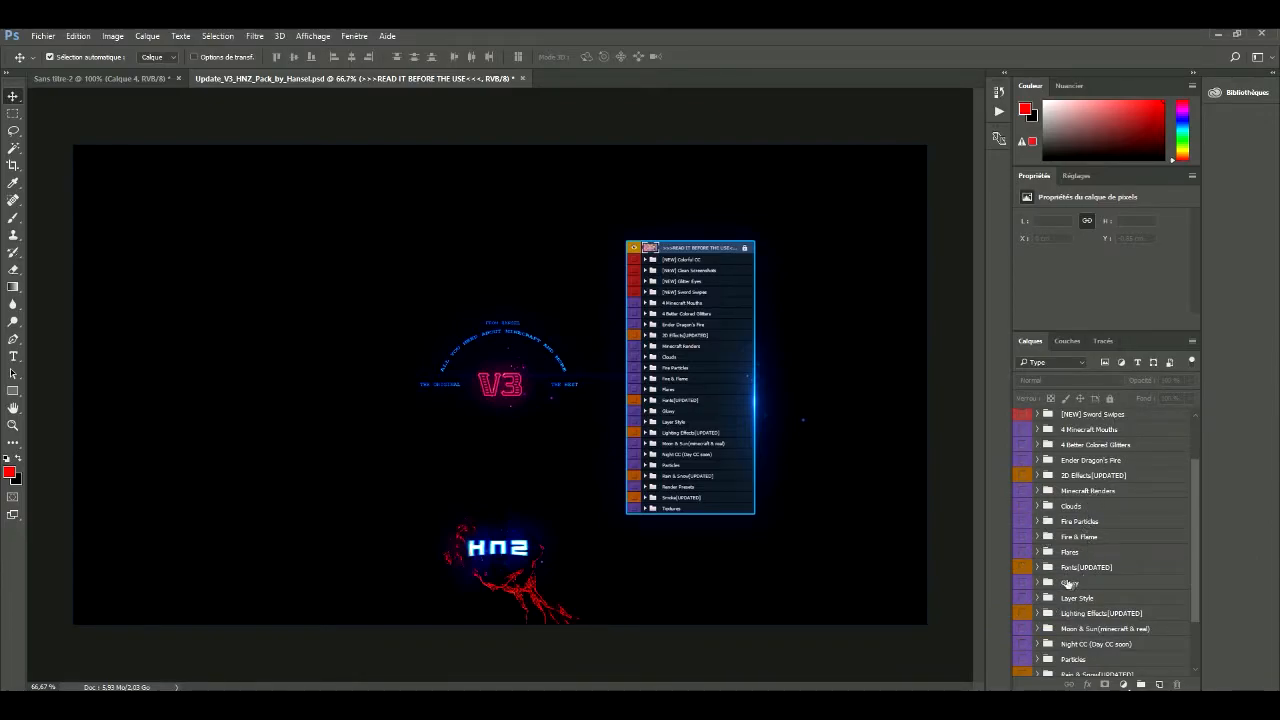
# Look into the Flares and Fire & Flame folders and preview several flame layers, including the [NEW] ones, 2 and 3
pyautogui.click(1037, 552)
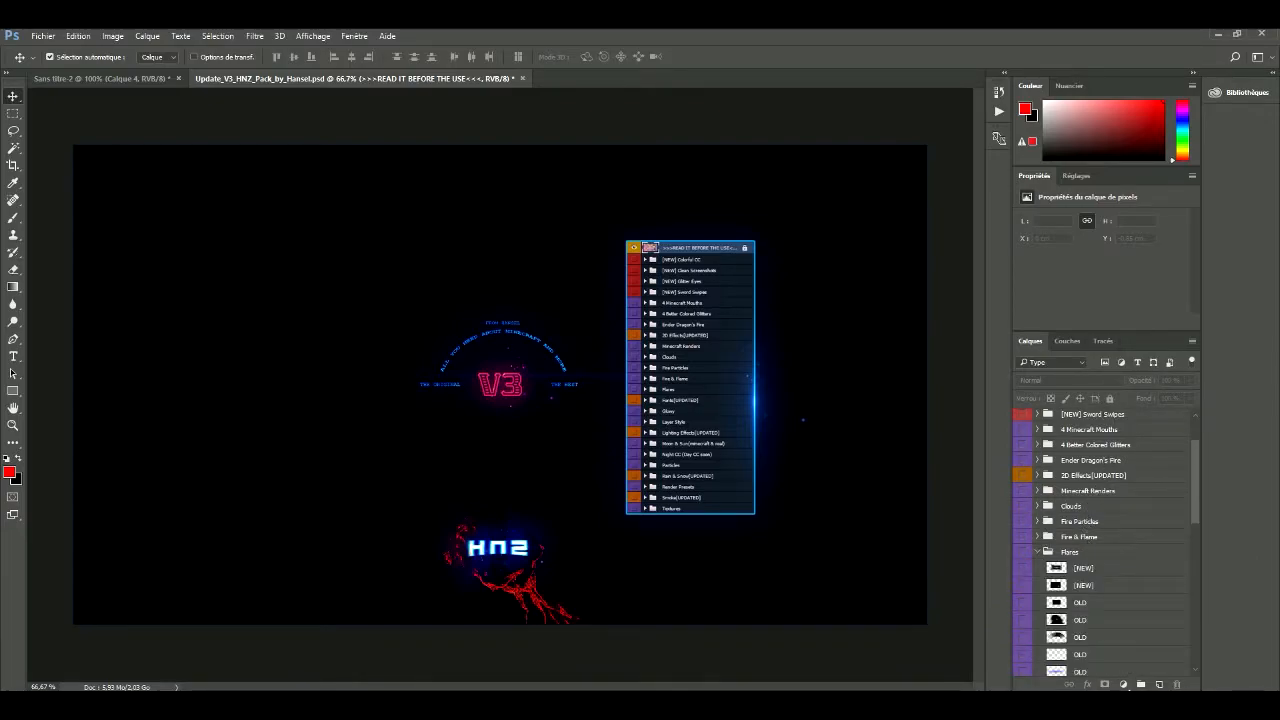
pyautogui.click(1022, 568)
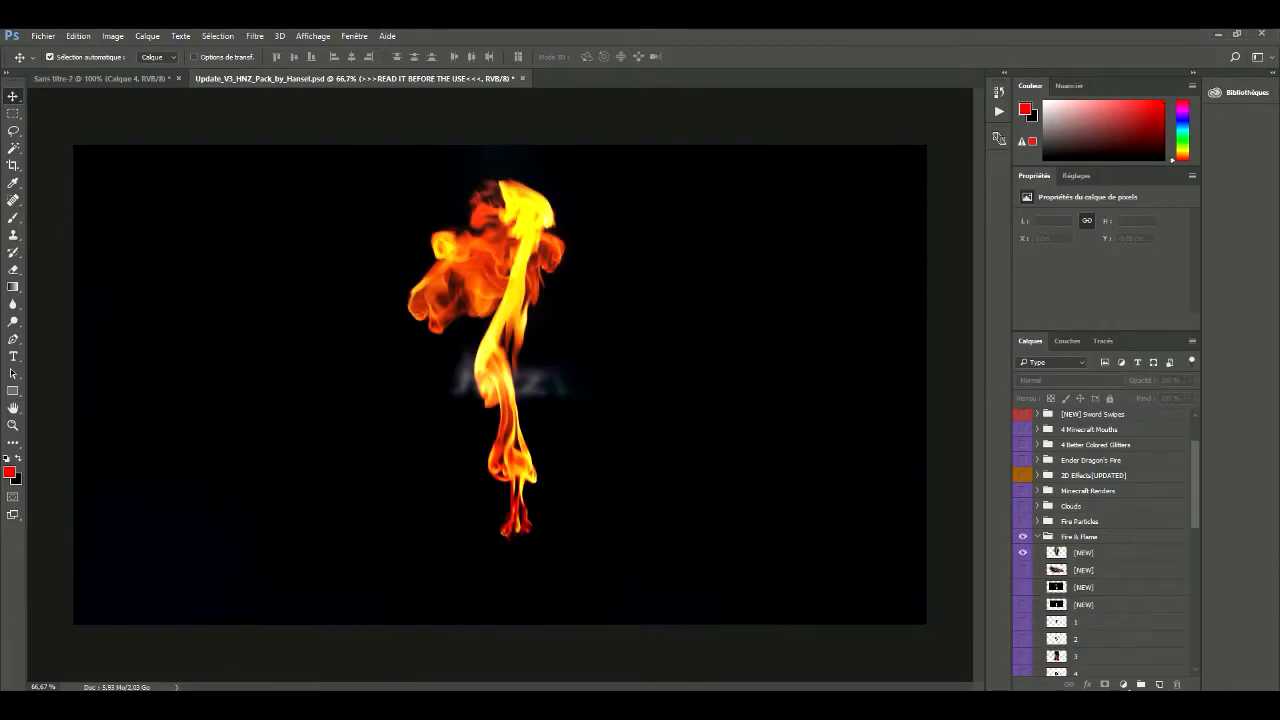
pyautogui.click(1022, 553)
pyautogui.click(1022, 588)
pyautogui.click(1022, 588)
pyautogui.click(1076, 656)
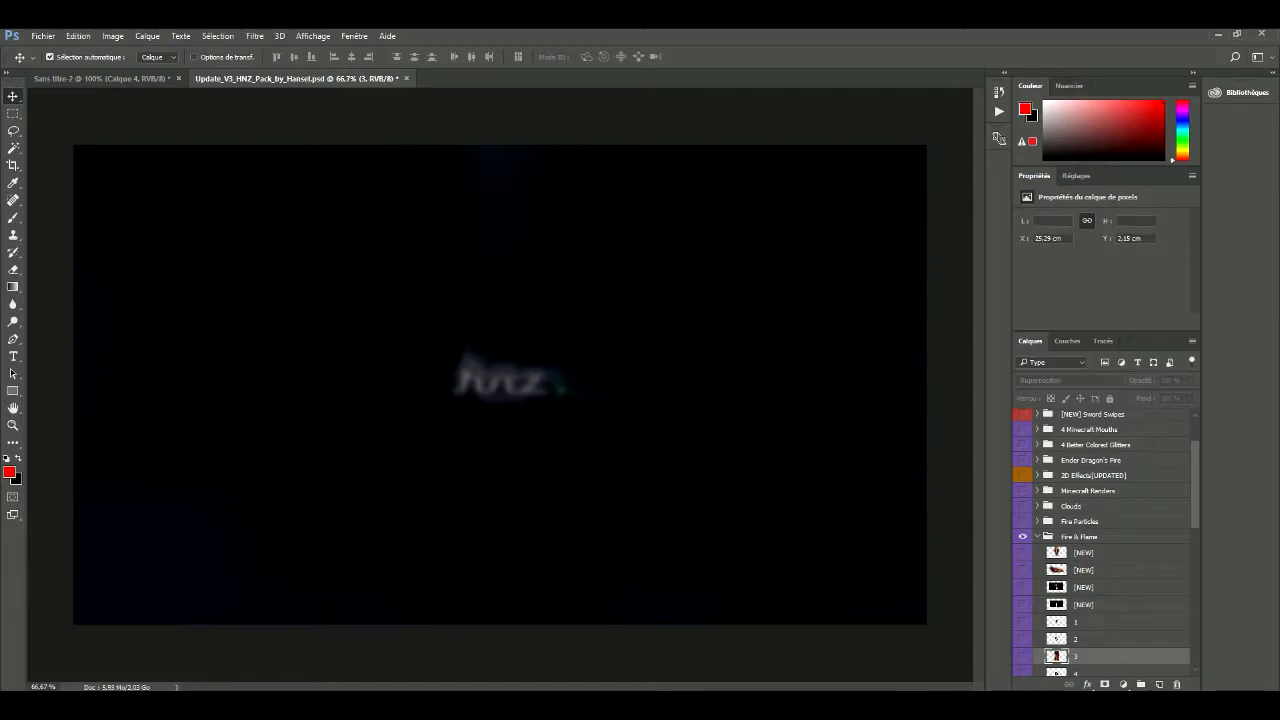
pyautogui.click(1076, 639)
pyautogui.click(1022, 656)
pyautogui.click(1022, 656)
pyautogui.click(1022, 639)
pyautogui.click(1022, 639)
# Preview the remaining Fire & Flame layers, including 13 and 15, and hide and collapse the folder
pyautogui.scroll(-1, 1022, 639)
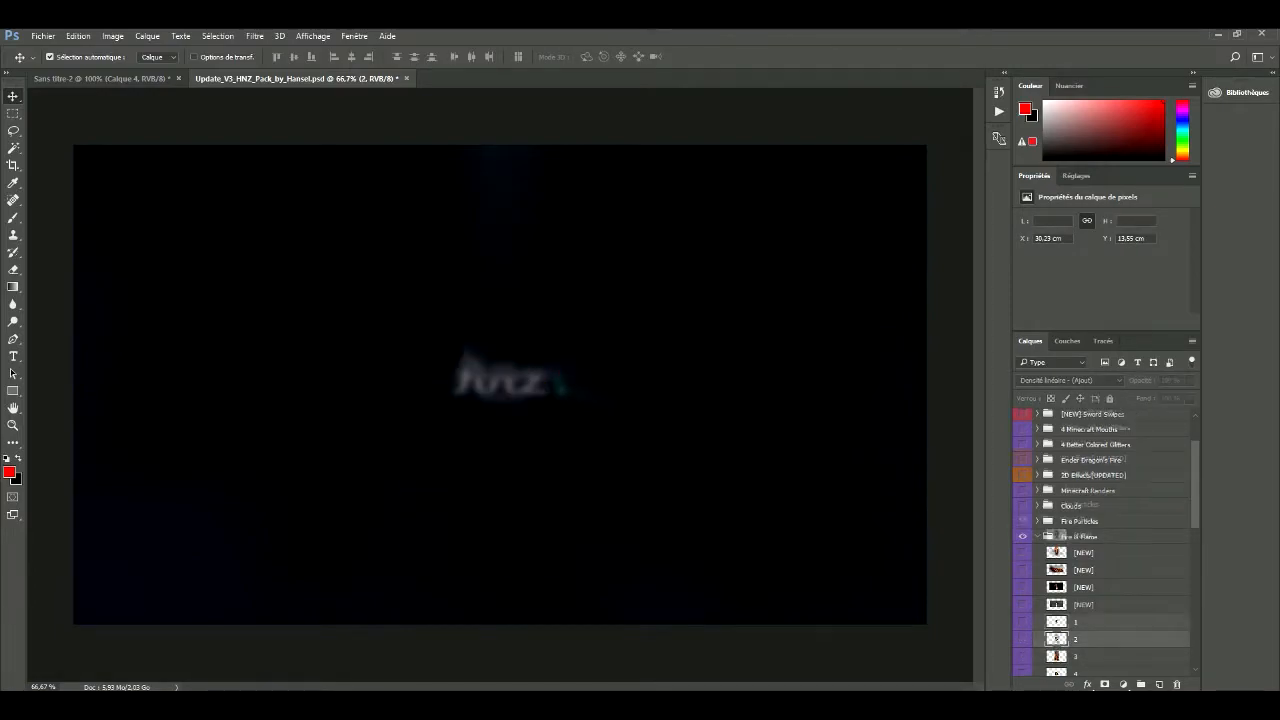
pyautogui.scroll(-7, 1022, 600)
pyautogui.click(1022, 587)
pyautogui.click(1022, 587)
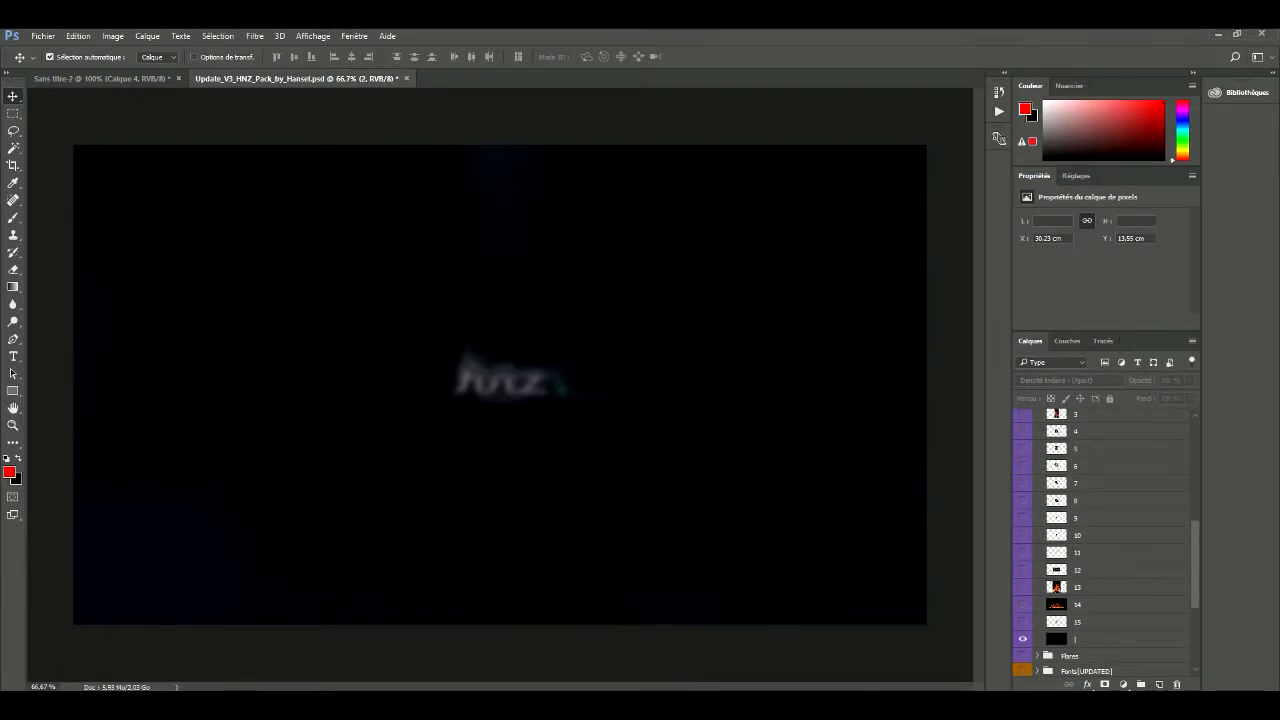
pyautogui.click(1022, 621)
pyautogui.click(1022, 621)
pyautogui.scroll(6, 1022, 590)
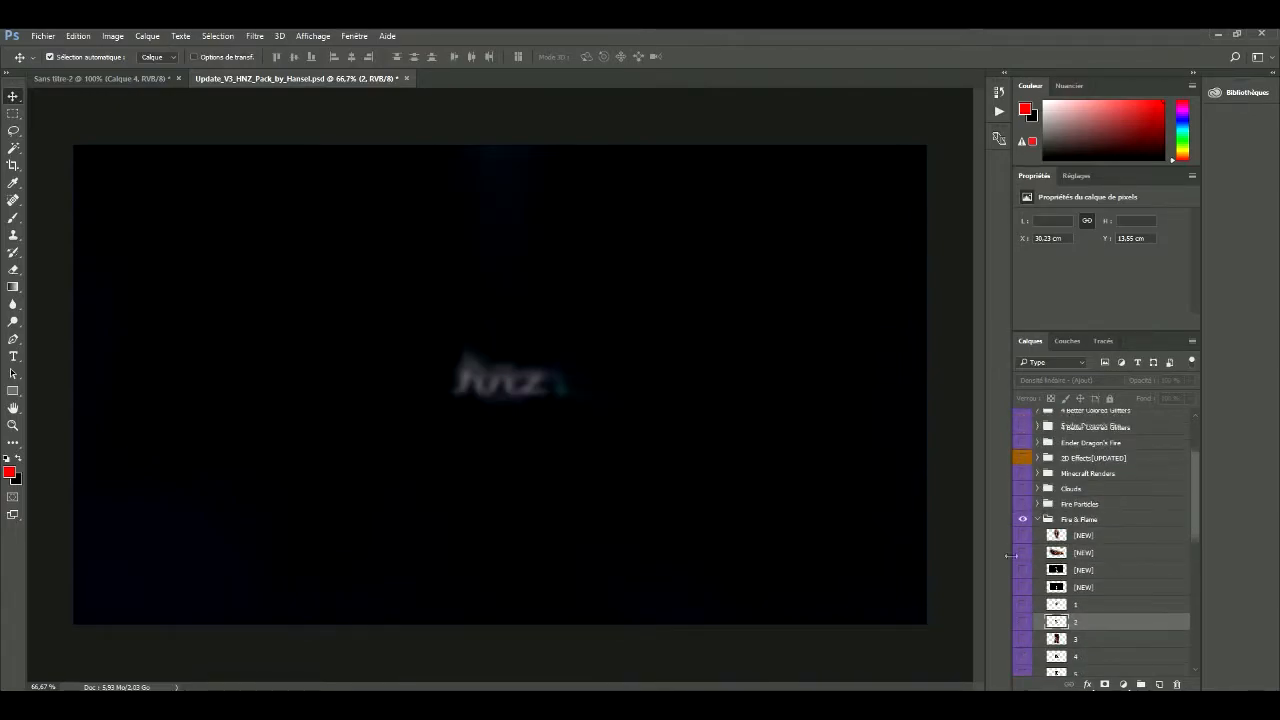
pyautogui.click(1022, 522)
pyautogui.click(1037, 525)
pyautogui.scroll(1, 1037, 526)
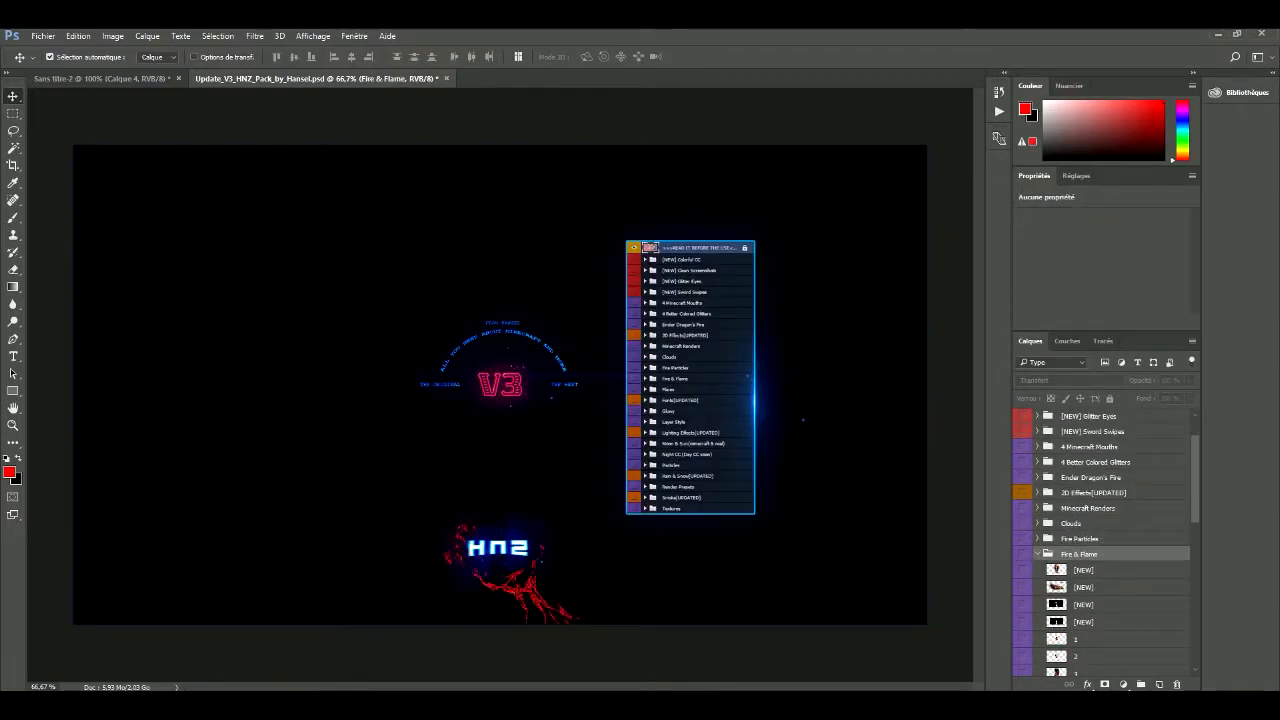
pyautogui.click(1037, 554)
# Expand the 2D Effects[UPDATED] folder and preview its [NEW] and BETTER Smoke layers
pyautogui.click(1093, 493)
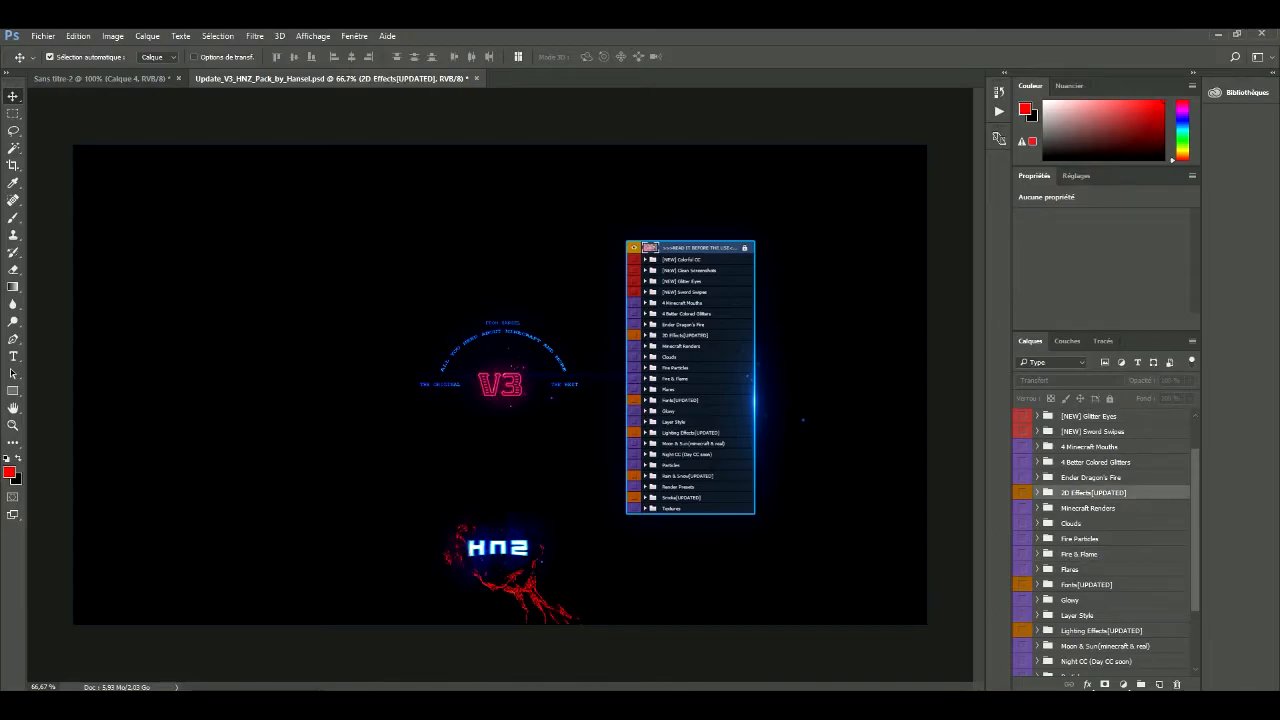
pyautogui.click(1037, 493)
pyautogui.click(1022, 526)
pyautogui.click(1022, 509)
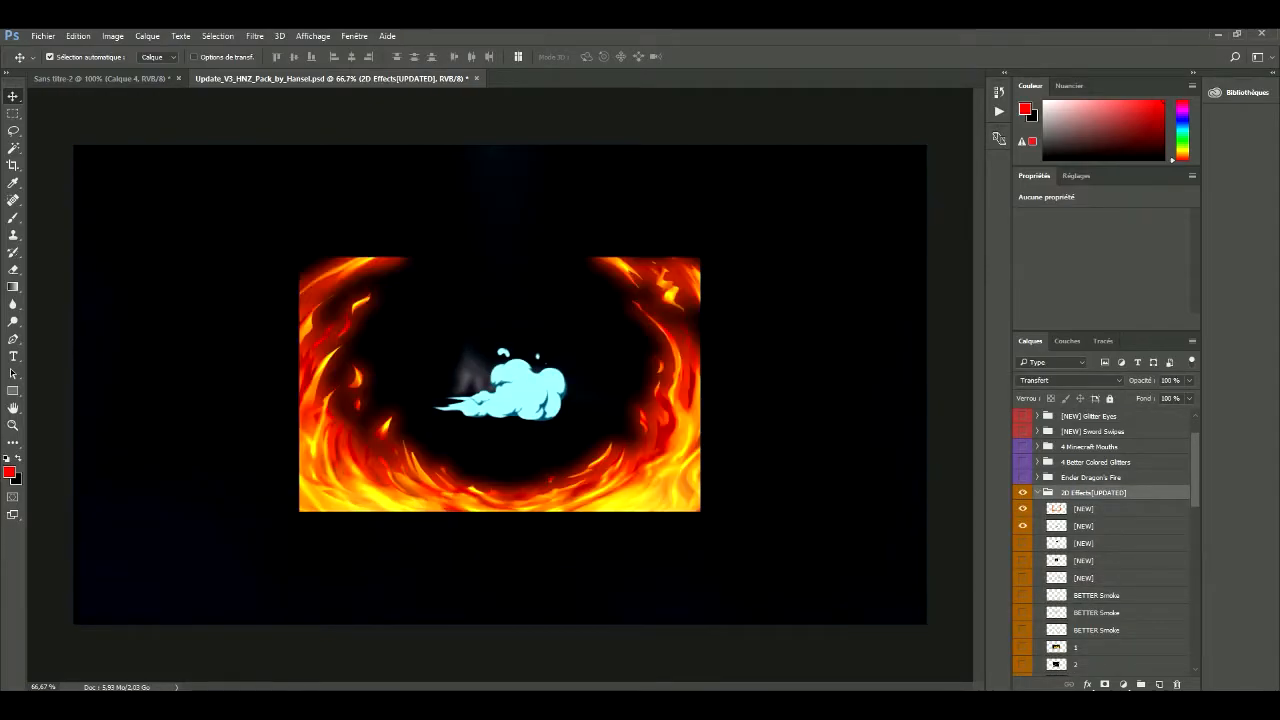
pyautogui.click(1022, 526)
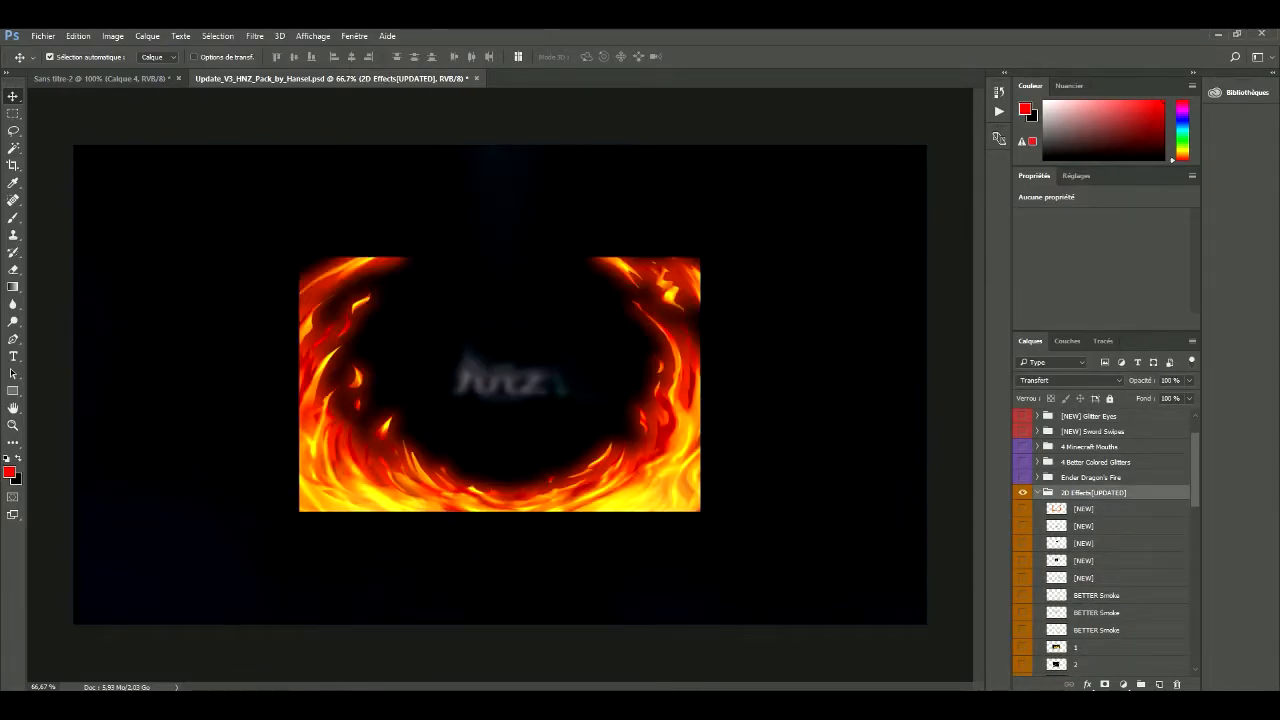
pyautogui.click(1022, 630)
pyautogui.click(1022, 630)
pyautogui.click(1084, 578)
pyautogui.click(1022, 578)
pyautogui.click(1022, 578)
# Preview a selection of the numbered lightning and energy effects in the 2D Effects folder, including layers 2 and 16
pyautogui.scroll(-7, 1022, 578)
pyautogui.click(1022, 595)
pyautogui.click(1022, 595)
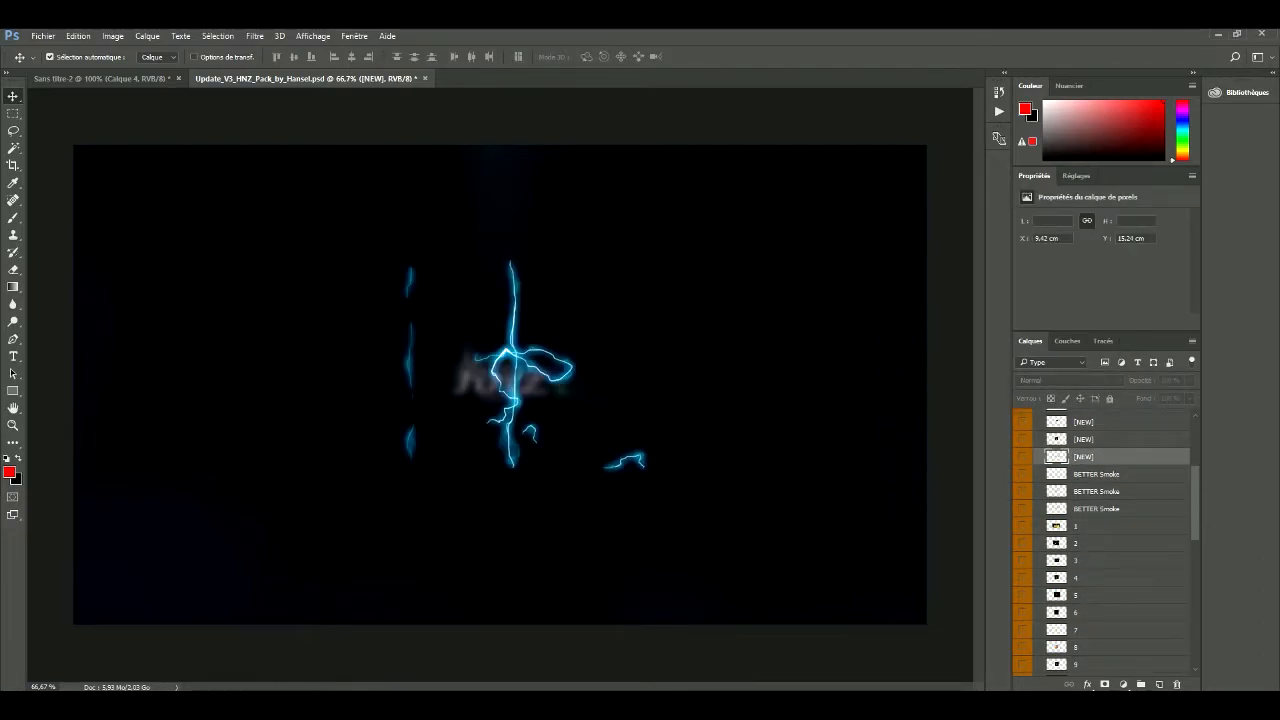
pyautogui.click(1076, 543)
pyautogui.click(1022, 543)
pyautogui.click(1022, 543)
pyautogui.scroll(-3, 1022, 543)
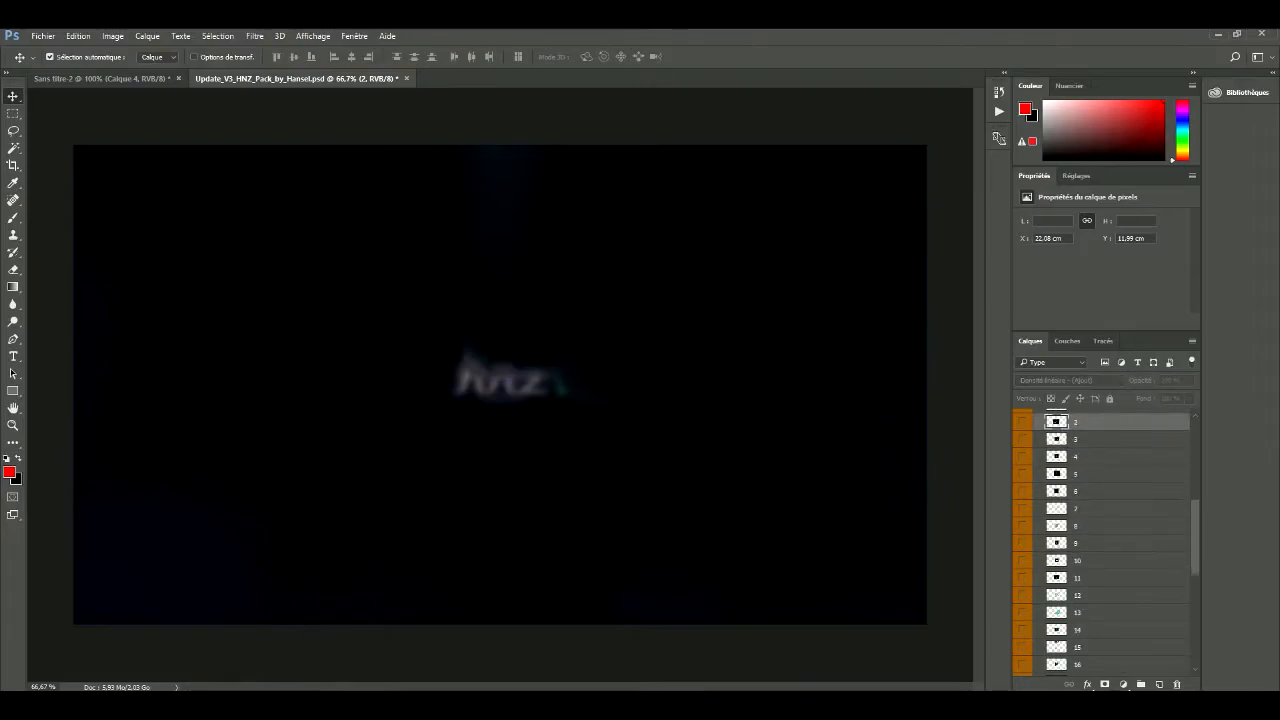
pyautogui.click(1022, 560)
pyautogui.click(1022, 560)
pyautogui.scroll(-3, 1022, 560)
pyautogui.click(1022, 560)
pyautogui.click(1022, 560)
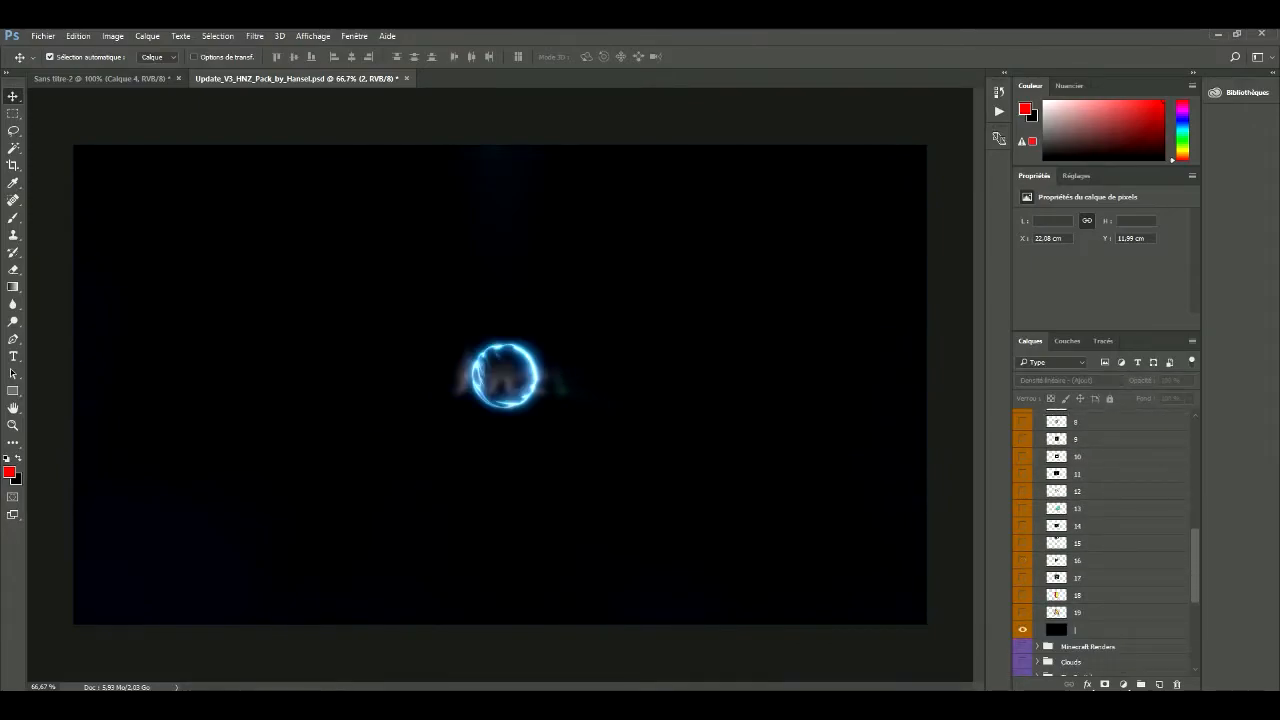
# Preview 2D effect layers 15 to 19 one after another
pyautogui.click(1022, 543)
pyautogui.click(1022, 543)
pyautogui.click(1022, 612)
pyautogui.click(1022, 595)
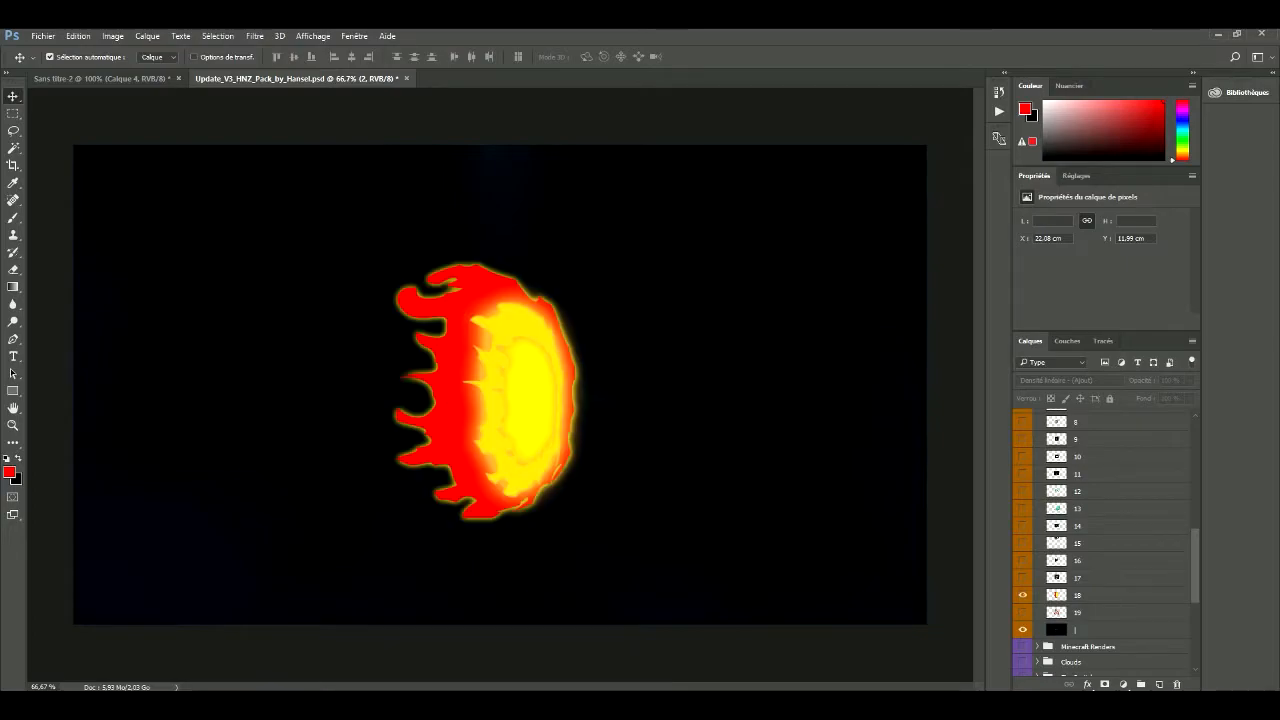
pyautogui.click(1022, 595)
pyautogui.click(1022, 577)
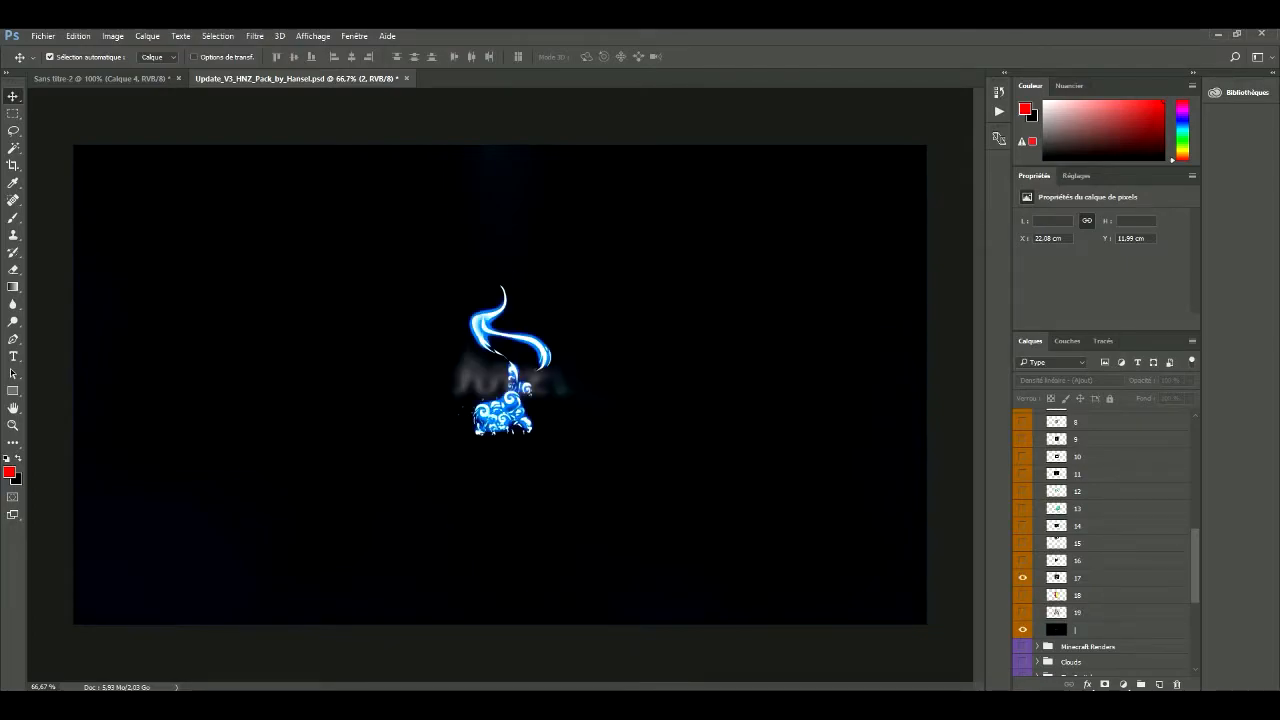
pyautogui.click(1022, 577)
pyautogui.click(1022, 560)
pyautogui.click(1022, 560)
pyautogui.click(1022, 543)
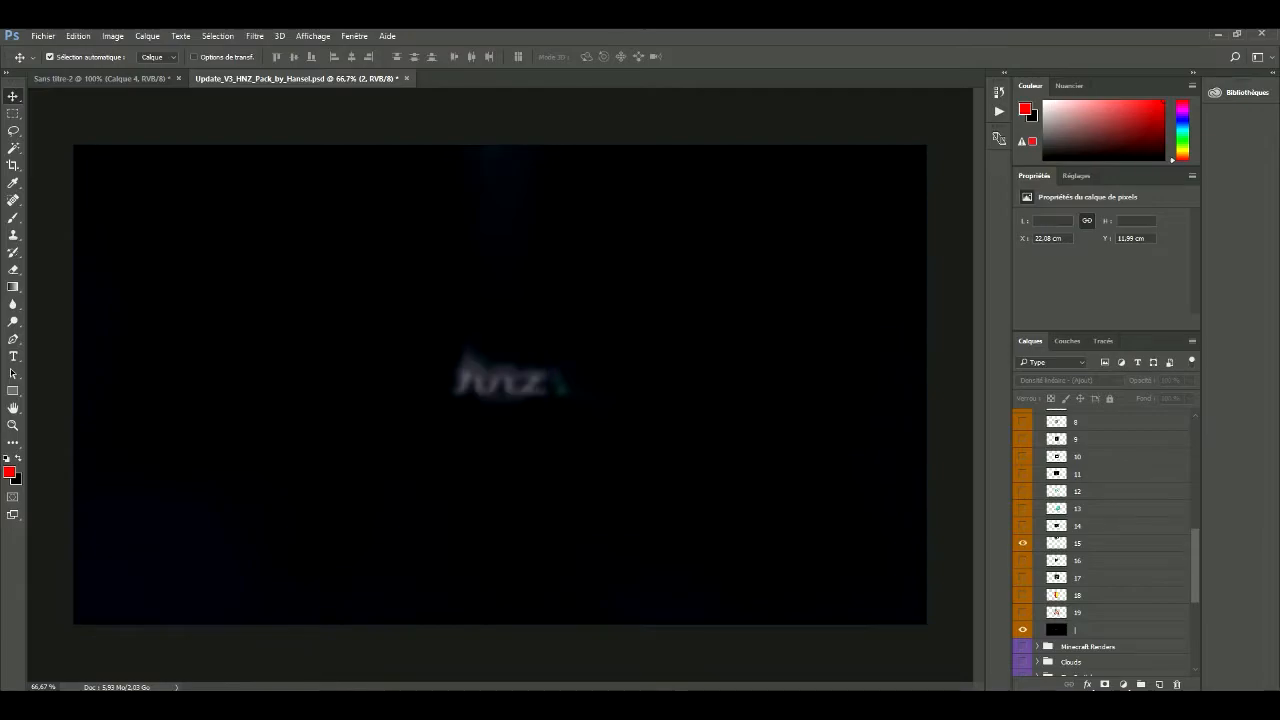
pyautogui.click(1022, 543)
# Show 2D effect layer 17 and duplicate it into the Sans titre-2 document
pyautogui.click(1100, 595)
pyautogui.click(1022, 577)
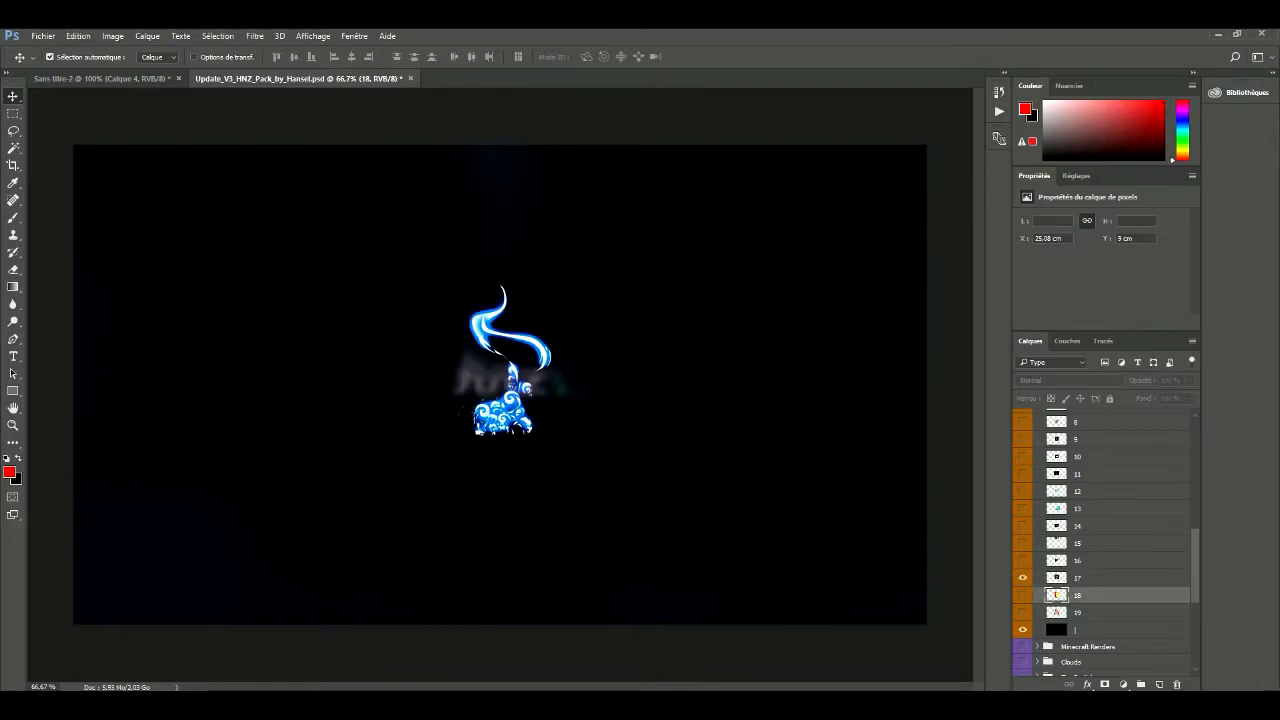
pyautogui.rightClick(1090, 577)
pyautogui.click(900, 155)
pyautogui.click(621, 262)
pyautogui.click(600, 277)
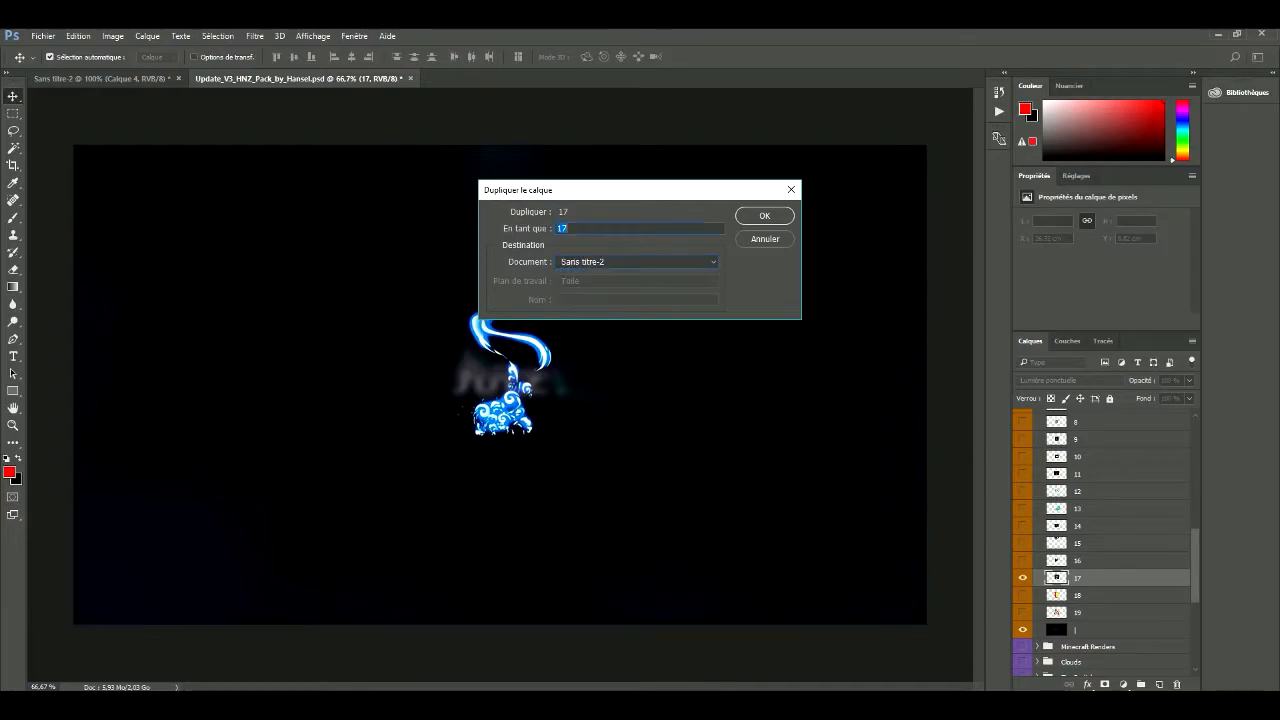
pyautogui.click(765, 217)
# Switch to Sans titre-2 and move the blue swirl effect over the character to about X 14.6 cm, Y 1.3 cm
pyautogui.click(100, 78)
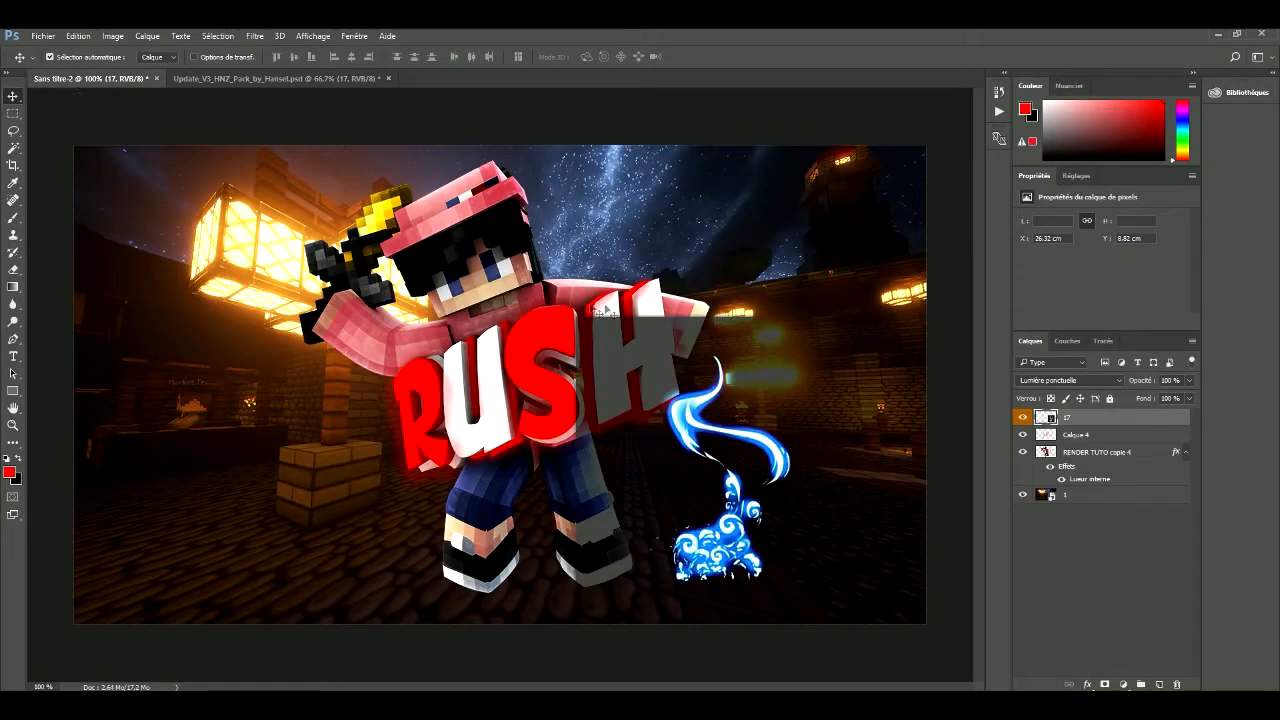
pyautogui.moveTo(705, 400); pyautogui.dragTo(497, 288)
pyautogui.moveTo(1123, 469); pyautogui.dragTo(1074, 415)
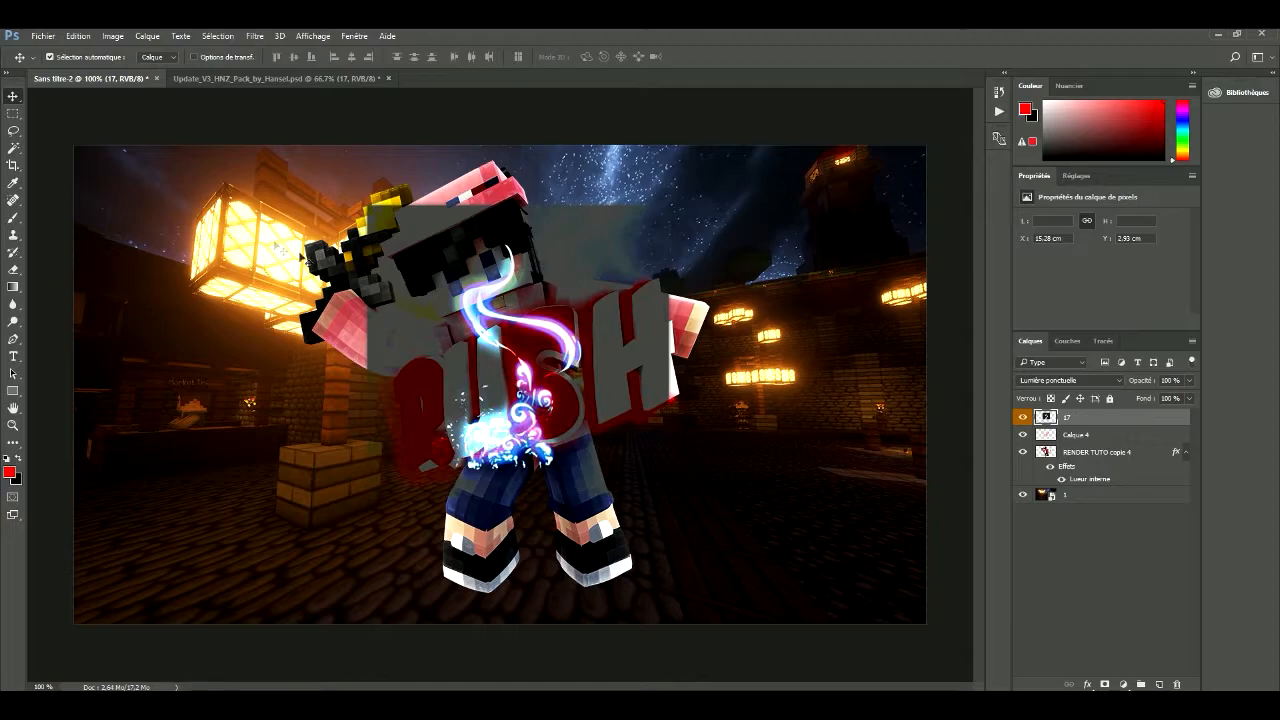
pyautogui.moveTo(508, 362); pyautogui.dragTo(495, 331)
# Recolour the swirl effect red using Hue/Saturation with hue +160 and saturation +13
pyautogui.hotkey('ctrl', 'u')
pyautogui.moveTo(420, 130); pyautogui.dragTo(943, 144)
pyautogui.moveTo(826, 265); pyautogui.dragTo(873, 231)
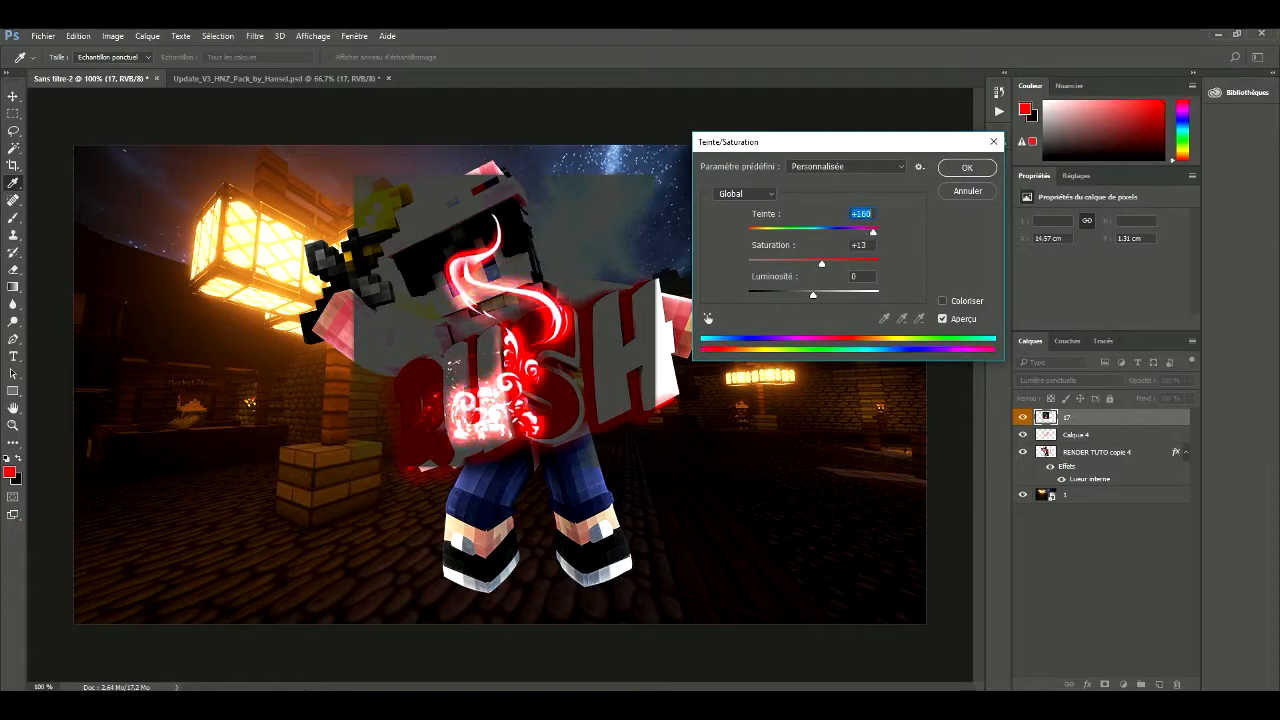
pyautogui.click(948, 169)
# Shift the red swirl slightly and remove its grey background with the Magic Wand at tolerance 150
pyautogui.moveTo(466, 303); pyautogui.dragTo(493, 287)
pyautogui.press('w')
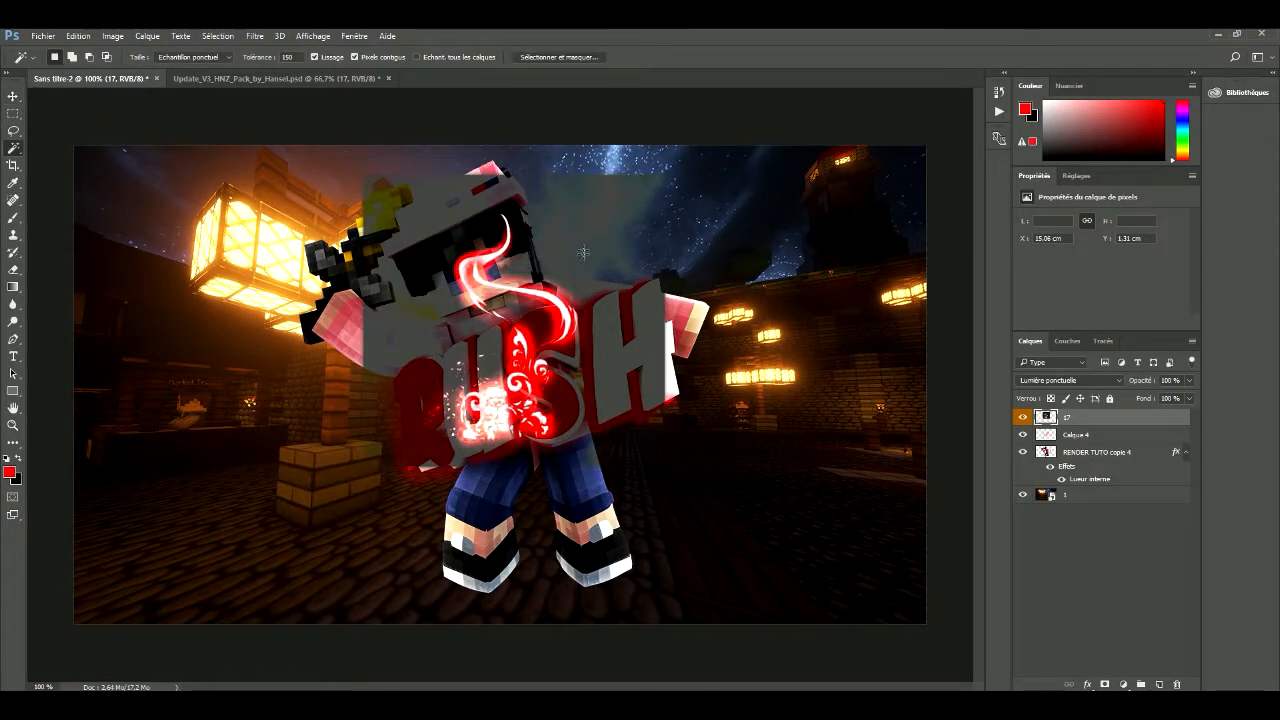
pyautogui.click(588, 241)
pyautogui.press('Delete')
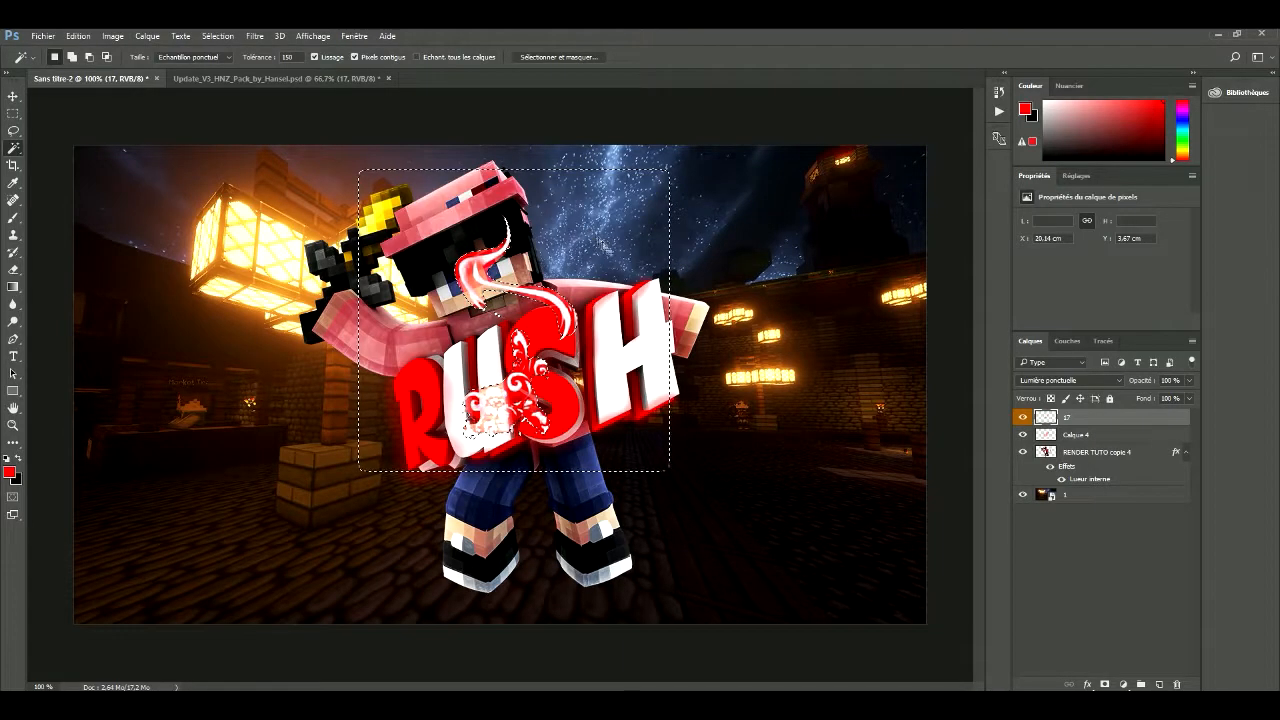
# Clear the selection around the swirl and return to the Move tool
pyautogui.rightClick(174, 187)
pyautogui.press('Escape')
pyautogui.press('l')
pyautogui.rightClick(168, 196)
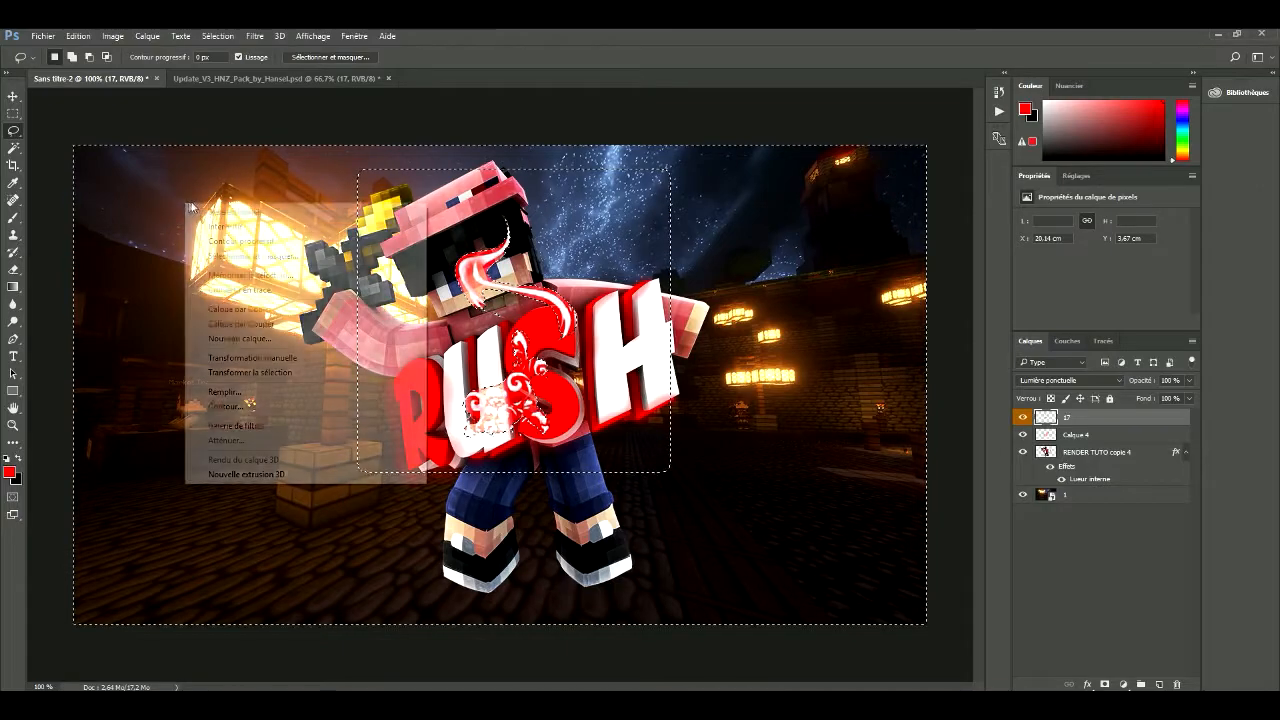
pyautogui.click(190, 202)
pyautogui.click(13, 96)
# Move the swirl down over the character's legs and place layer 17 directly below RENDER TUTO copie 4
pyautogui.moveTo(440, 380); pyautogui.dragTo(200, 360)
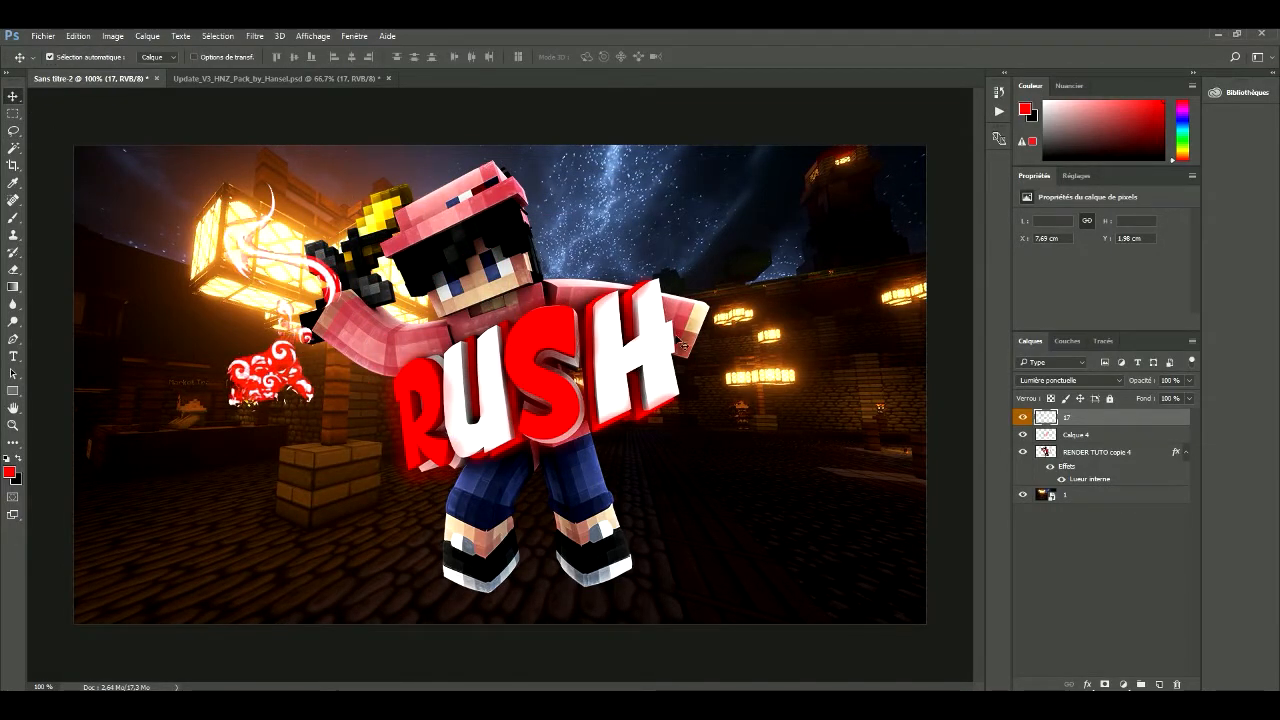
pyautogui.moveTo(290, 380); pyautogui.dragTo(546, 522)
pyautogui.moveTo(1097, 439); pyautogui.dragTo(1095, 487)
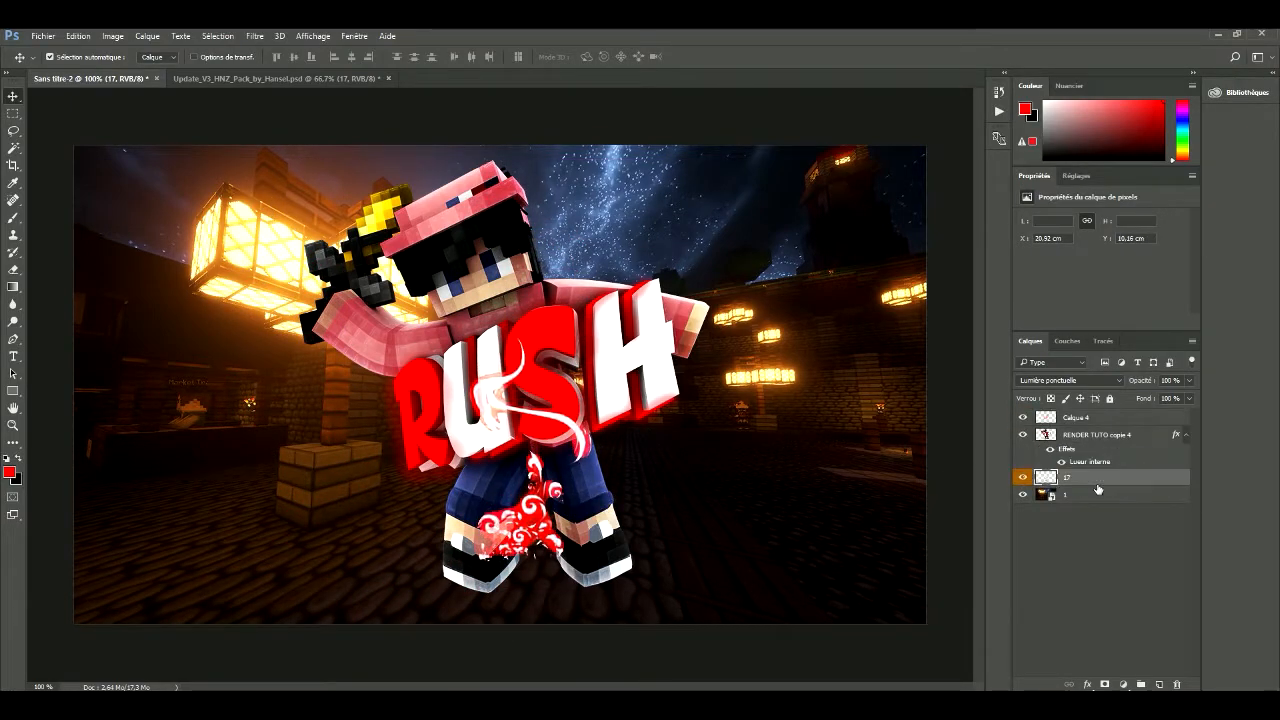
pyautogui.moveTo(535, 518); pyautogui.dragTo(429, 548)
# Enlarge the swirl behind the character to about 286 % width and 221 % height and rotate it about -9°
pyautogui.hotkey('ctrl', 't')
pyautogui.moveTo(502, 388); pyautogui.dragTo(552, 38)
pyautogui.moveTo(514, 222); pyautogui.dragTo(523, 246)
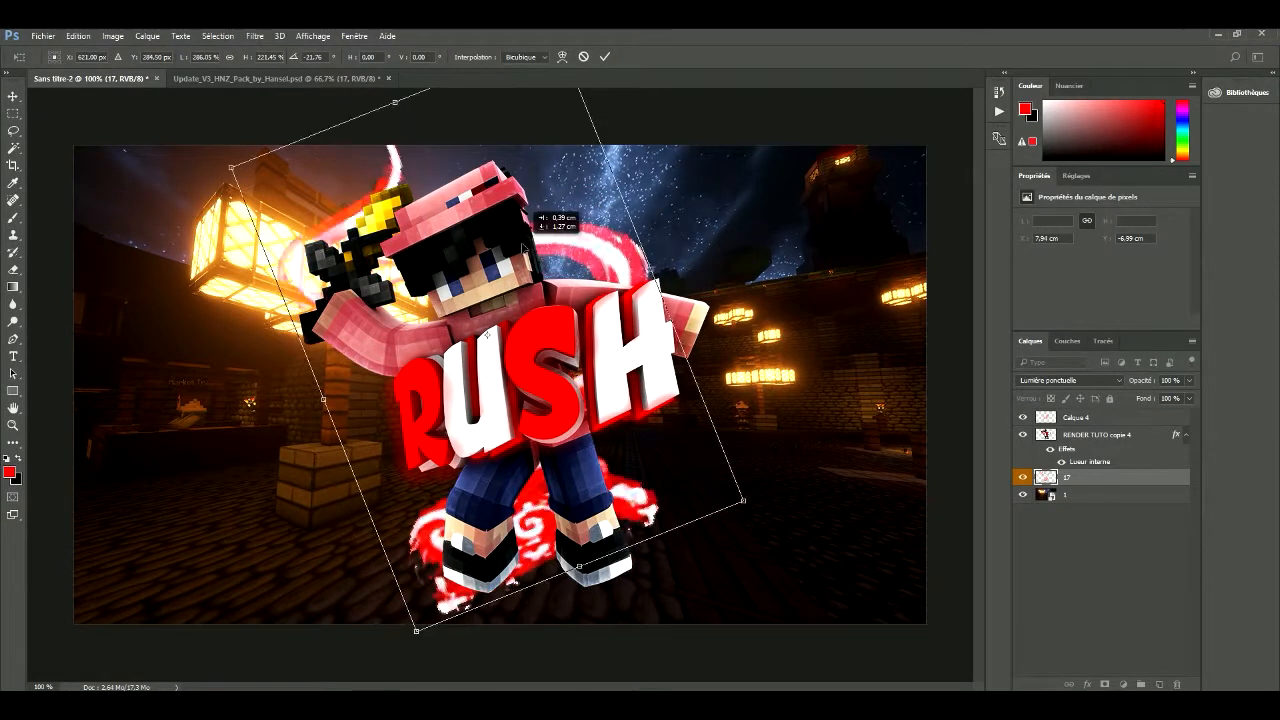
pyautogui.moveTo(719, 186); pyautogui.dragTo(746, 240)
pyautogui.moveTo(487, 334); pyautogui.dragTo(512, 340)
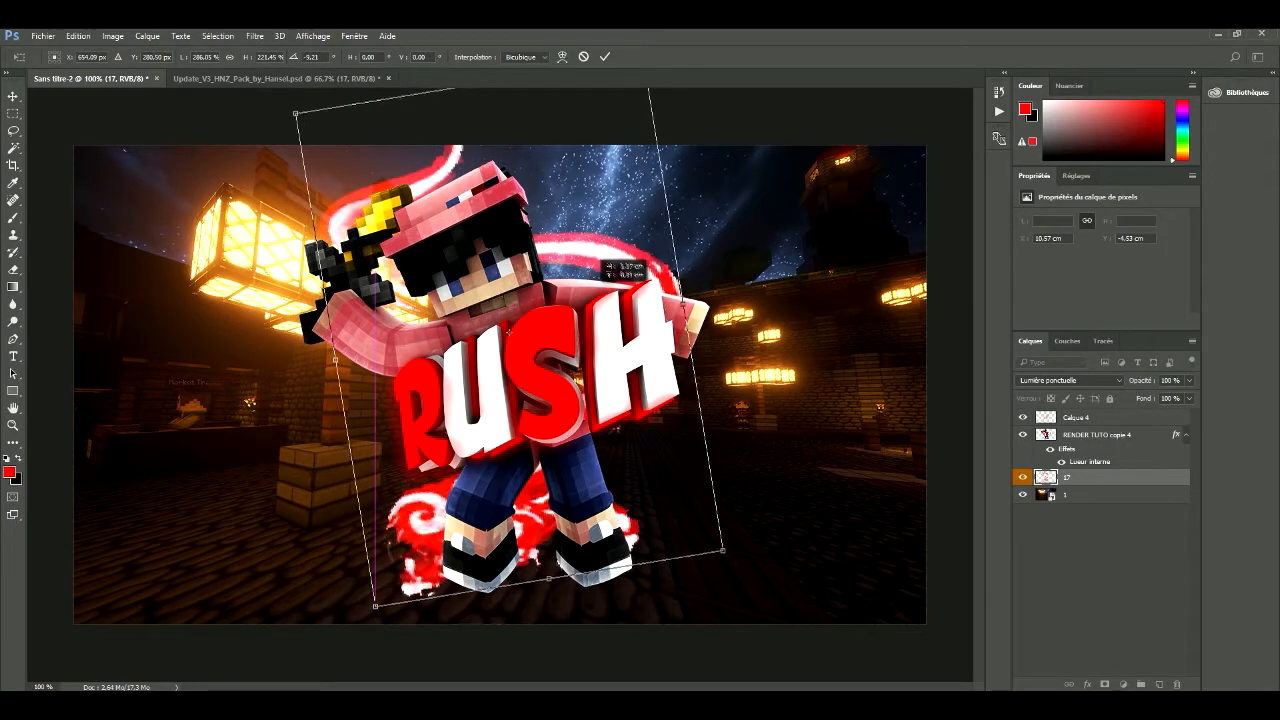
pyautogui.click(604, 57)
# Delete swirl layer 17 from the composition and switch back to the HNZ Pack document
pyautogui.moveTo(625, 243); pyautogui.dragTo(629, 243)
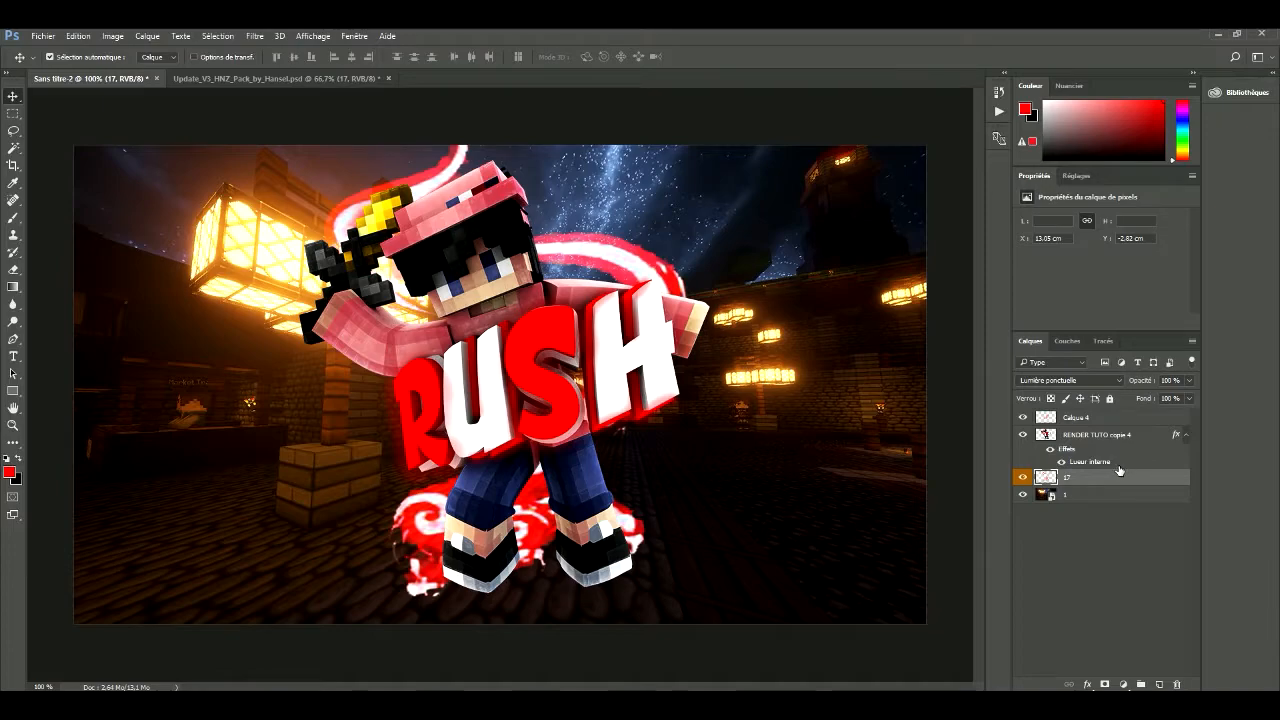
pyautogui.press('Delete')
pyautogui.click(310, 79)
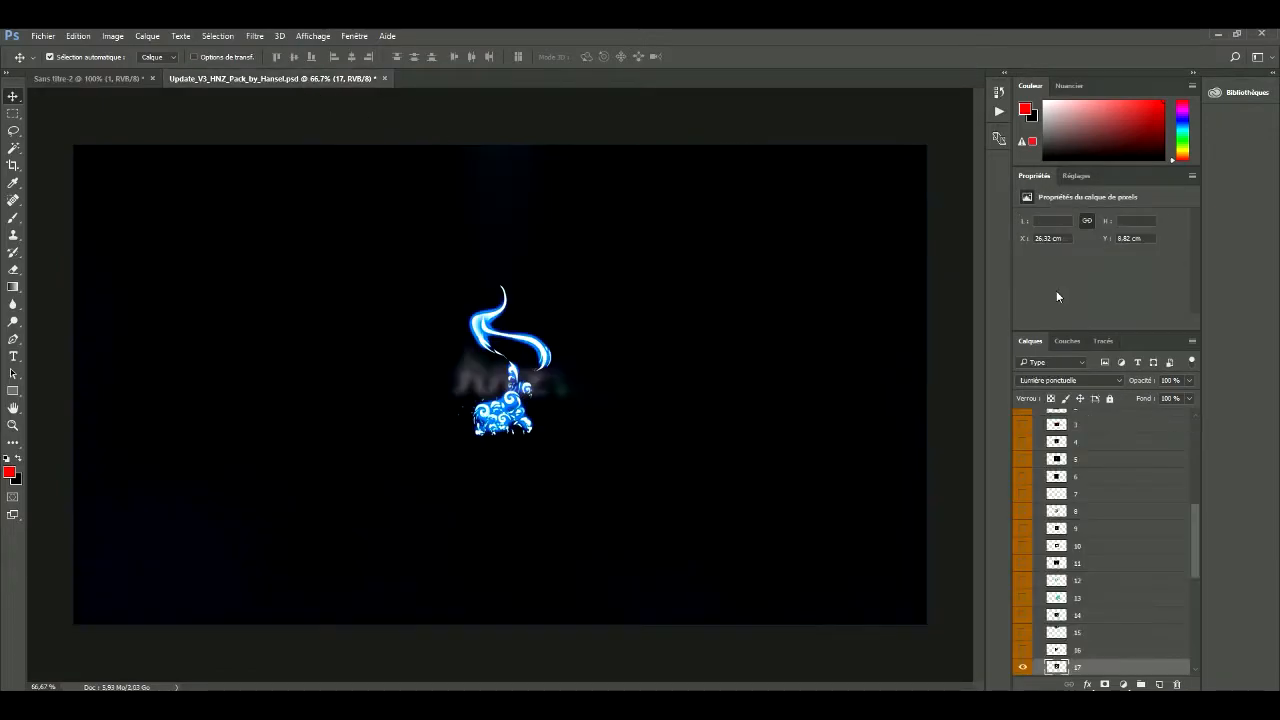
# Preview further 2D effects one at a time, working back up to the first [NEW] layer
pyautogui.click(1021, 442)
pyautogui.scroll(2, 1025, 490)
pyautogui.scroll(-2, 1030, 550)
pyautogui.press('Delete')
pyautogui.click(1022, 459)
pyautogui.click(1022, 459)
pyautogui.click(1022, 442)
pyautogui.click(1022, 442)
pyautogui.scroll(2, 1022, 450)
pyautogui.click(1022, 460)
pyautogui.click(1022, 460)
pyautogui.click(1022, 477)
pyautogui.click(1022, 477)
# Duplicate the first [NEW] fire layer of the 2D Effects[UPDATED] group into the Sans titre-2 document
pyautogui.click(1085, 477)
pyautogui.rightClick(1085, 477)
pyautogui.click(968, 143)
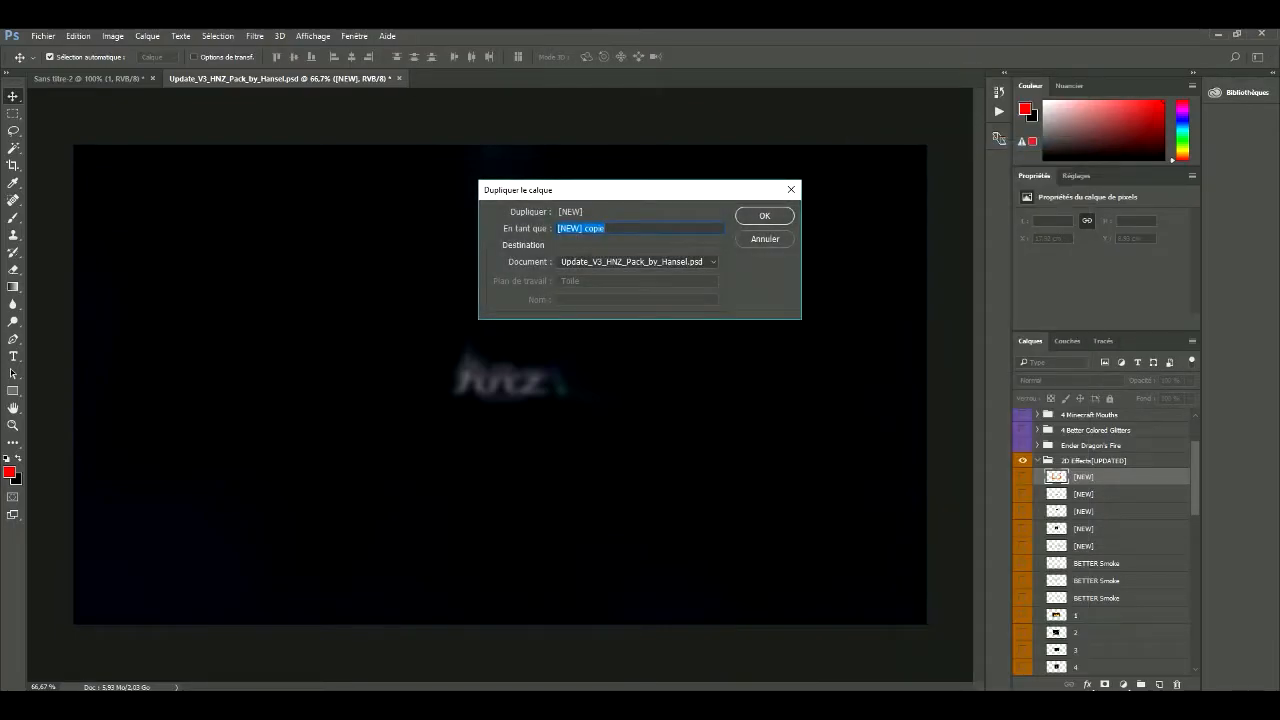
pyautogui.click(637, 262)
pyautogui.click(580, 274)
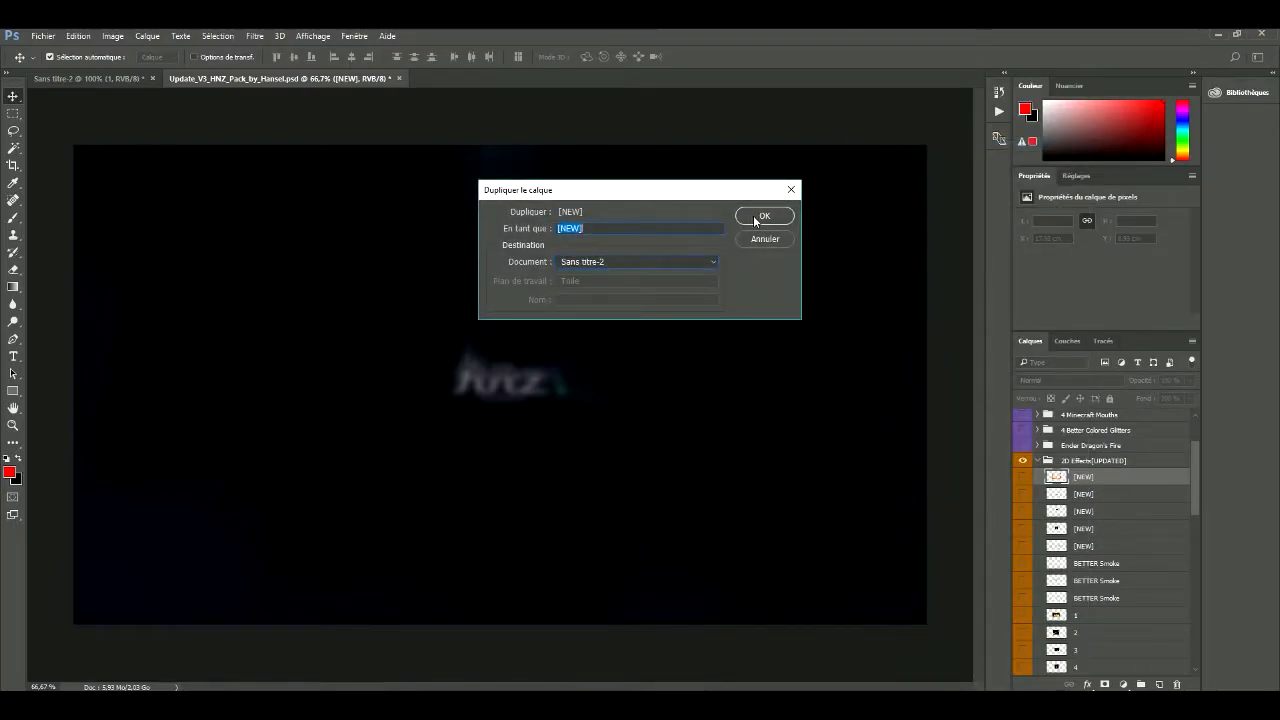
pyautogui.click(764, 216)
# Show the [NEW] fire layer, align it with the canvas's upper-left corner and stretch it to about 142 % width and 126 % height
pyautogui.click(1022, 477)
pyautogui.moveTo(486, 560); pyautogui.dragTo(178, 404)
pyautogui.hotkey('ctrl', 't')
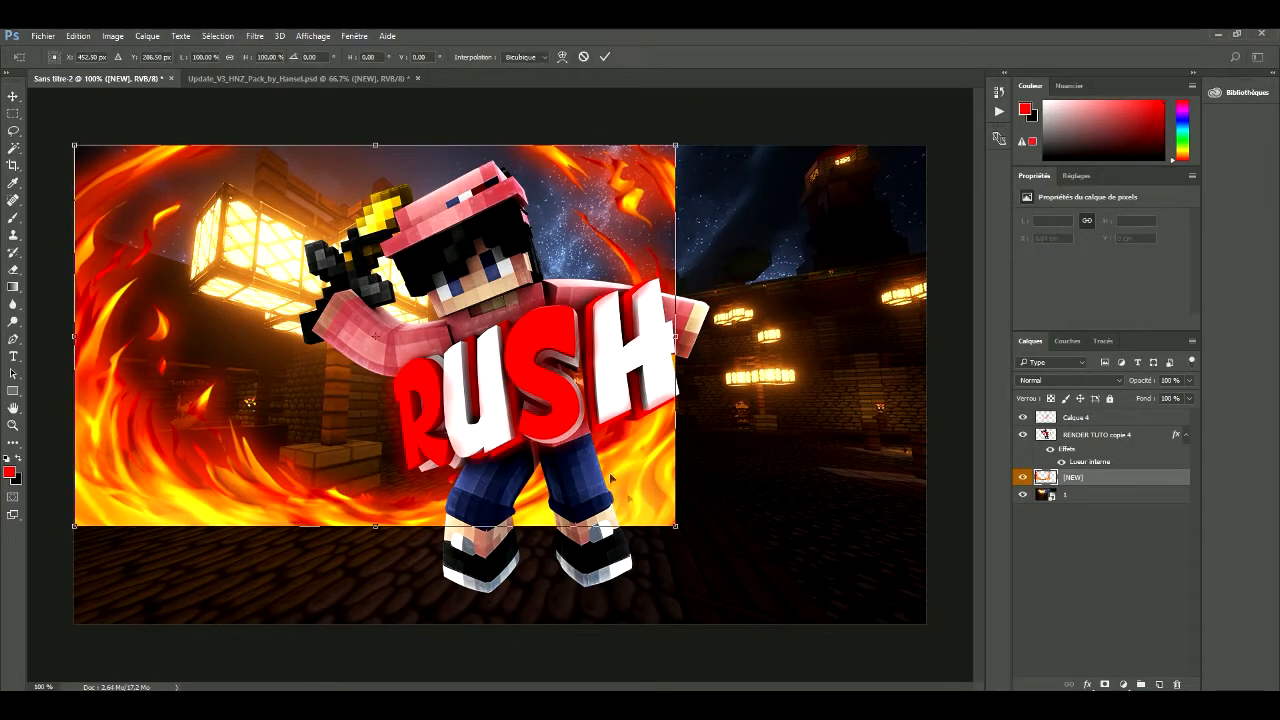
pyautogui.moveTo(670, 531); pyautogui.dragTo(683, 537)
pyautogui.moveTo(857, 604); pyautogui.dragTo(926, 623)
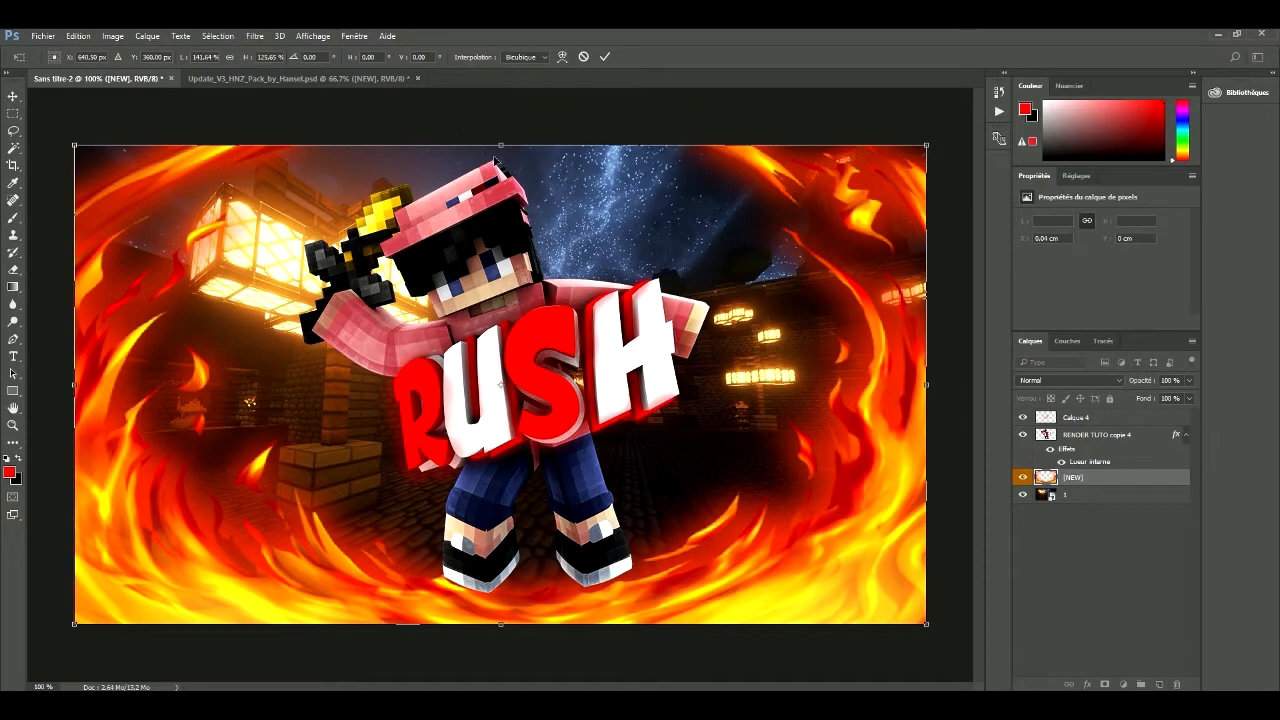
# Increase the fire layer's height and shift it down so it extends below the canvas
pyautogui.moveTo(501, 147); pyautogui.dragTo(501, 89)
pyautogui.moveTo(524, 168); pyautogui.dragTo(524, 196)
pyautogui.press('Return')
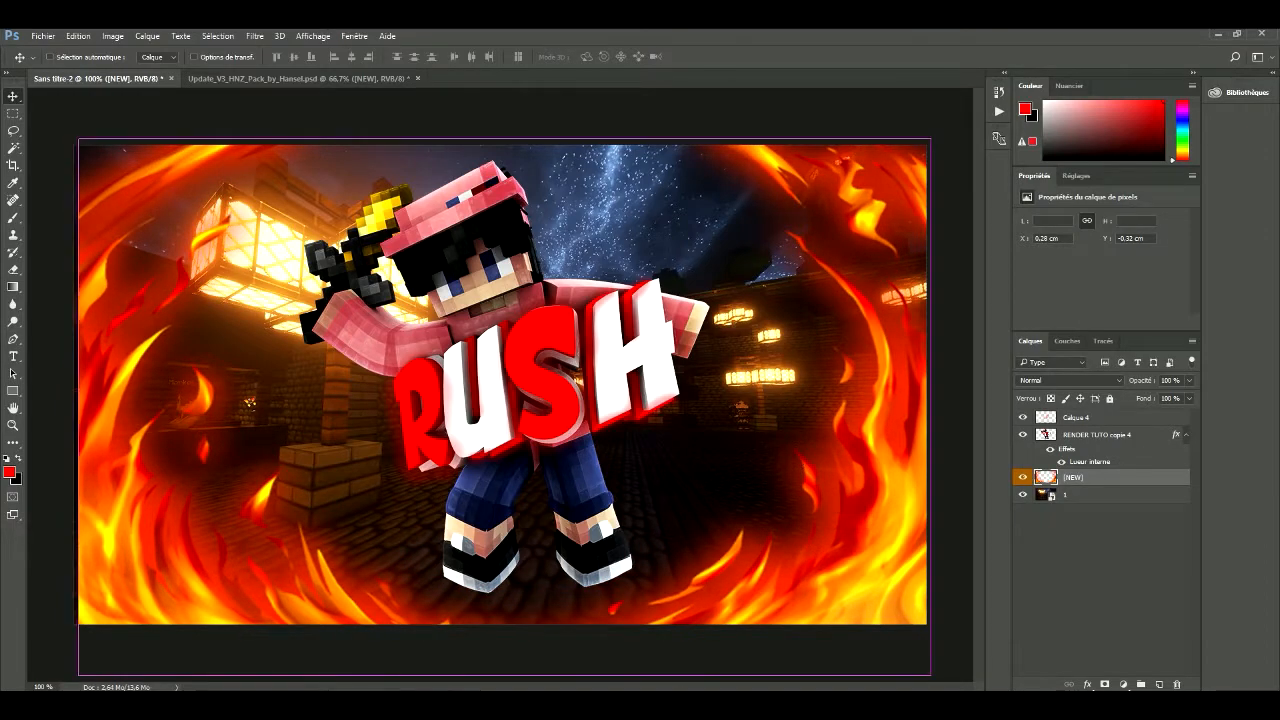
# Enlarge the fire layer to about 125 % width and 159 % height, rotate it about -5° and raise it
pyautogui.hotkey('ctrl', '-')
pyautogui.hotkey('ctrl', 't')
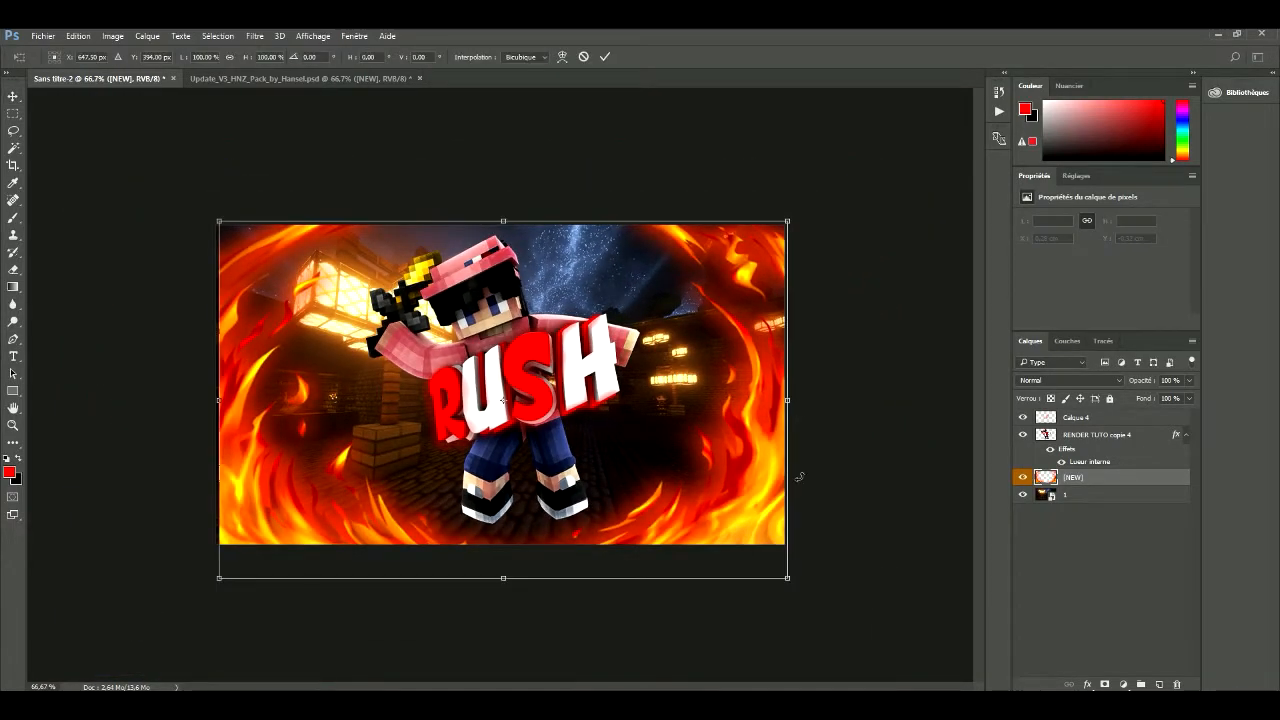
pyautogui.moveTo(786, 580); pyautogui.dragTo(704, 484)
pyautogui.moveTo(806, 575); pyautogui.dragTo(870, 668)
pyautogui.moveTo(780, 604); pyautogui.dragTo(750, 553)
pyautogui.moveTo(968, 430); pyautogui.dragTo(966, 363)
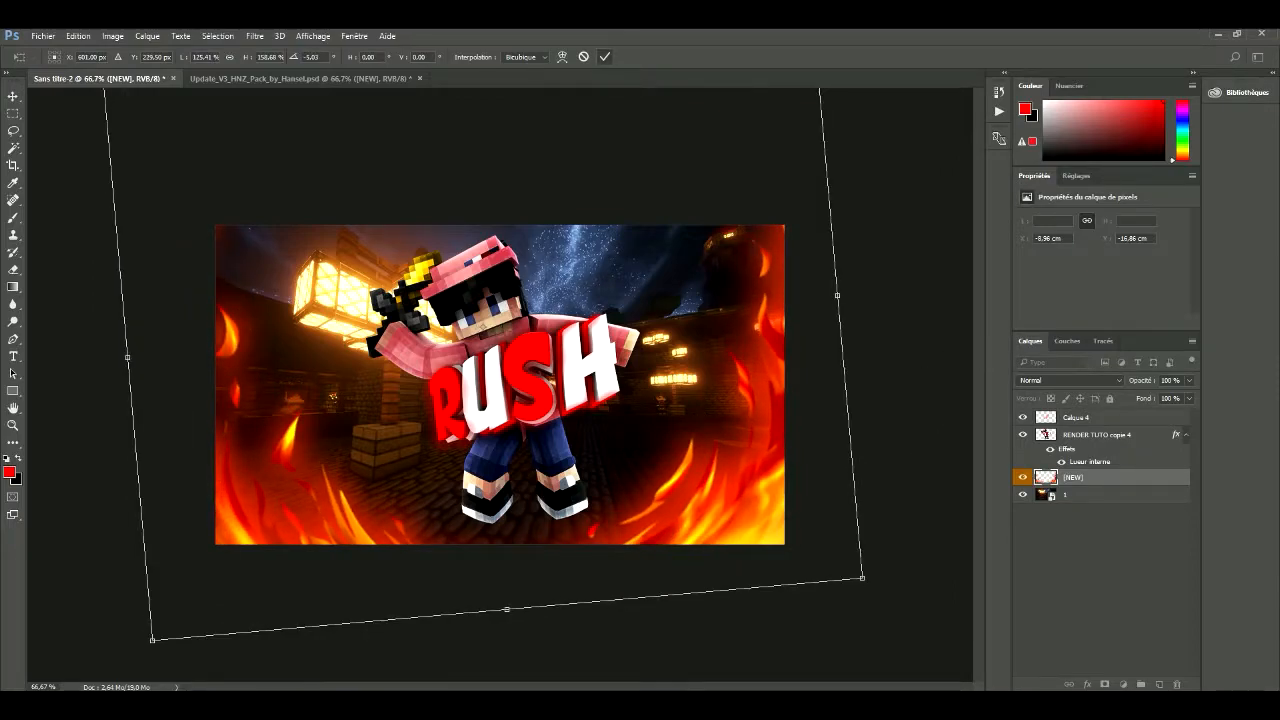
pyautogui.press('Return')
pyautogui.hotkey('ctrl', '+')
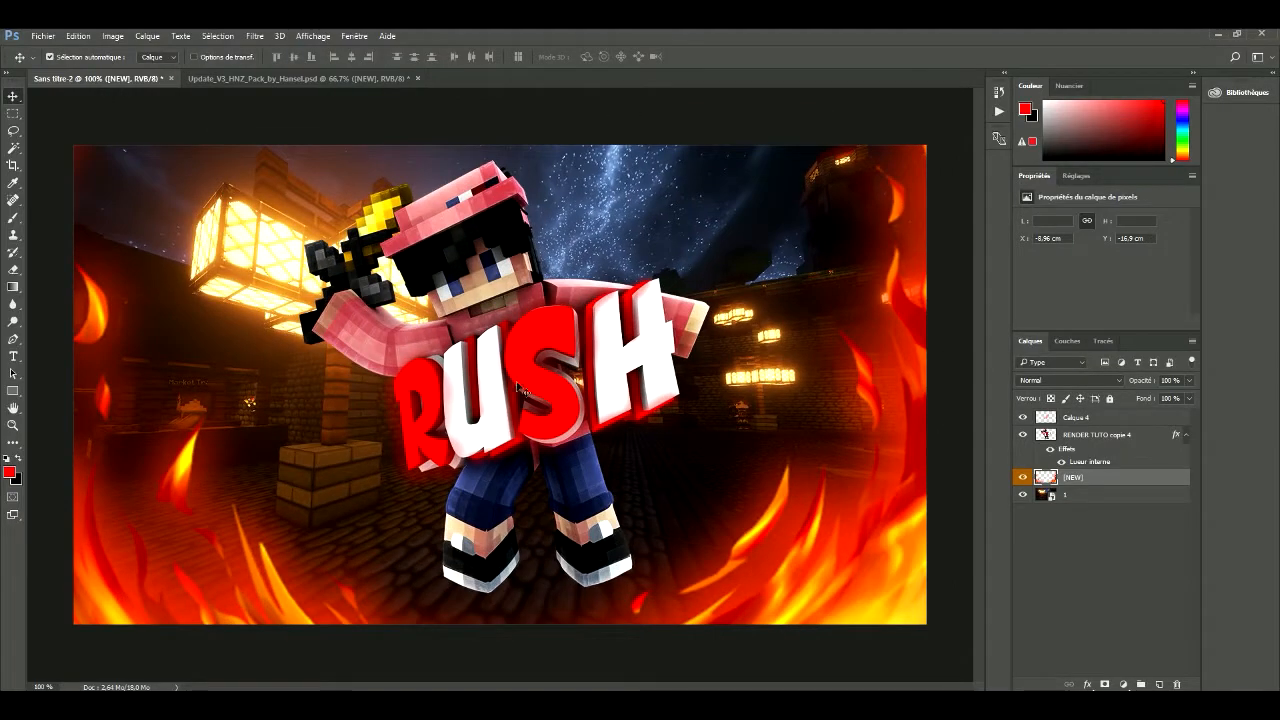
# Enlarge the fire layer further around the scene so the flames mainly fill the canvas's lower corners
pyautogui.hotkey('ctrl', 't')
pyautogui.hotkey('ctrl', '-')
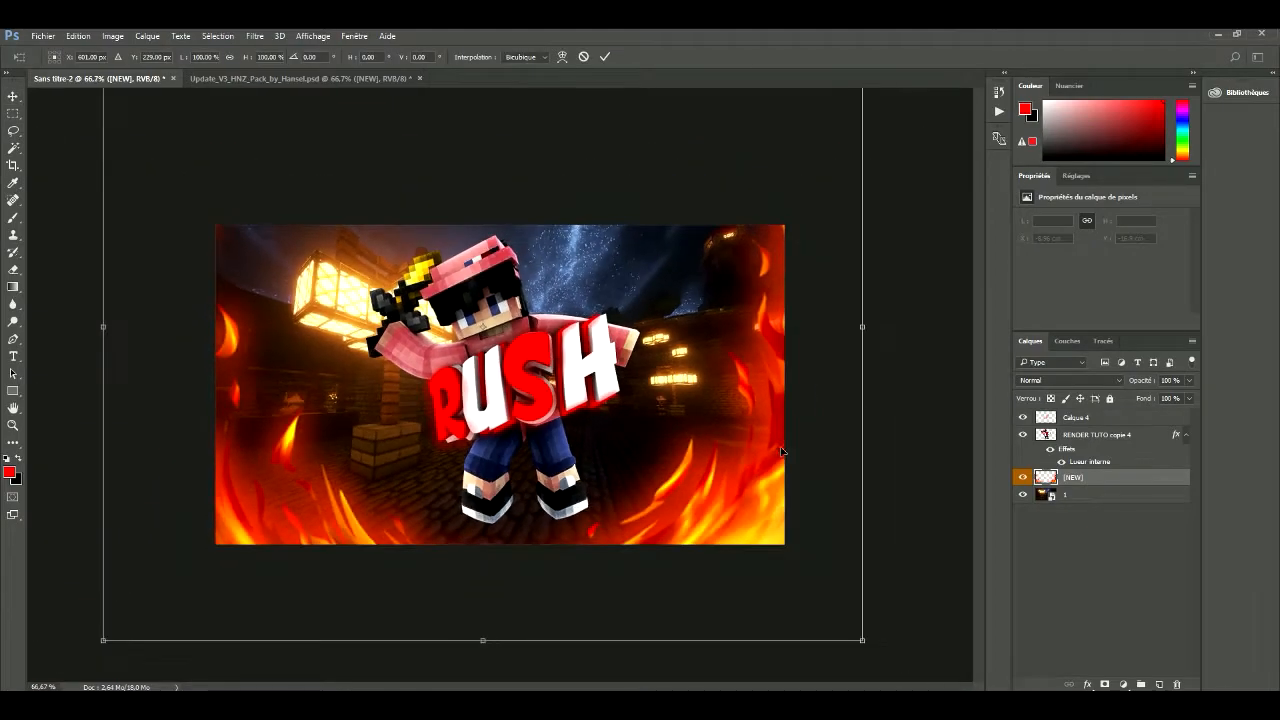
pyautogui.hotkey('ctrl', '-')
pyautogui.press('Return')
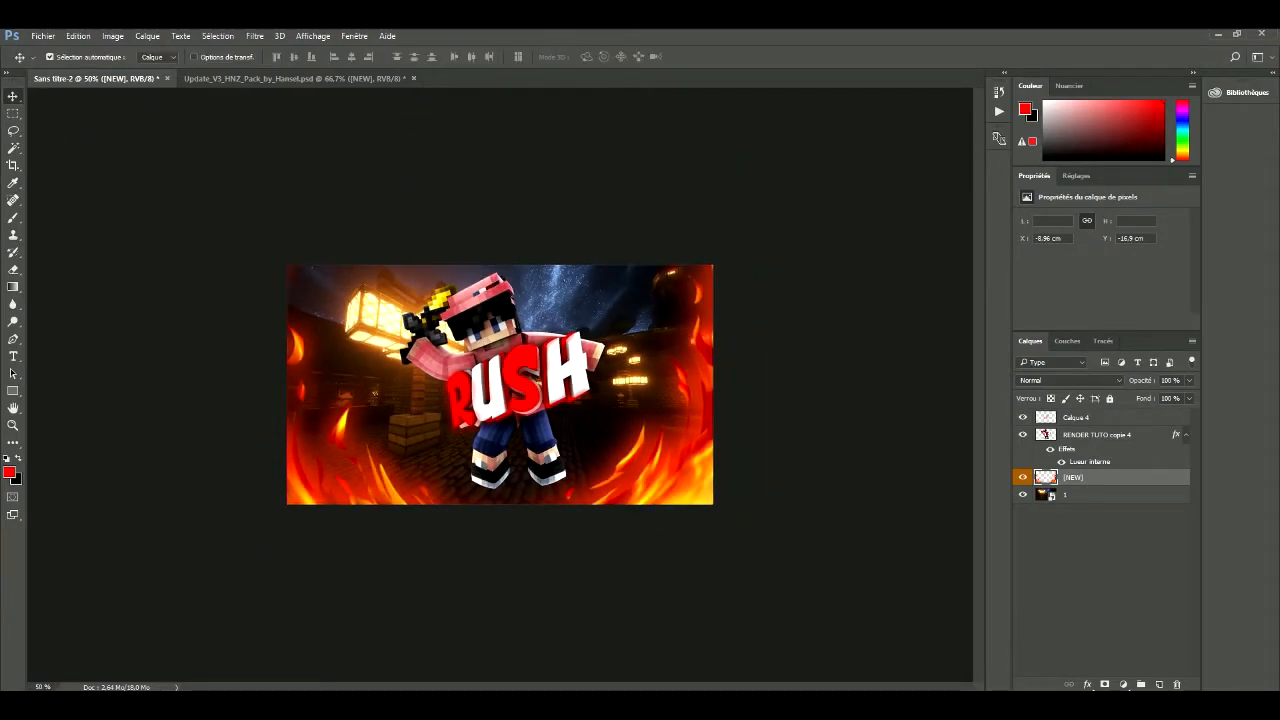
pyautogui.hotkey('ctrl', 't')
pyautogui.moveTo(772, 576); pyautogui.dragTo(709, 535)
pyautogui.press('Return')
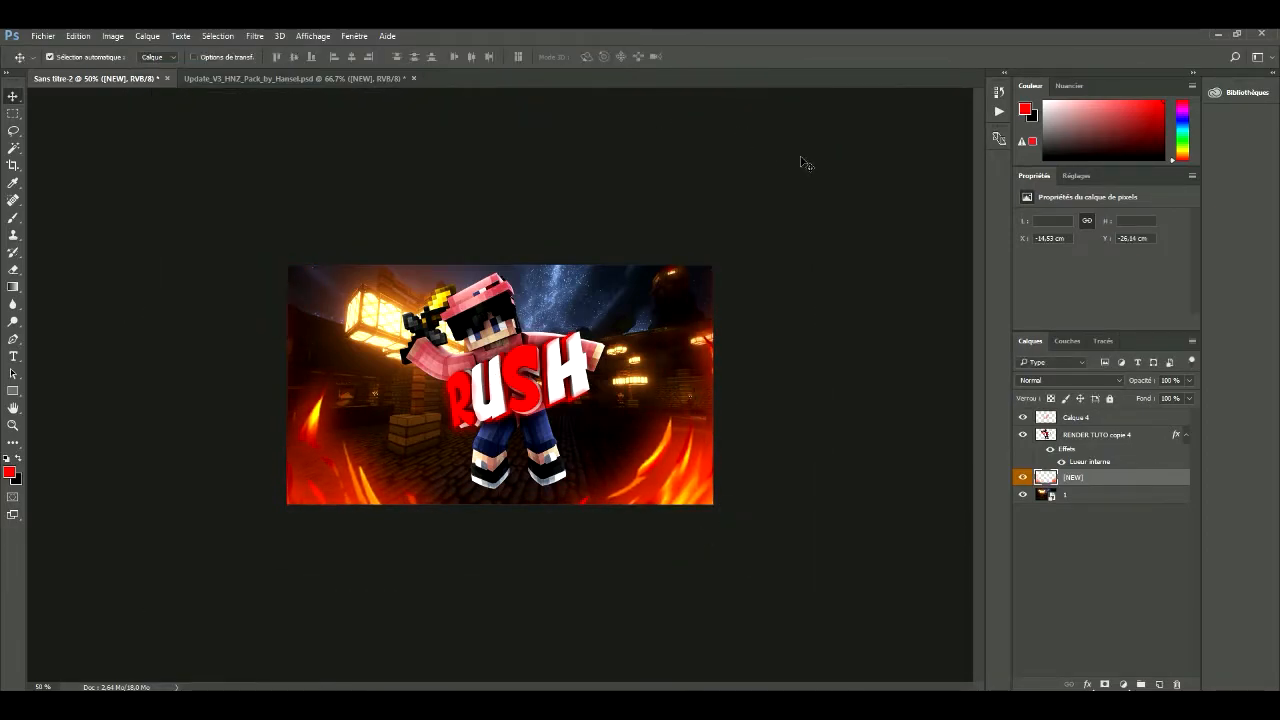
pyautogui.hotkey('ctrl', '+')
pyautogui.hotkey('ctrl', '+')
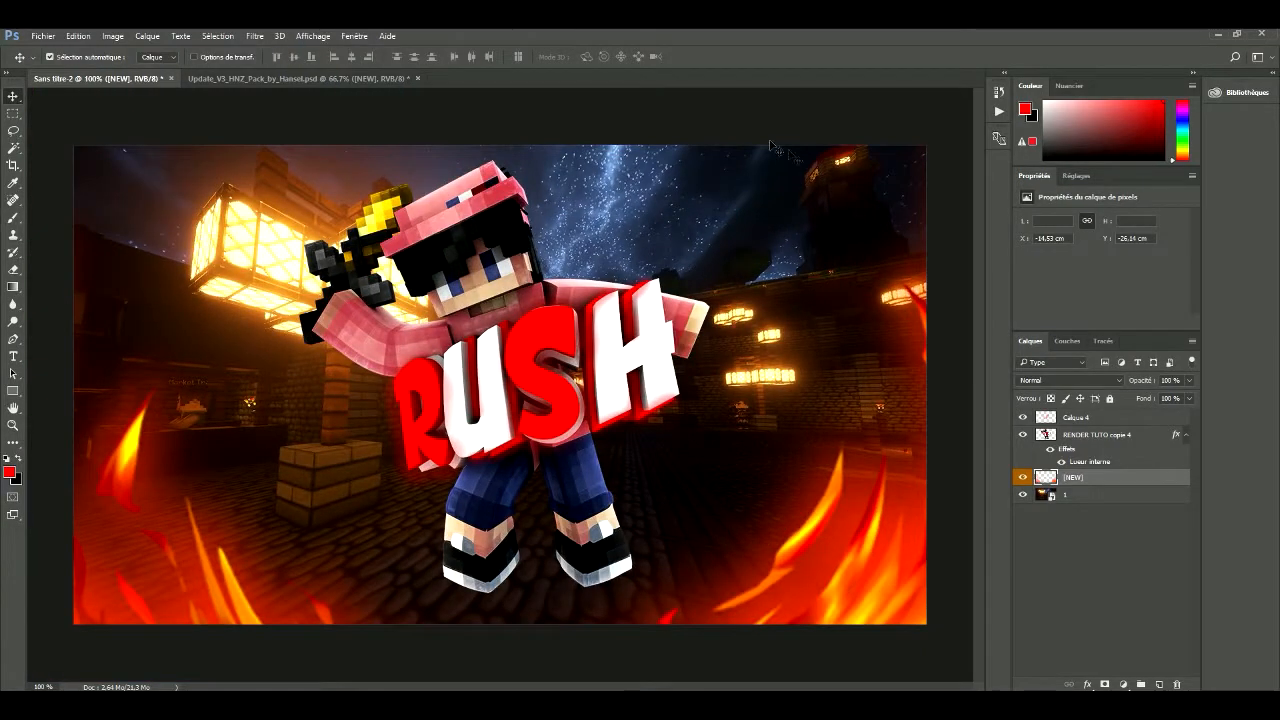
# Preview the HNZ Pack's 2D effects one at a time, from the second [NEW] layer down to layer 5
pyautogui.click(284, 78)
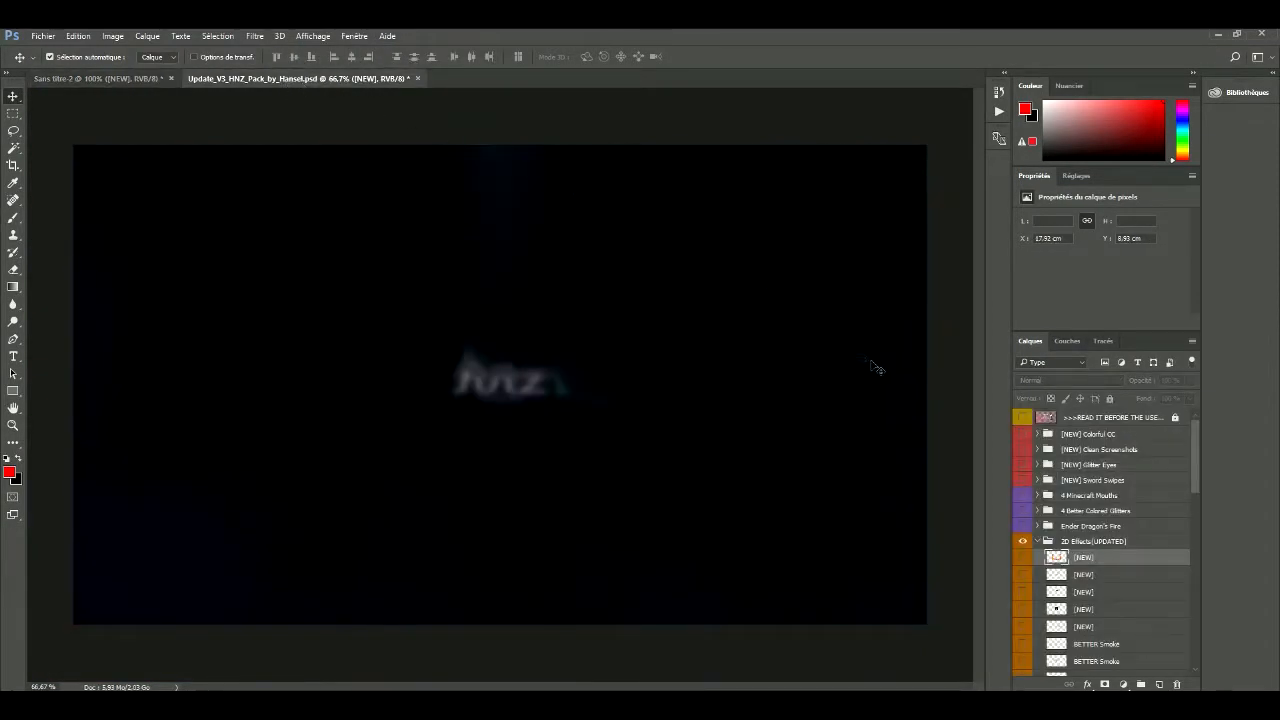
pyautogui.click(1026, 577)
pyautogui.click(1023, 592)
pyautogui.click(1023, 592)
pyautogui.scroll(-4, 1023, 592)
pyautogui.click(1023, 592)
pyautogui.click(1023, 592)
pyautogui.click(1023, 626)
pyautogui.click(1023, 626)
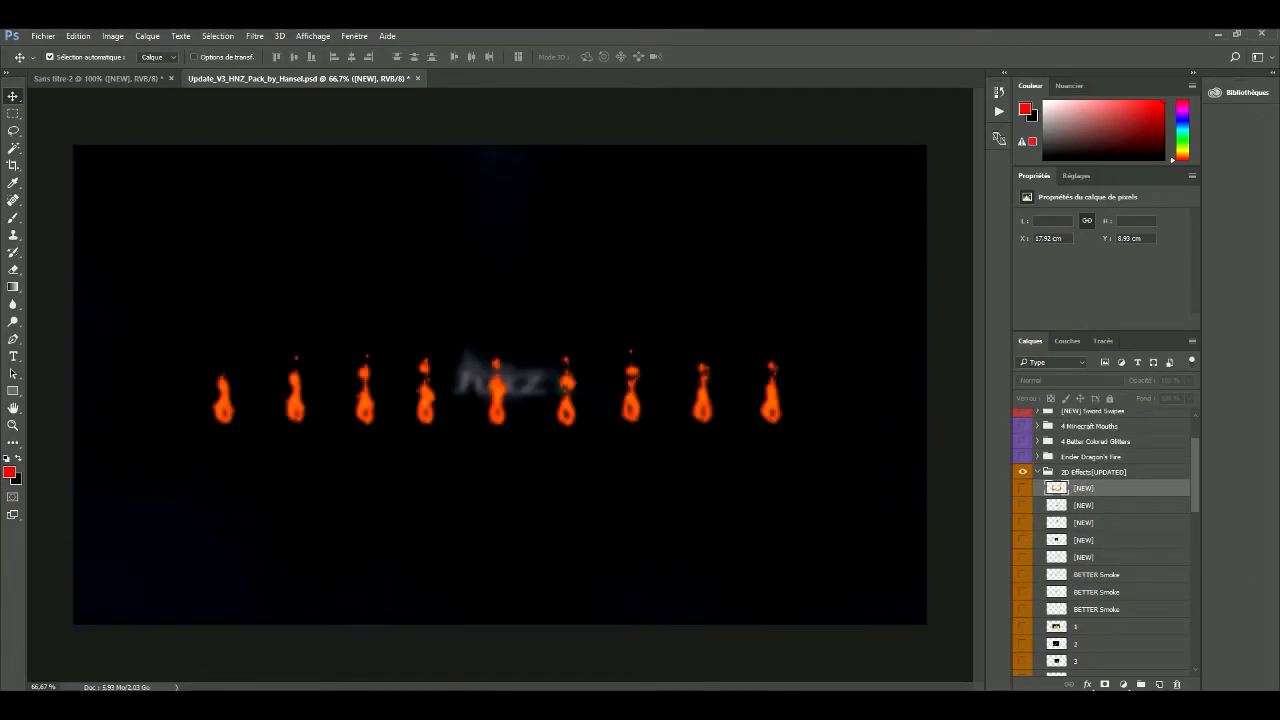
pyautogui.scroll(-3, 1023, 610)
pyautogui.click(1023, 557)
pyautogui.click(1023, 557)
pyautogui.click(1023, 574)
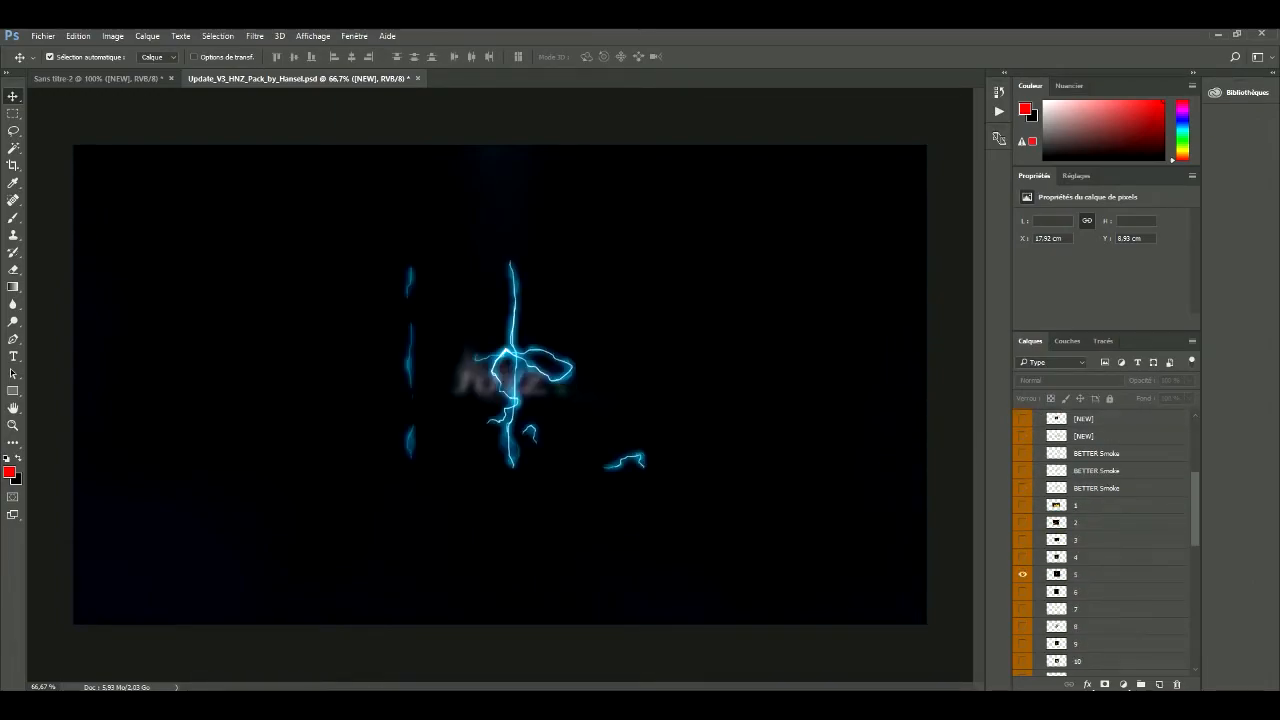
pyautogui.click(1023, 574)
# Duplicate lightning layer 5 from the HNZ Pack into Sans titre-2 and switch to that document
pyautogui.click(1100, 575)
pyautogui.rightClick(1100, 575)
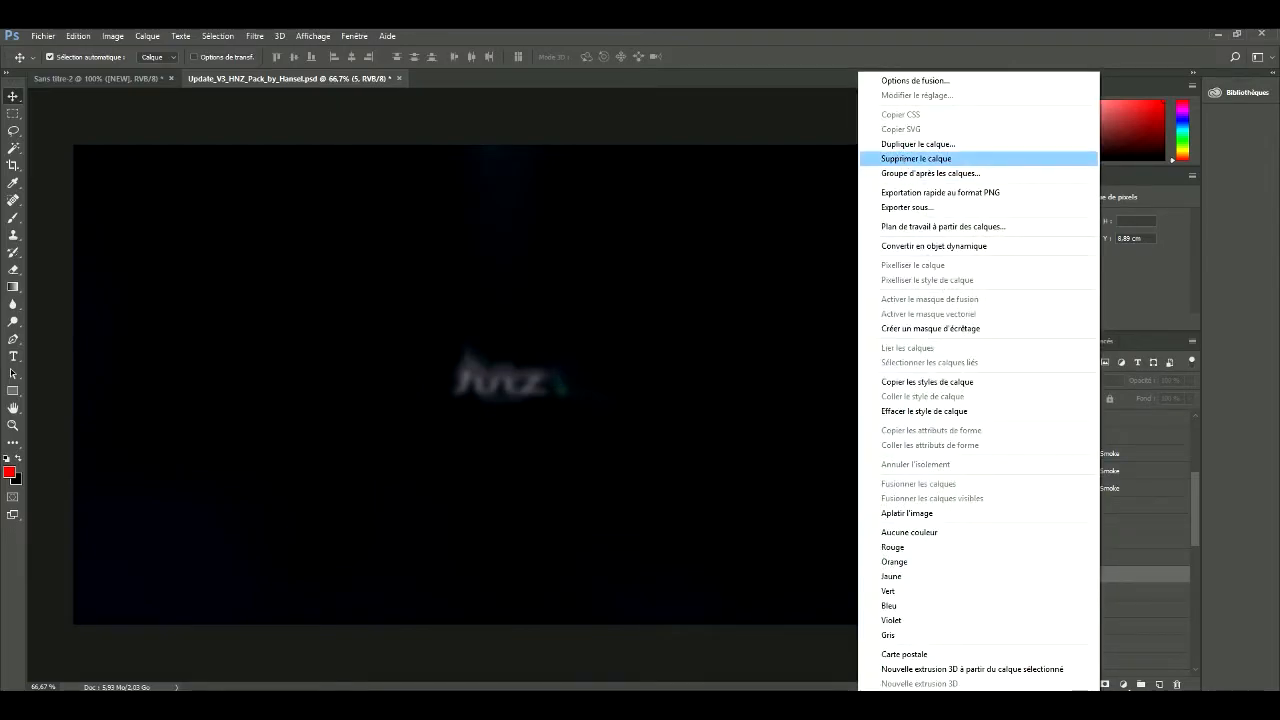
pyautogui.click(900, 140)
pyautogui.click(635, 261)
pyautogui.click(580, 277)
pyautogui.click(764, 215)
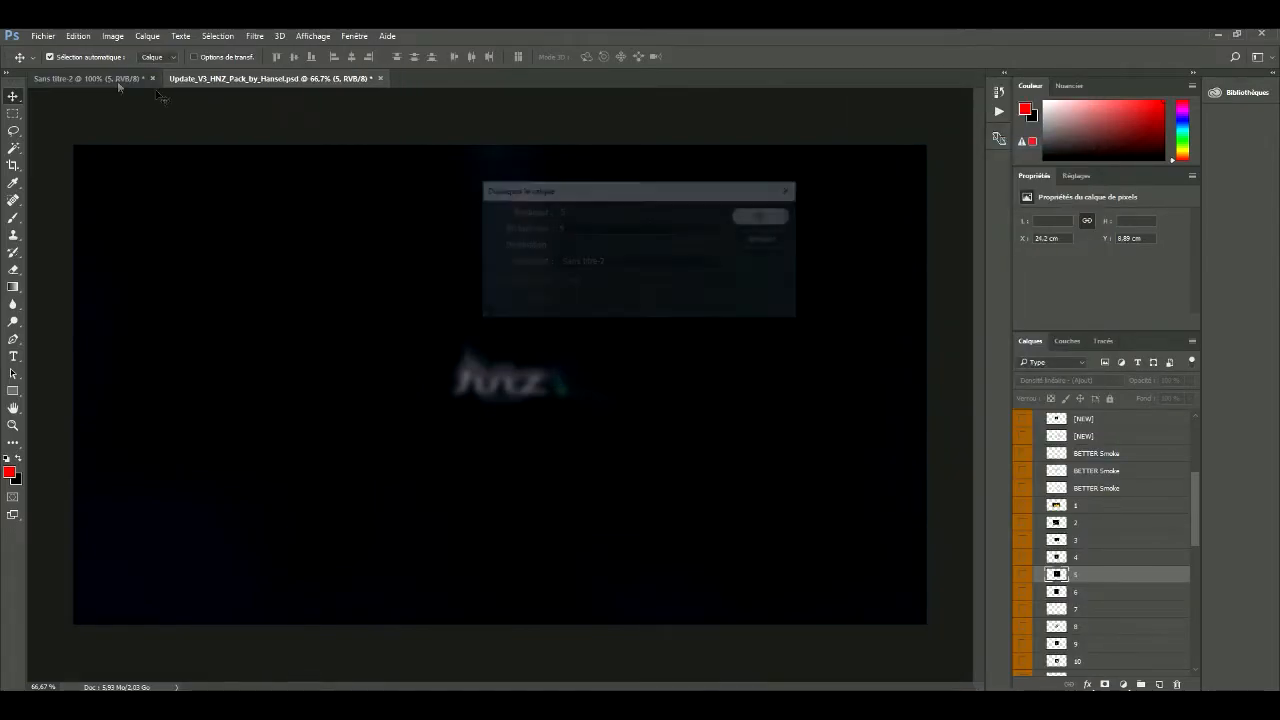
pyautogui.click(81, 78)
# Place lightning layer 5 at the top of the layer stack and move it over the lantern beside the character
pyautogui.moveTo(760, 430); pyautogui.dragTo(362, 268)
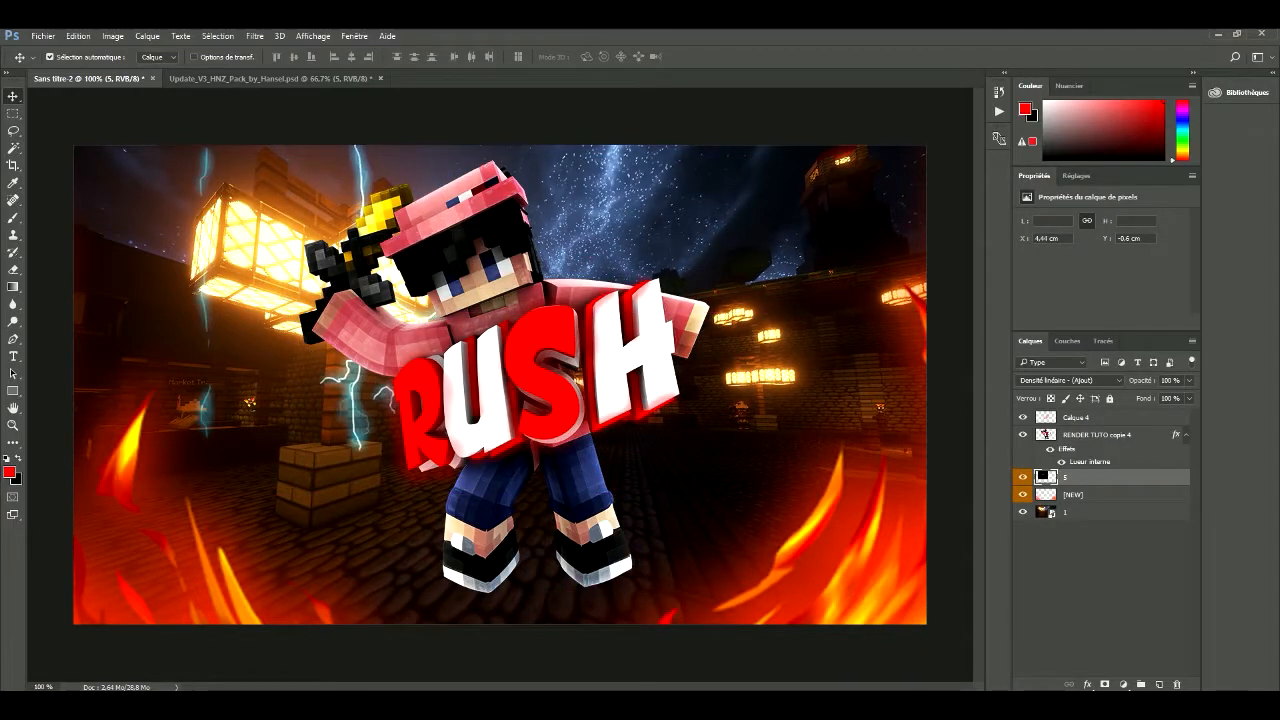
pyautogui.click(1065, 416)
pyautogui.moveTo(1065, 412); pyautogui.dragTo(1065, 410)
pyautogui.moveTo(416, 290); pyautogui.dragTo(686, 390)
pyautogui.moveTo(467, 340); pyautogui.dragTo(295, 286)
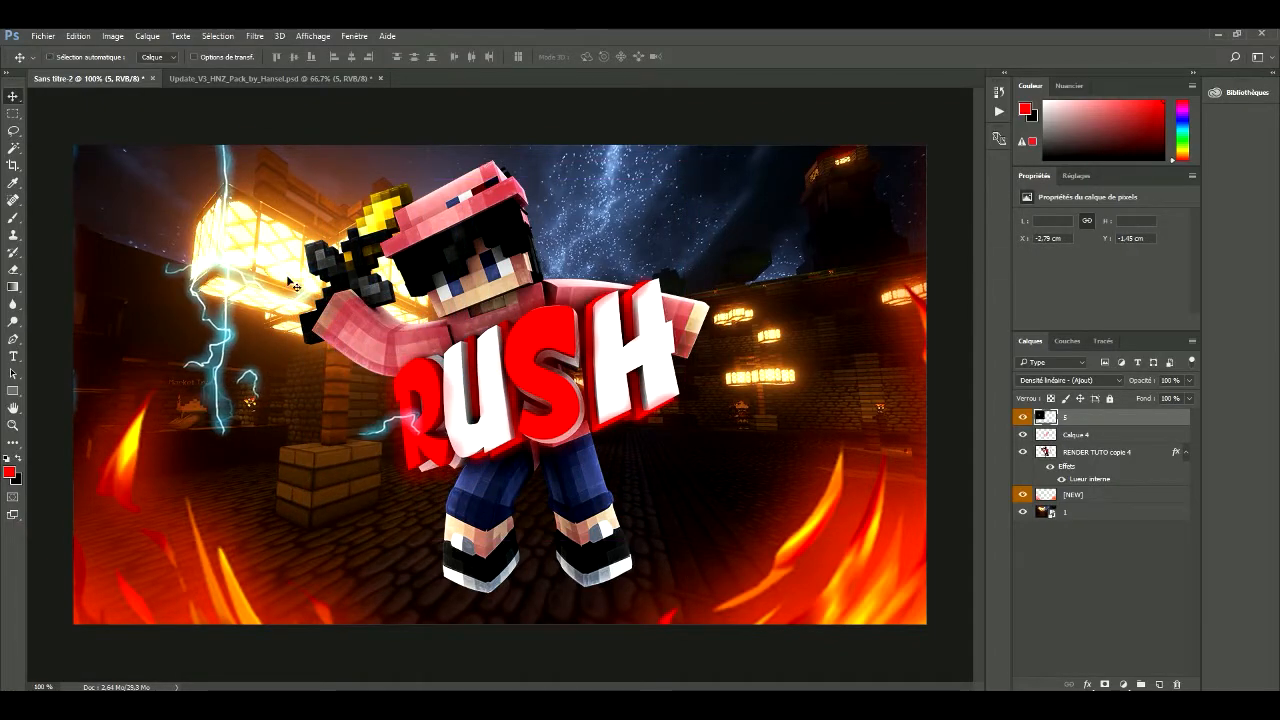
# Try lightning layer 5 resized and rotated over the character's outstretched hand beside RUSH, and delete the layer
pyautogui.hotkey('ctrl', 't')
pyautogui.moveTo(520, 244); pyautogui.dragTo(502, 180)
pyautogui.moveTo(309, 330); pyautogui.dragTo(755, 349)
pyautogui.moveTo(917, 243); pyautogui.dragTo(946, 369)
pyautogui.moveTo(662, 340); pyautogui.dragTo(690, 326)
pyautogui.press('Return')
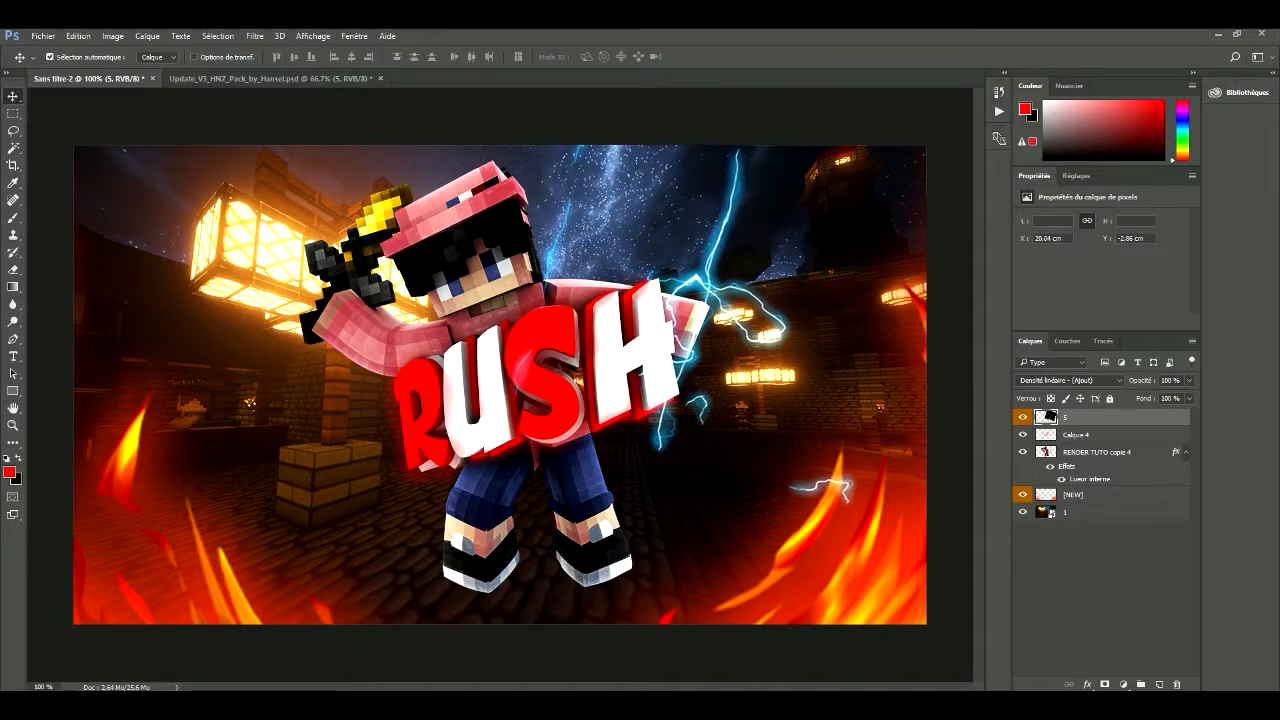
pyautogui.press('Delete')
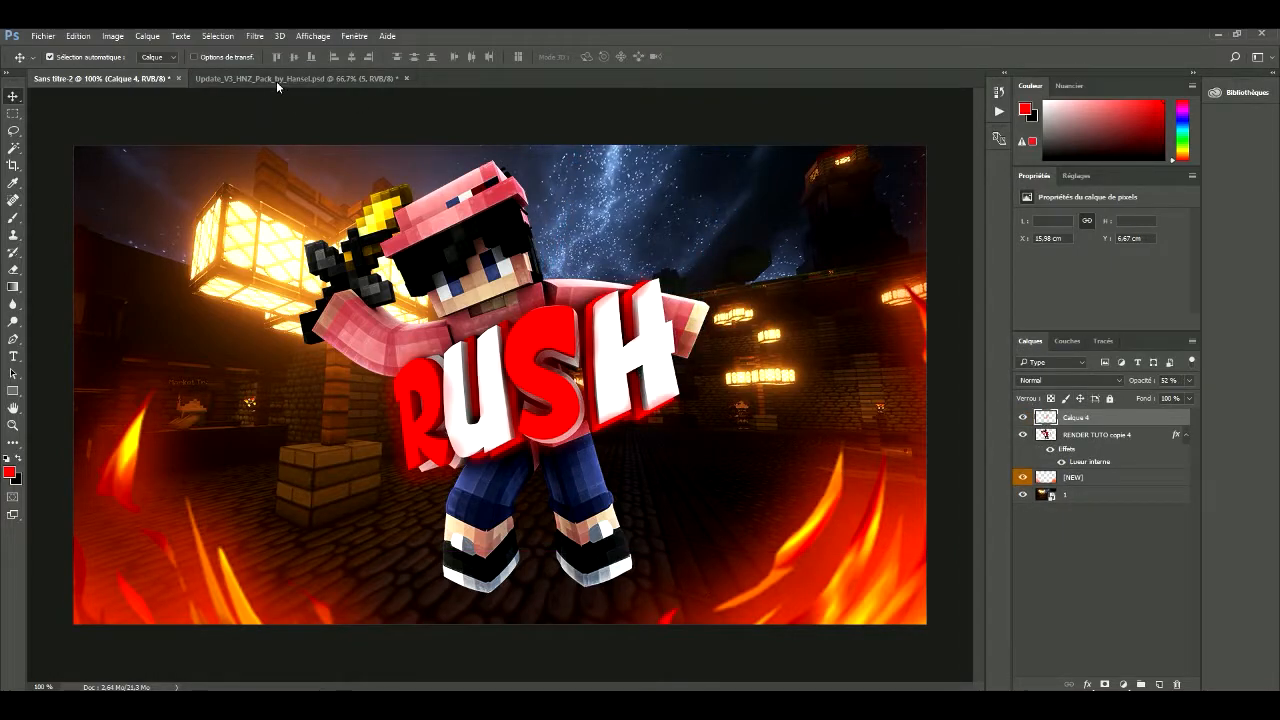
# Switch to the HNZ Pack document and hide and collapse the 2D Effects[UPDATED] group
pyautogui.click(276, 80)
pyautogui.click(1021, 444)
pyautogui.click(1037, 443)
pyautogui.scroll(3, 1037, 480)
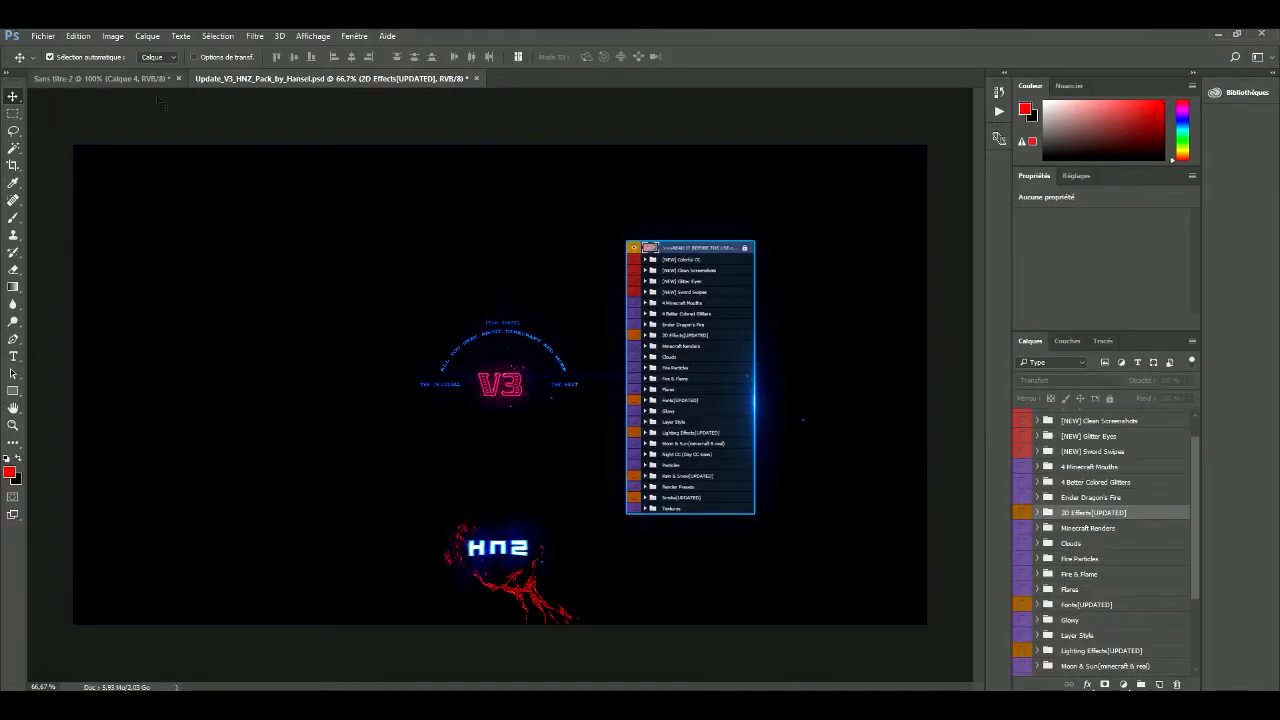
# Show the 4 Minecraft Mouths group, duplicate Mouth 3 into Sans titre-2 and switch to that document
pyautogui.click(1088, 495)
pyautogui.click(1022, 495)
pyautogui.click(1037, 495)
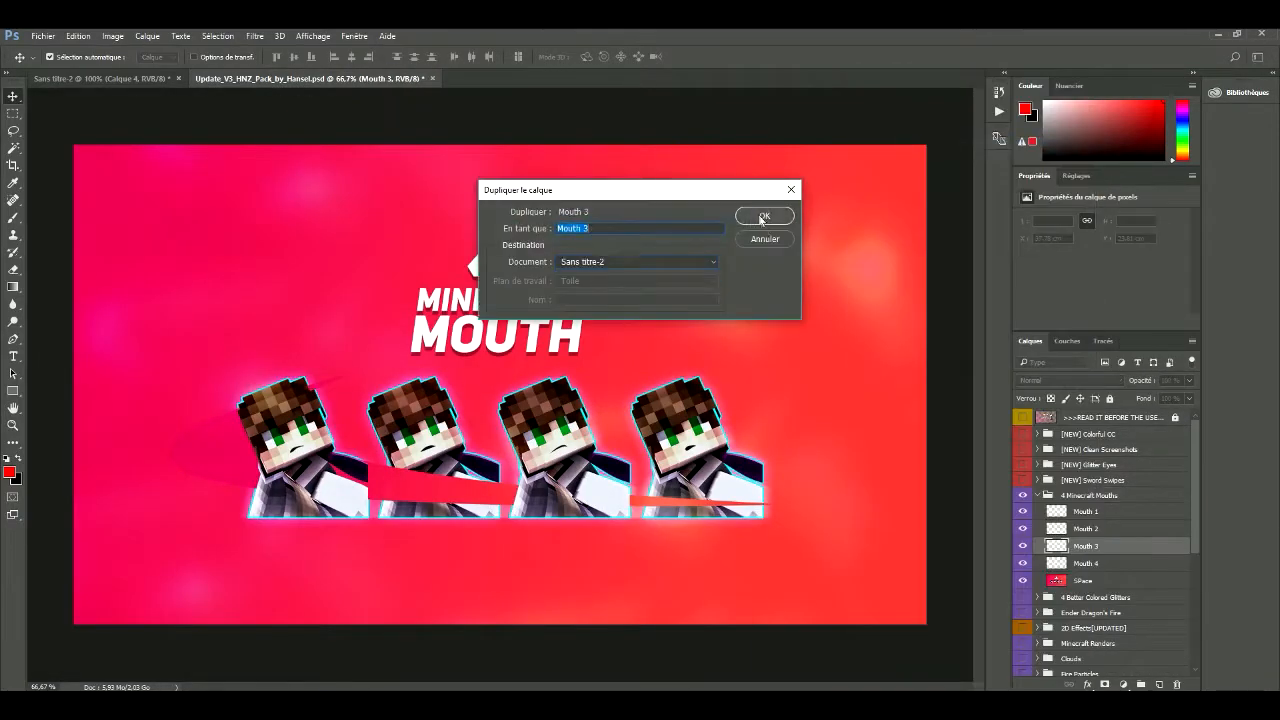
pyautogui.press('Return')
pyautogui.click(100, 78)
# Try placing Mouth 3 on the character's face
pyautogui.hotkey('ctrl', 't')
pyautogui.moveTo(806, 600); pyautogui.dragTo(486, 298)
pyautogui.press('Return')
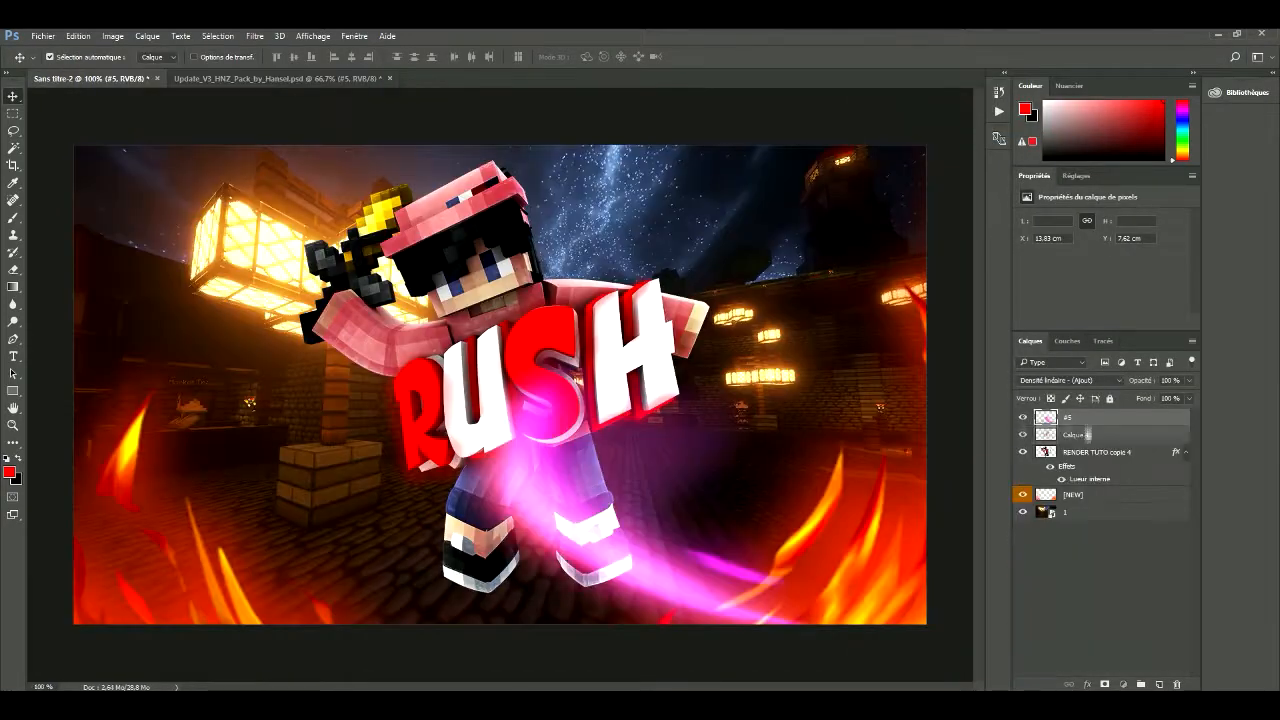
# Scale sword swipe #5 to about 38 % width and 45 % height, rotate it about 20° and reorder it above RENDER TUTO copie 4
pyautogui.hotkey('ctrl', 't')
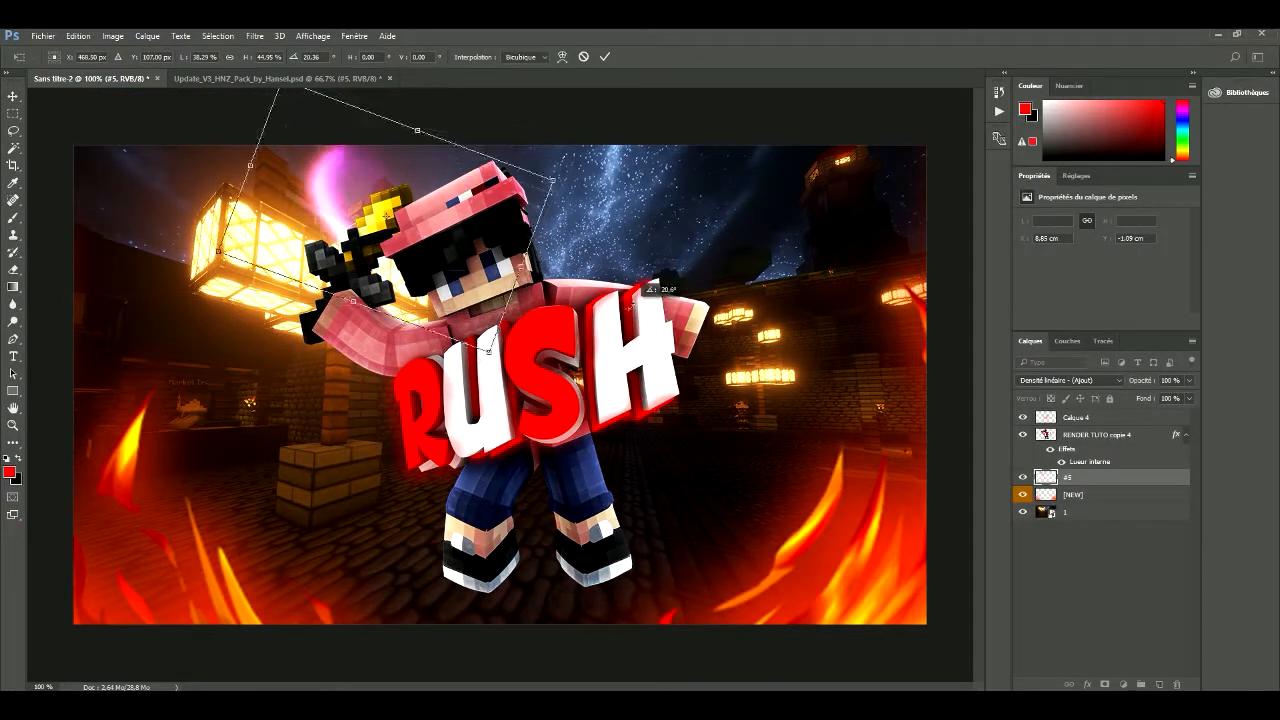
pyautogui.press('Return')
pyautogui.moveTo(1068, 477); pyautogui.dragTo(1071, 431)
# Try sword swipe #5 beside the character's outstretched hand, rotating and repositioning it near the end of the RUSH lettering
pyautogui.moveTo(400, 252); pyautogui.dragTo(700, 372)
pyautogui.hotkey('ctrl', 't')
pyautogui.moveTo(863, 254); pyautogui.dragTo(758, 672)
pyautogui.moveTo(690, 570); pyautogui.dragTo(652, 358)
pyautogui.moveTo(778, 312); pyautogui.dragTo(862, 268)
pyautogui.press('Return')
pyautogui.moveTo(640, 295); pyautogui.dragTo(803, 345)
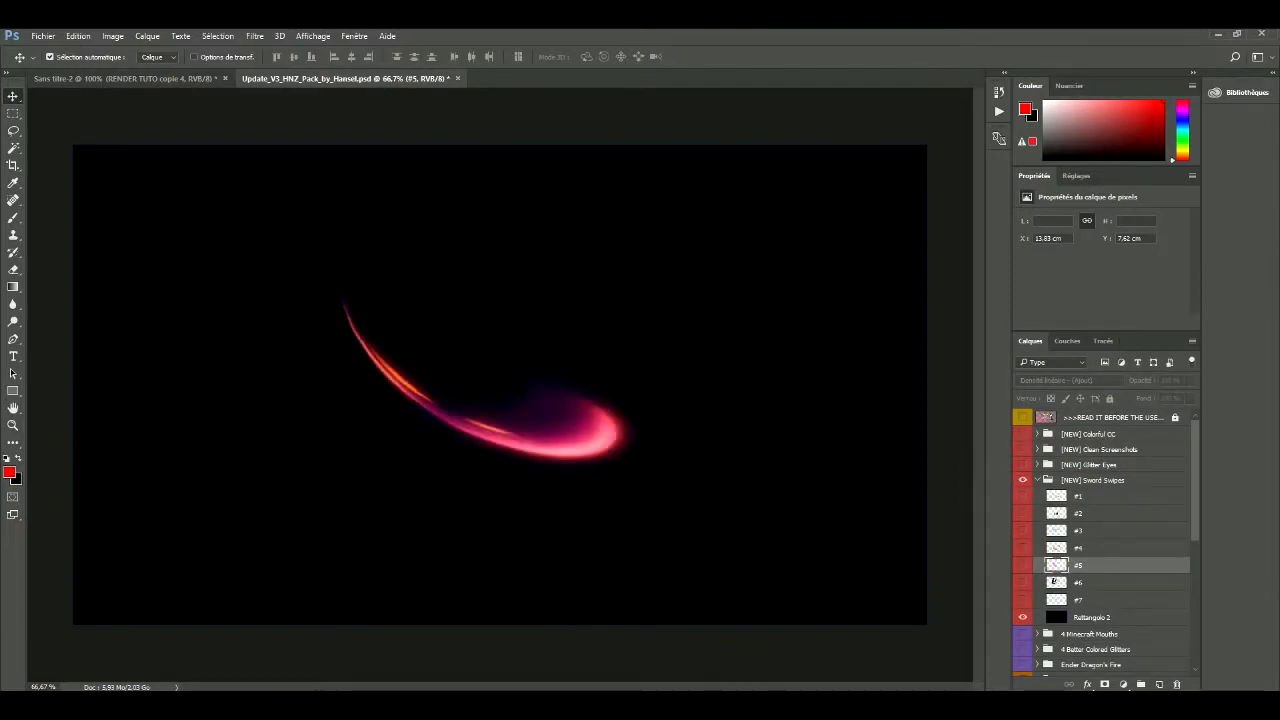
# Try the blue sword swipe #3 from the HNZ Pack over the character's legs in the composition
pyautogui.rightClick(849, 170)
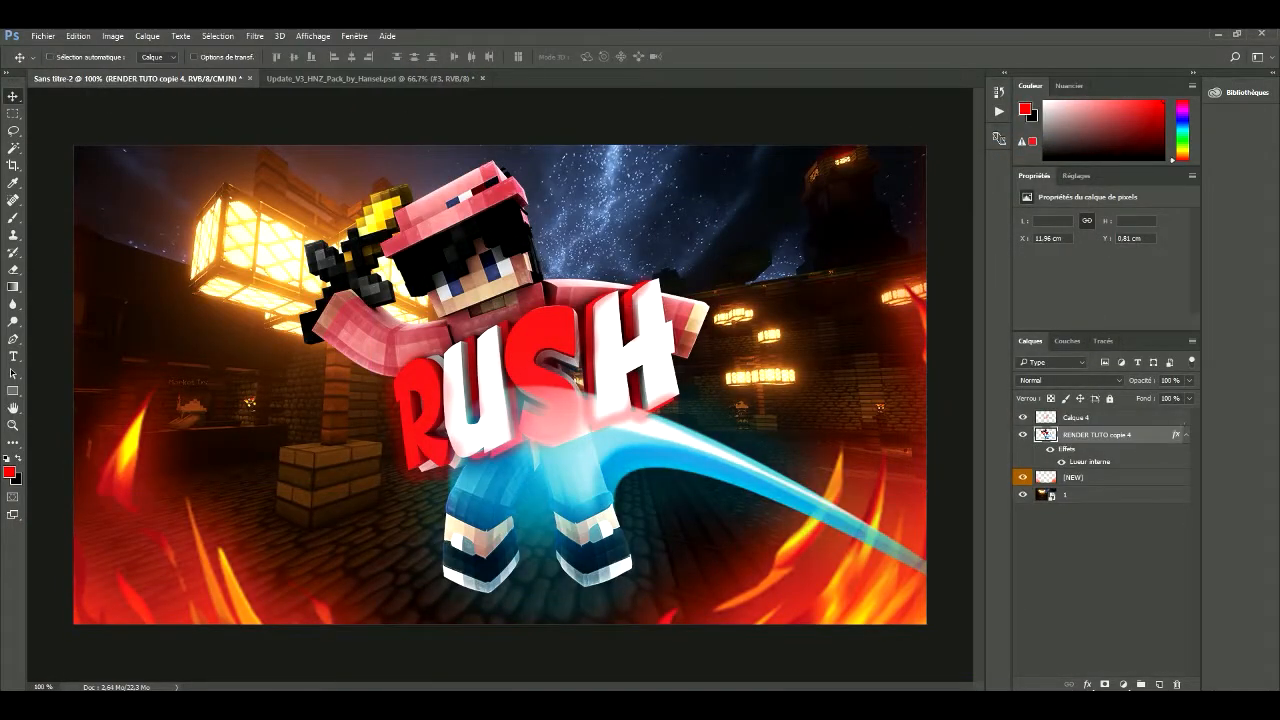
pyautogui.moveTo(614, 440)
pyautogui.mouseDown()
pyautogui.moveTo(380, 349)
pyautogui.moveTo(608, 440)
pyautogui.mouseUp()
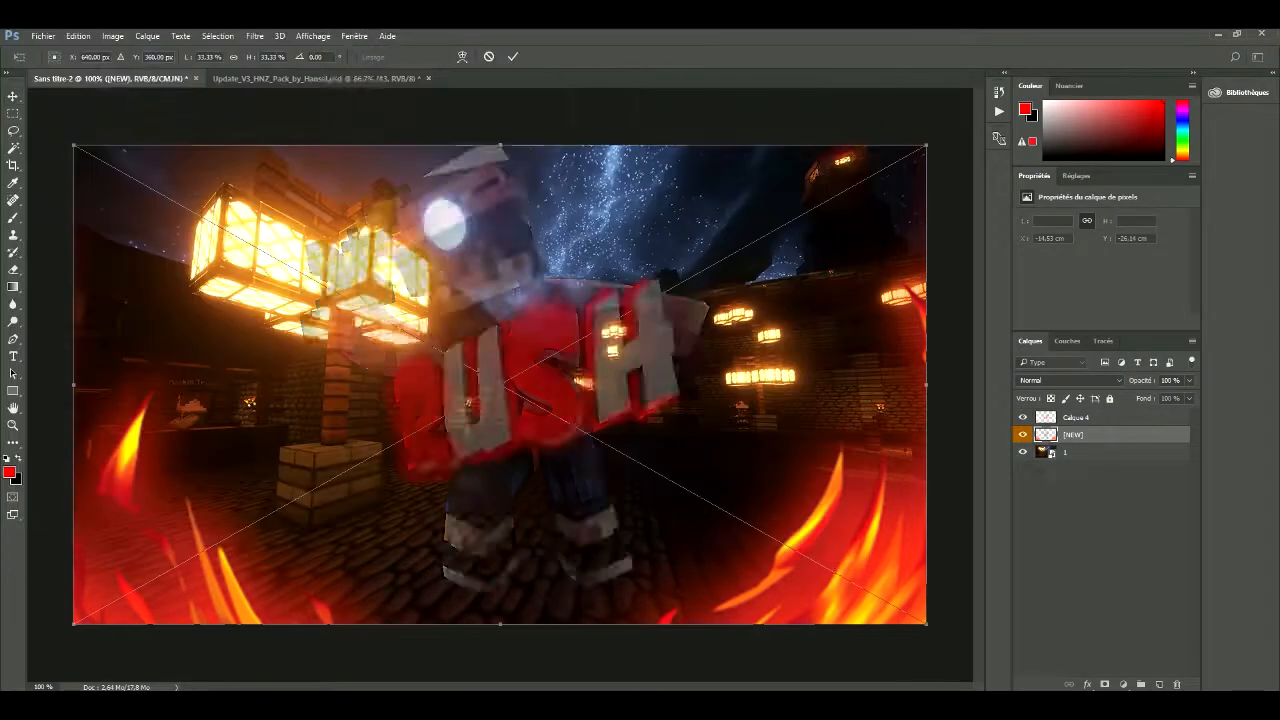
pyautogui.moveTo(310, 198); pyautogui.dragTo(400, 262)
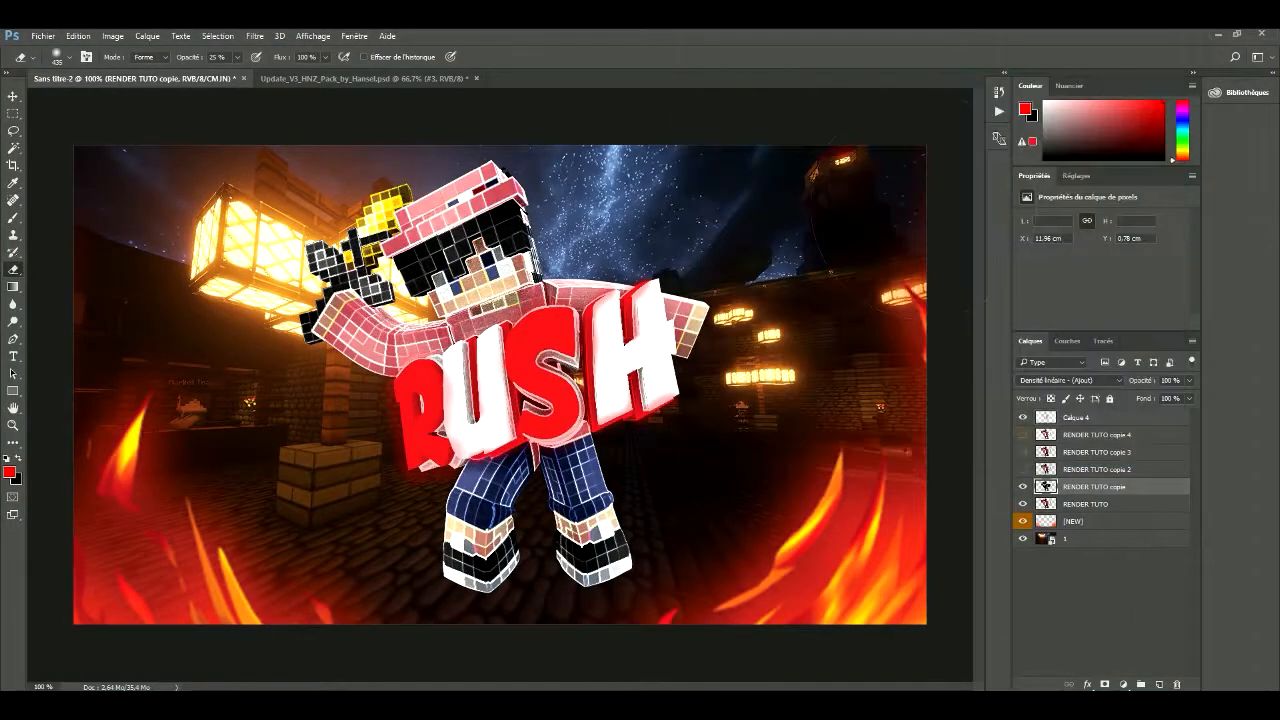
# Merge the character render layers into Calque 4 and add a white inner glow with Incrustation blending and 18 px size
pyautogui.click(13, 97)
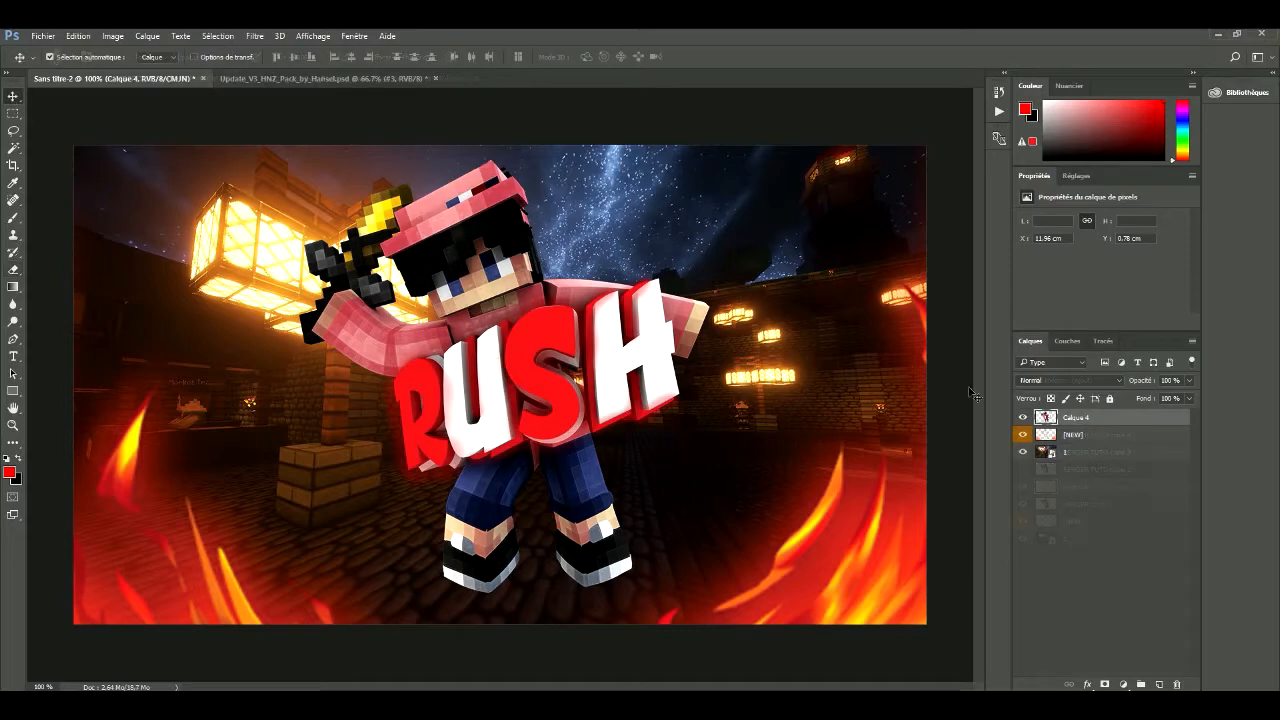
pyautogui.click(1087, 685)
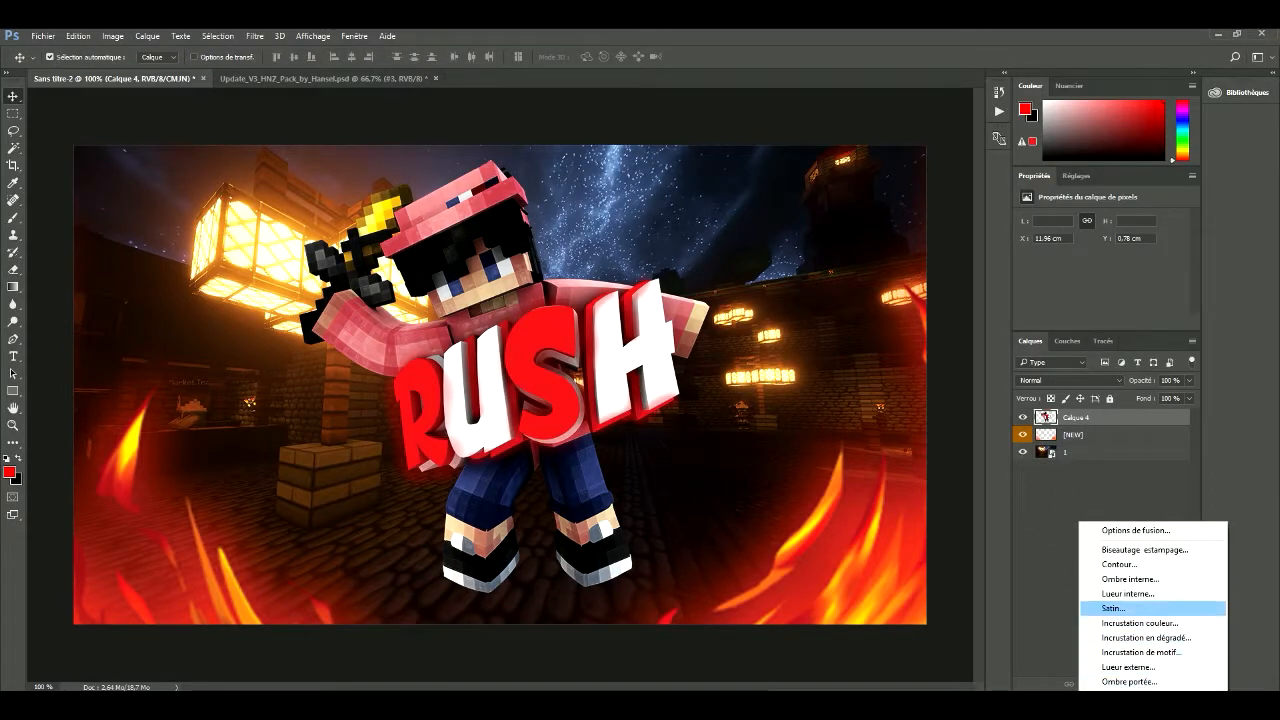
pyautogui.click(1128, 595)
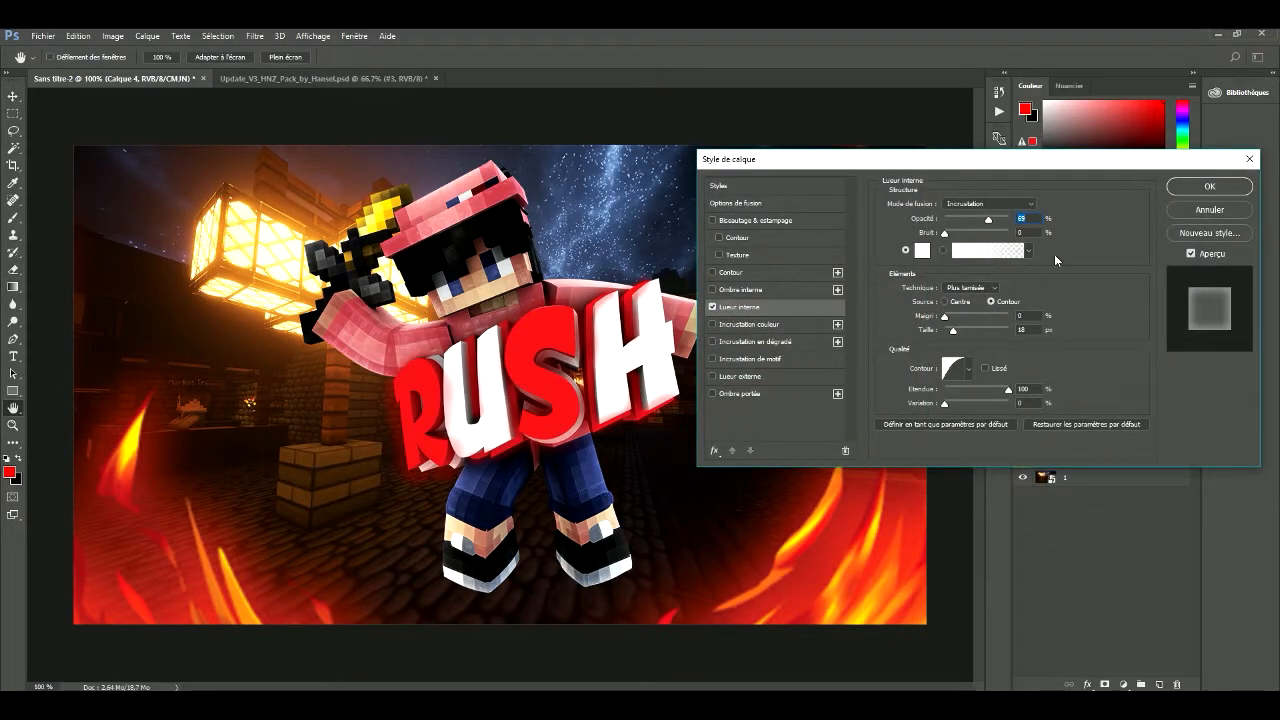
pyautogui.click(1209, 186)
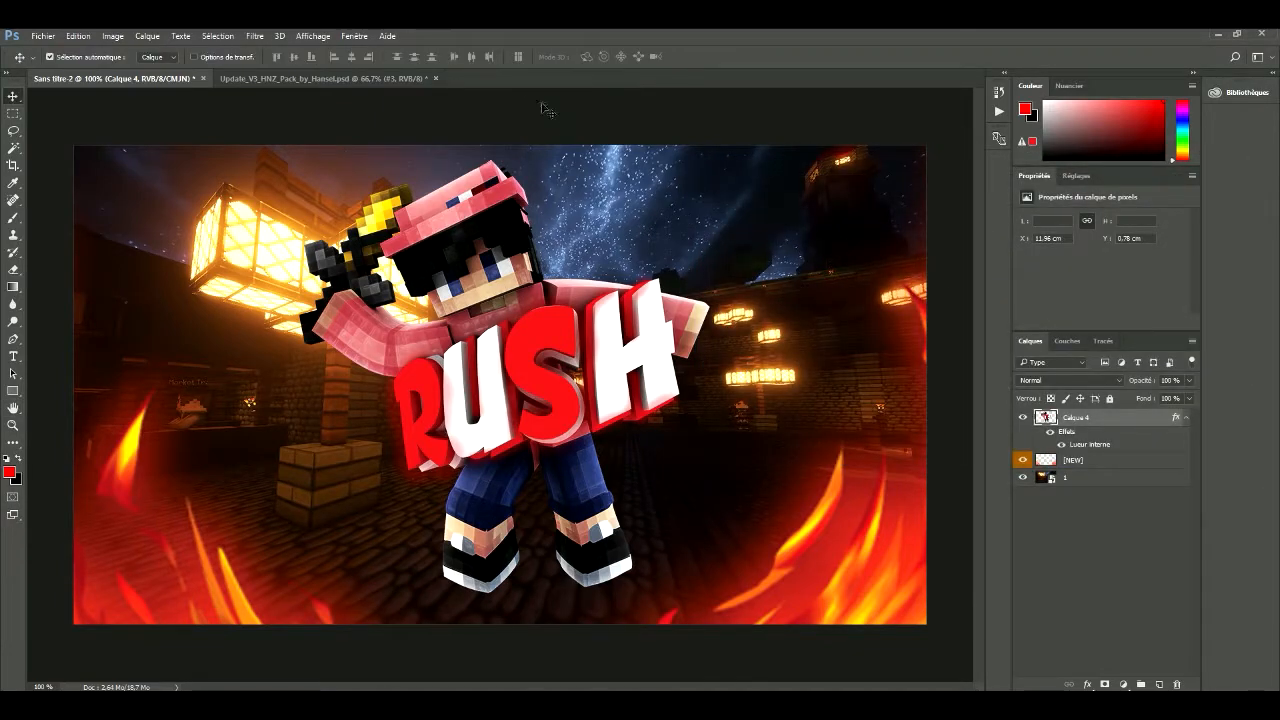
# Duplicate sword swipe #3 from the HNZ Pack into the Sans titre-2 document
pyautogui.click(297, 77)
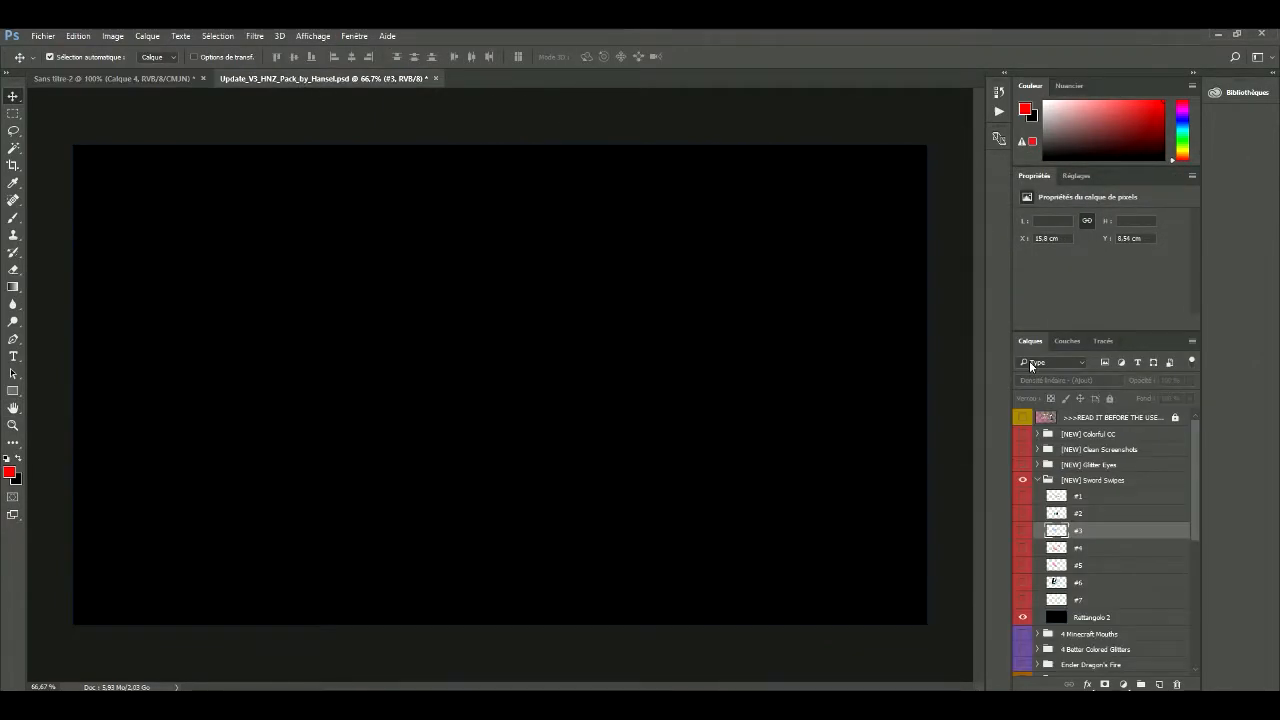
pyautogui.rightClick(1093, 533)
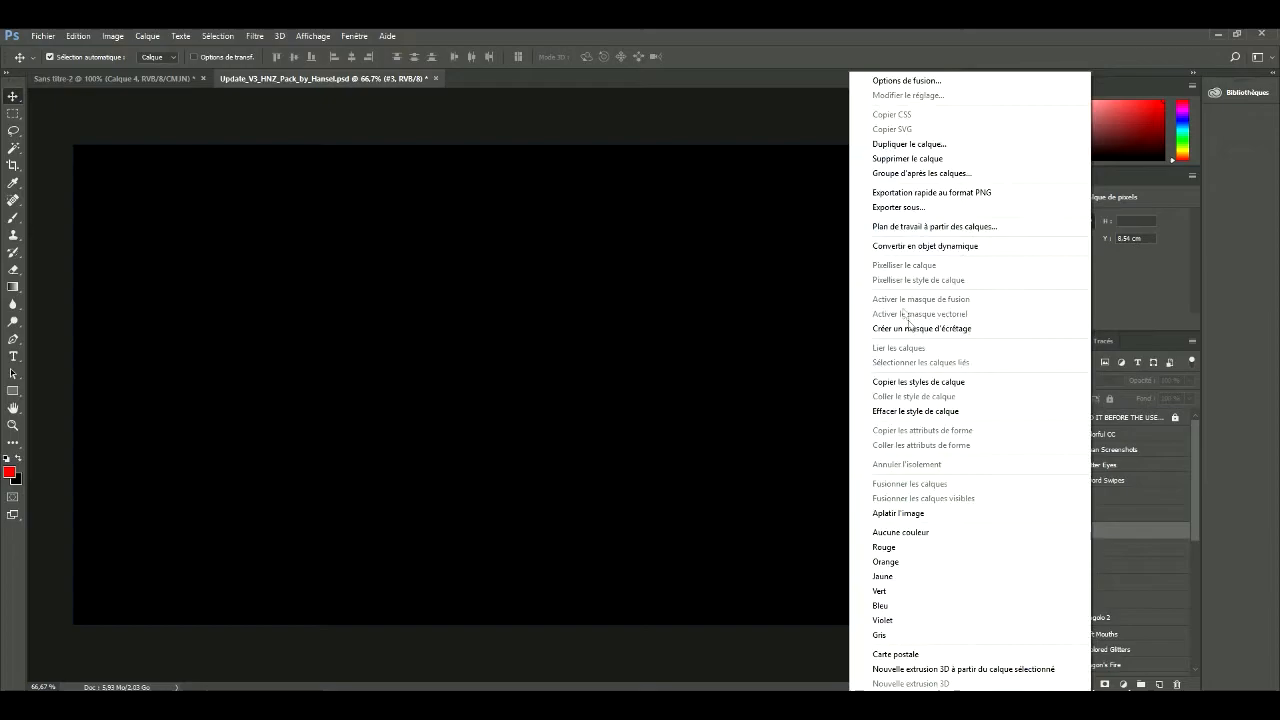
pyautogui.click(900, 158)
pyautogui.click(637, 262)
pyautogui.click(620, 274)
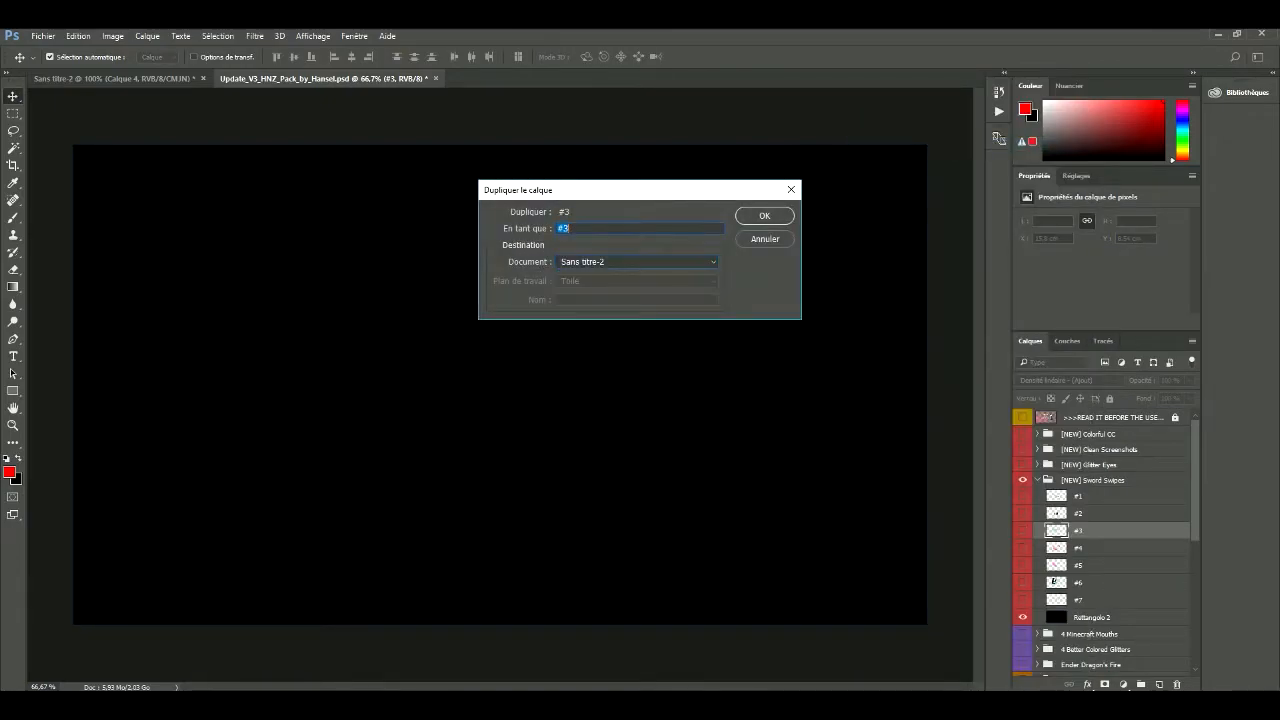
pyautogui.click(763, 216)
pyautogui.click(78, 80)
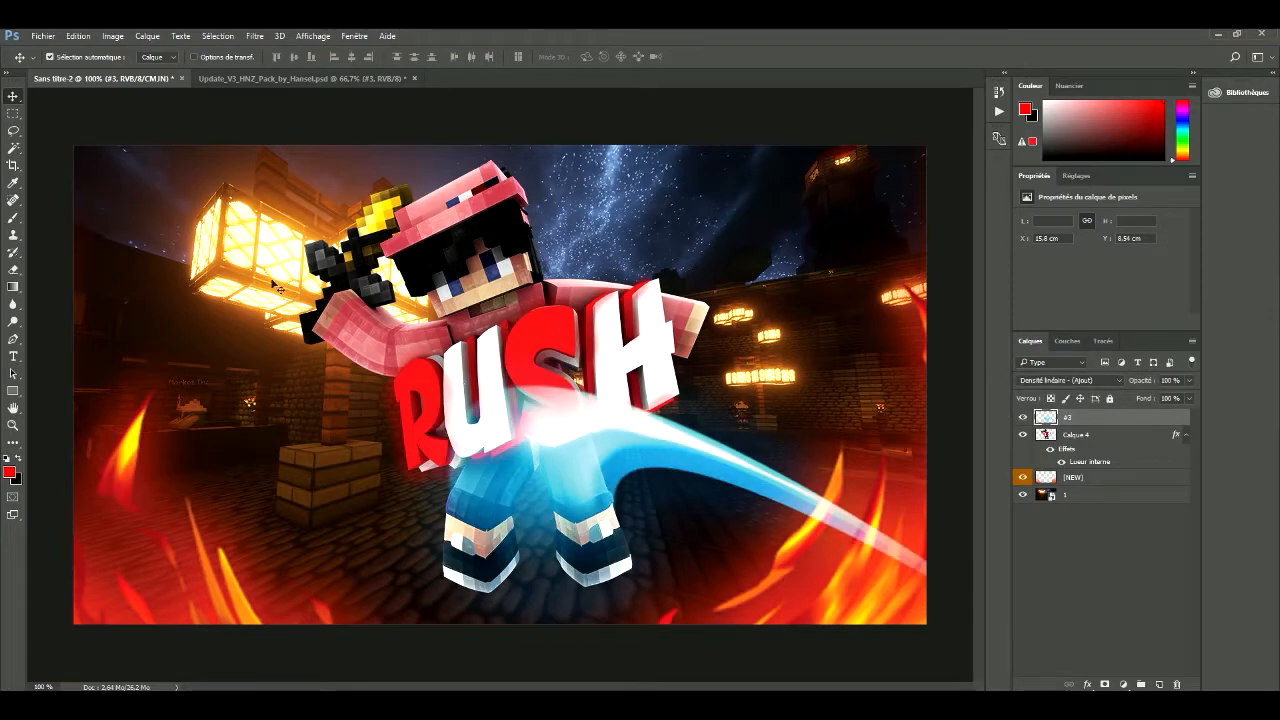
# Rotate sword swipe #3 by about 142.5° and place it across the character and the RUSH lettering
pyautogui.moveTo(566, 437); pyautogui.dragTo(400, 315)
pyautogui.hotkey('ctrl', 't')
pyautogui.moveTo(948, 182); pyautogui.dragTo(483, 545)
pyautogui.moveTo(650, 192); pyautogui.dragTo(635, 283)
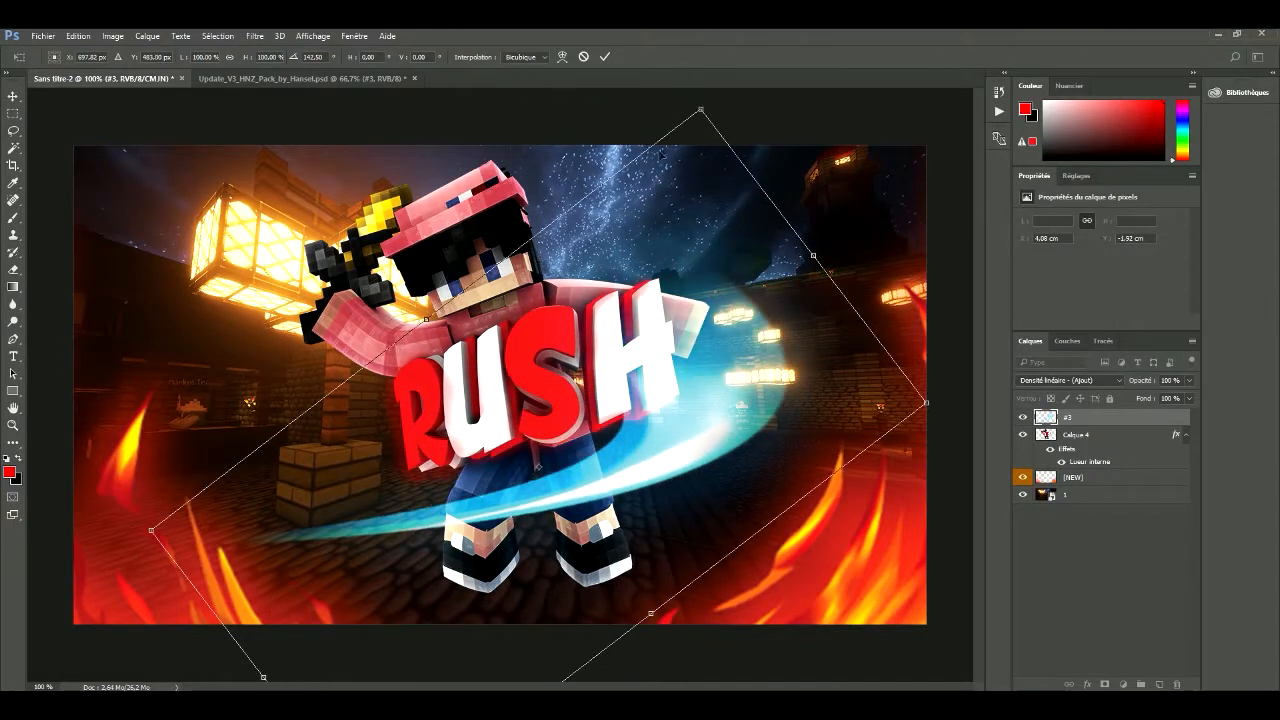
# Scale sword swipe #3 to about 52 % width and 61 % height, rotate it to about 140° and centre it over the RUSH lettering
pyautogui.moveTo(698, 104); pyautogui.dragTo(503, 420)
pyautogui.moveTo(468, 540); pyautogui.dragTo(567, 303)
pyautogui.moveTo(803, 220); pyautogui.dragTo(829, 274)
pyautogui.moveTo(593, 391); pyautogui.dragTo(630, 371)
pyautogui.moveTo(797, 310); pyautogui.dragTo(313, 456)
pyautogui.moveTo(562, 405); pyautogui.dragTo(488, 397)
pyautogui.moveTo(790, 237); pyautogui.dragTo(346, 509)
pyautogui.moveTo(469, 378); pyautogui.dragTo(538, 381)
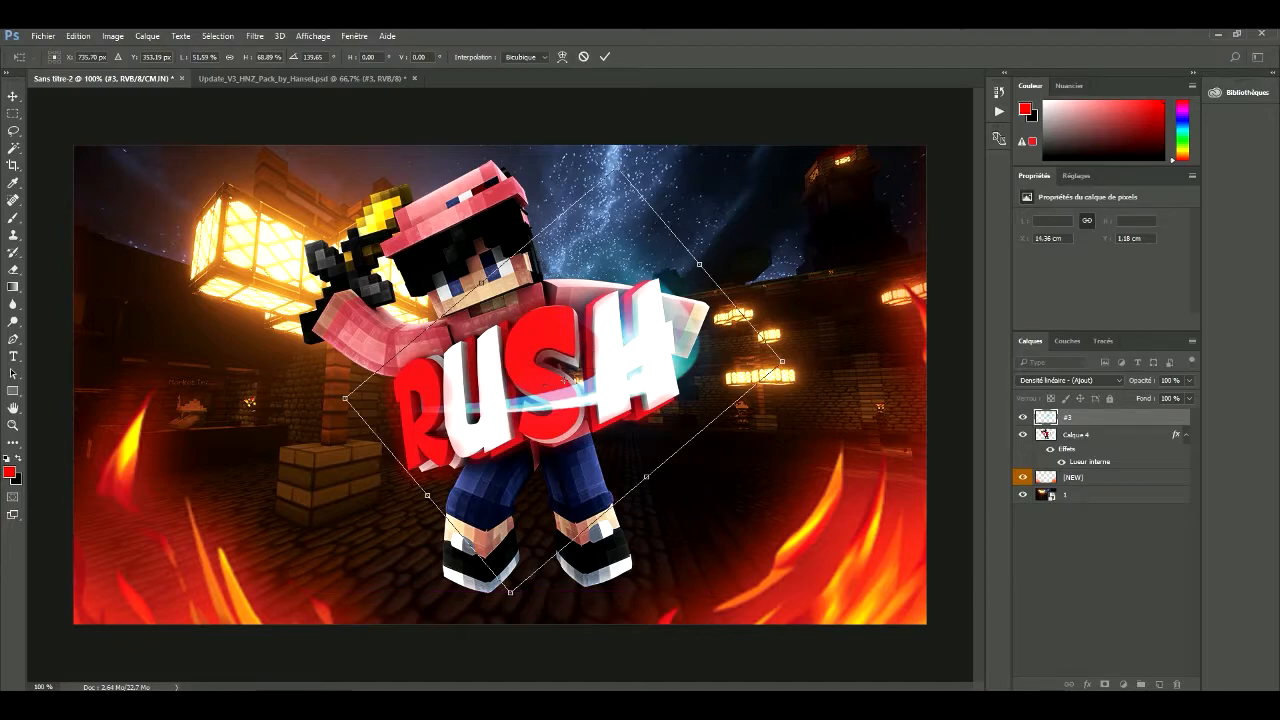
pyautogui.moveTo(601, 385); pyautogui.dragTo(586, 392)
pyautogui.click(608, 57)
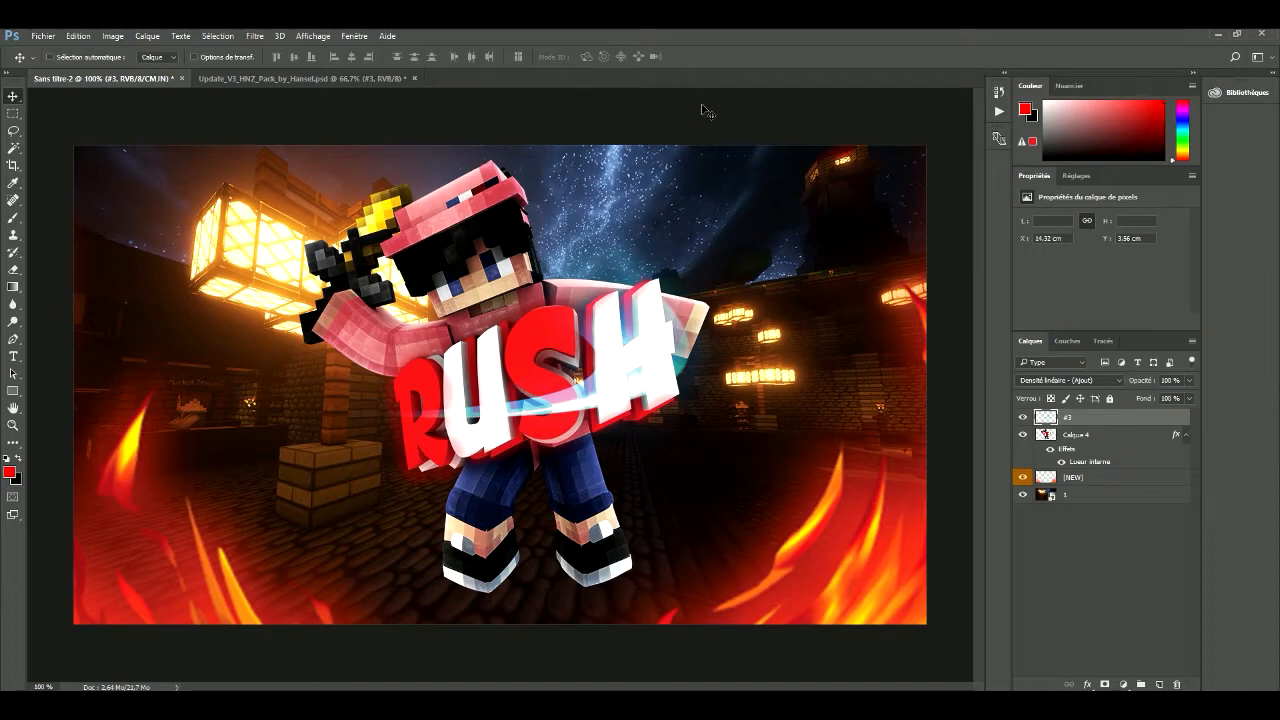
# Shift the hue of sword swipe #3 to +97 with Hue/Saturation
pyautogui.hotkey('ctrl', 'u')
pyautogui.moveTo(842, 232)
pyautogui.mouseDown()
pyautogui.moveTo(878, 232)
pyautogui.moveTo(748, 232)
pyautogui.moveTo(868, 232)
pyautogui.moveTo(856, 232)
pyautogui.mouseUp()
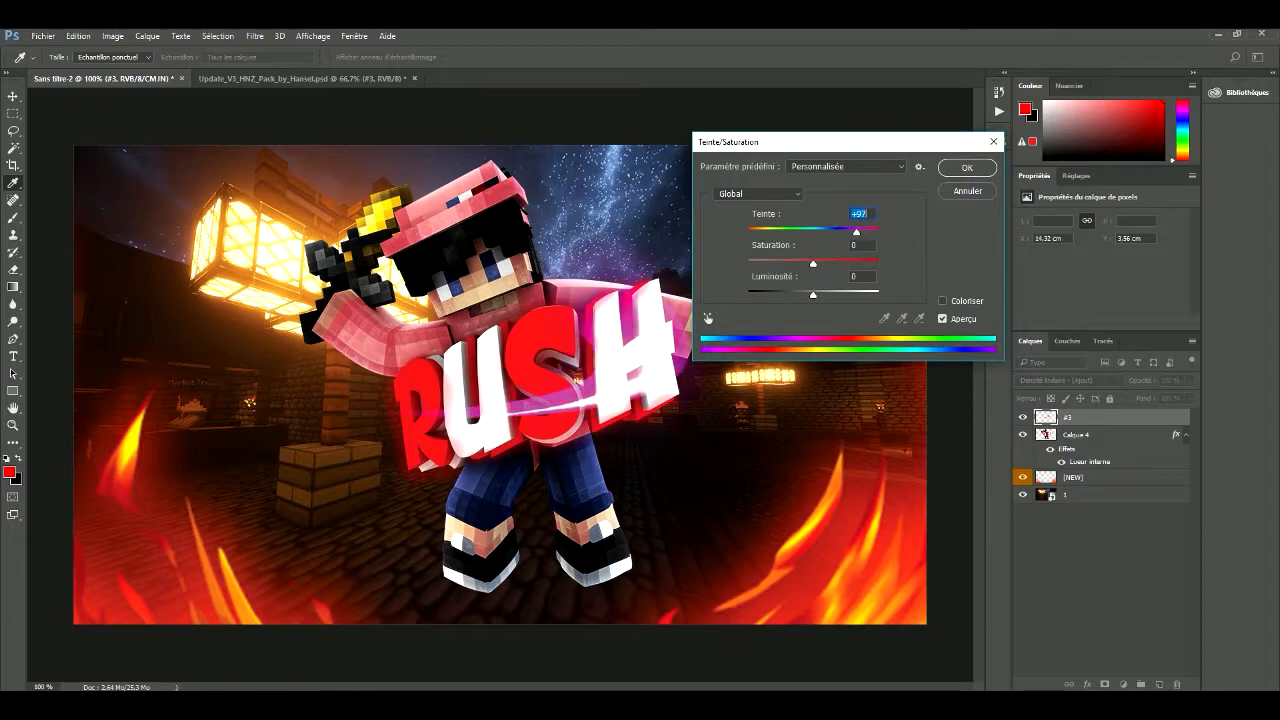
pyautogui.click(966, 167)
pyautogui.press('v')
# Try to outline the part of the swipe over the letter U with the Polygonal Lasso
pyautogui.hotkey('ctrl', '+')
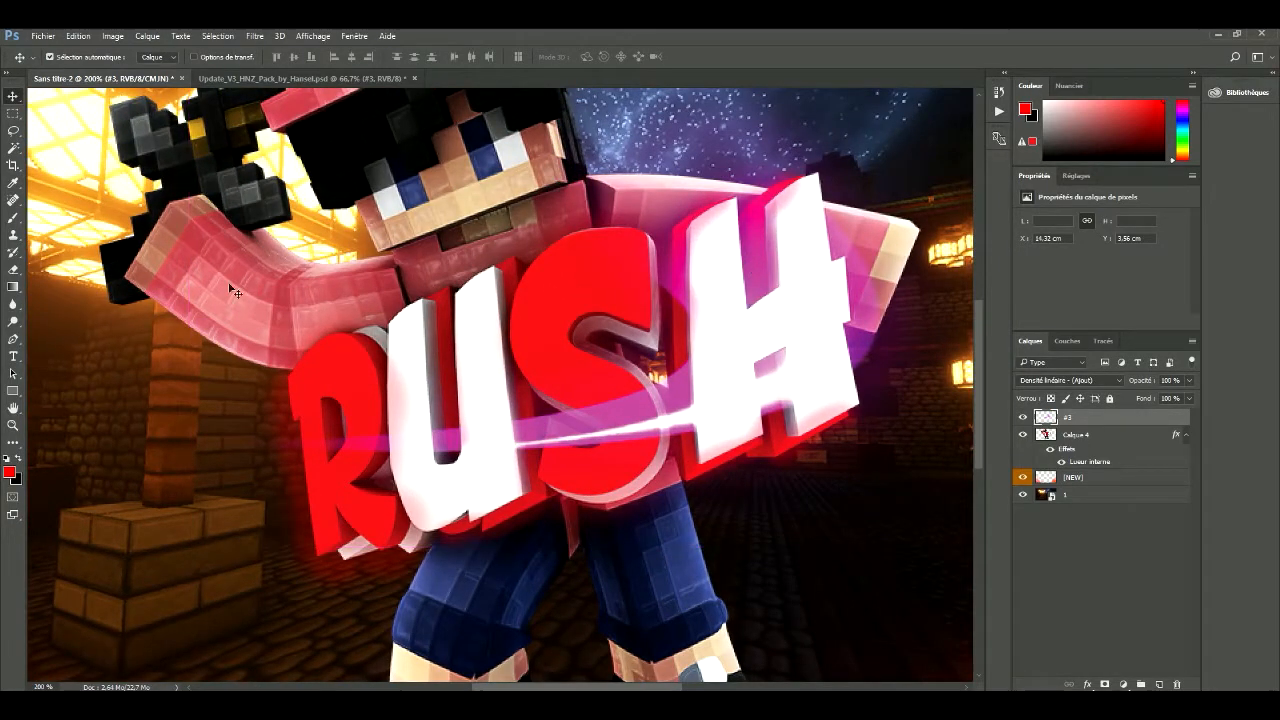
pyautogui.moveTo(10, 132); pyautogui.dragTo(44, 146)
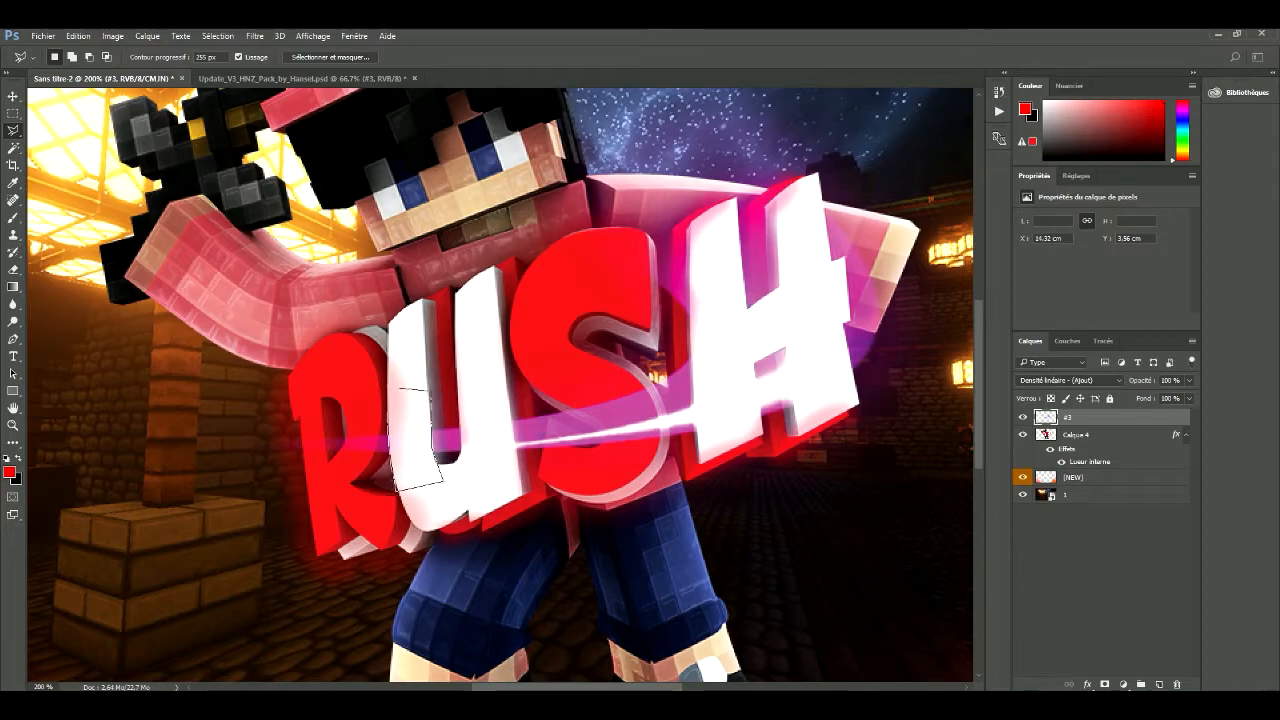
pyautogui.click(399, 388)
pyautogui.click(642, 291)
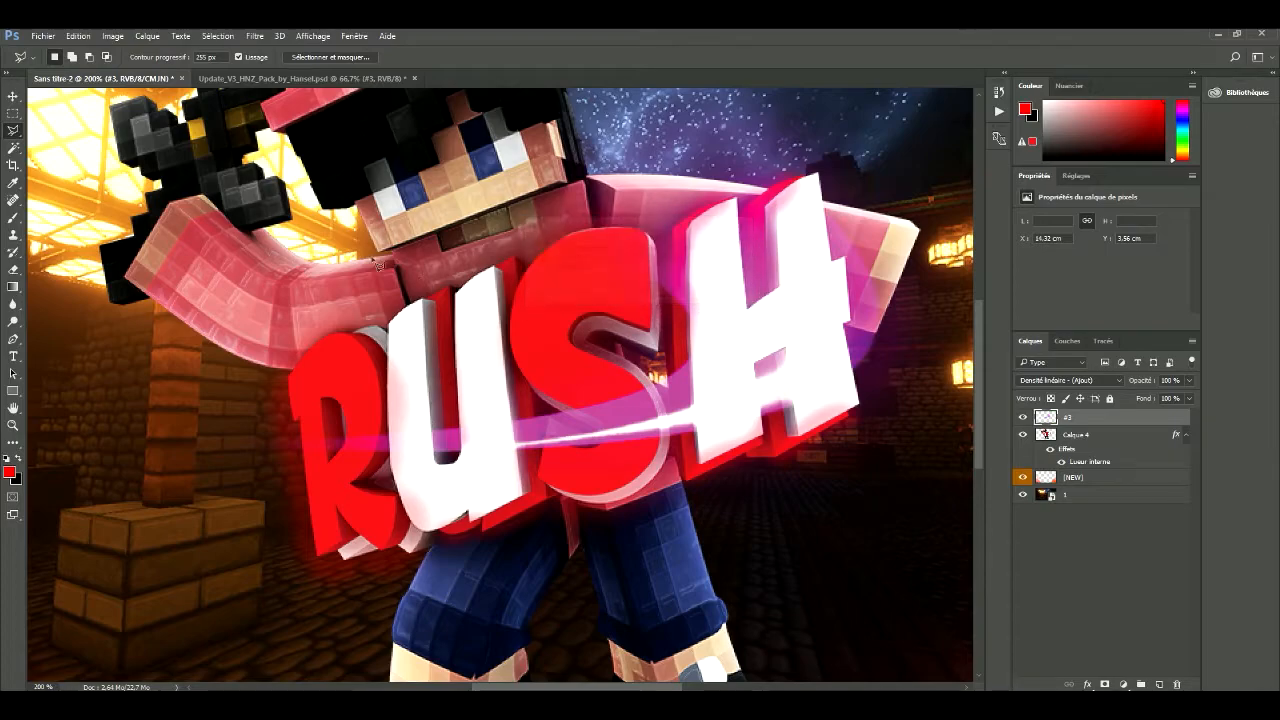
# Erase the part of the swipe crossing the right half of the letter U with a freehand Lasso selection, and deselect
pyautogui.rightClick(13, 130)
pyautogui.click(70, 131)
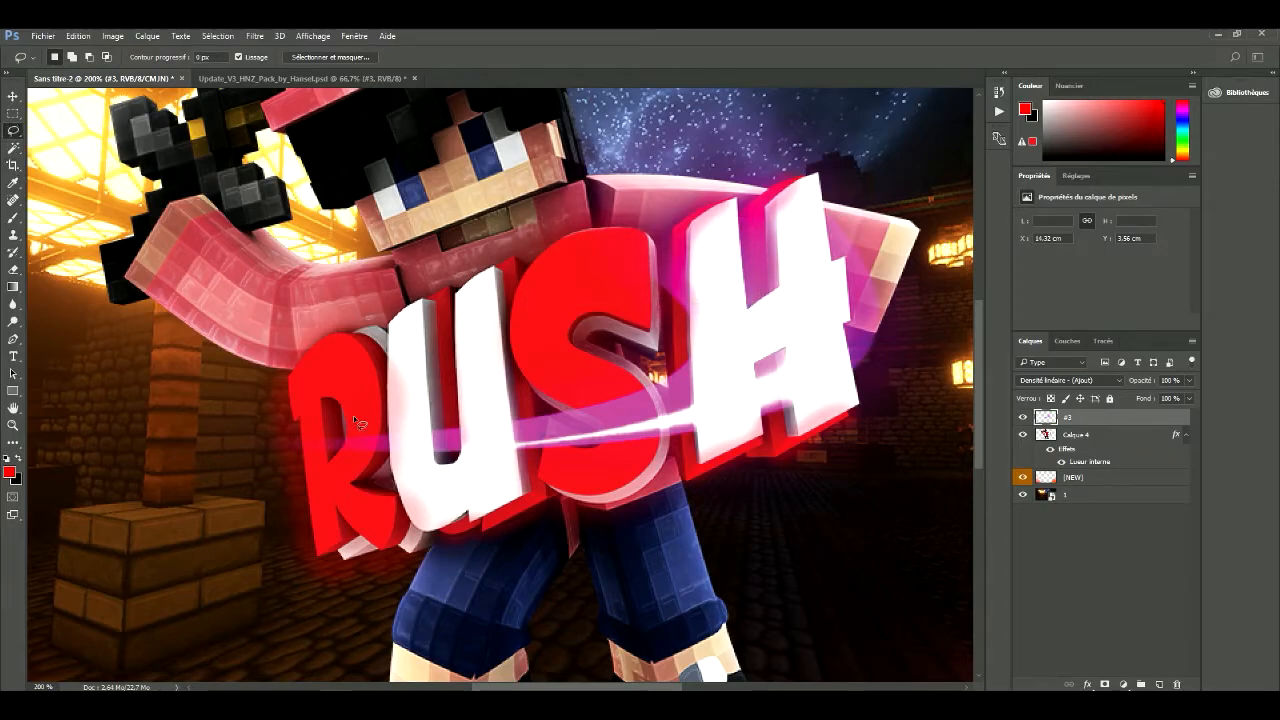
pyautogui.moveTo(397, 478); pyautogui.dragTo(432, 462)
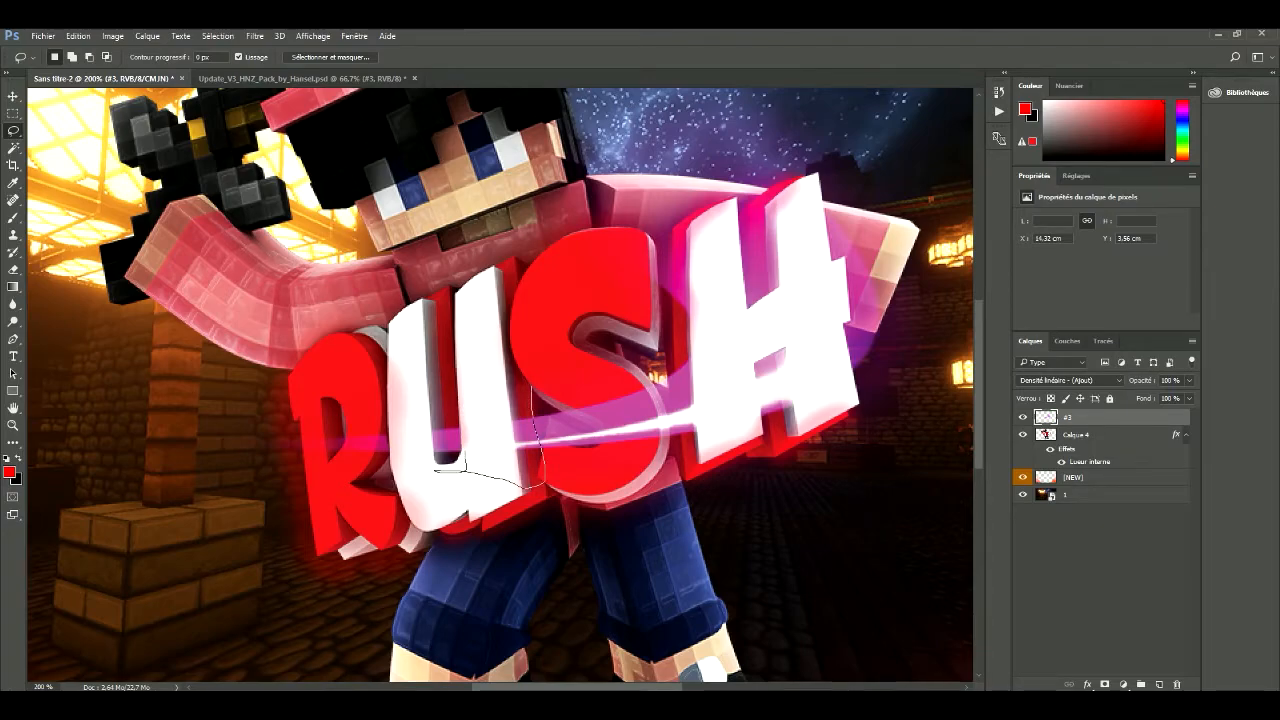
pyautogui.rightClick(514, 337)
pyautogui.click(560, 346)
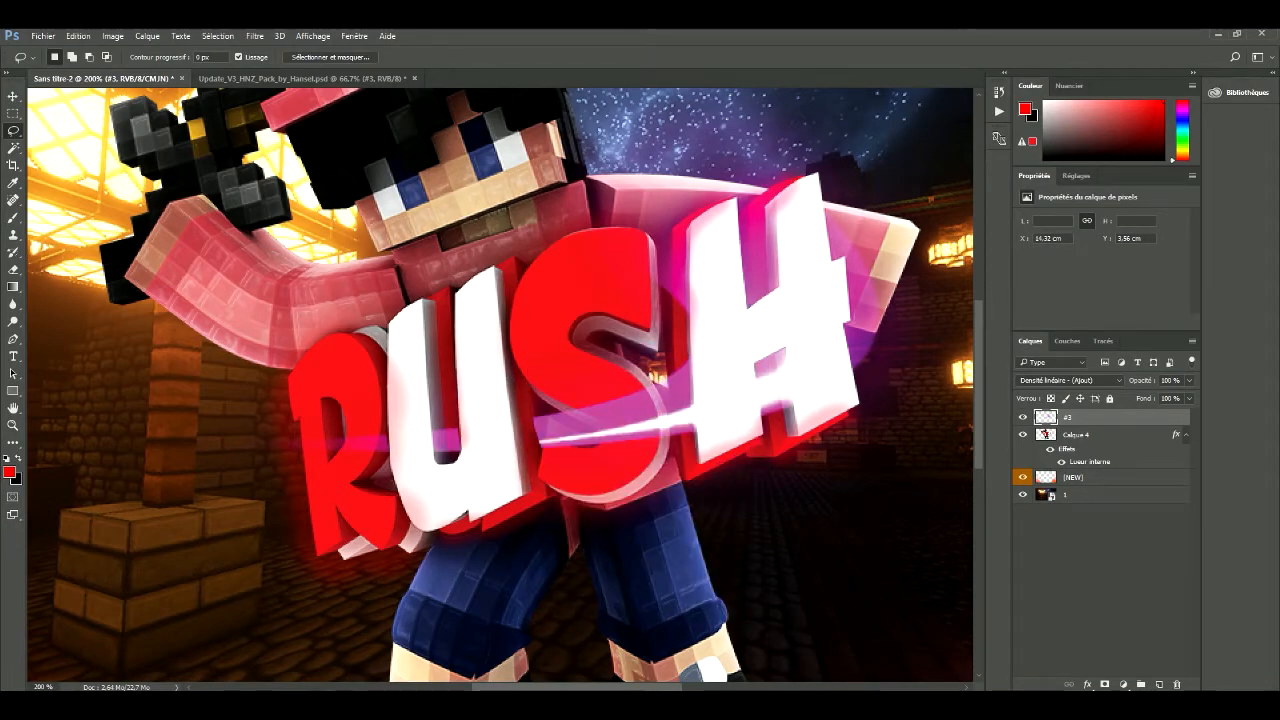
# Outline small parts of the swipe over the letters H and R with the Lasso, clearing each selection
pyautogui.moveTo(757, 404); pyautogui.dragTo(753, 408)
pyautogui.rightClick(737, 183)
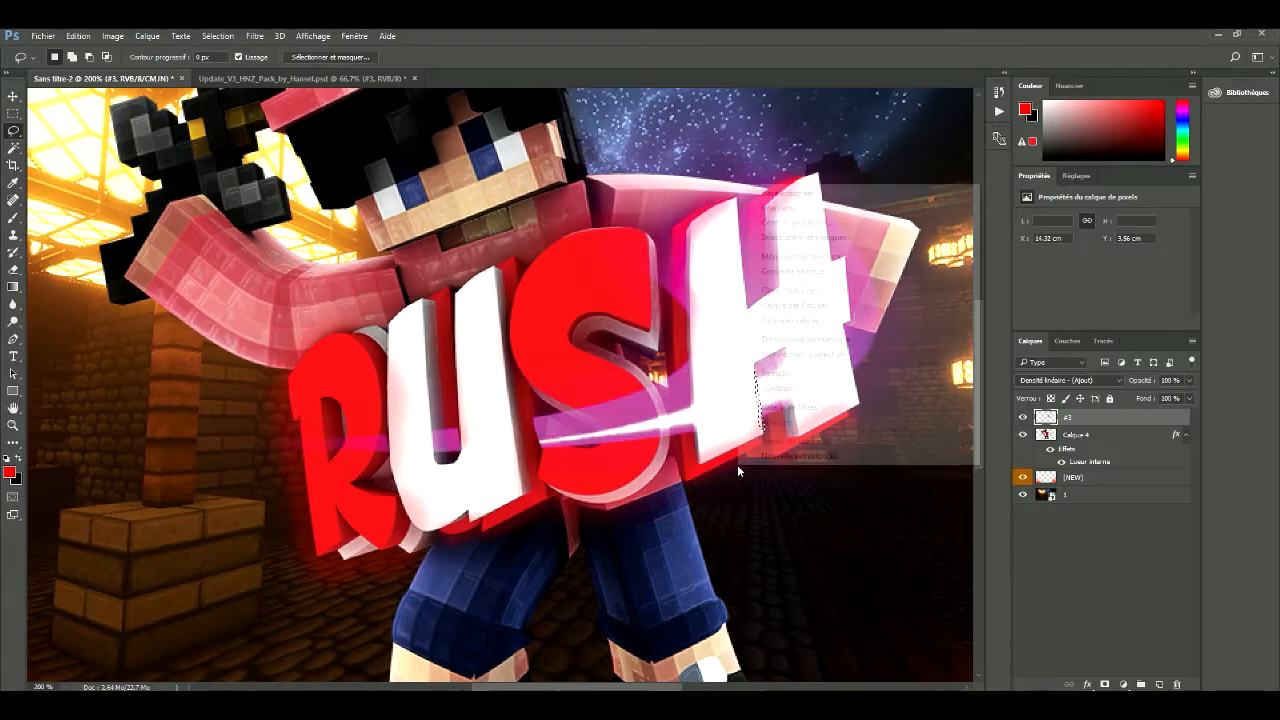
pyautogui.click(775, 190)
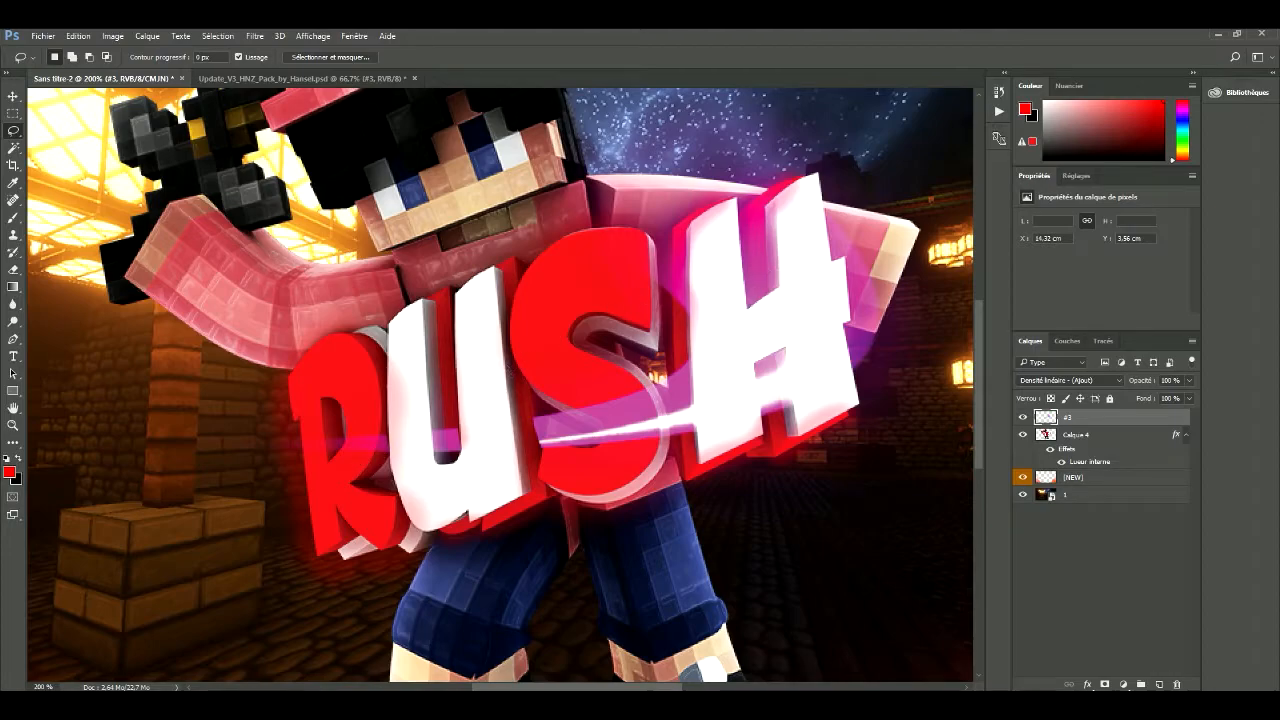
pyautogui.moveTo(345, 441)
pyautogui.mouseDown()
pyautogui.moveTo(354, 484)
pyautogui.moveTo(372, 402)
pyautogui.mouseUp()
pyautogui.rightClick(370, 362)
pyautogui.click(415, 371)
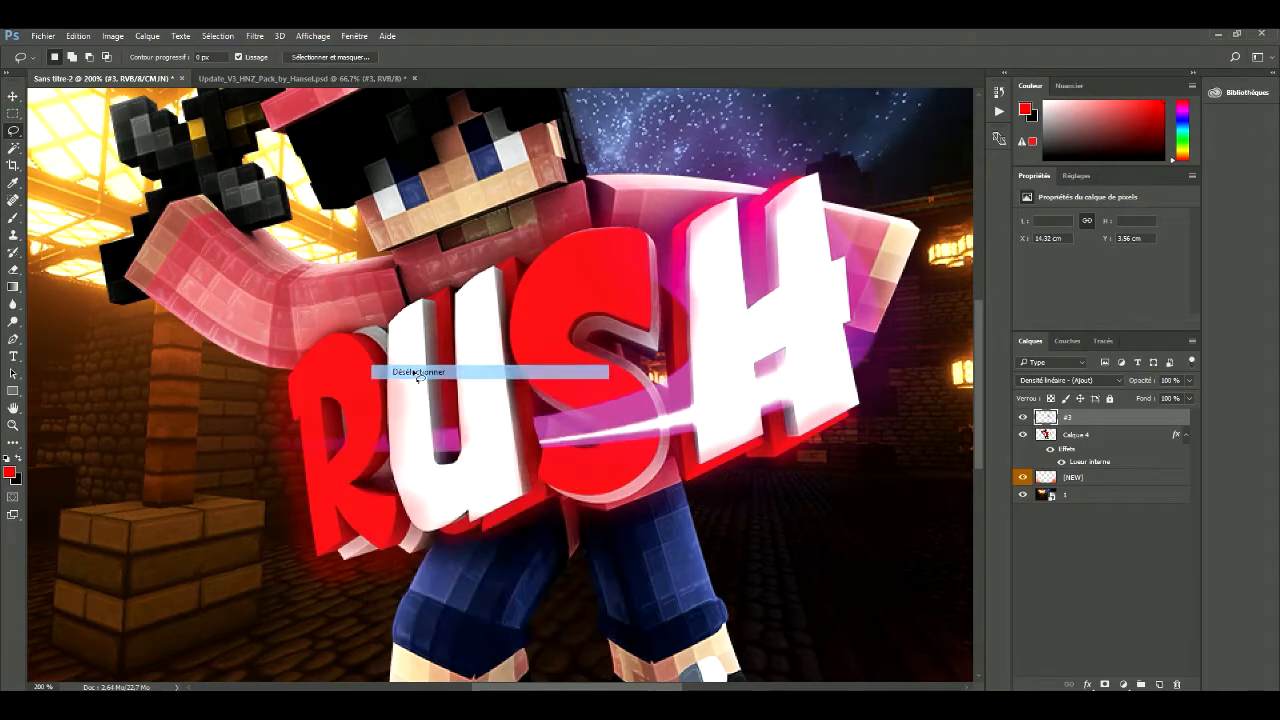
# Delete the sword swipe #3 layer from the composition
pyautogui.hotkey('ctrl', '-')
pyautogui.click(13, 96)
pyautogui.press('Delete')
# Hide the [NEW] Sword Swipes group in the HNZ Pack document and preview the [NEW] Glitter Eyes group
pyautogui.click(256, 79)
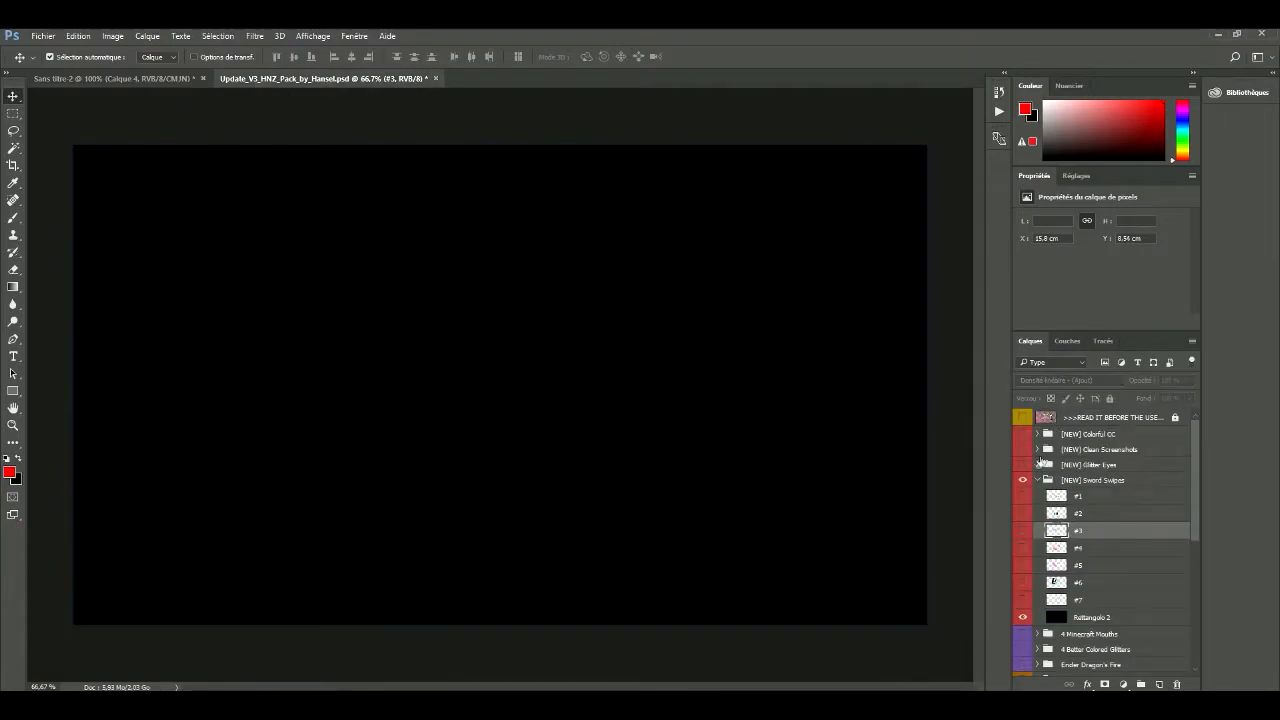
pyautogui.click(1037, 481)
pyautogui.click(1021, 481)
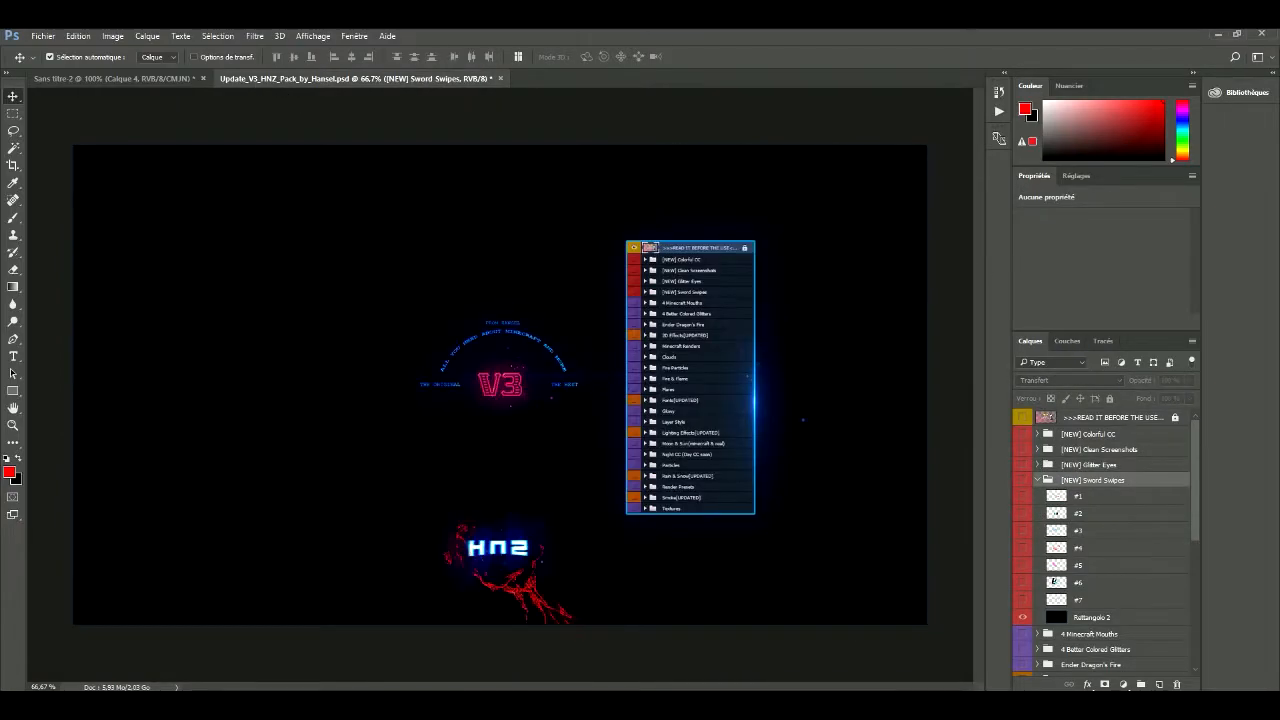
pyautogui.click(1022, 465)
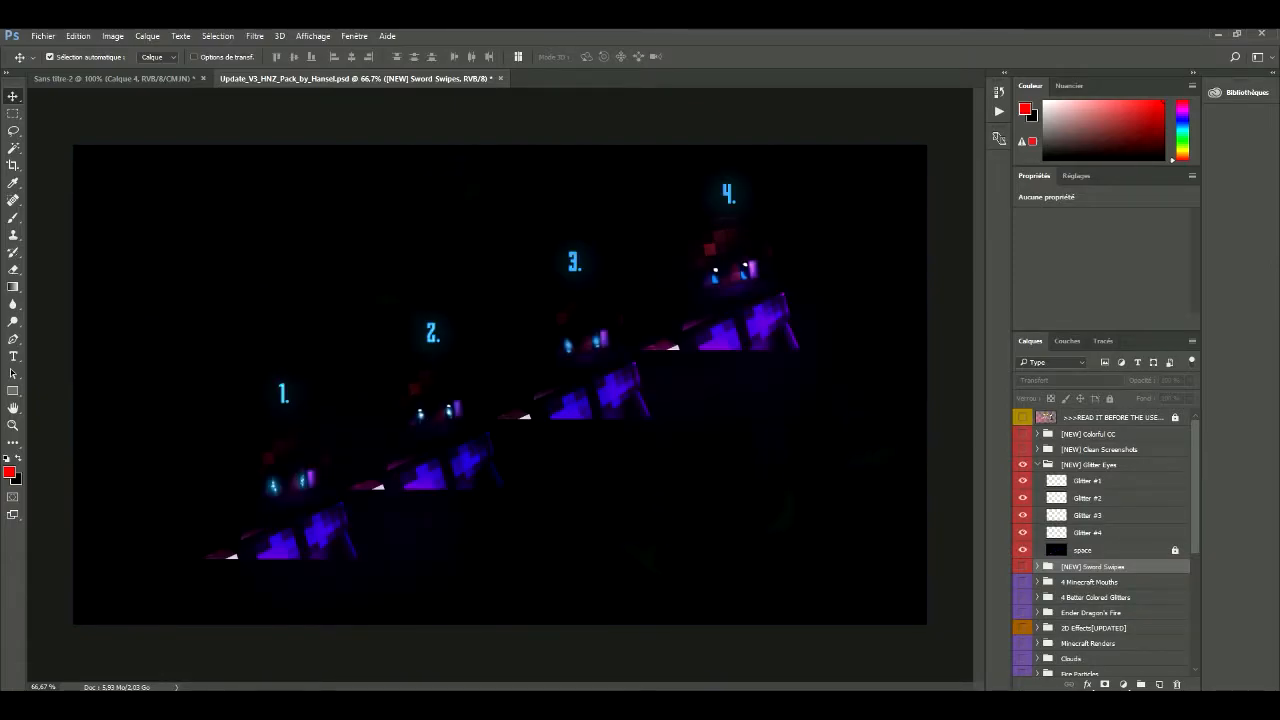
pyautogui.click(1022, 465)
pyautogui.click(1037, 465)
# Preview the background images in the [NEW] Clean Screenshots group, and hide and collapse the group
pyautogui.click(1098, 450)
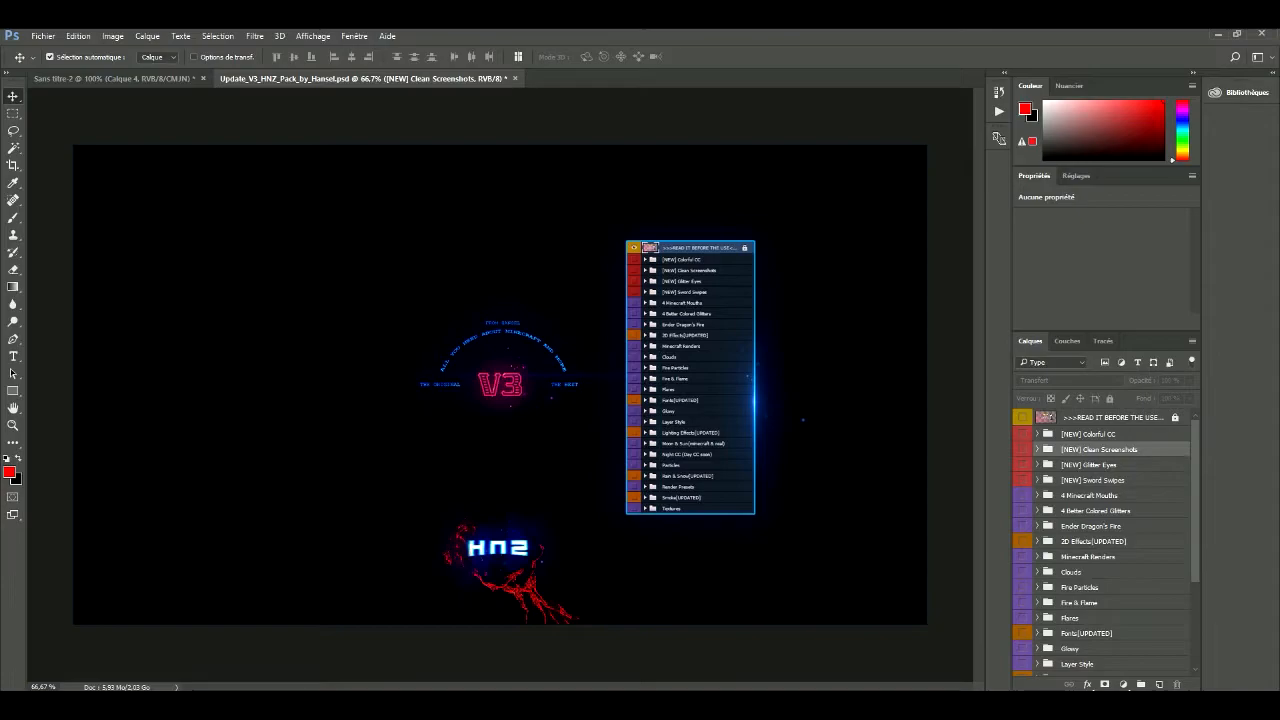
pyautogui.click(1037, 450)
pyautogui.click(1022, 450)
pyautogui.click(1022, 465)
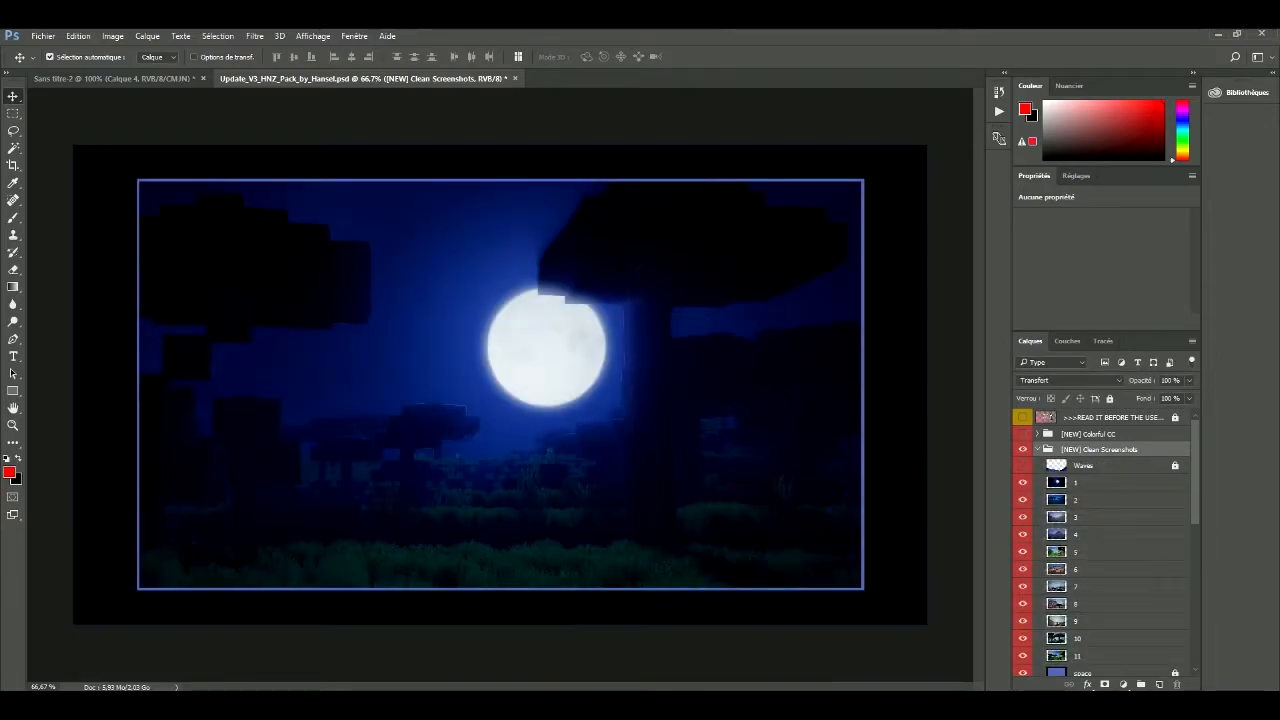
pyautogui.click(1022, 482)
pyautogui.scroll(-3, 1100, 520)
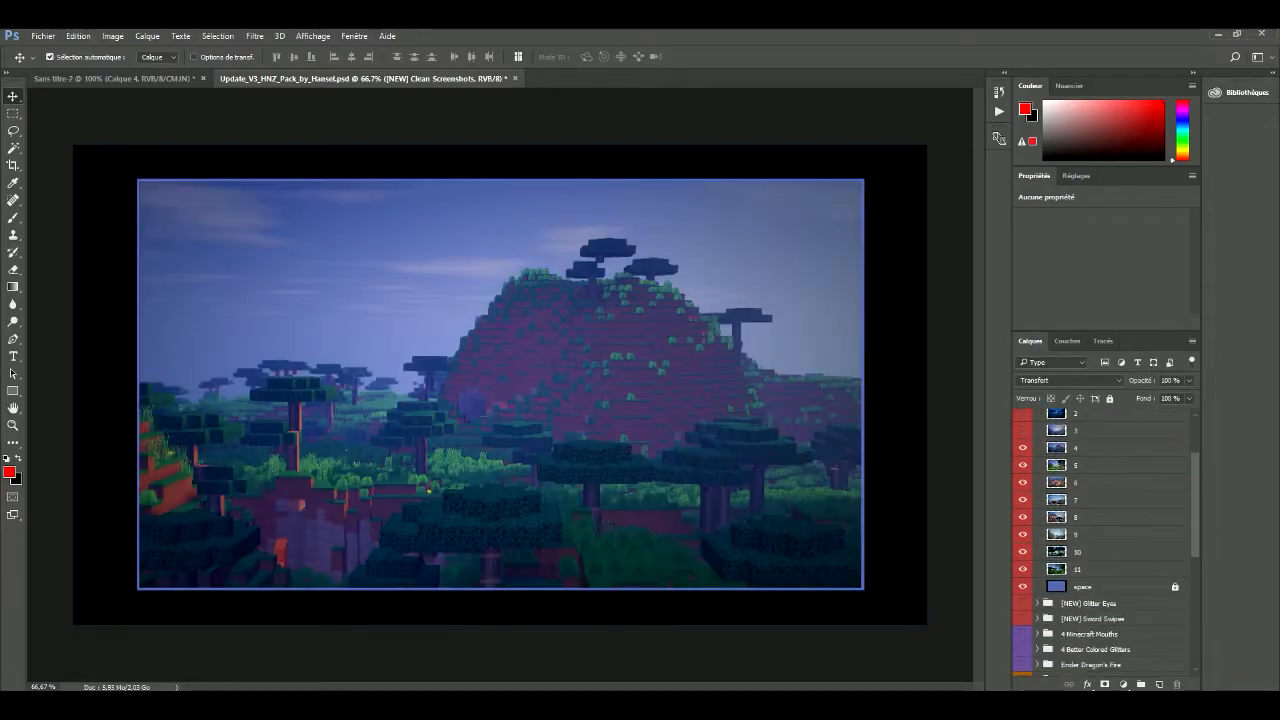
pyautogui.scroll(3, 1100, 520)
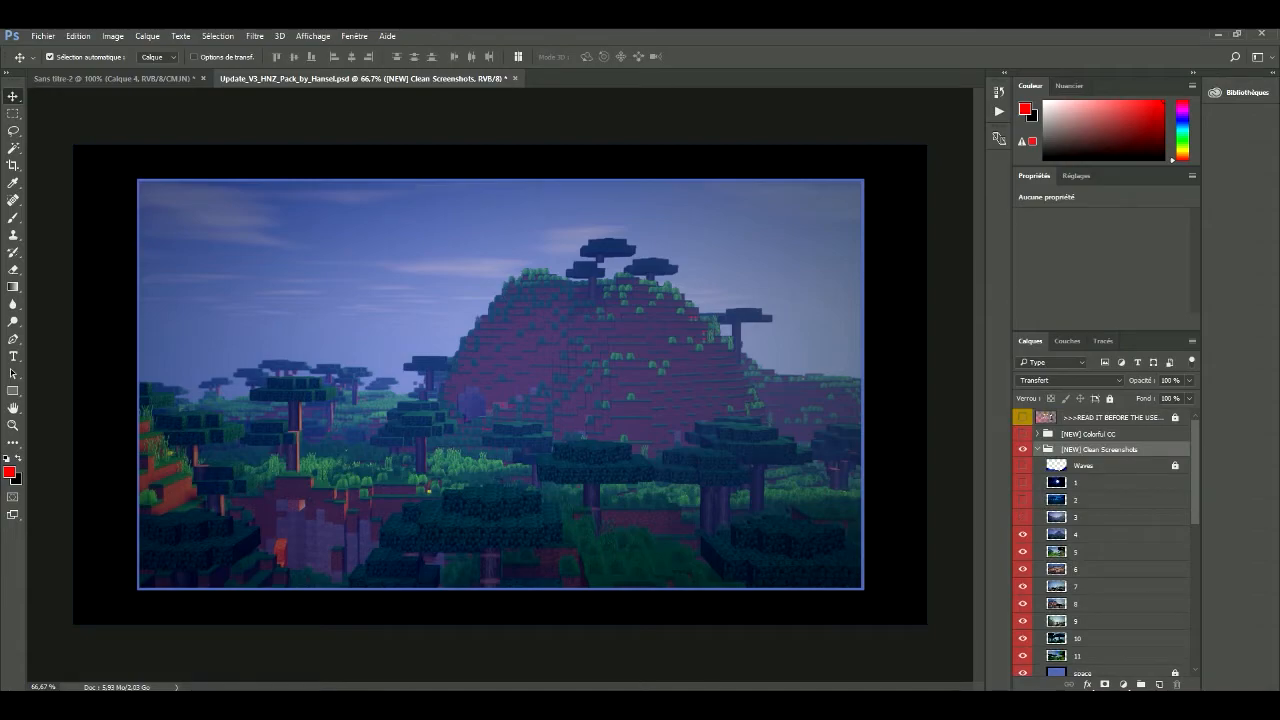
pyautogui.click(1037, 450)
pyautogui.click(1022, 450)
# Show the [NEW] Colorful CC group, hide its example image and examine the CC subgroup
pyautogui.click(1037, 434)
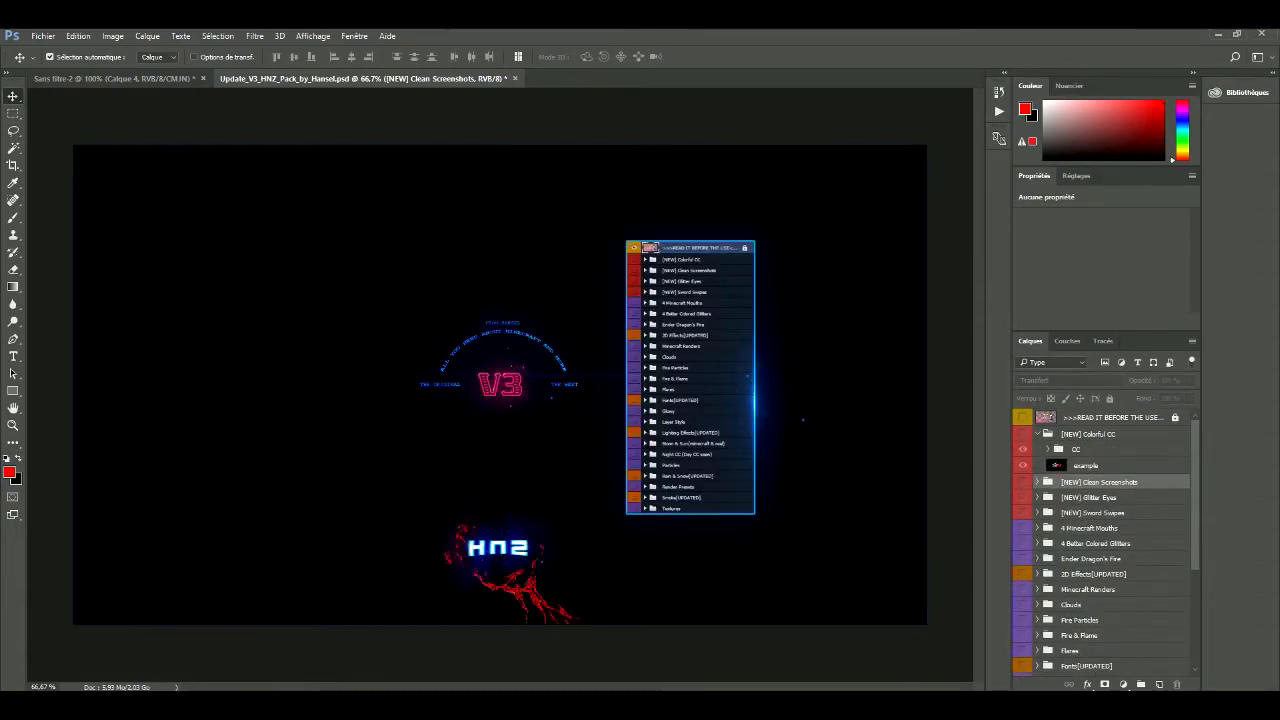
pyautogui.click(1022, 434)
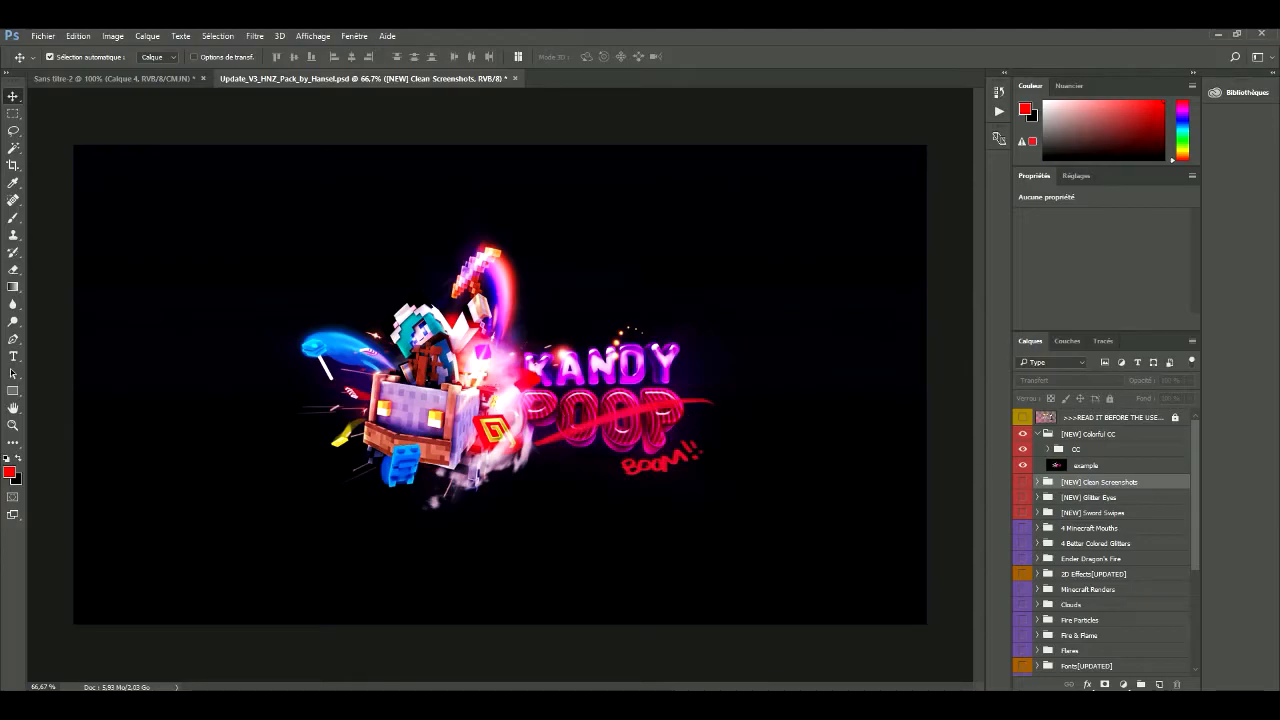
pyautogui.click(1022, 465)
pyautogui.click(1050, 449)
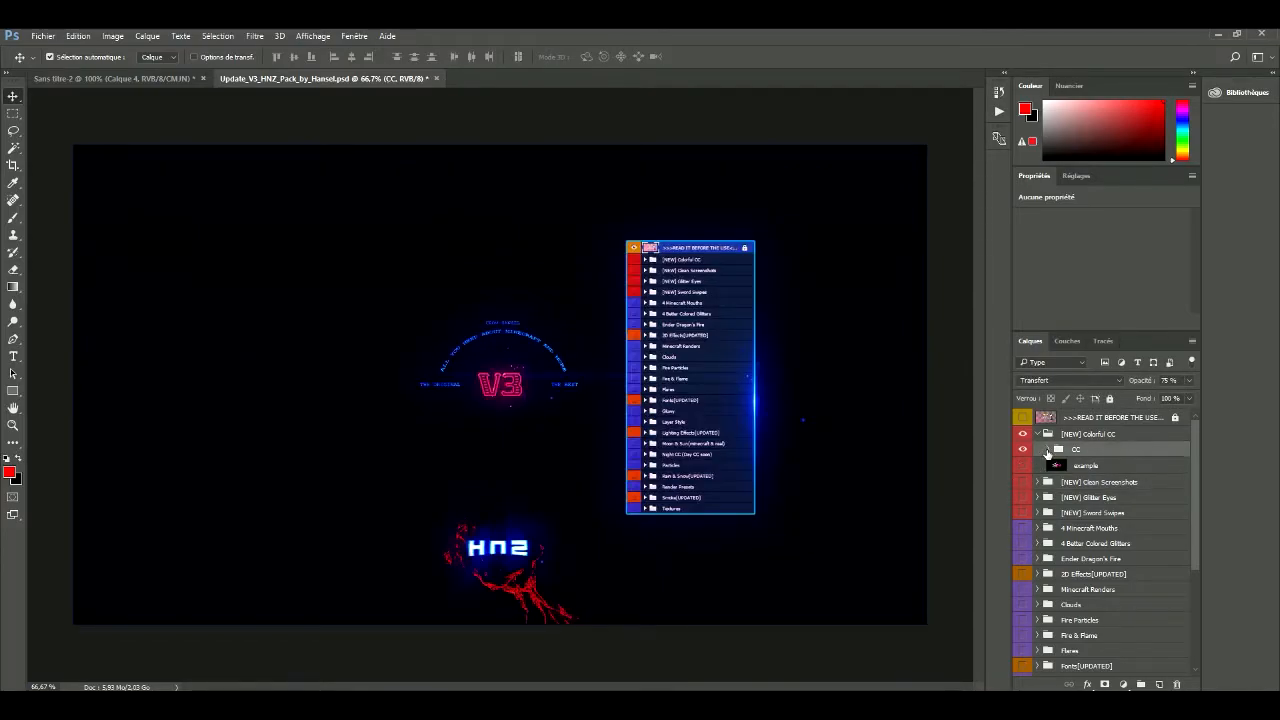
pyautogui.click(1047, 449)
pyautogui.click(1047, 449)
# Duplicate the CC colour correction group into the Sans titre-2 document and set its opacity to 13 %
pyautogui.rightClick(1084, 449)
pyautogui.click(880, 290)
pyautogui.click(598, 263)
pyautogui.click(600, 273)
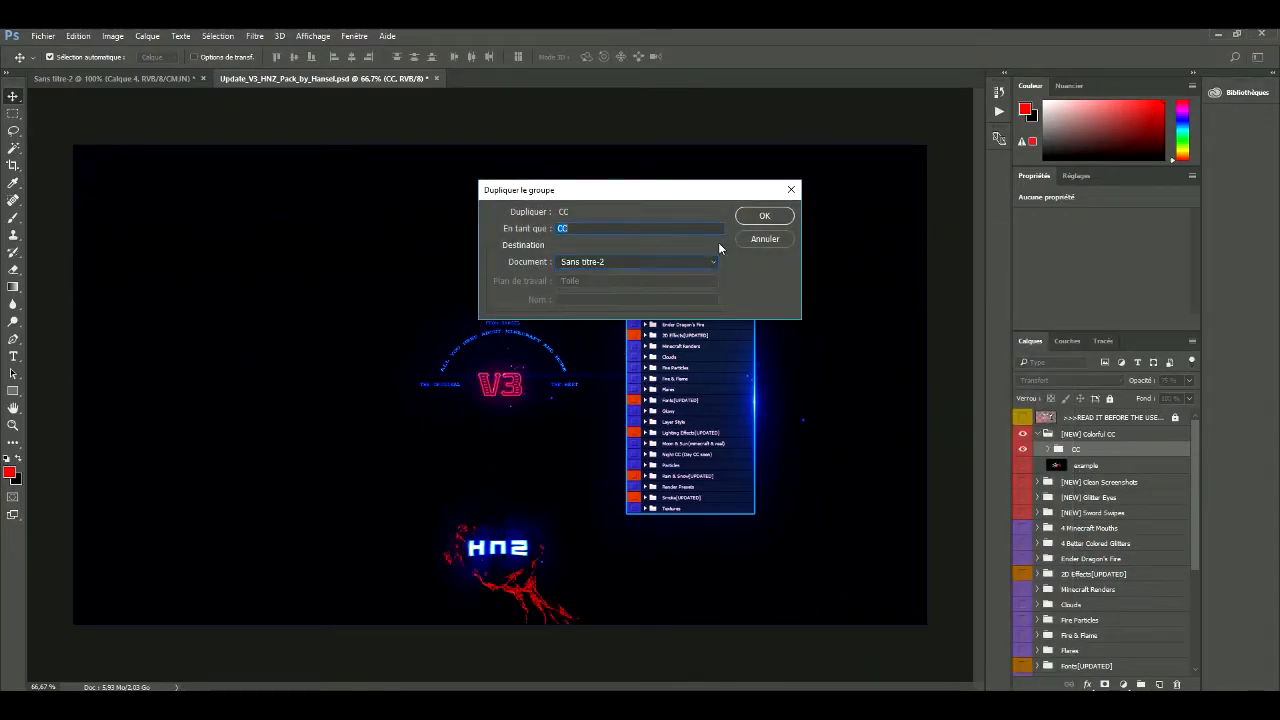
pyautogui.click(764, 216)
pyautogui.click(101, 78)
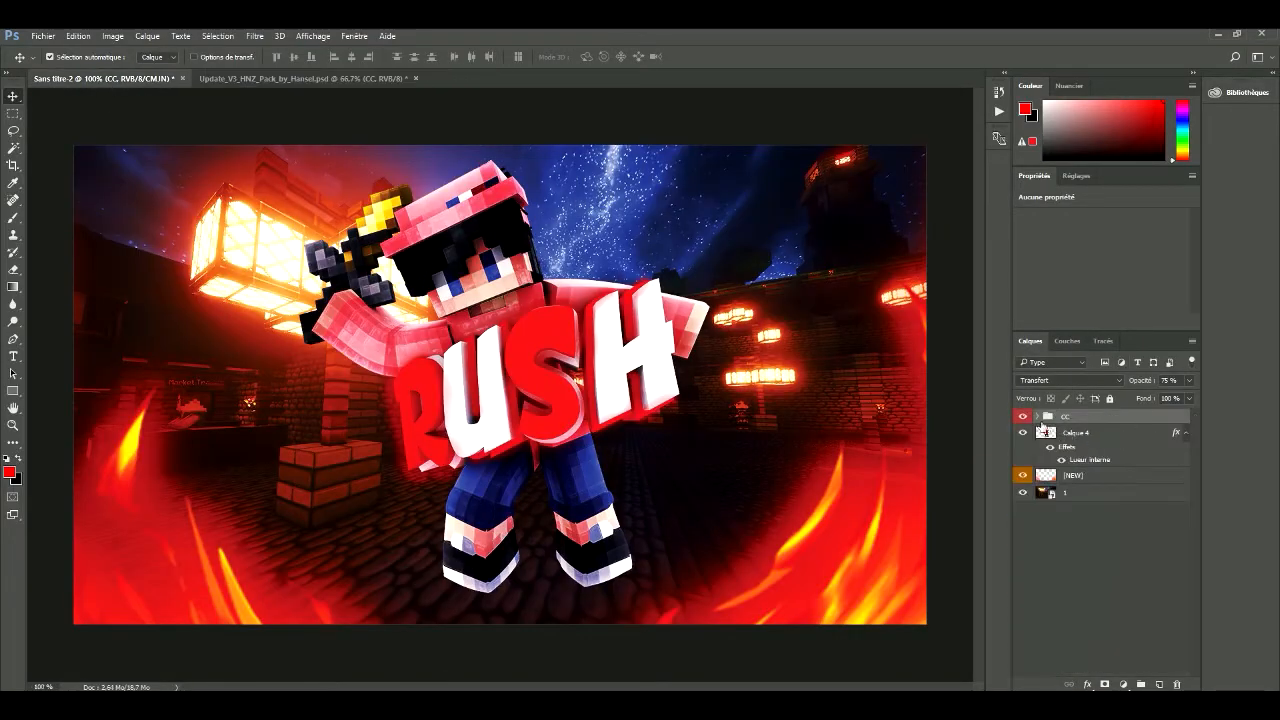
pyautogui.moveTo(1189, 380); pyautogui.dragTo(1133, 392)
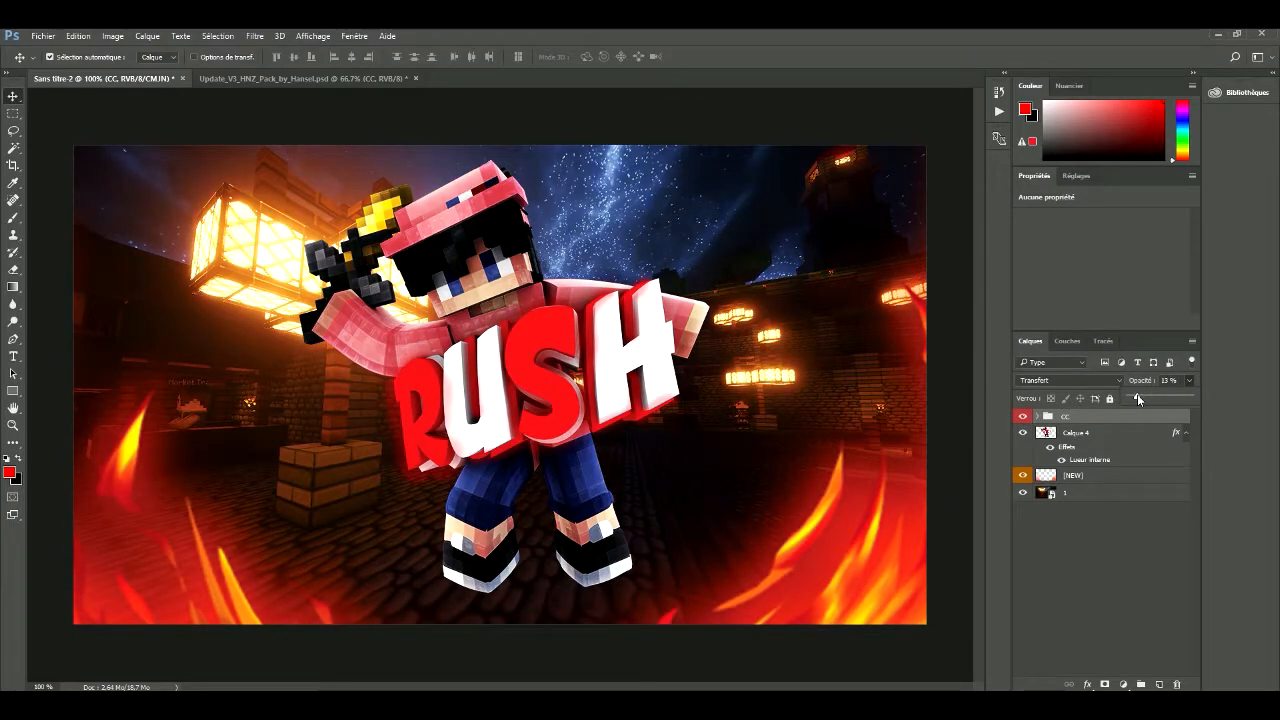
# Add a new layer above the CC group and select the entire canvas
pyautogui.click(1159, 684)
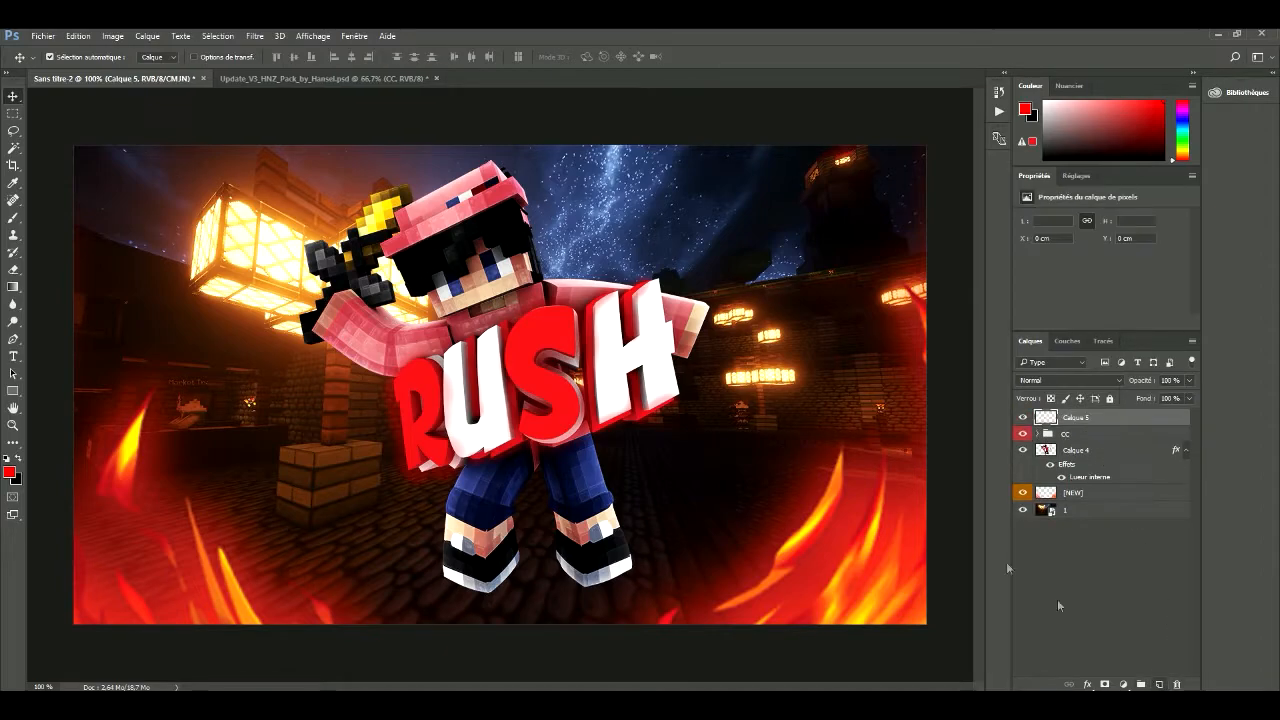
pyautogui.click(13, 113)
pyautogui.moveTo(44, 119); pyautogui.dragTo(1174, 677)
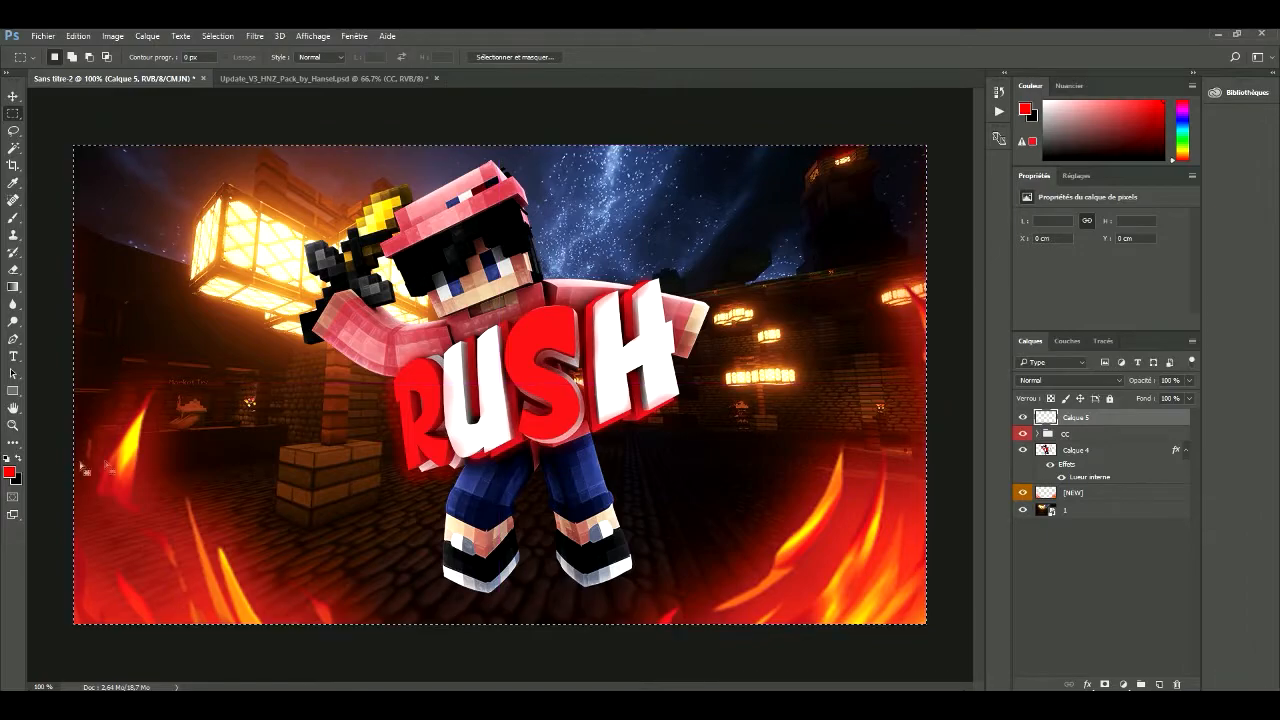
# Set the foreground colour to ffffff and paint the whole Calque 5 layer white with a greatly enlarged soft brush
pyautogui.click(10, 471)
pyautogui.write('ffffff')
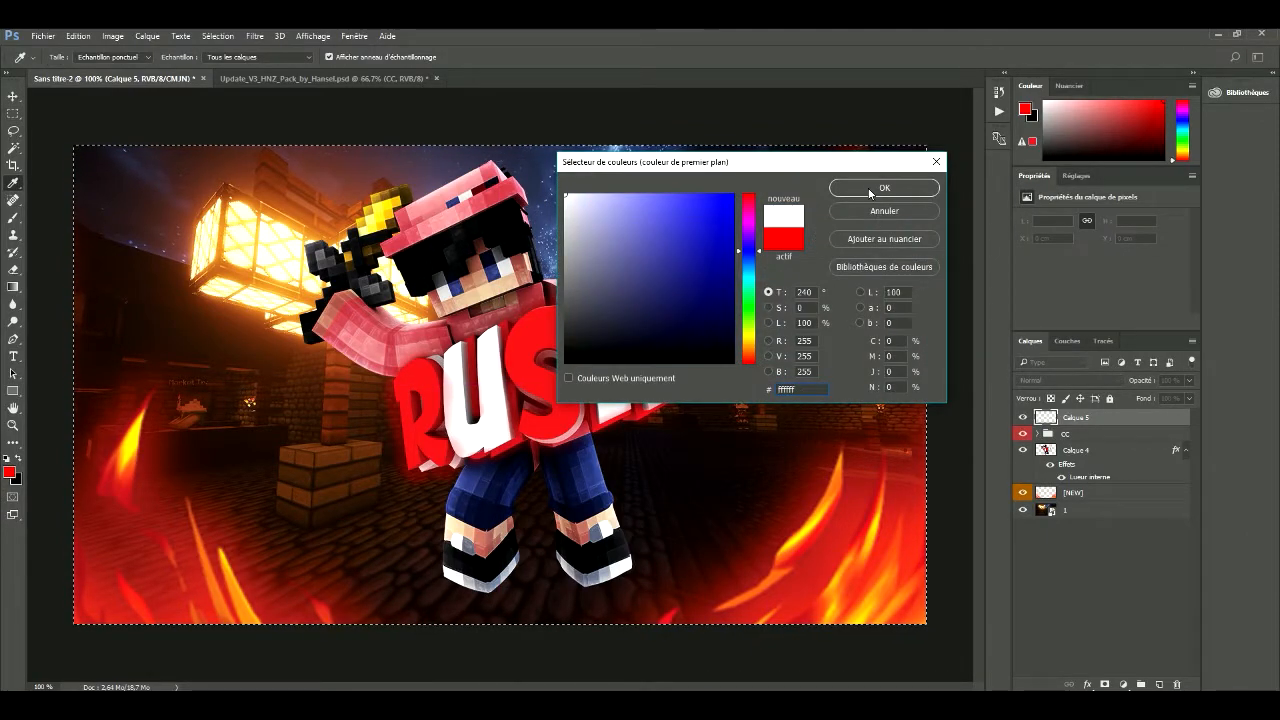
pyautogui.click(870, 189)
pyautogui.click(14, 216)
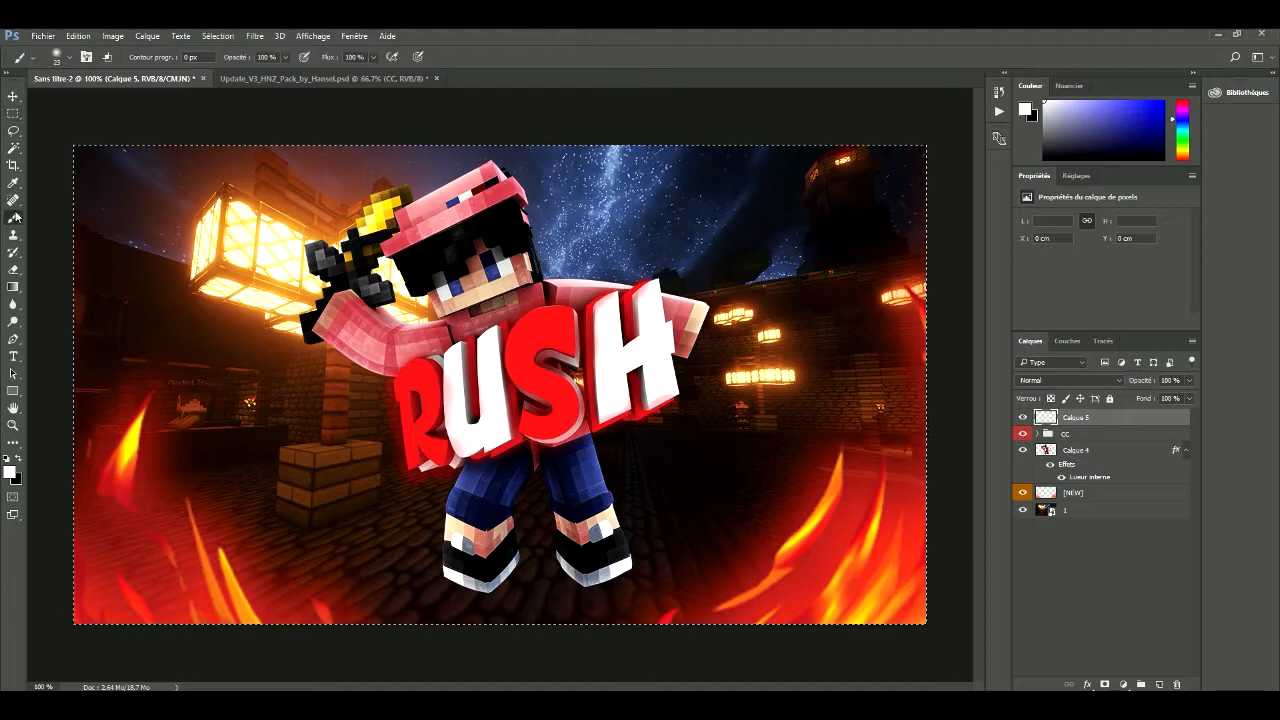
pyautogui.click(62, 57)
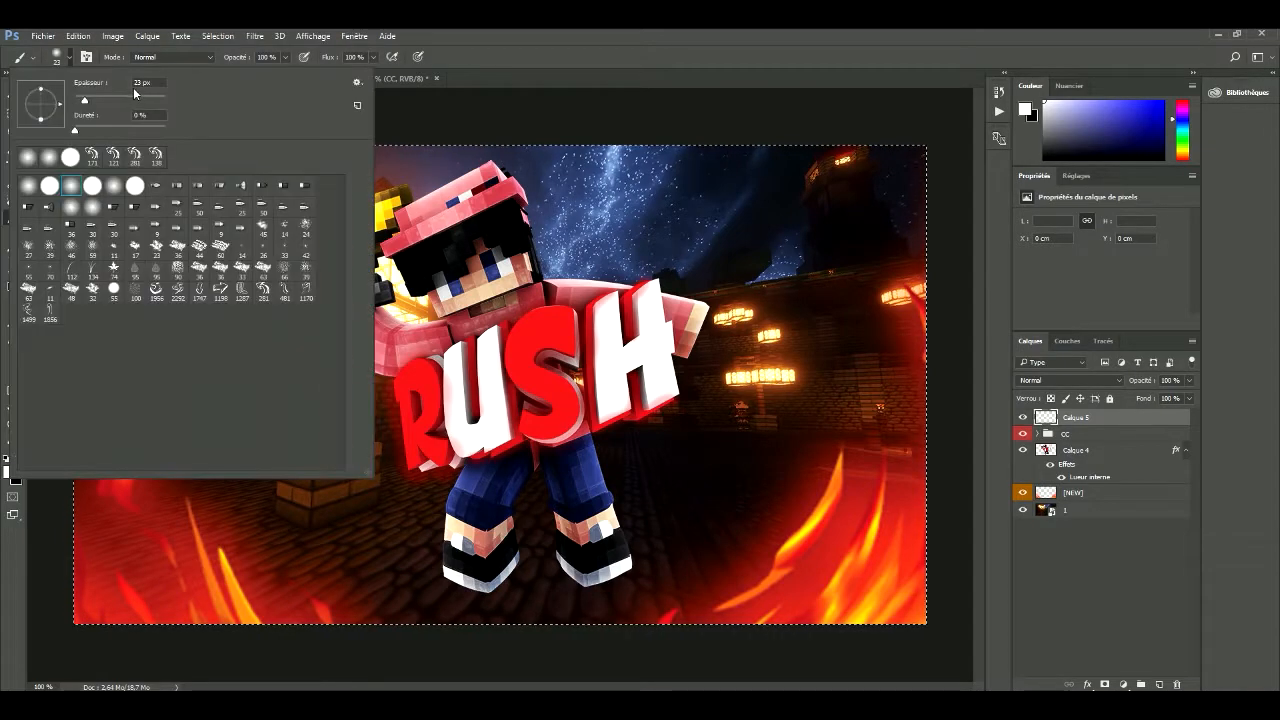
pyautogui.click(158, 98)
pyautogui.click(700, 220)
pyautogui.moveTo(640, 220); pyautogui.dragTo(520, 430)
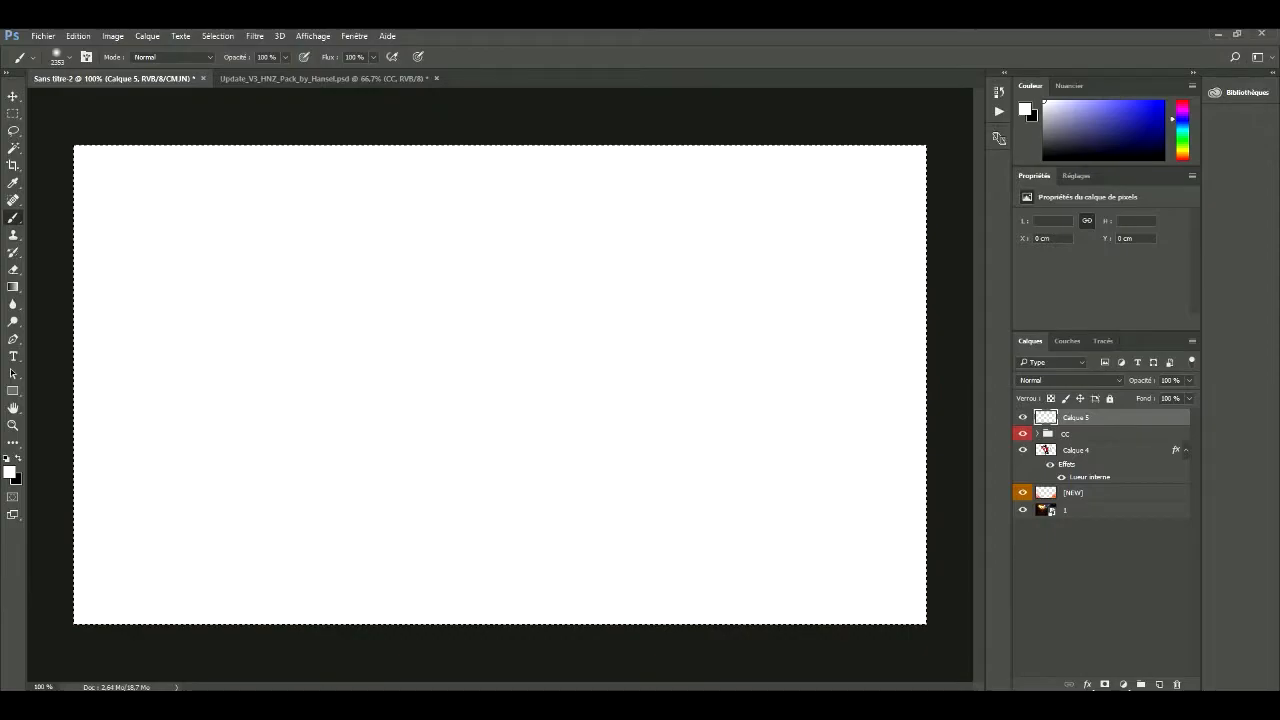
# Replace the full-canvas selection with a rectangle just inside the edges, remove the white within it to leave a thin frame, and deselect
pyautogui.click(13, 113)
pyautogui.rightClick(209, 209)
pyautogui.click(226, 216)
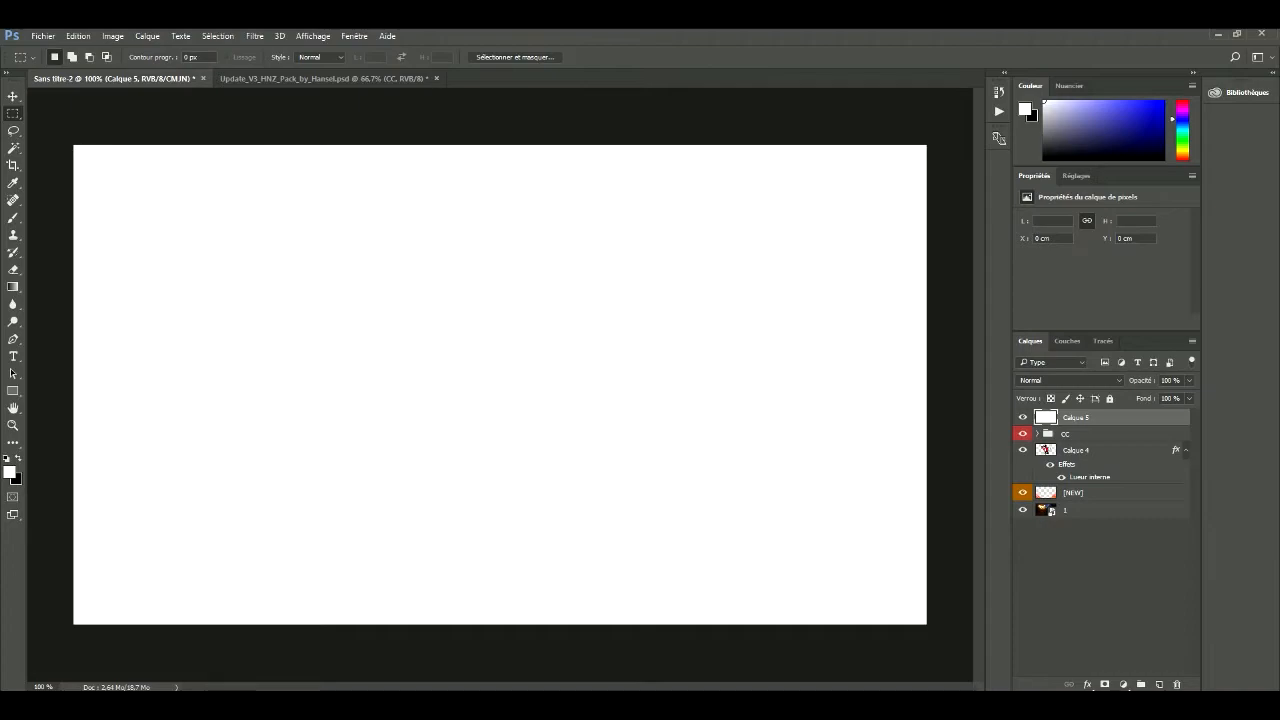
pyautogui.moveTo(80, 150); pyautogui.dragTo(918, 617)
pyautogui.hotkey('ctrl', 'v')
pyautogui.rightClick(755, 379)
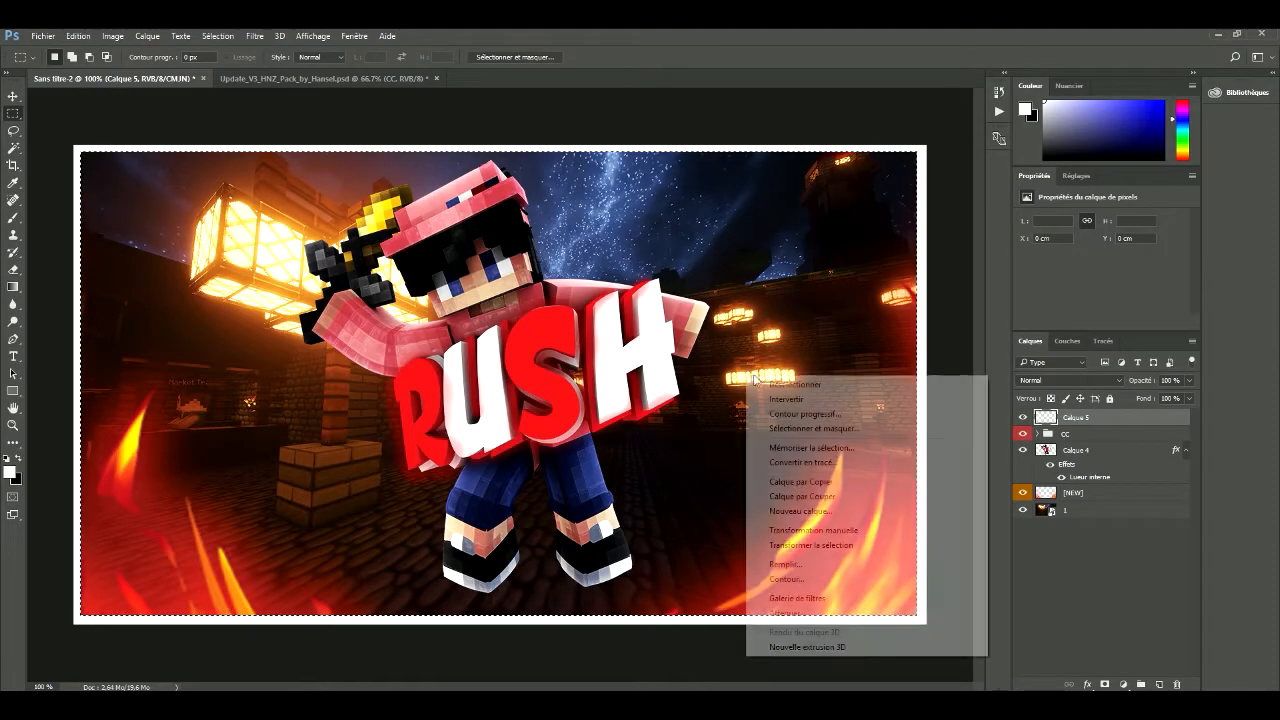
pyautogui.click(756, 383)
# Lower the white frame layer's opacity to 23 % and switch to the Move tool
pyautogui.click(1189, 380)
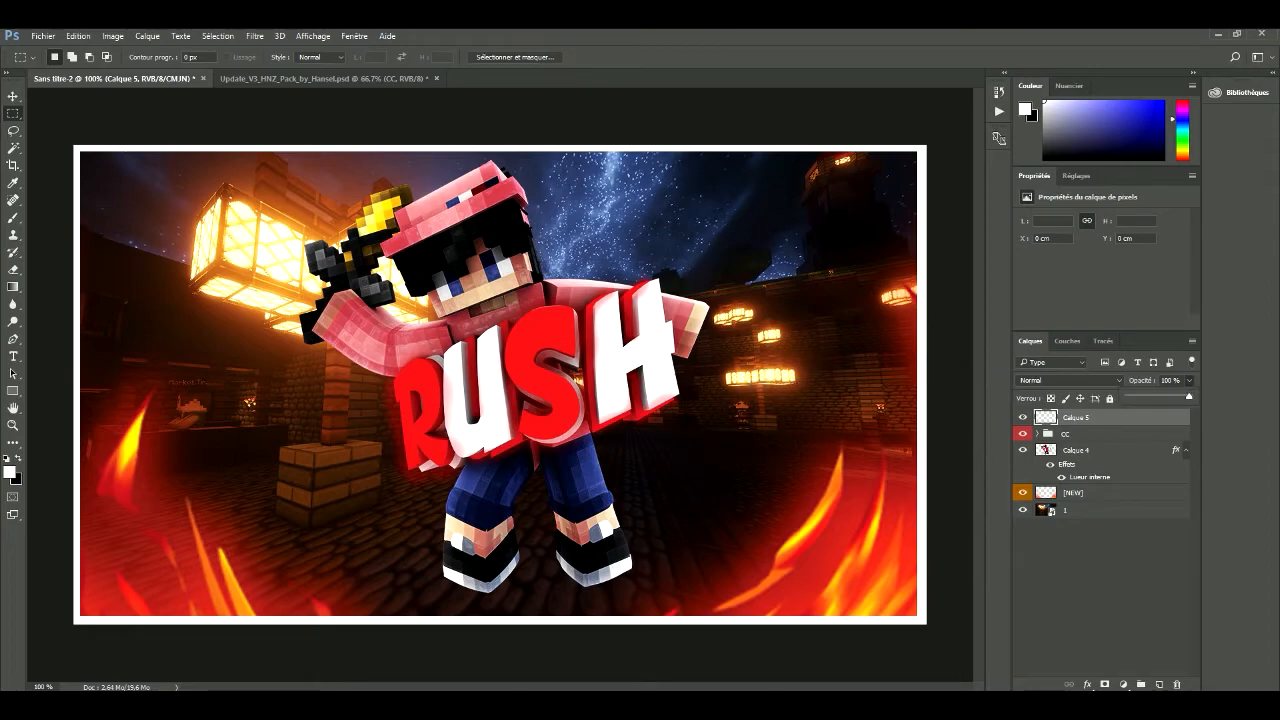
pyautogui.moveTo(1189, 396); pyautogui.dragTo(1141, 396)
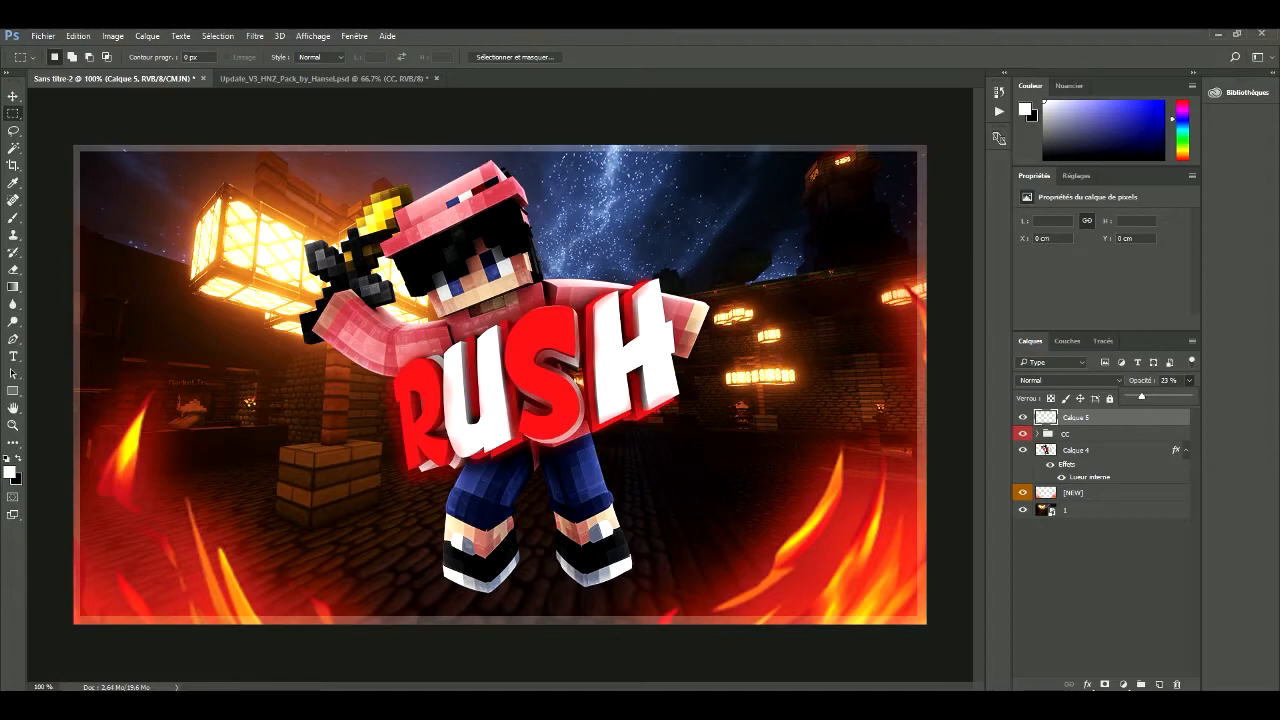
pyautogui.click(19, 97)
pyautogui.click(19, 97)
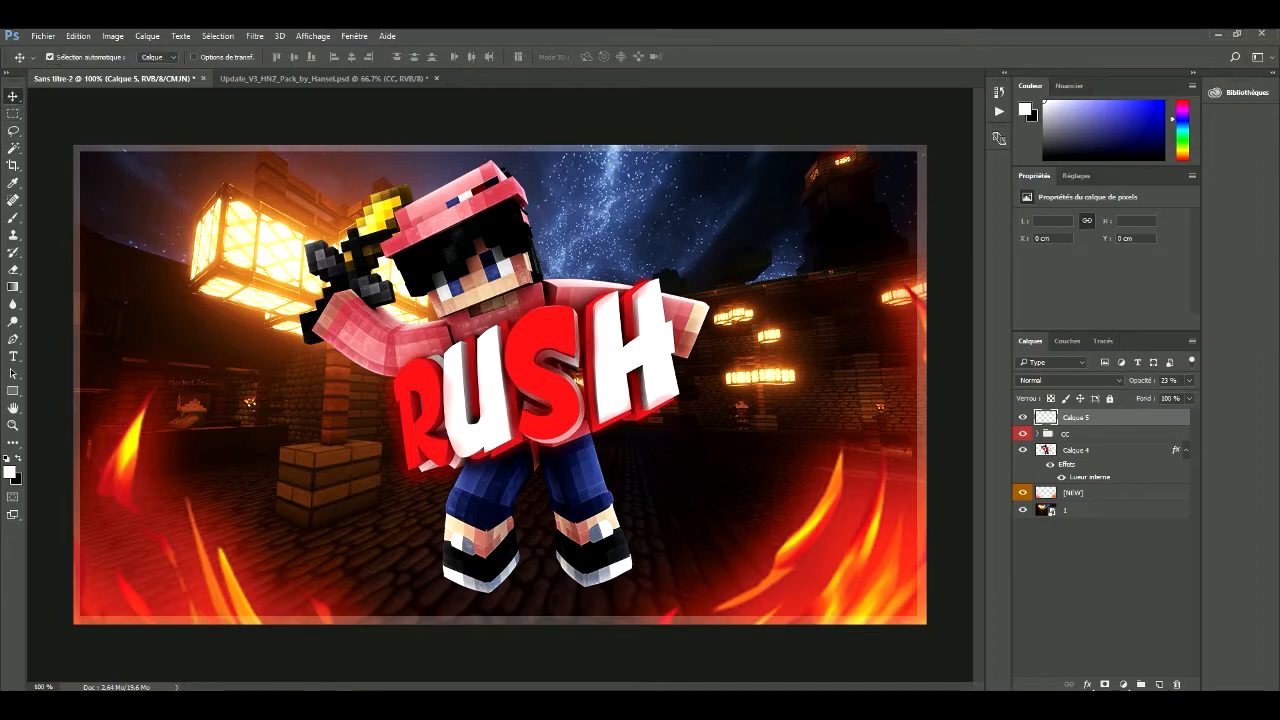